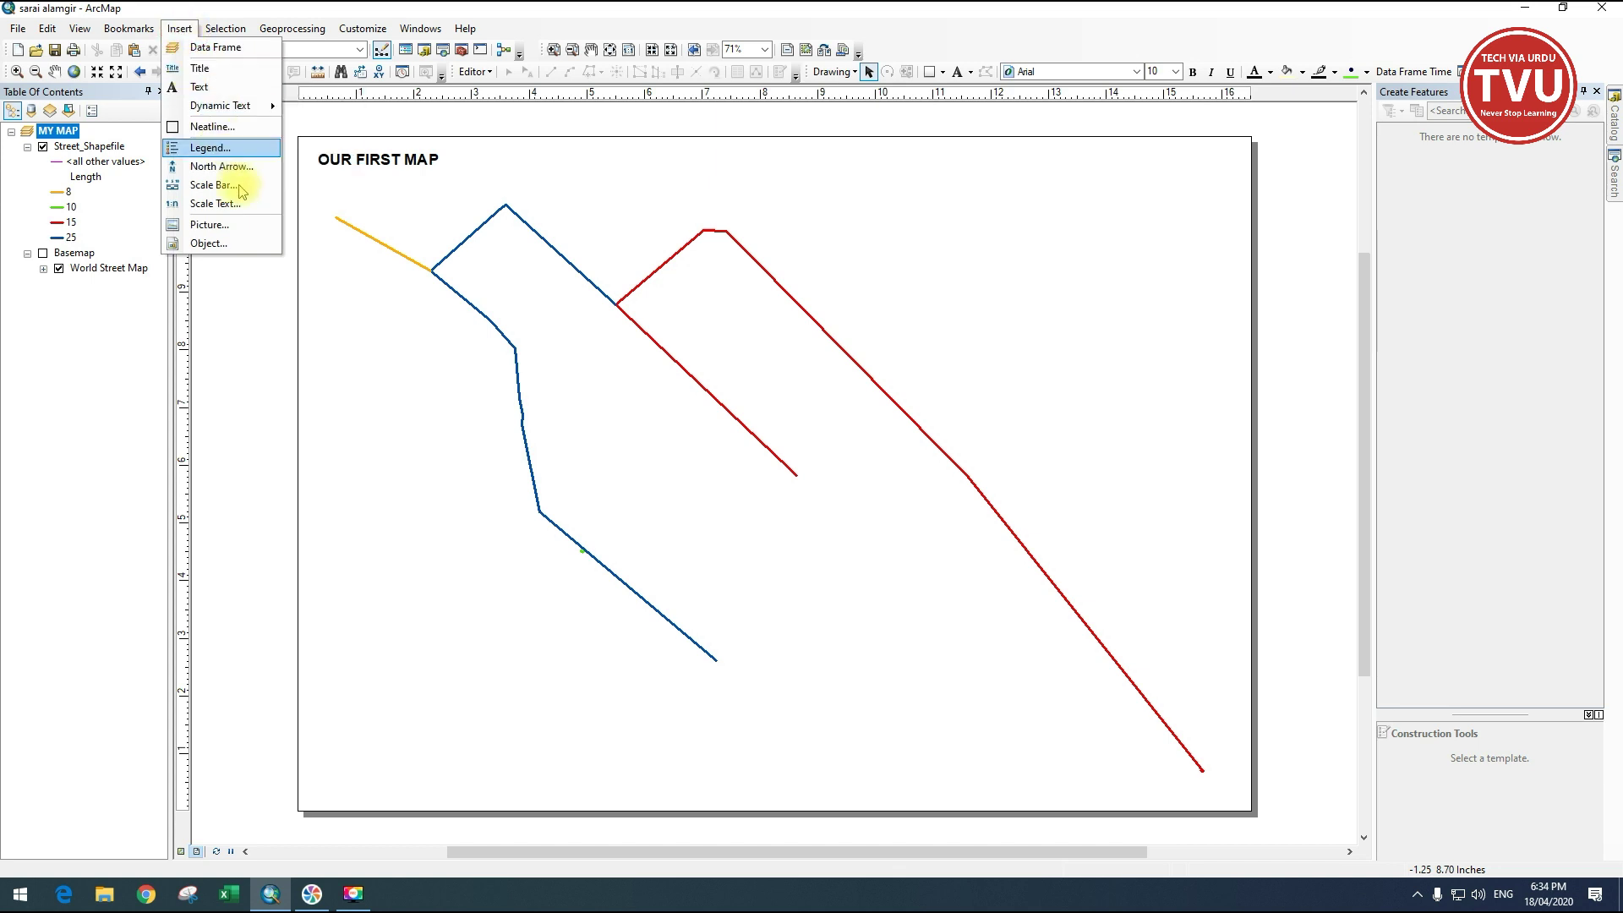
# Insert a document title on the layout and place it in the page's upper-right corner.
pyautogui.click(243, 304)
pyautogui.click(403, 170)
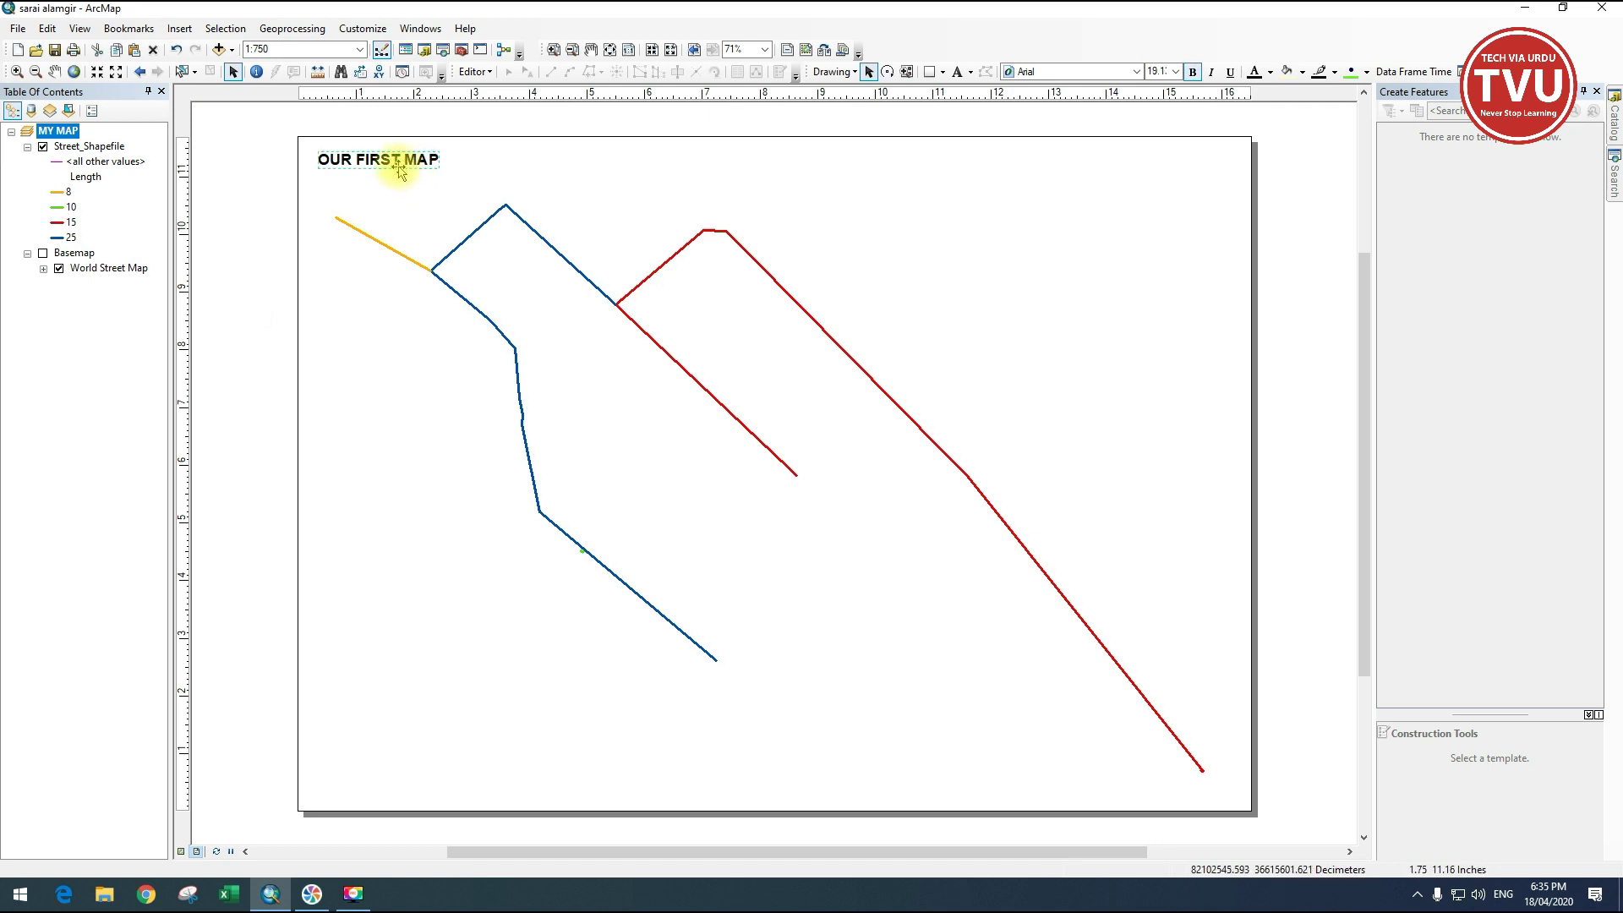
pyautogui.click(180, 29)
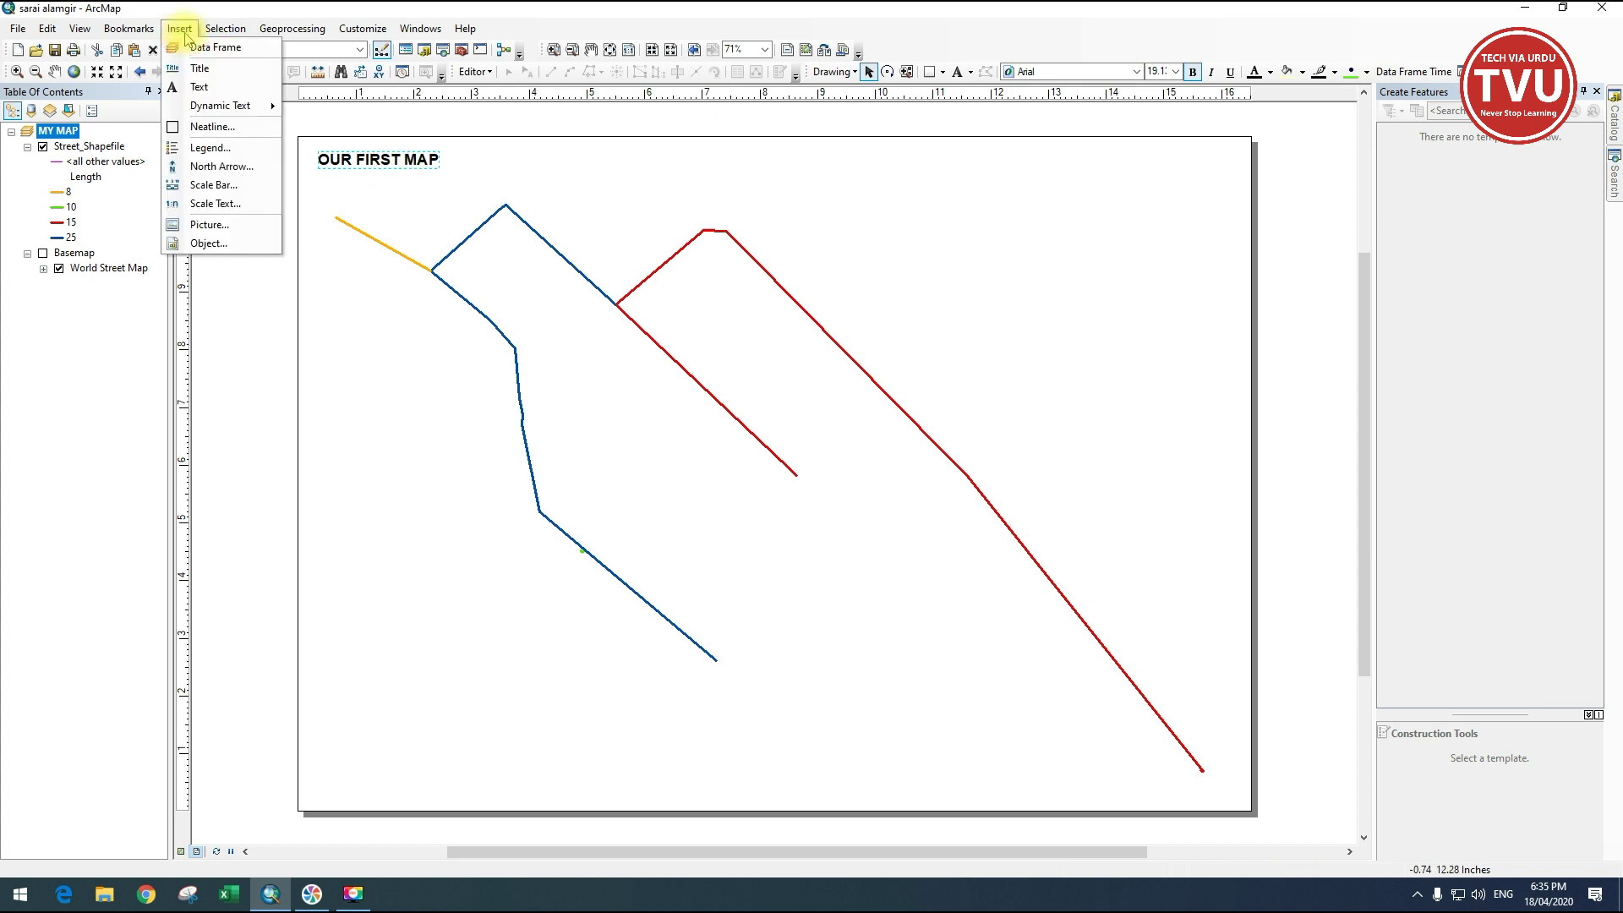
pyautogui.click(203, 68)
pyautogui.moveTo(724, 202); pyautogui.dragTo(1184, 170)
pyautogui.click(1311, 183)
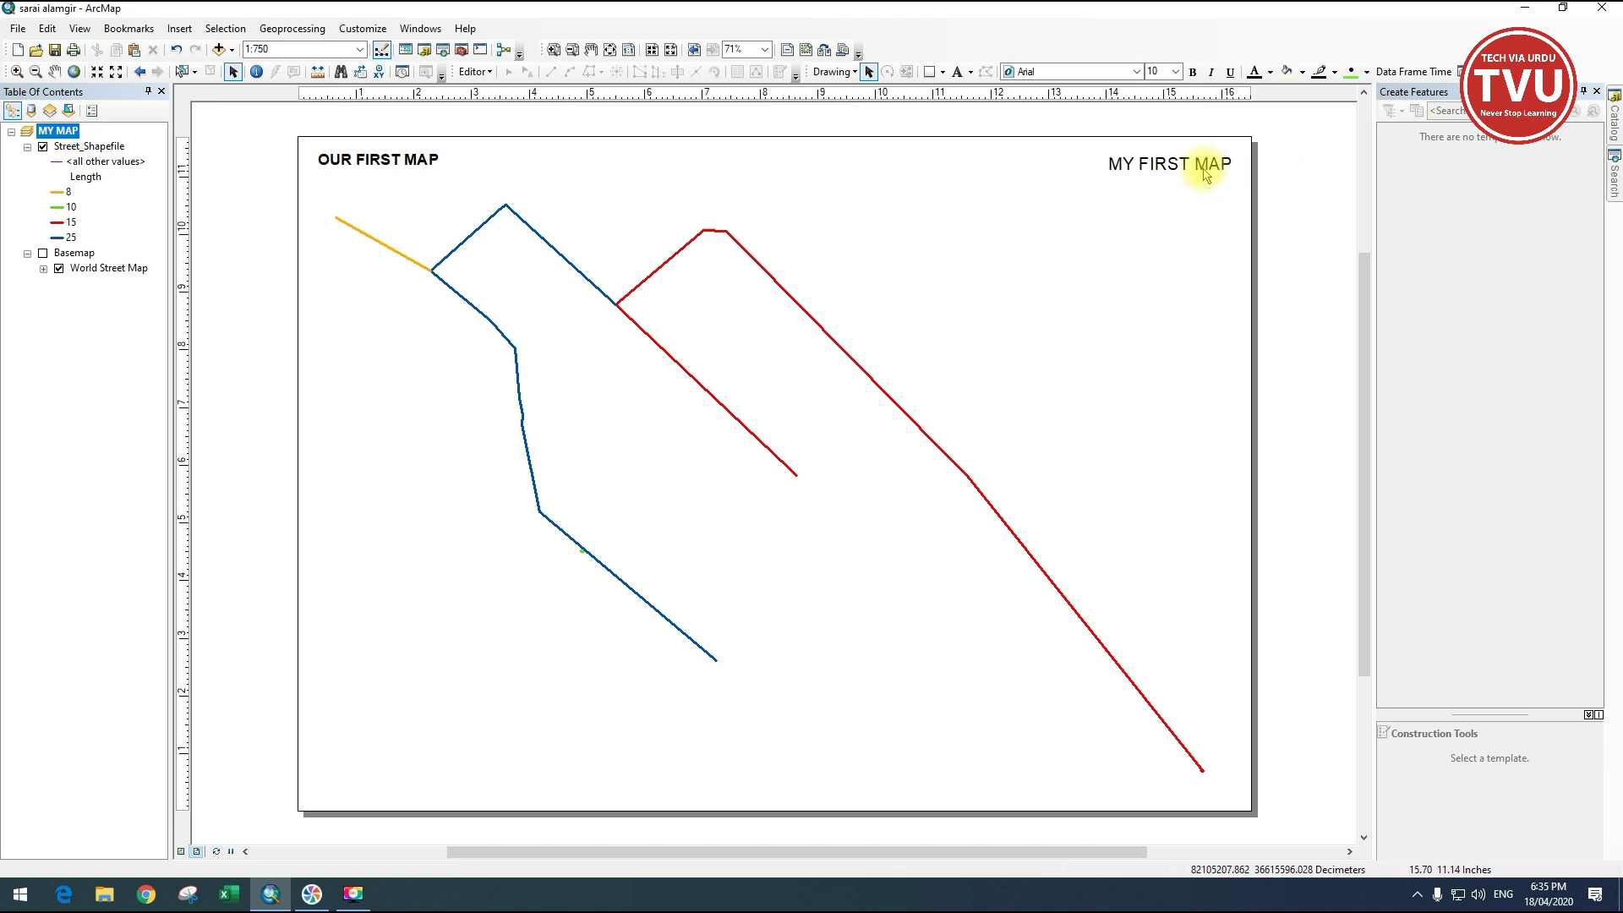
# Change the upper-right title's text to MY FIRST MAP EVER and shift it left to fit within the page.
pyautogui.doubleClick(1206, 174)
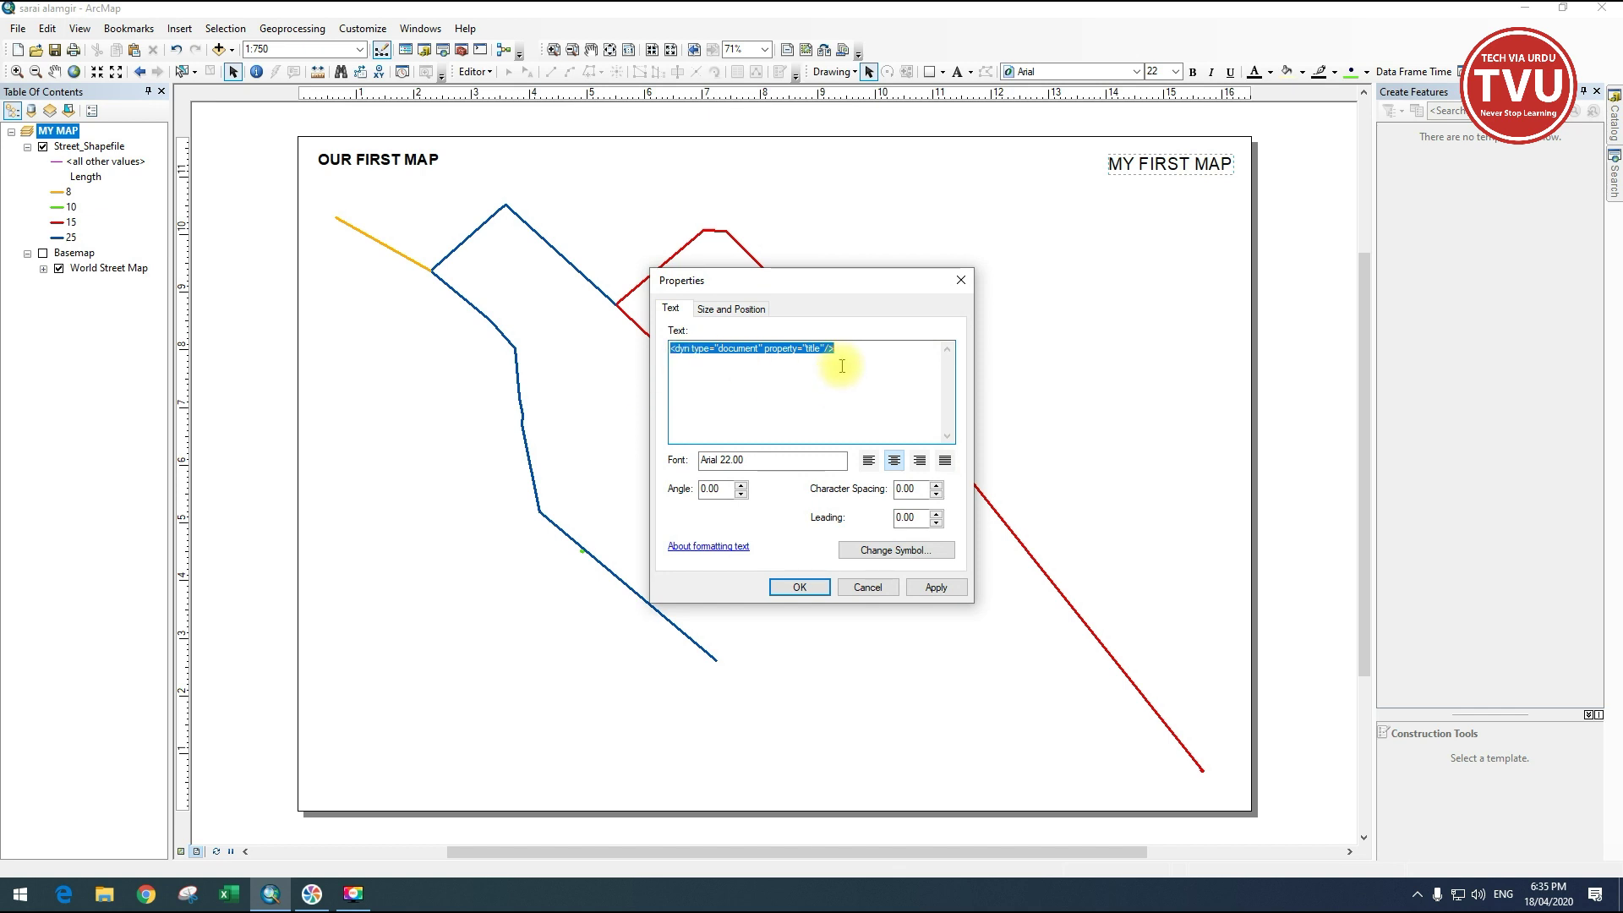
pyautogui.write('MY ')
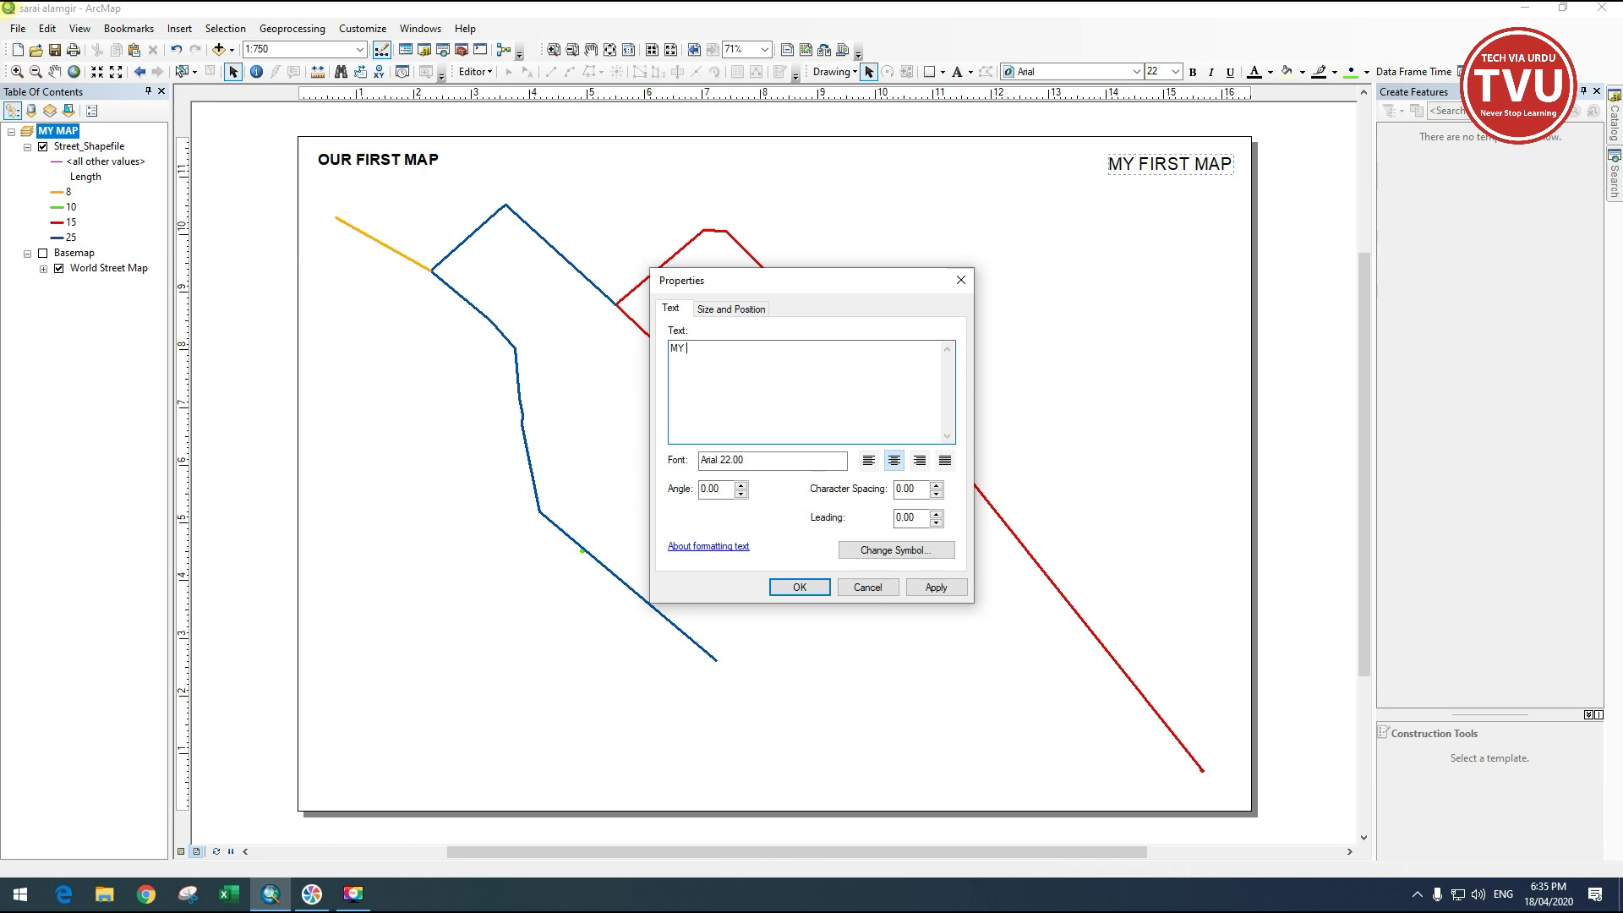
pyautogui.write('FIRS')
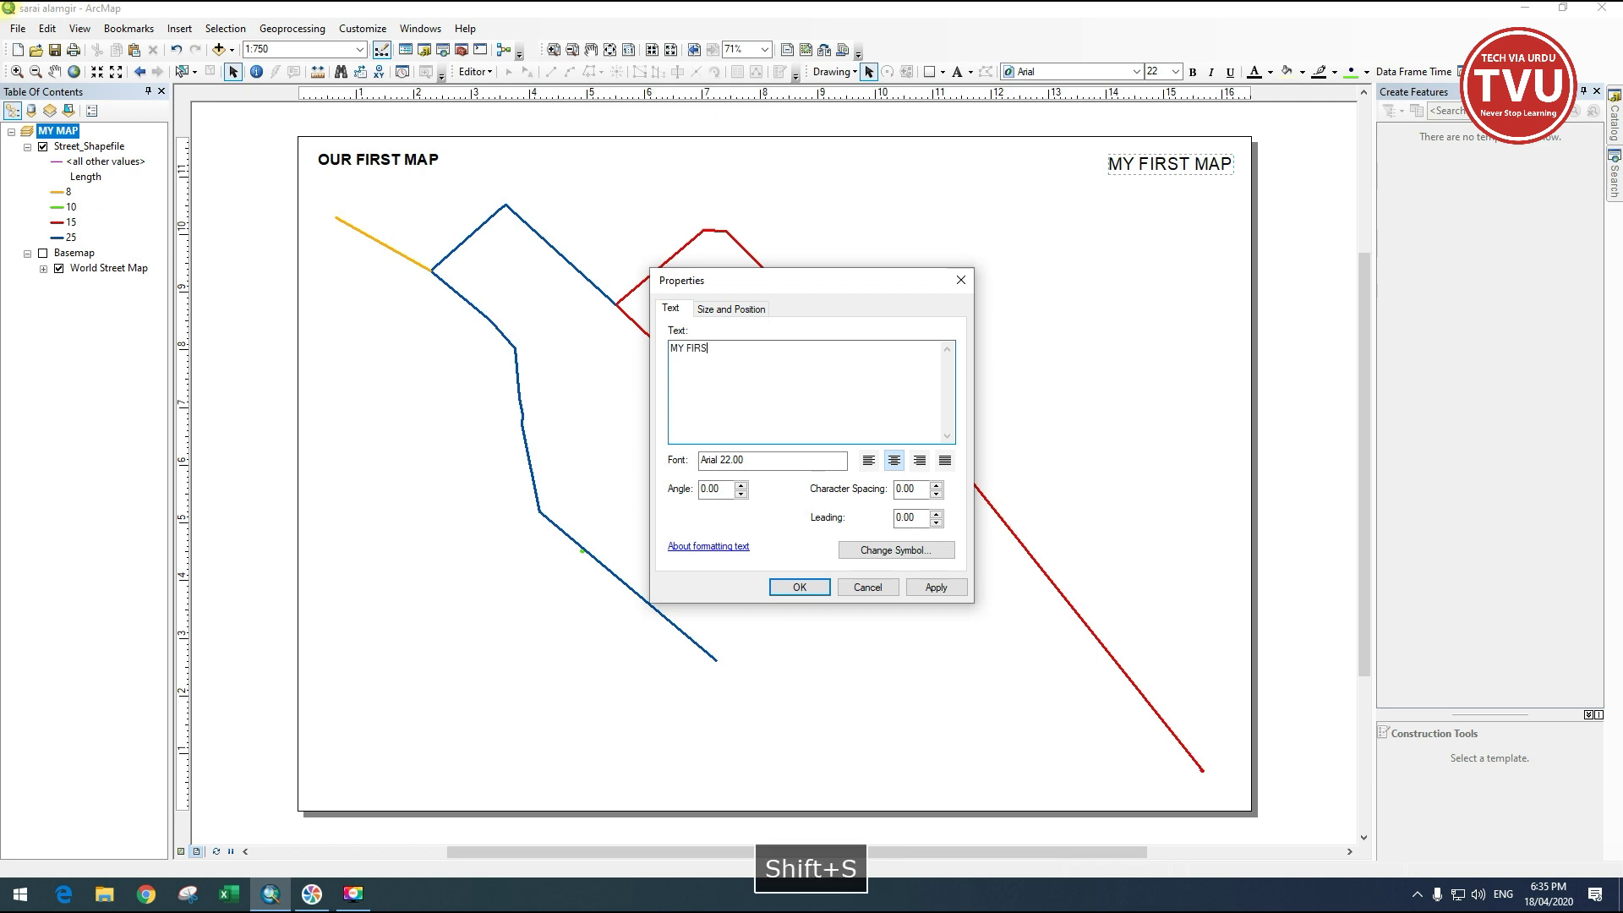
pyautogui.write('T MAP EVER')
pyautogui.click(803, 589)
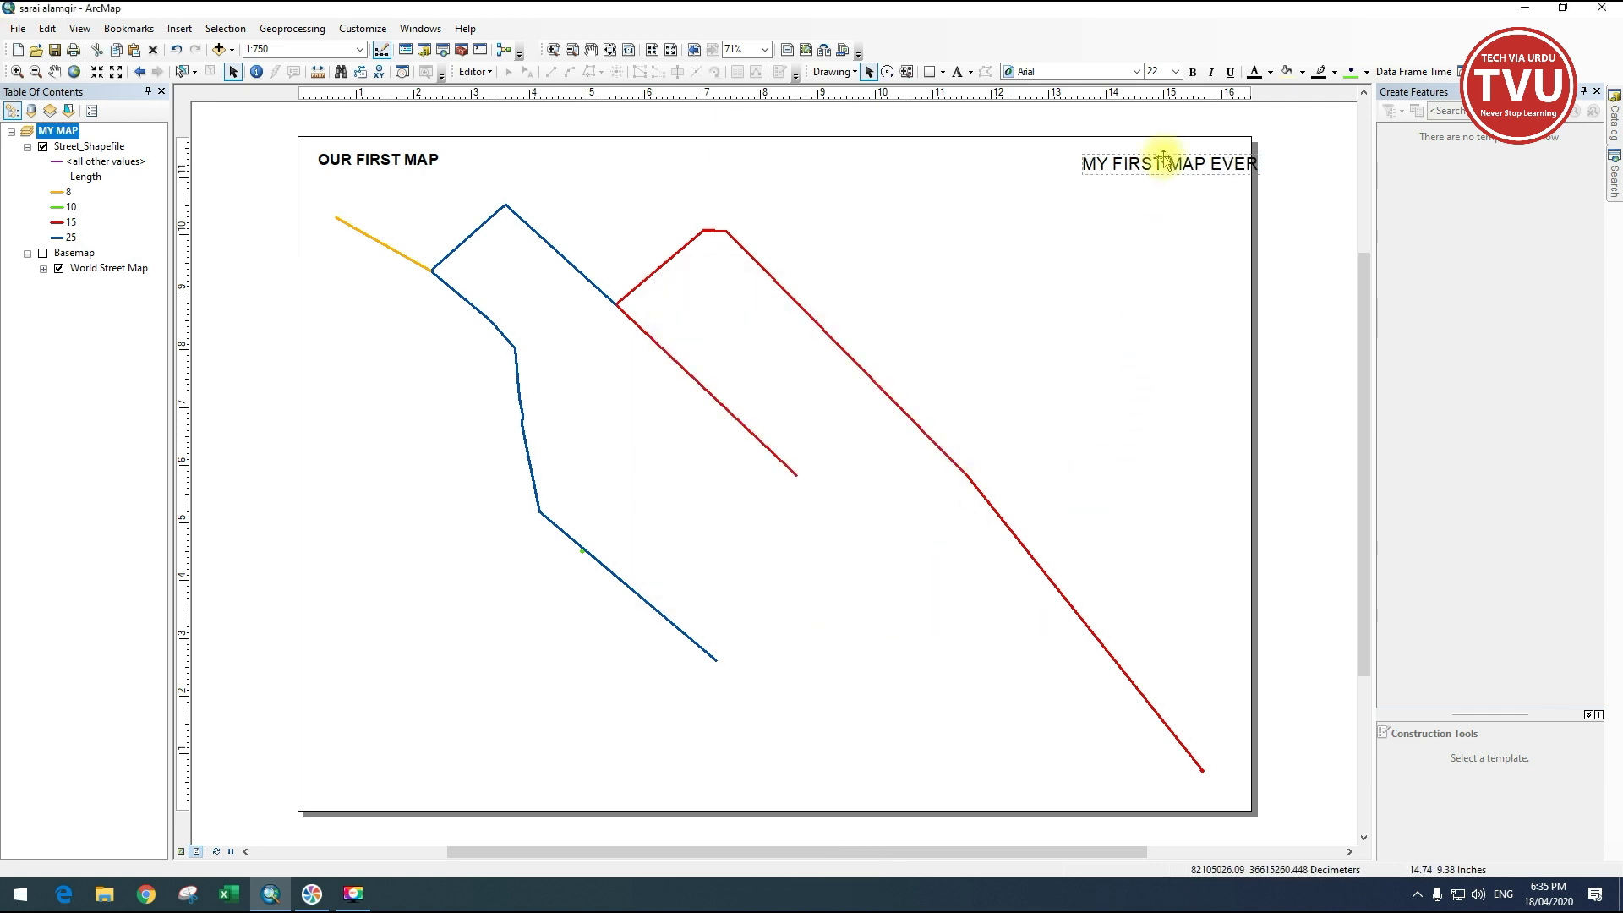
pyautogui.moveTo(1158, 163); pyautogui.dragTo(1137, 161)
pyautogui.click(1296, 210)
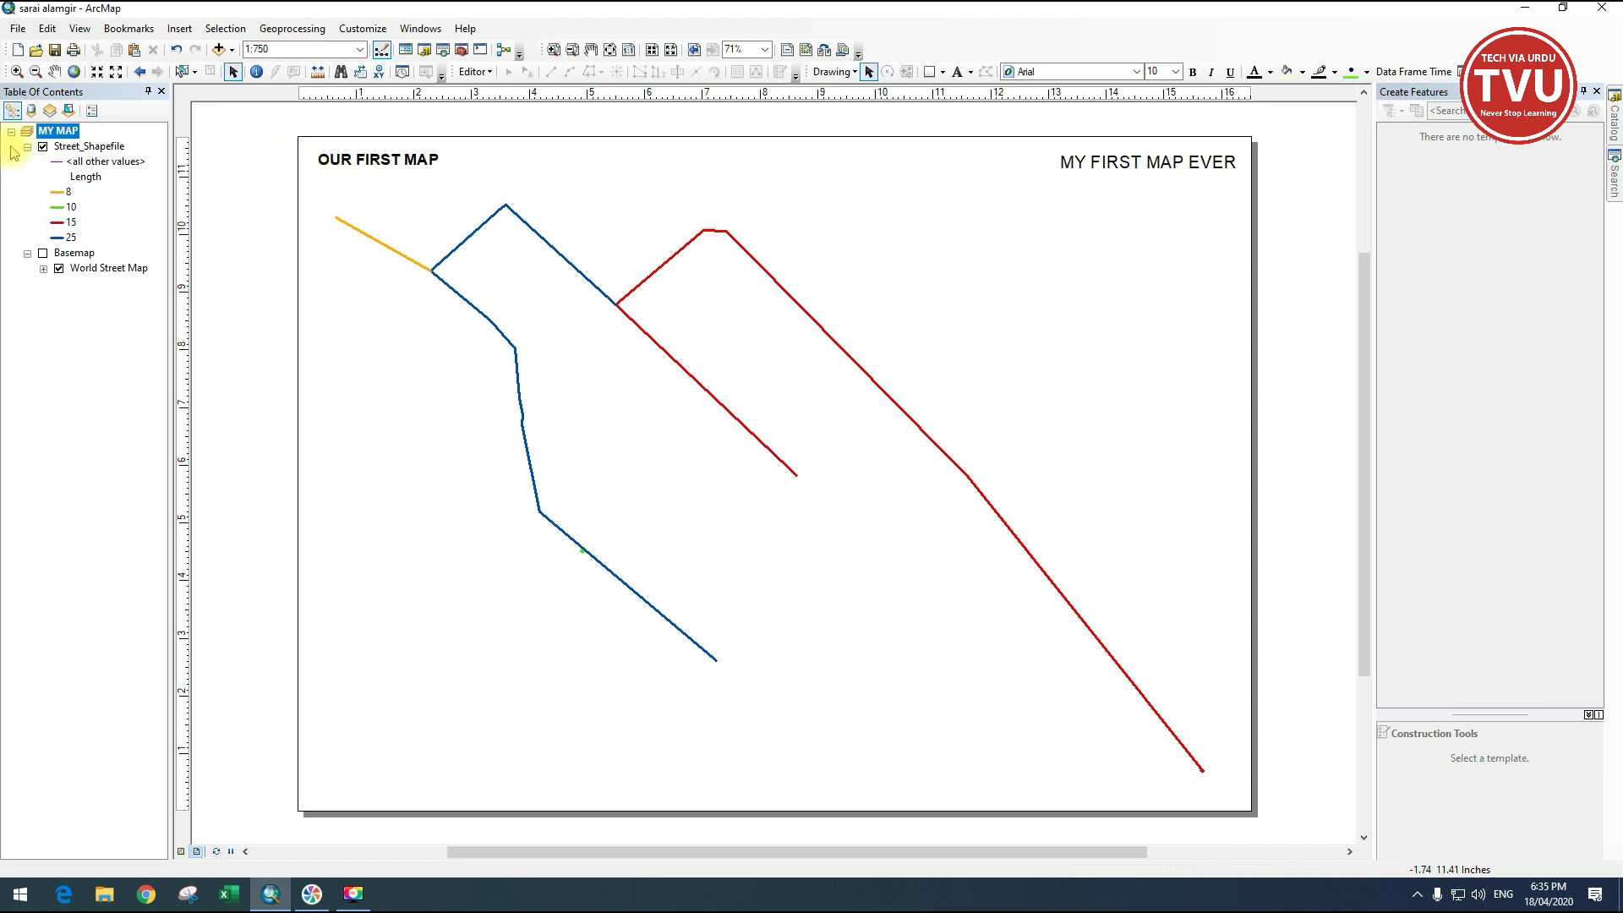
# Examine the name and description in the general properties of the MY MAP data frame.
pyautogui.rightClick(49, 129)
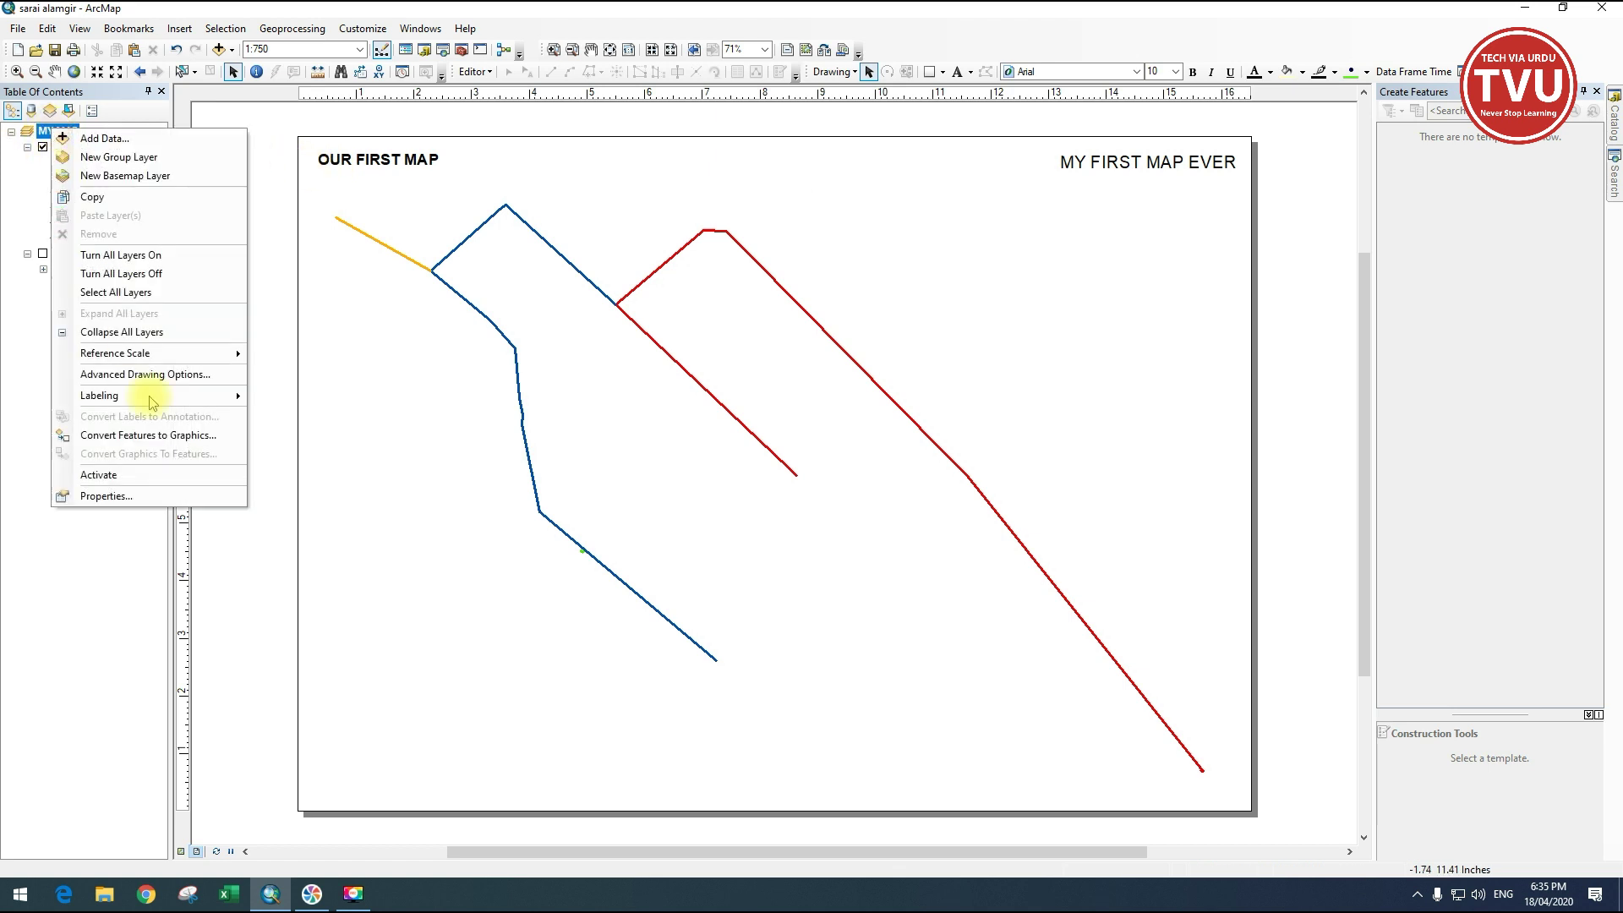
pyautogui.click(160, 494)
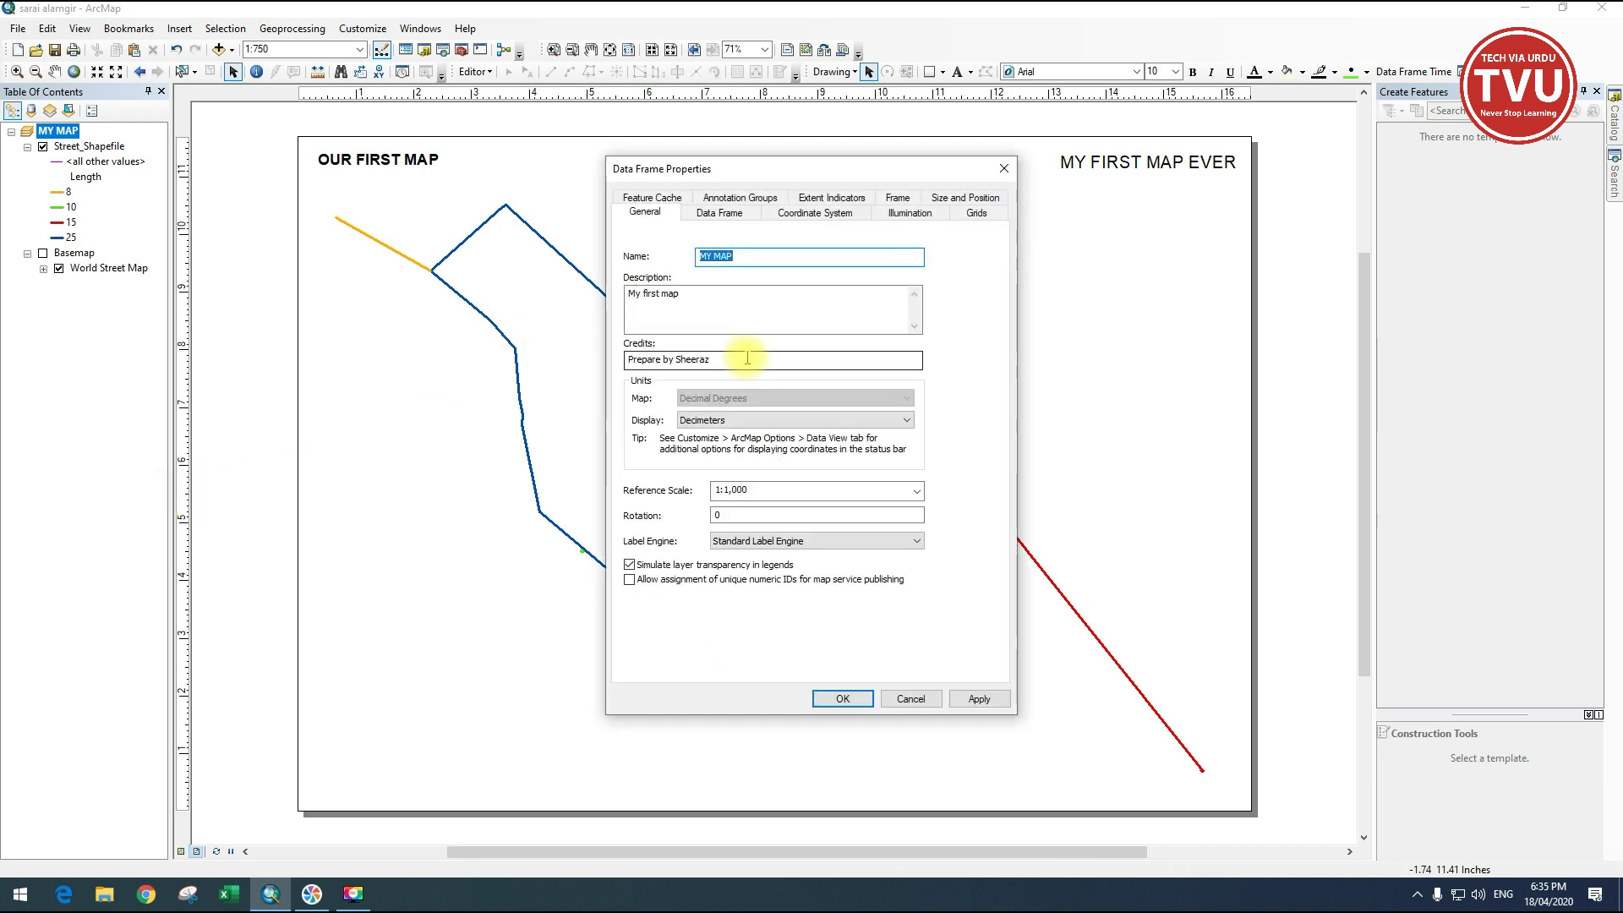
pyautogui.moveTo(720, 301); pyautogui.dragTo(591, 297)
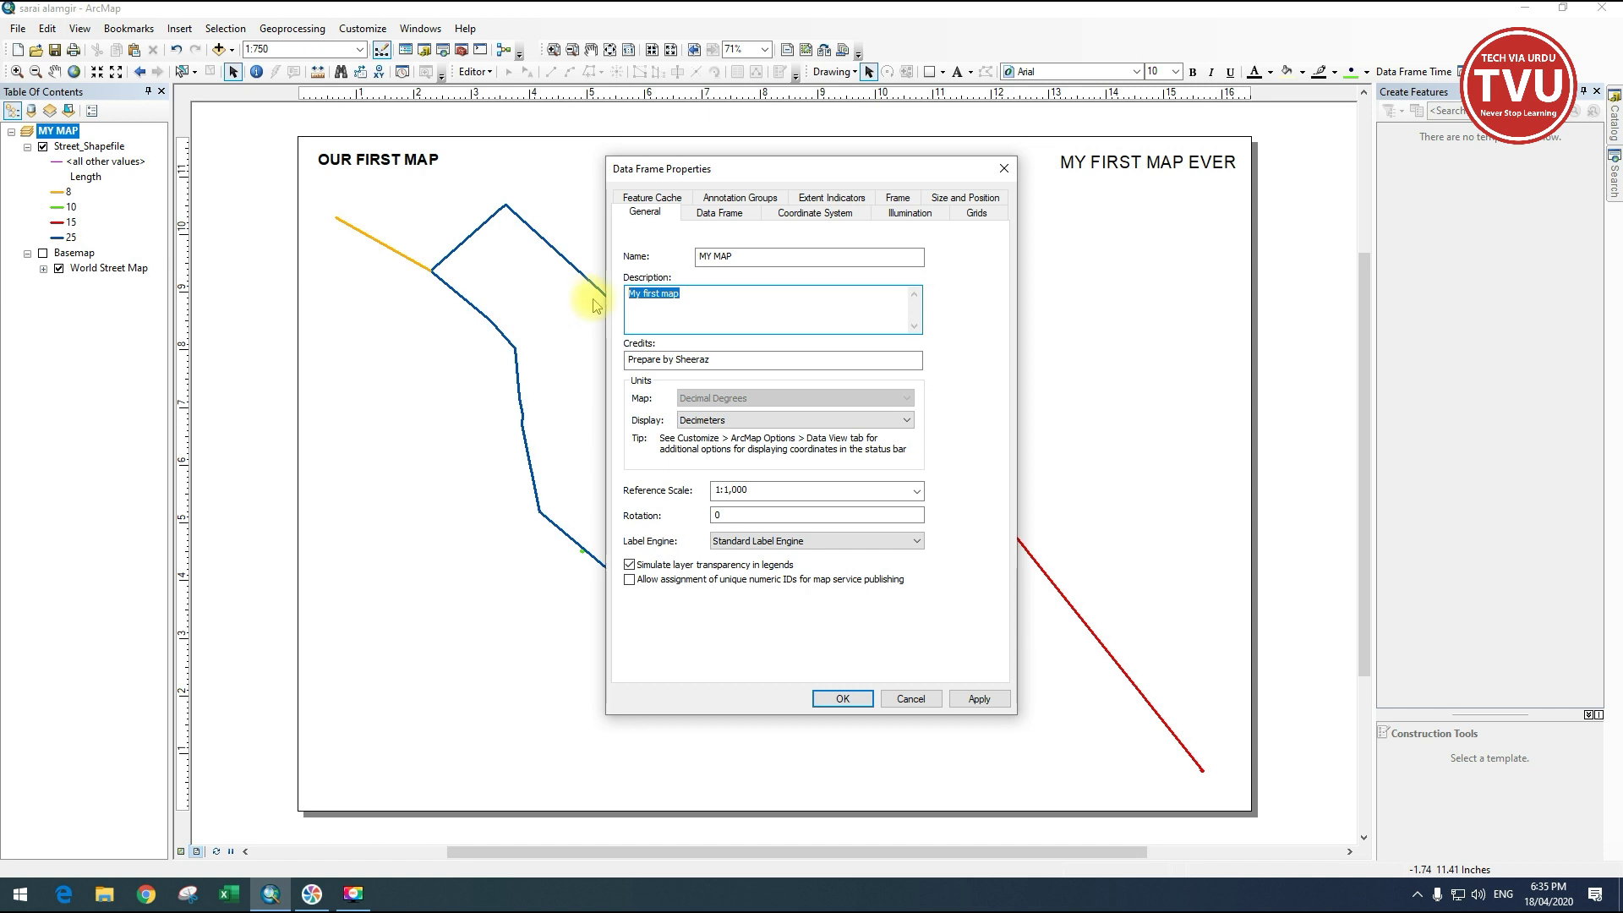
pyautogui.click(911, 698)
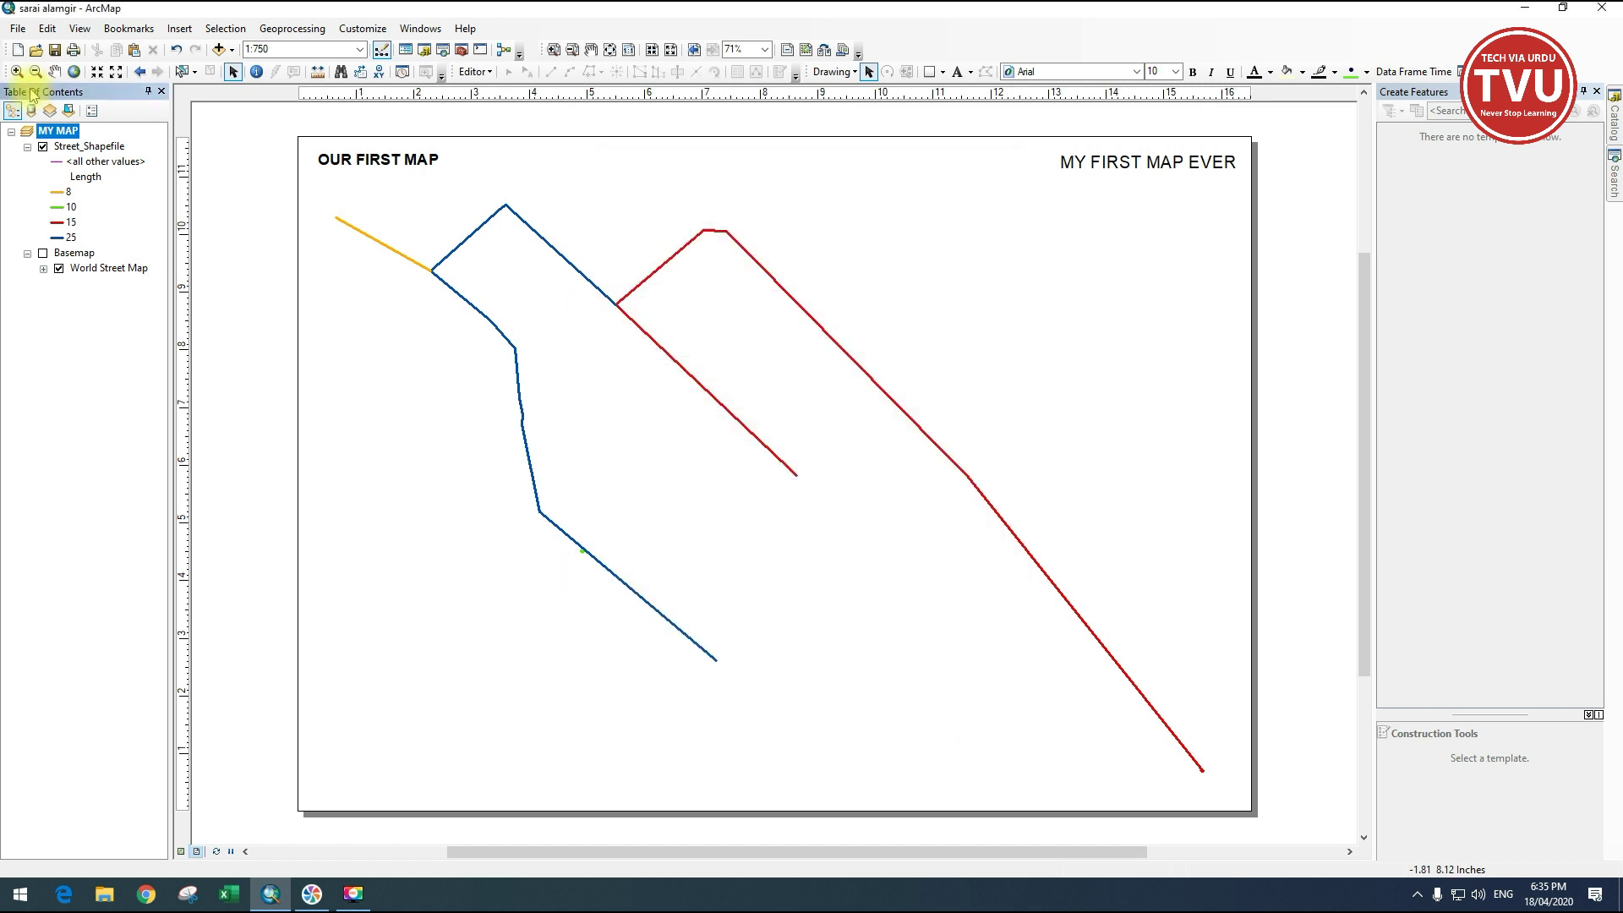
# Set the title in the map document properties to OUR ORIGINAL DATA.
pyautogui.click(18, 28)
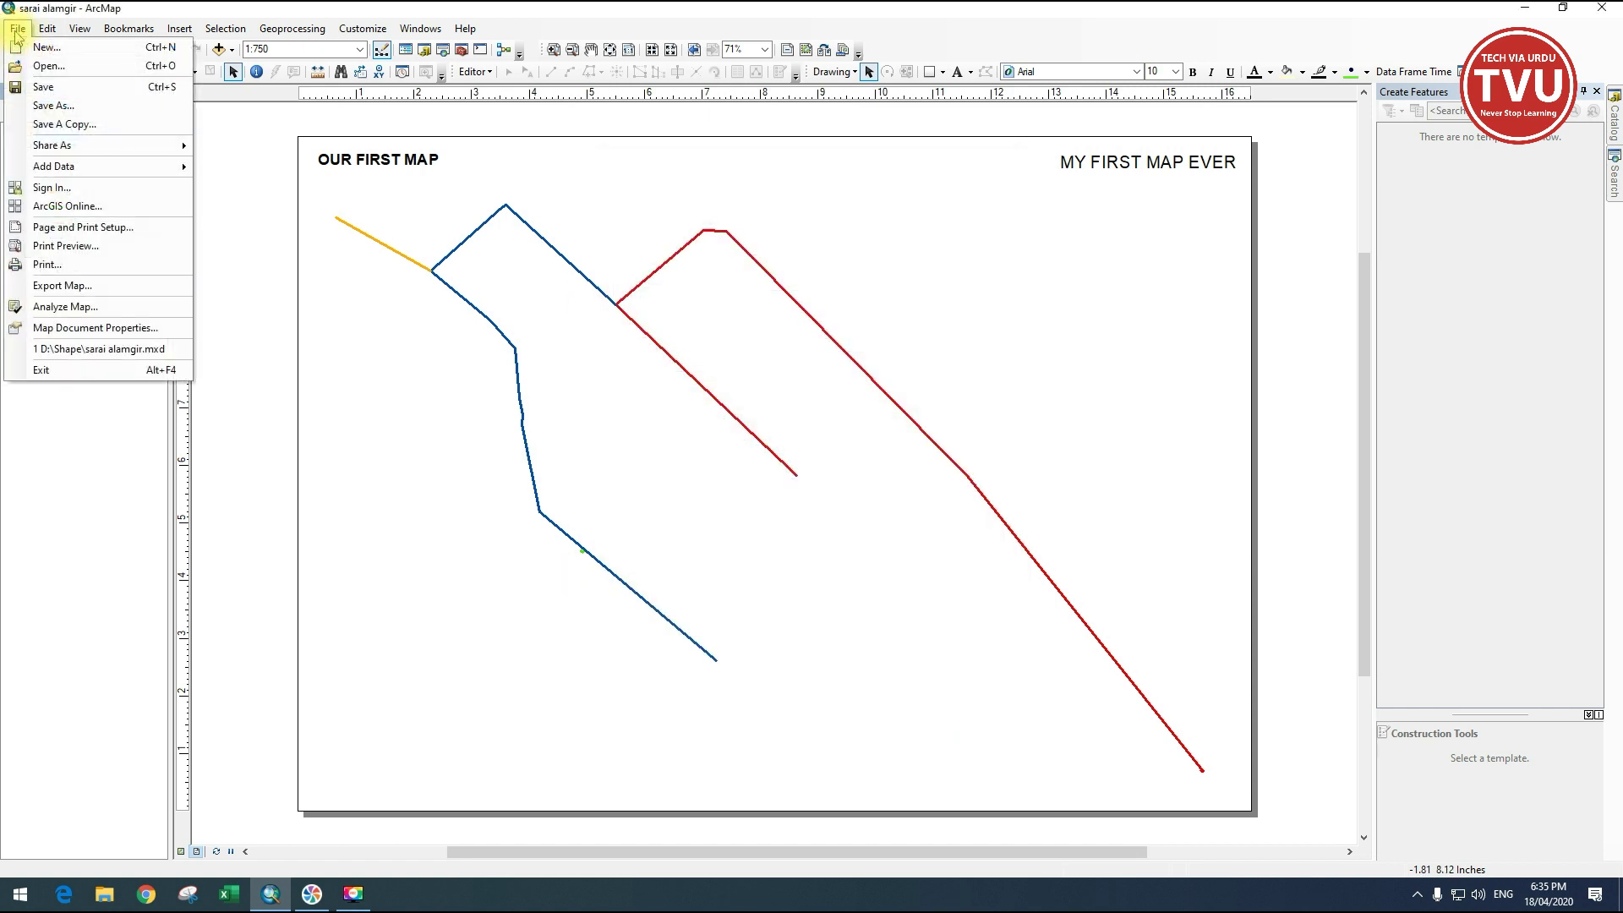
pyautogui.click(64, 328)
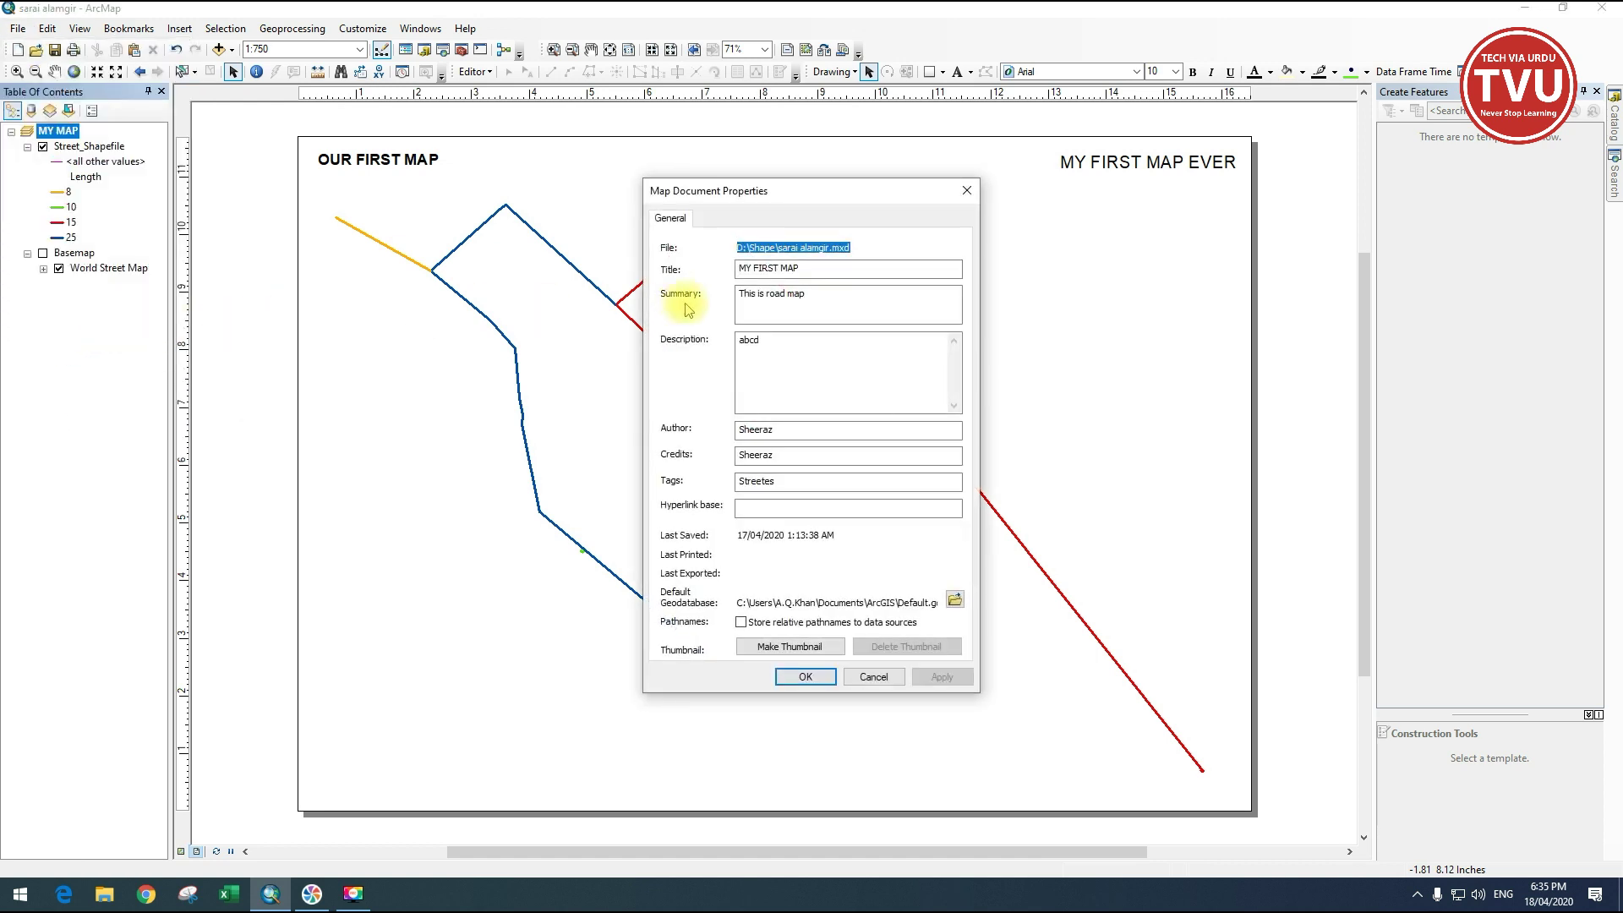
pyautogui.moveTo(822, 273); pyautogui.dragTo(705, 260)
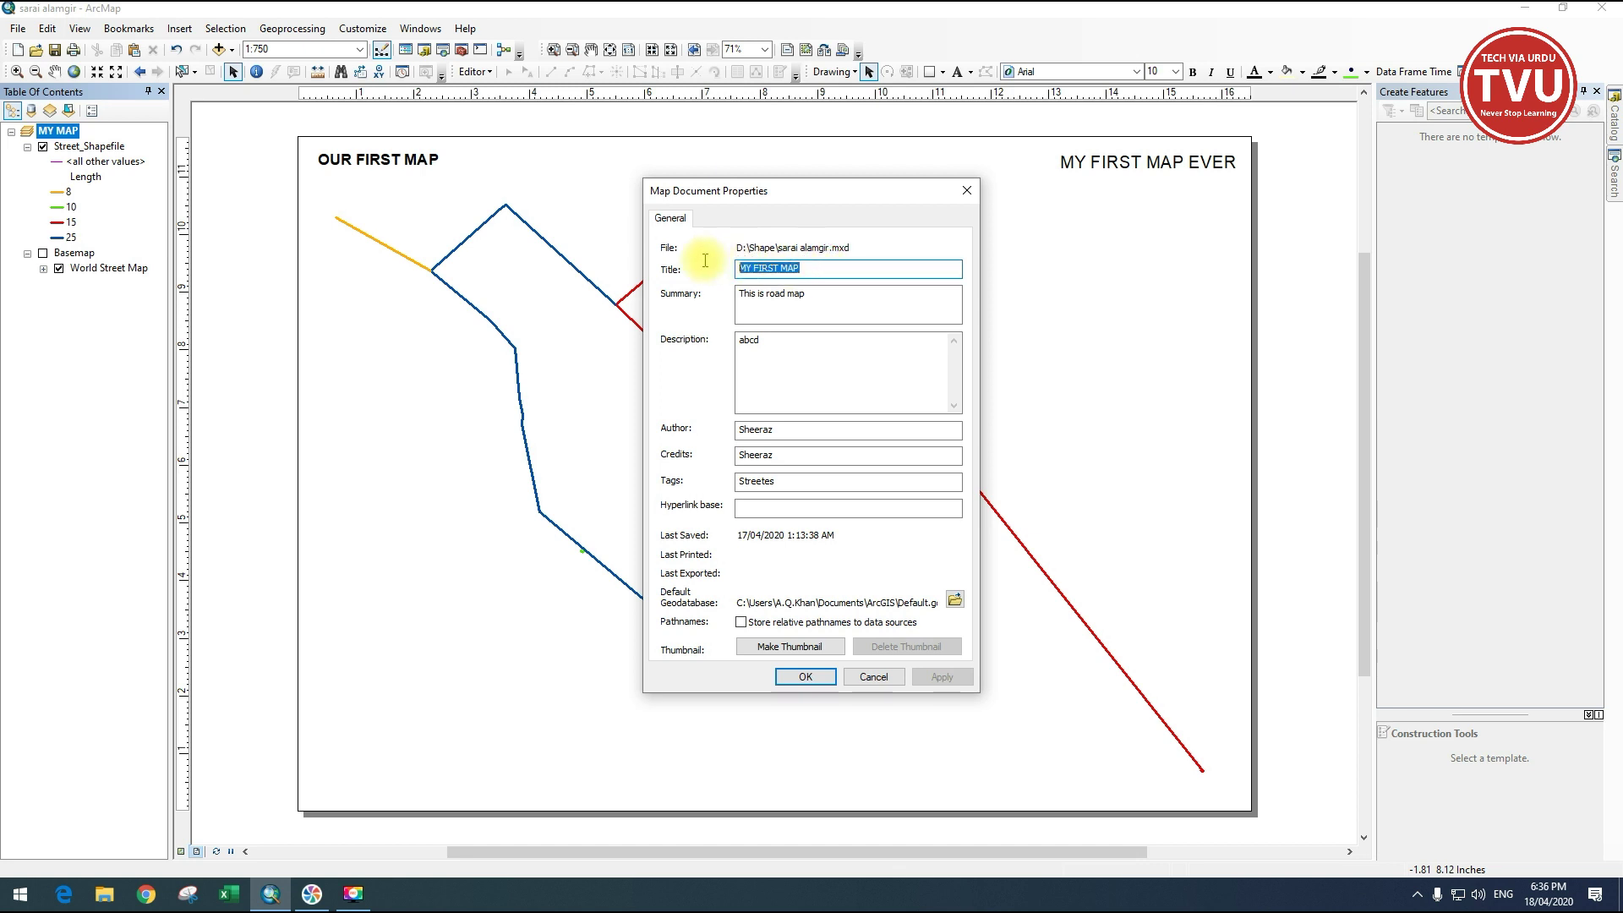
pyautogui.click(829, 269)
pyautogui.moveTo(827, 268); pyautogui.dragTo(662, 277)
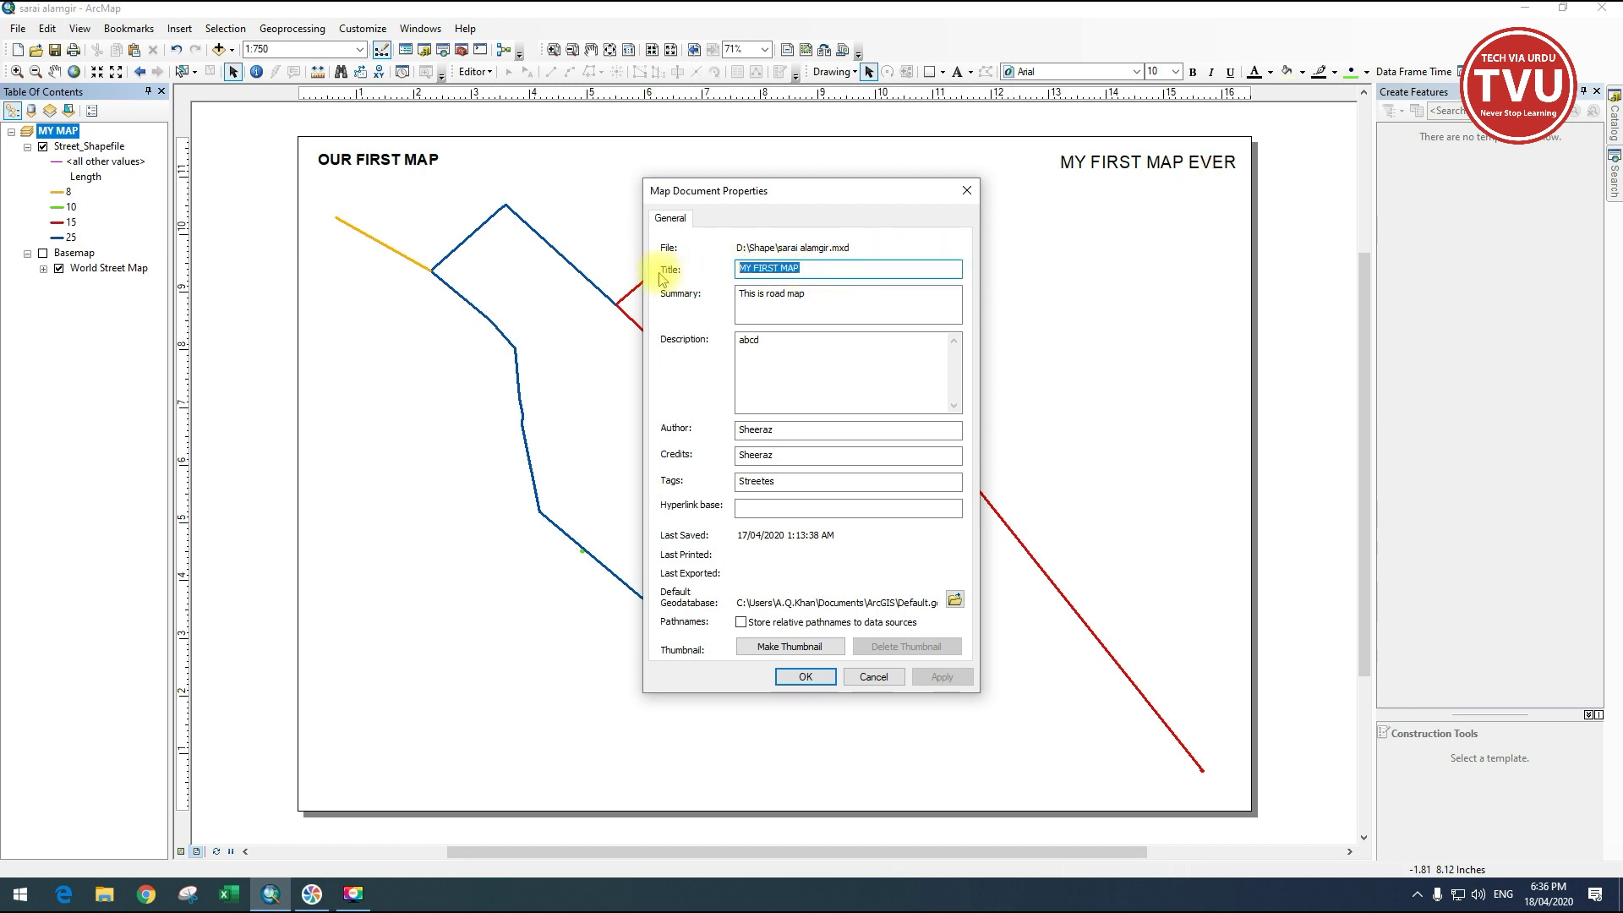
pyautogui.write('OUR ORIGI')
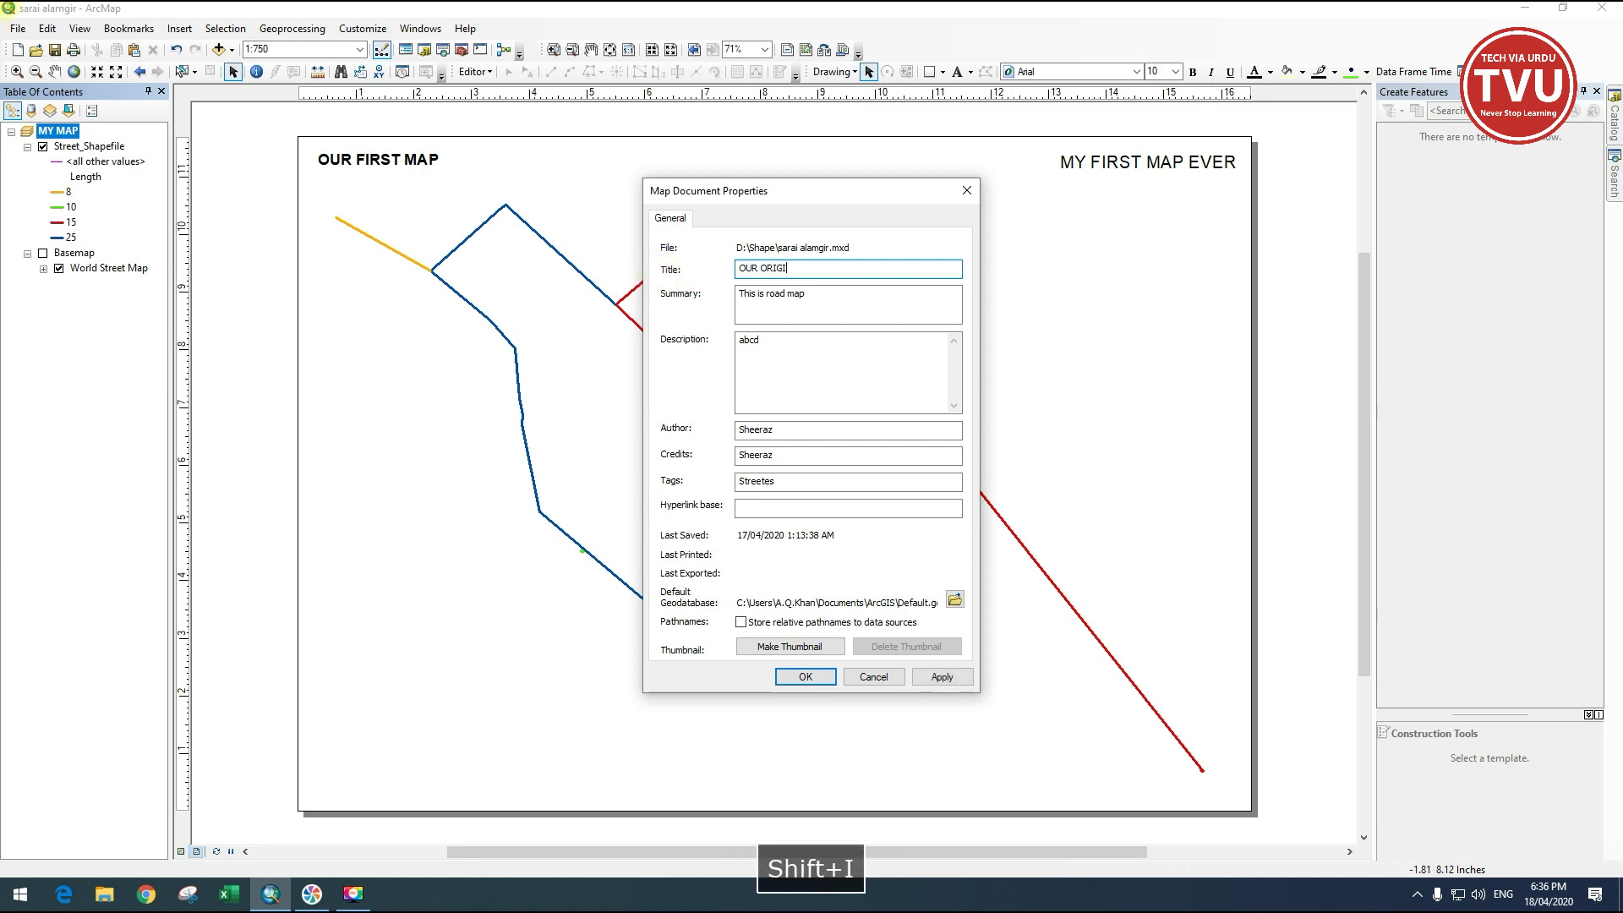
pyautogui.write('NAL DATA')
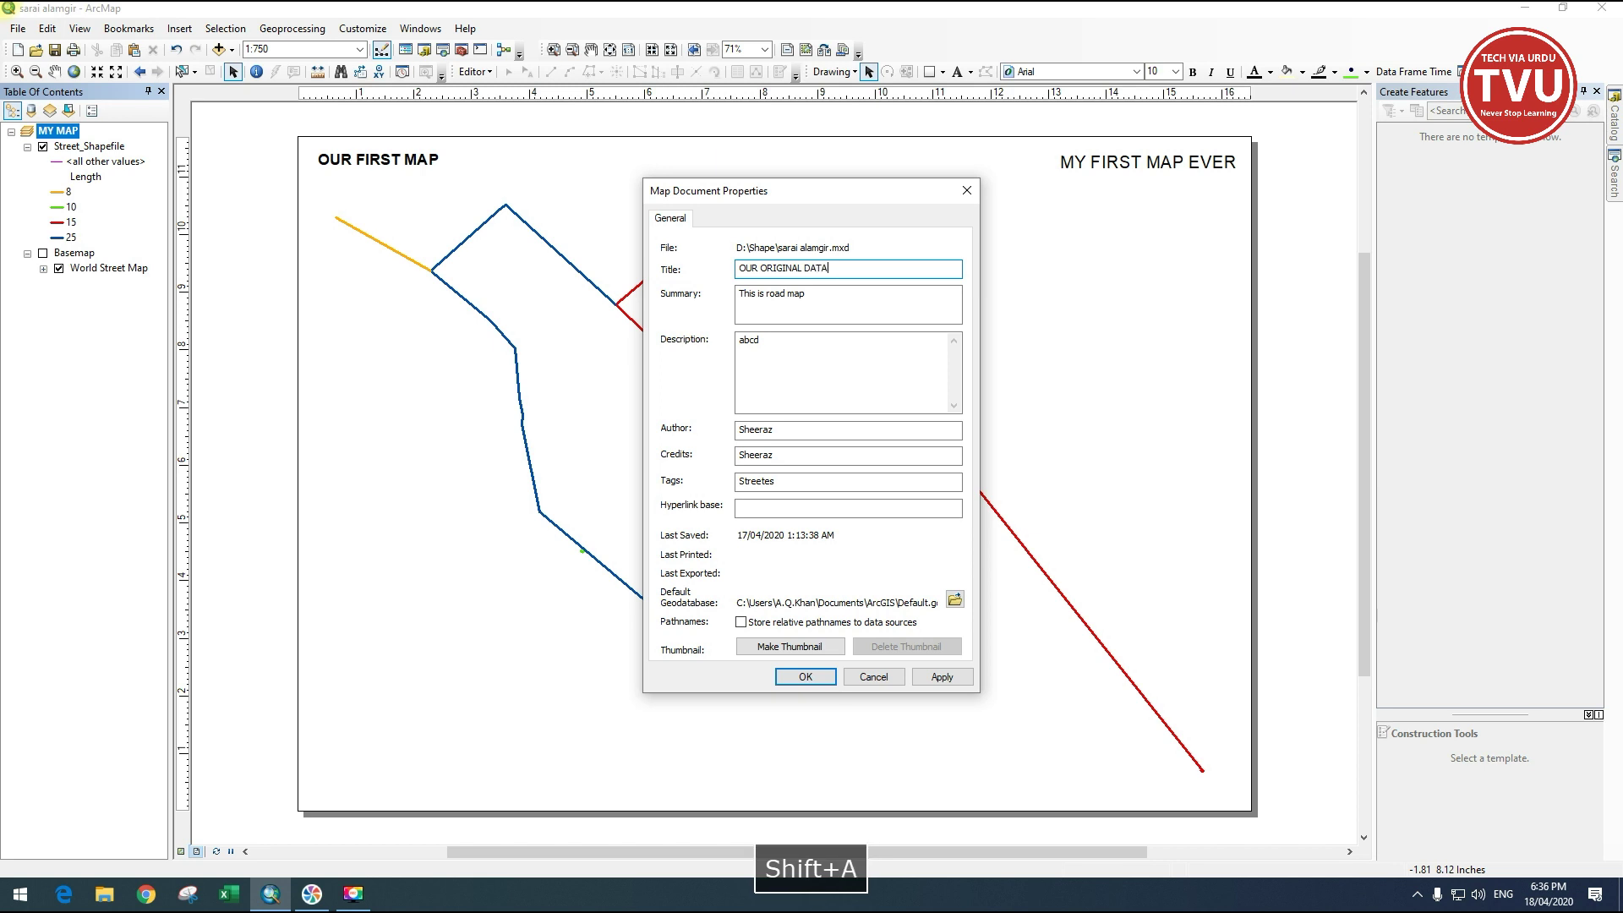
pyautogui.click(940, 676)
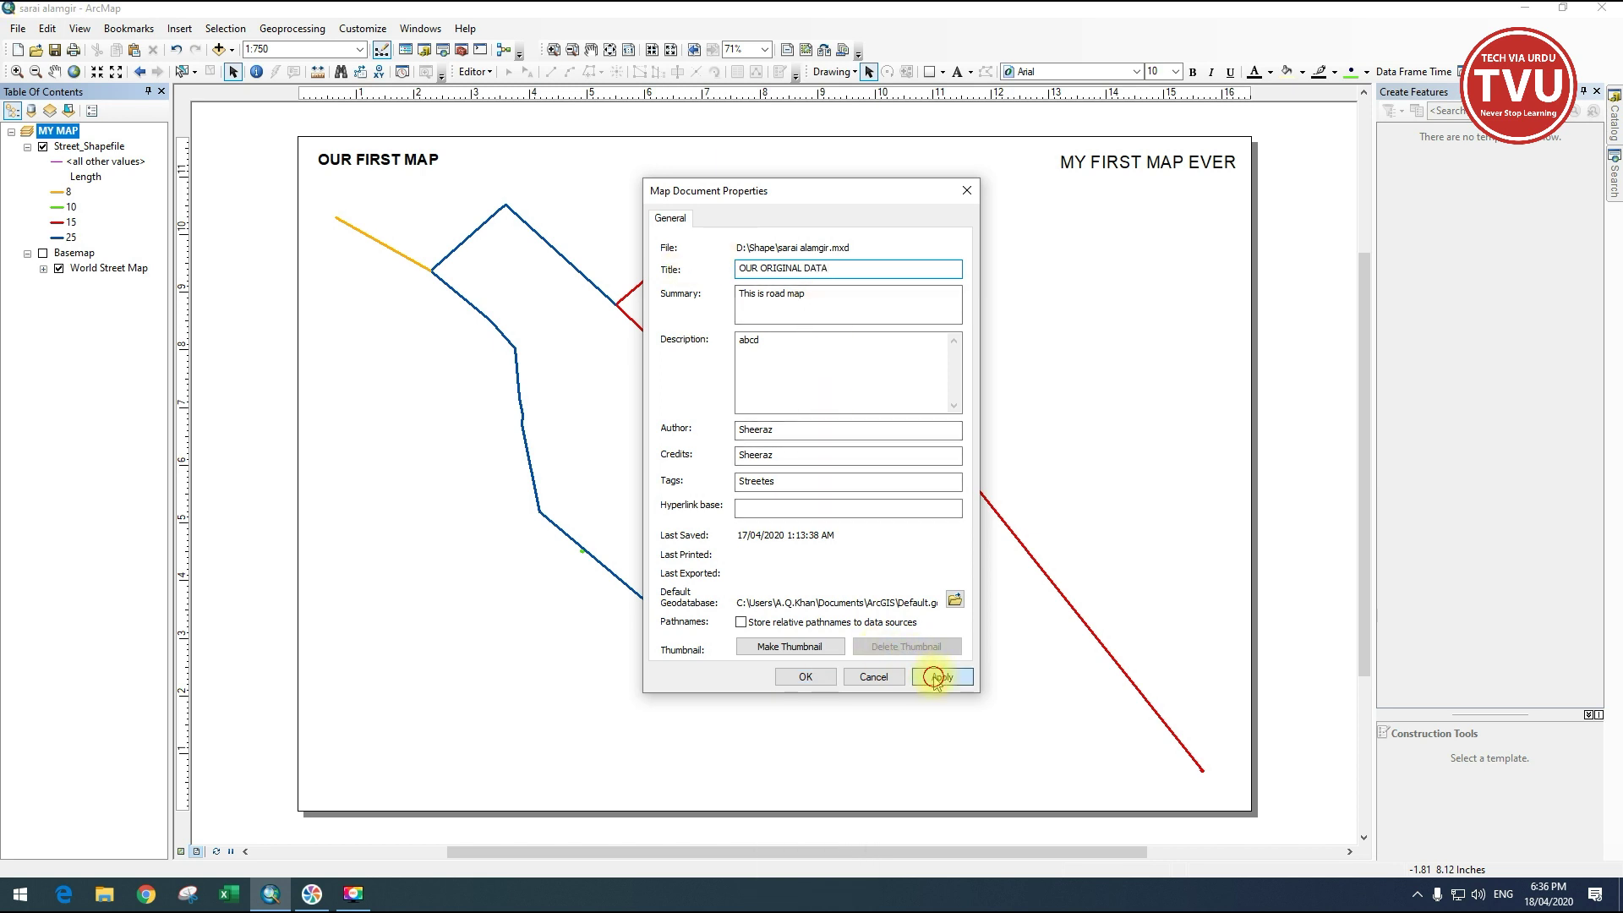
pyautogui.click(805, 678)
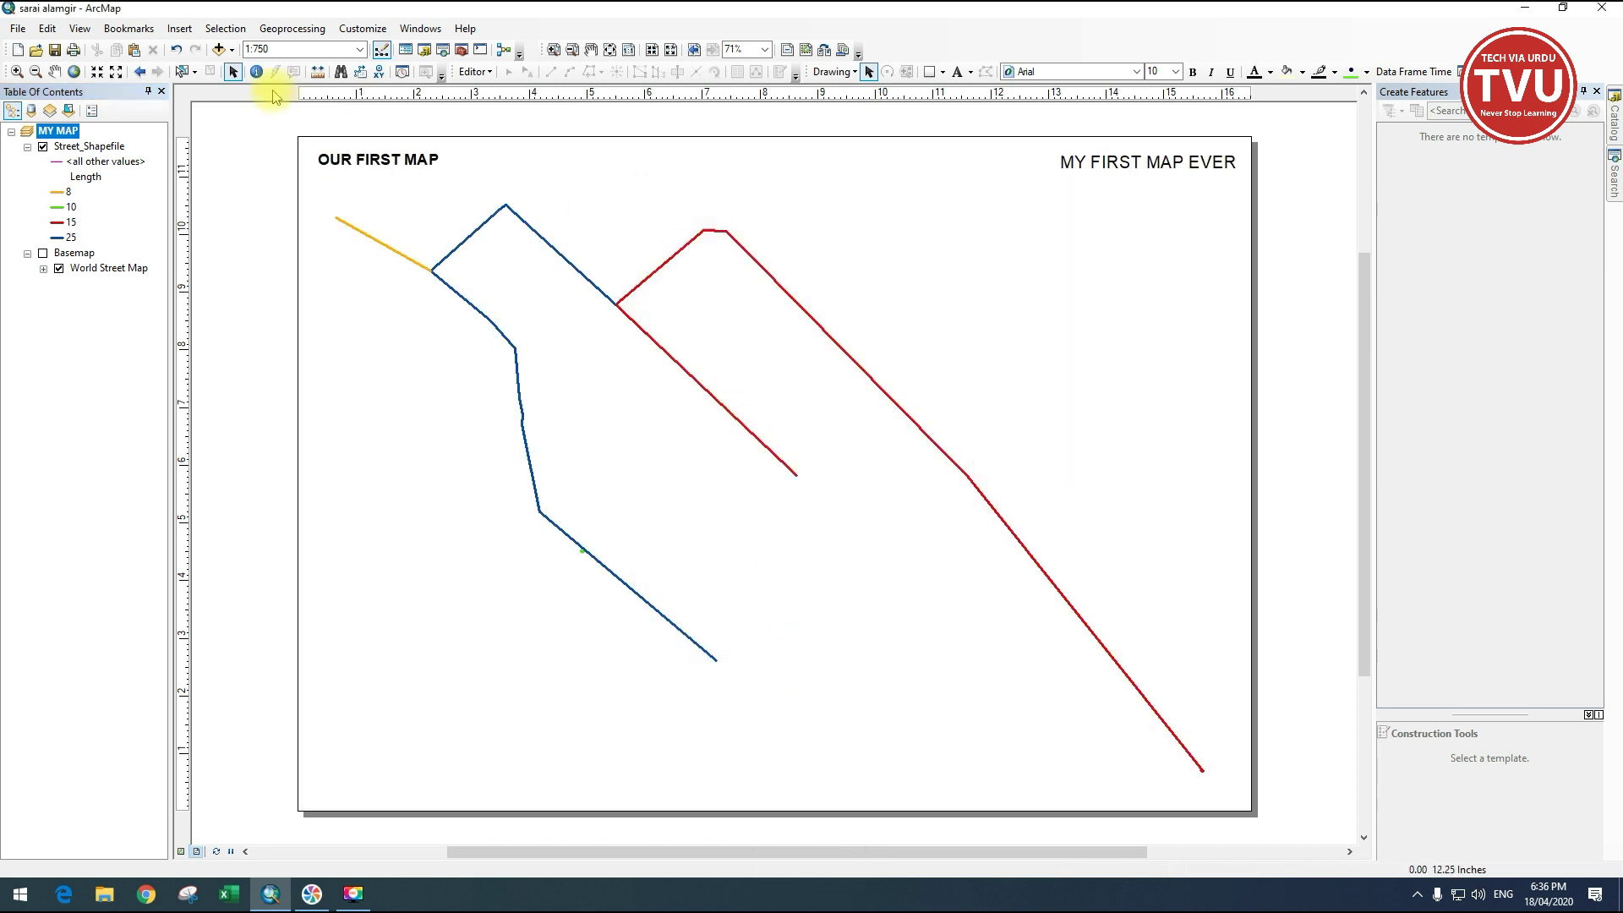
# Insert another document title, place it at the top centre of the page, and inspect its text properties.
pyautogui.click(178, 31)
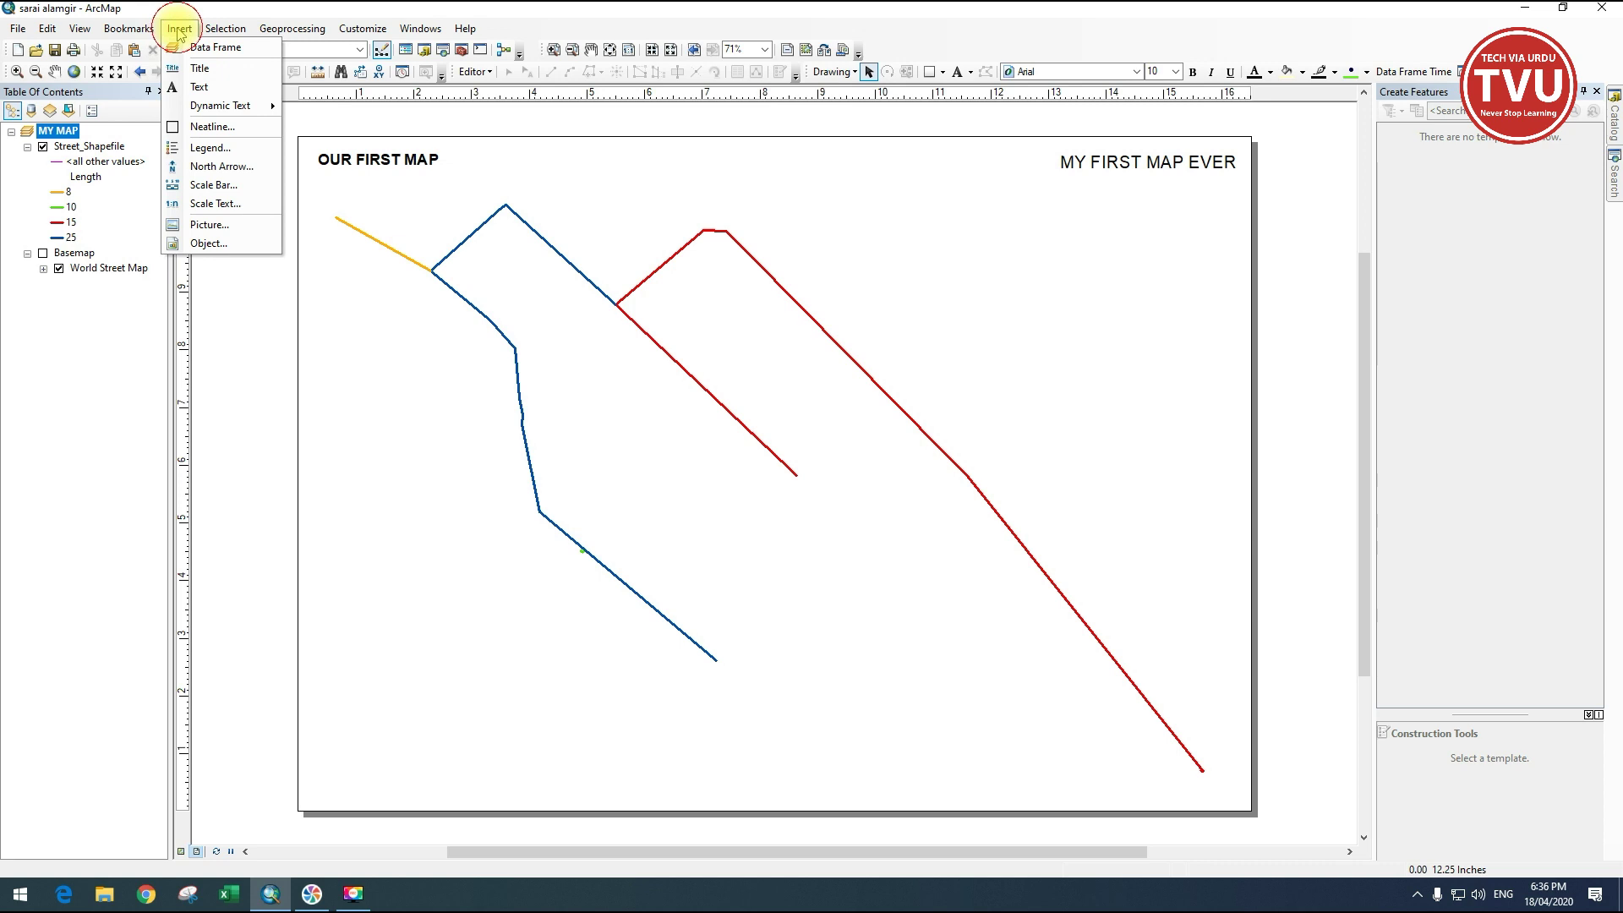
pyautogui.click(190, 68)
pyautogui.moveTo(735, 215); pyautogui.dragTo(710, 182)
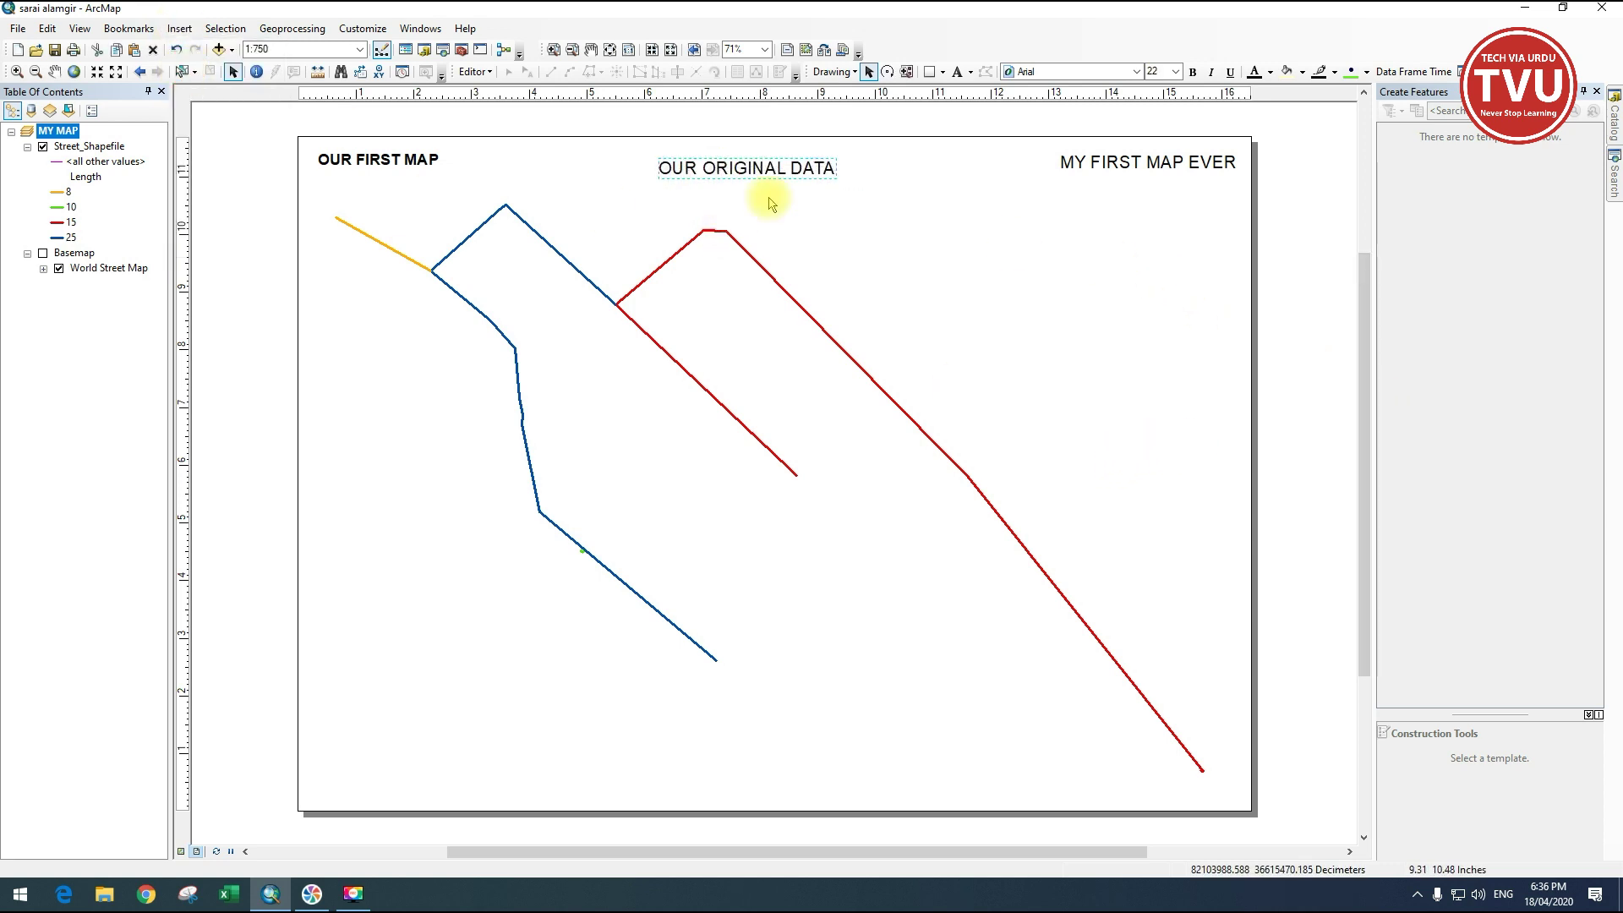
pyautogui.doubleClick(733, 171)
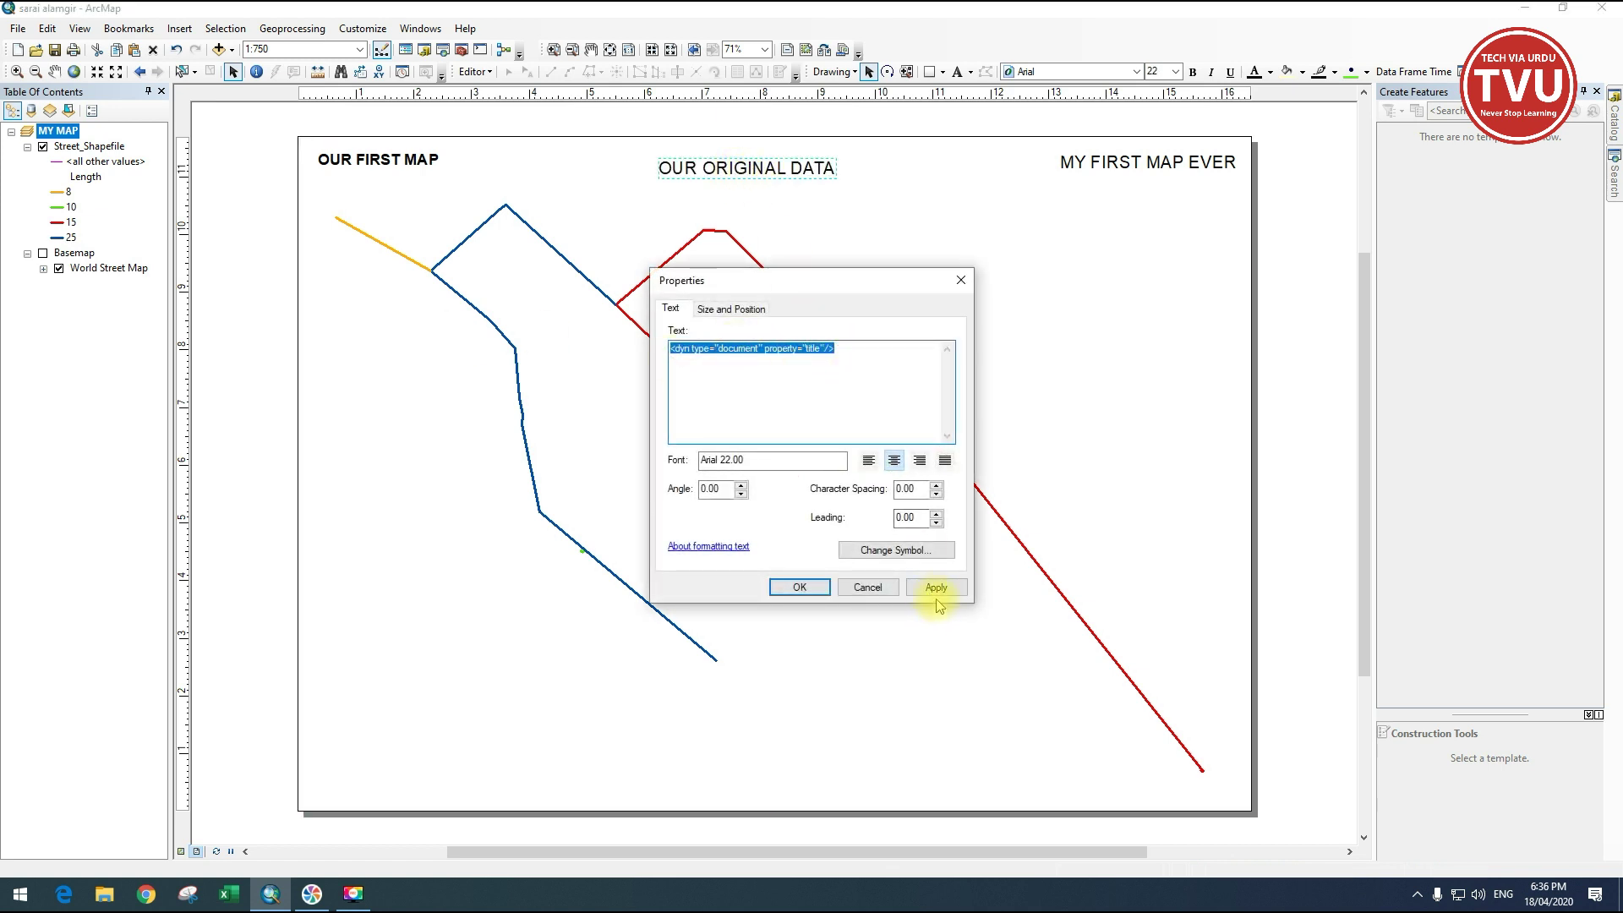
pyautogui.click(857, 588)
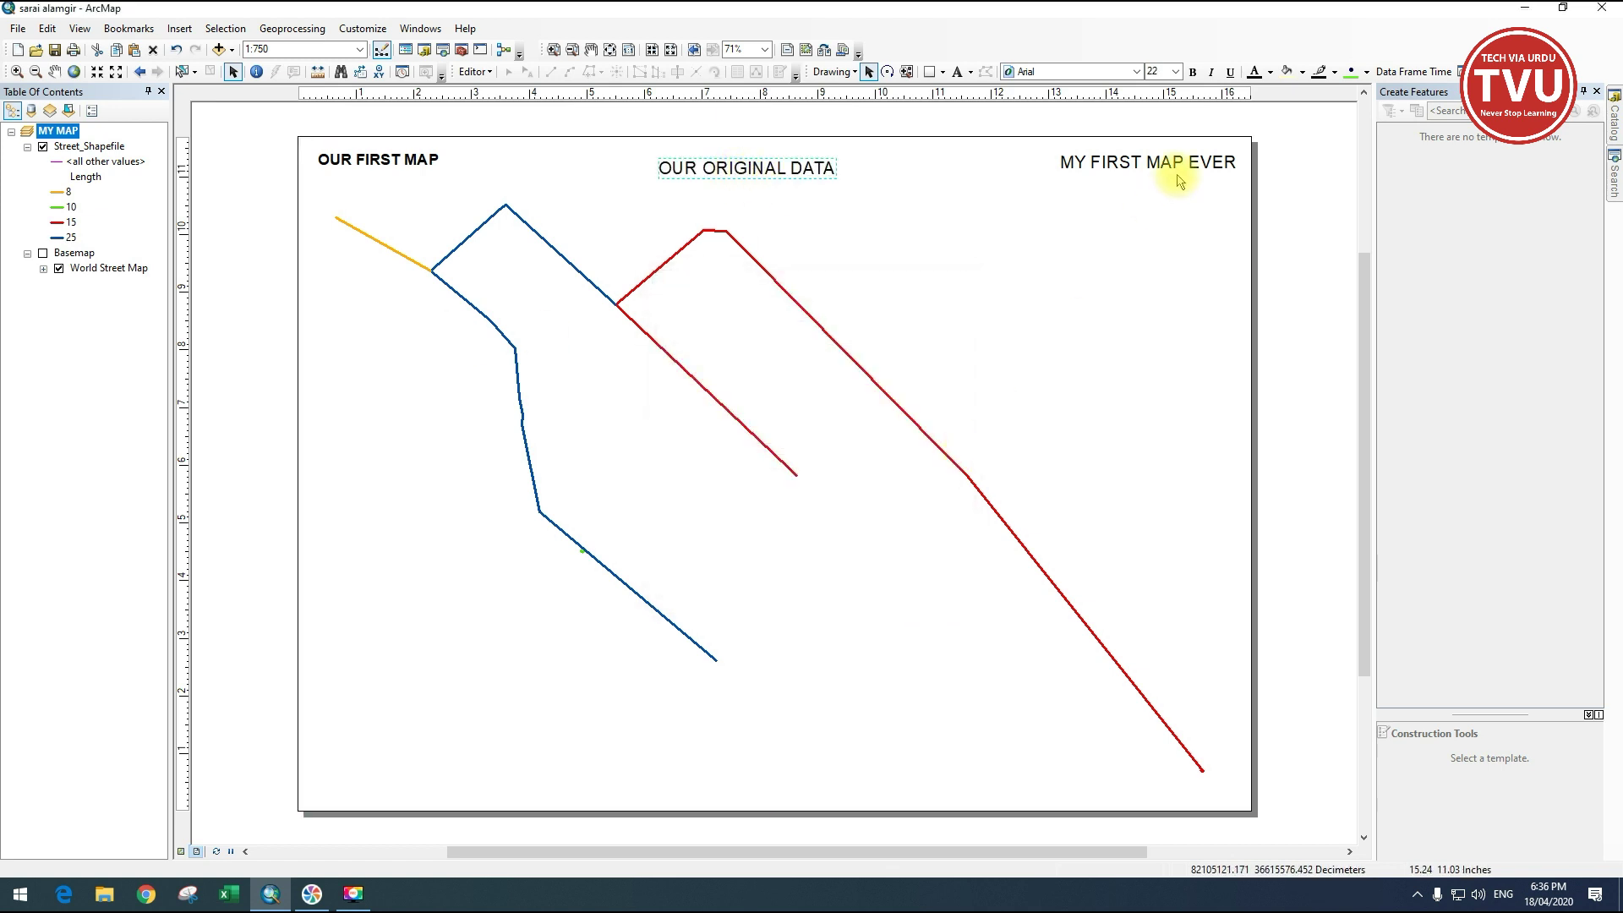
# Delete the OUR ORIGINAL DATA and MY FIRST MAP EVER titles from the layout.
pyautogui.moveTo(640, 110); pyautogui.dragTo(1271, 211)
pyautogui.click(47, 28)
pyautogui.click(71, 162)
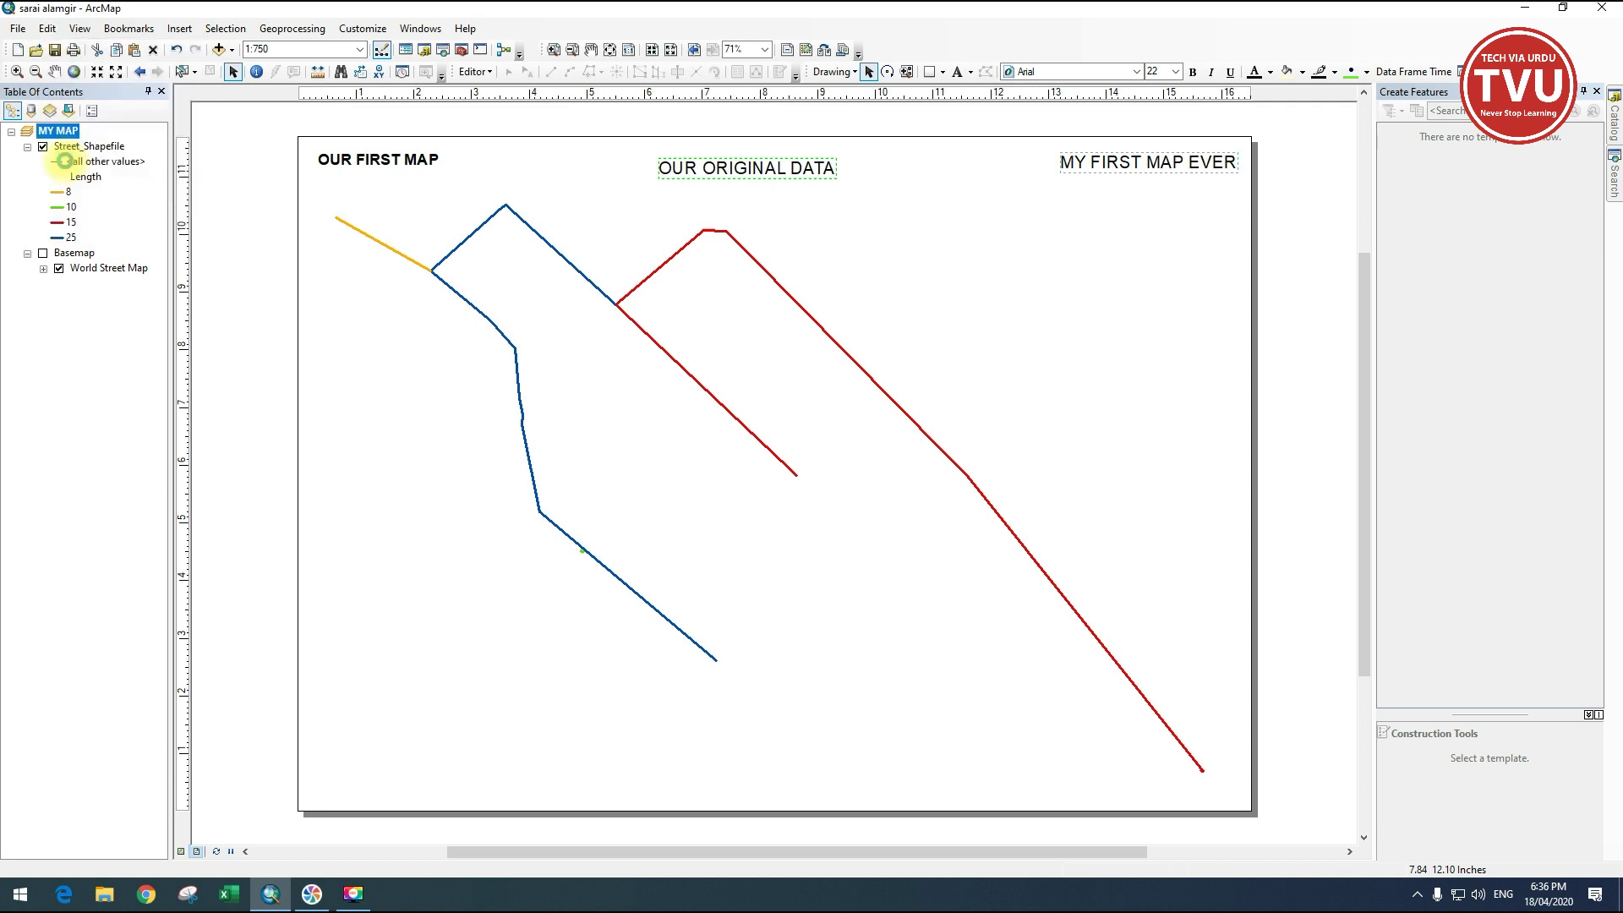
# Insert a text label reading SCHOOL STREET and place it beside the upper part of the long red street.
pyautogui.click(181, 29)
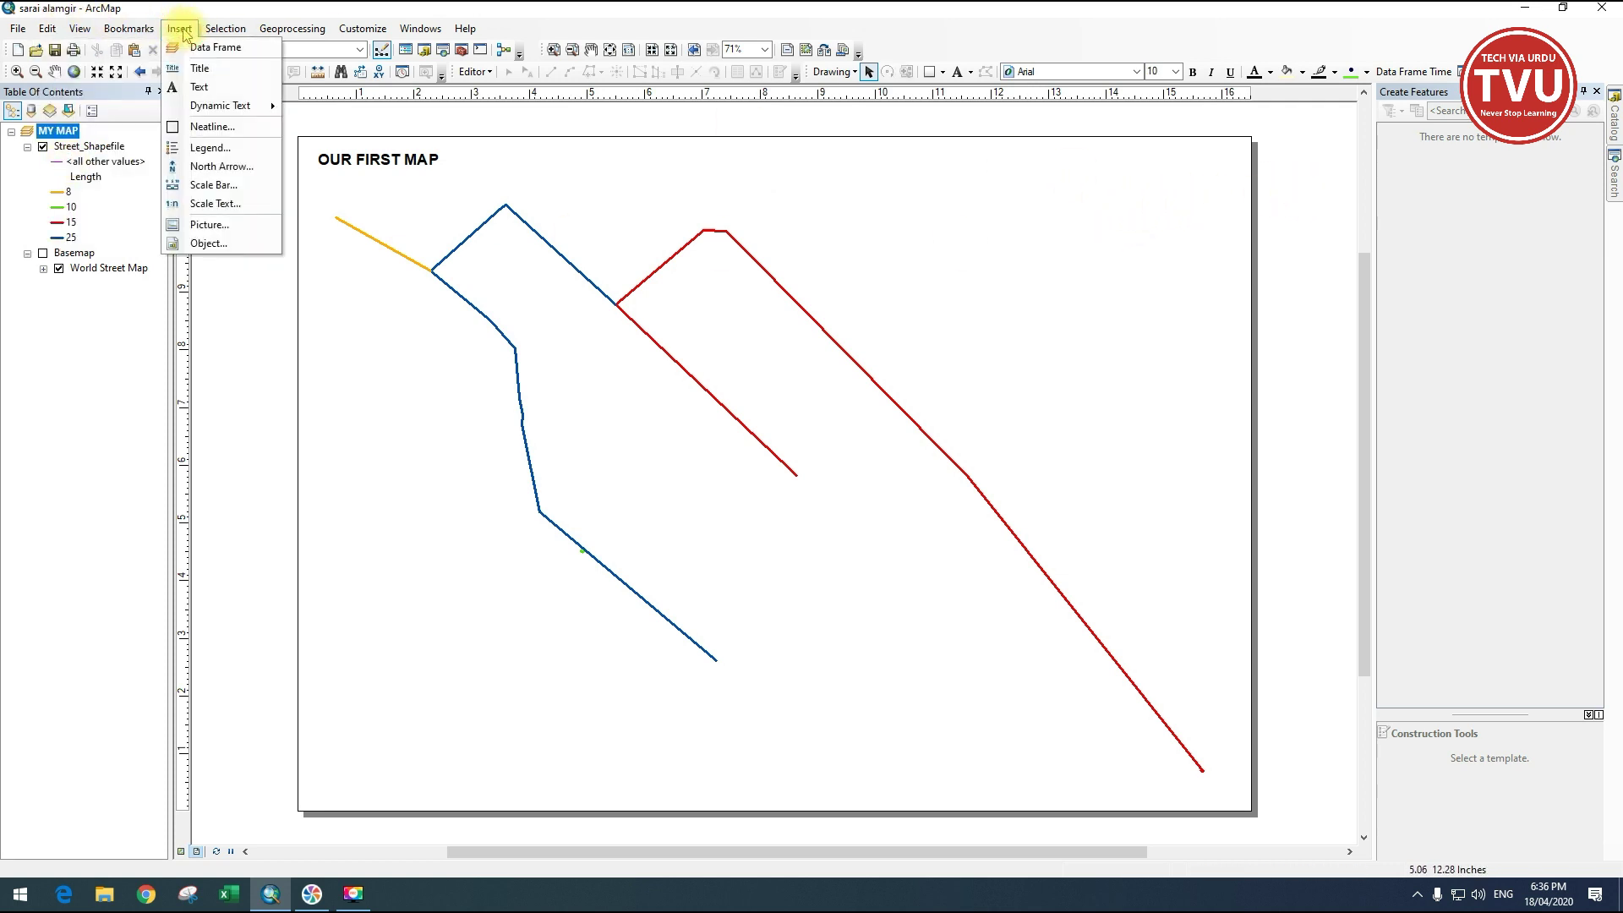
pyautogui.click(196, 89)
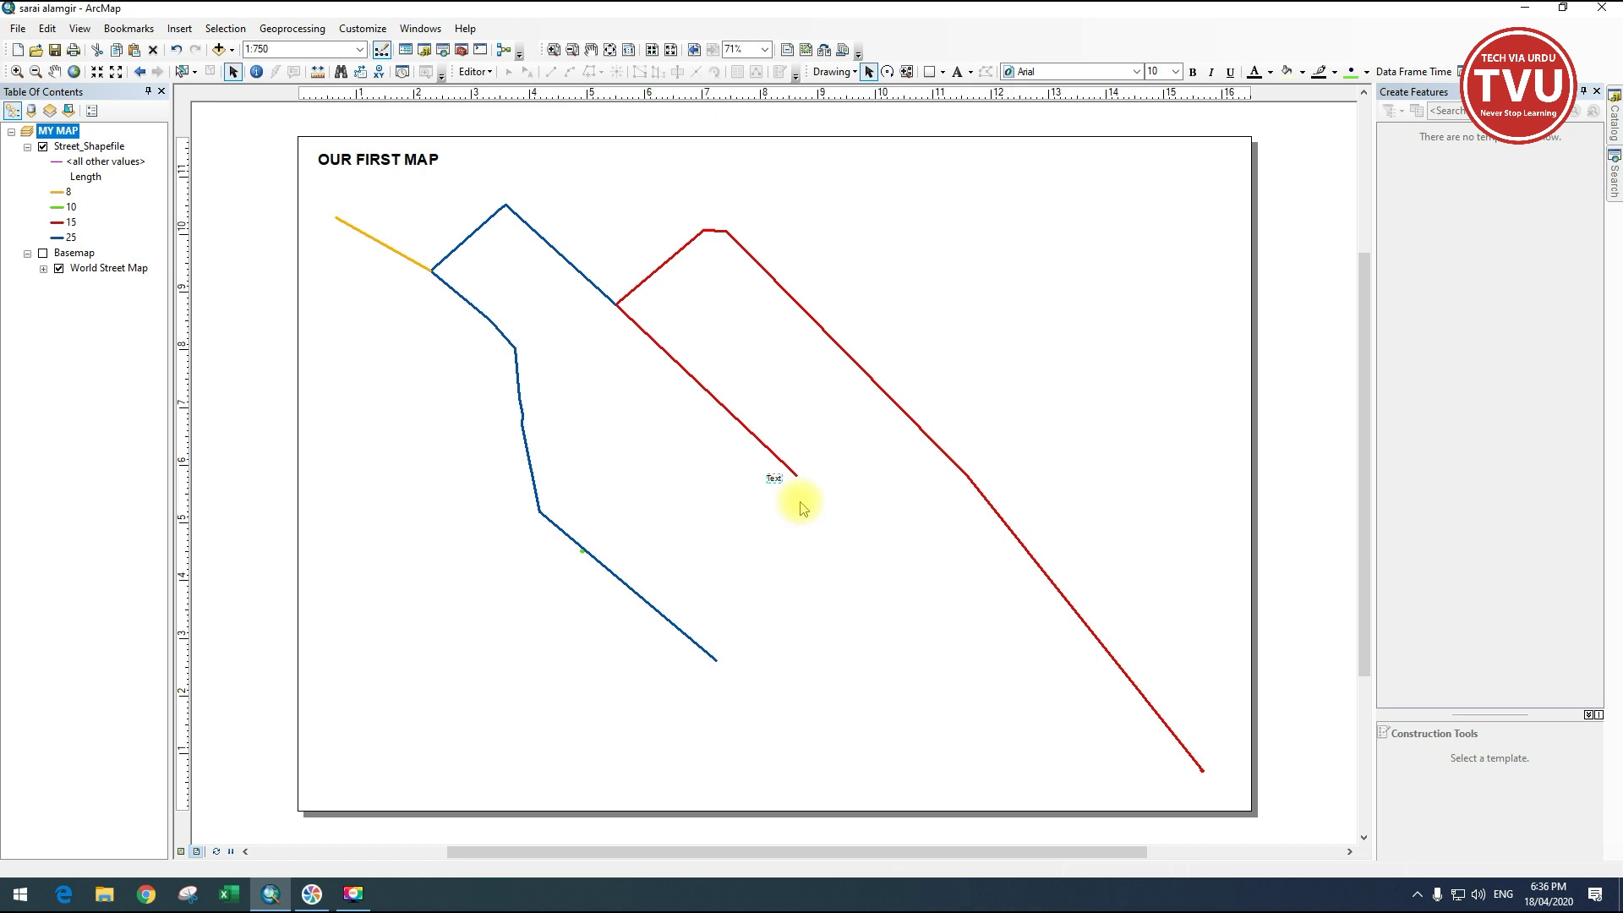
pyautogui.press('BackSpace')
pyautogui.write('SCHOOL ST')
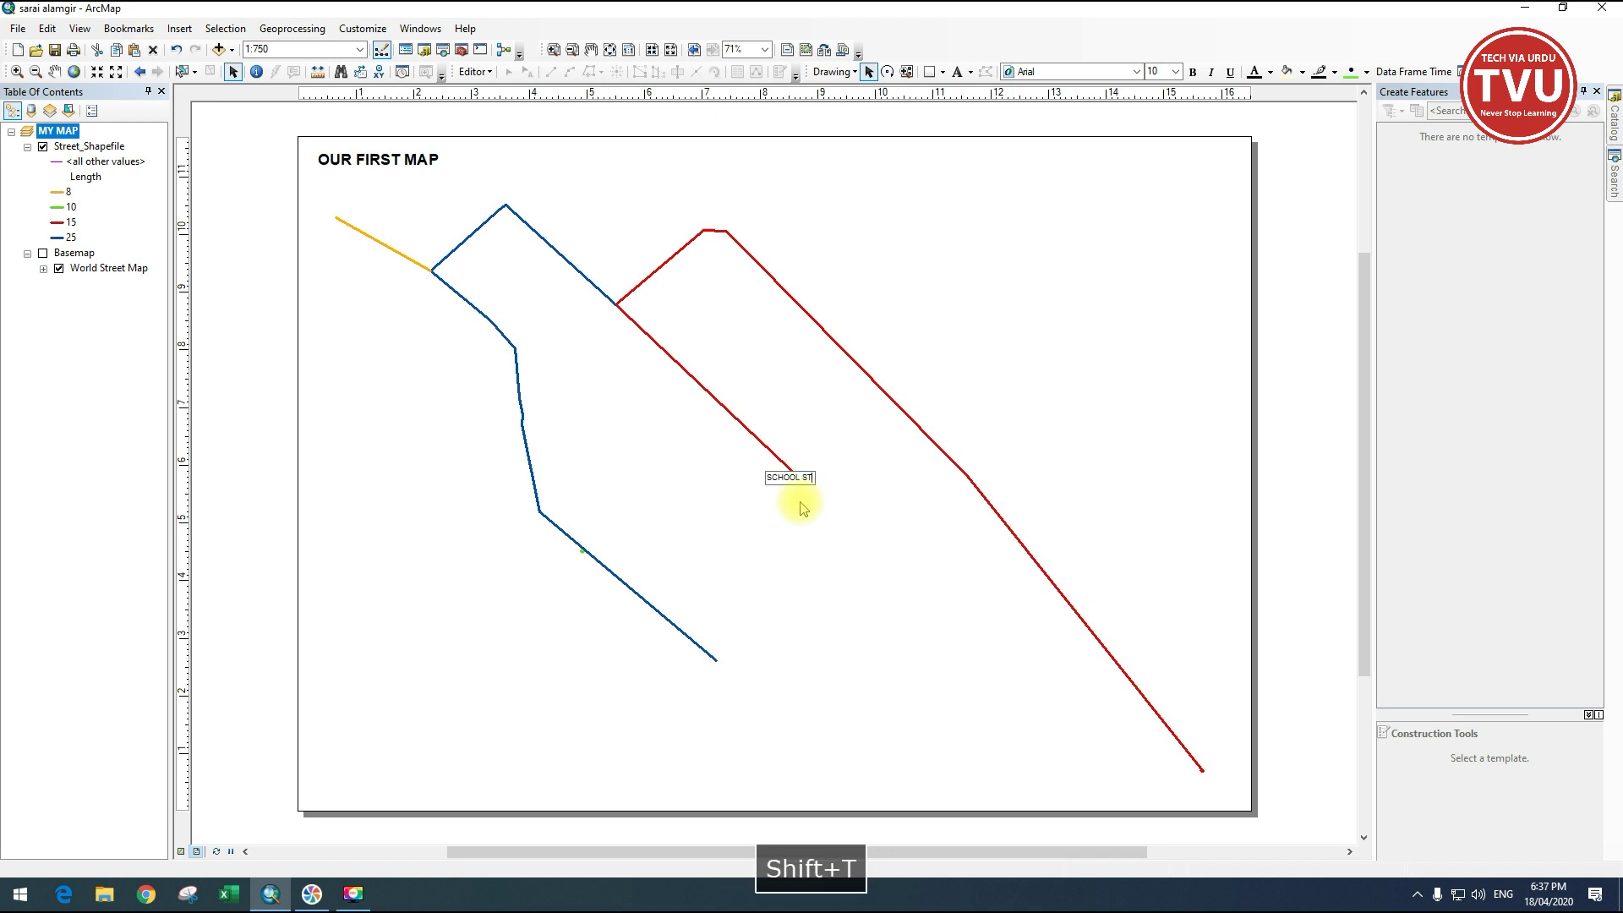
pyautogui.write('REET')
pyautogui.click(858, 468)
pyautogui.moveTo(763, 481); pyautogui.dragTo(834, 282)
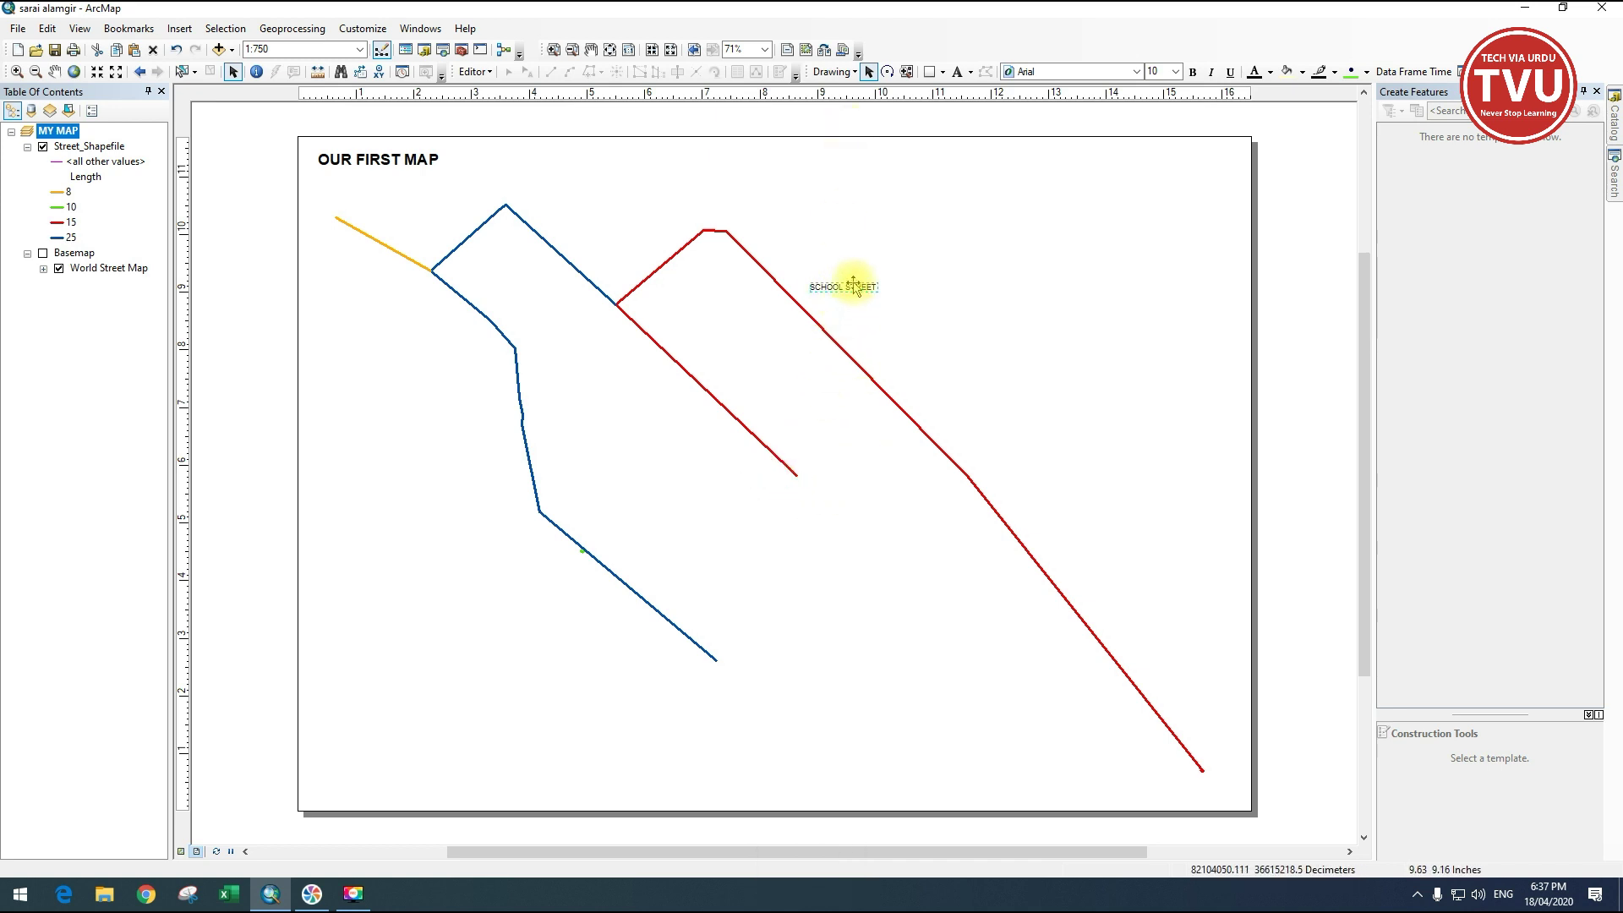
# Set the SCHOOL STREET label's font size to 15.
pyautogui.rightClick(852, 288)
pyautogui.click(864, 571)
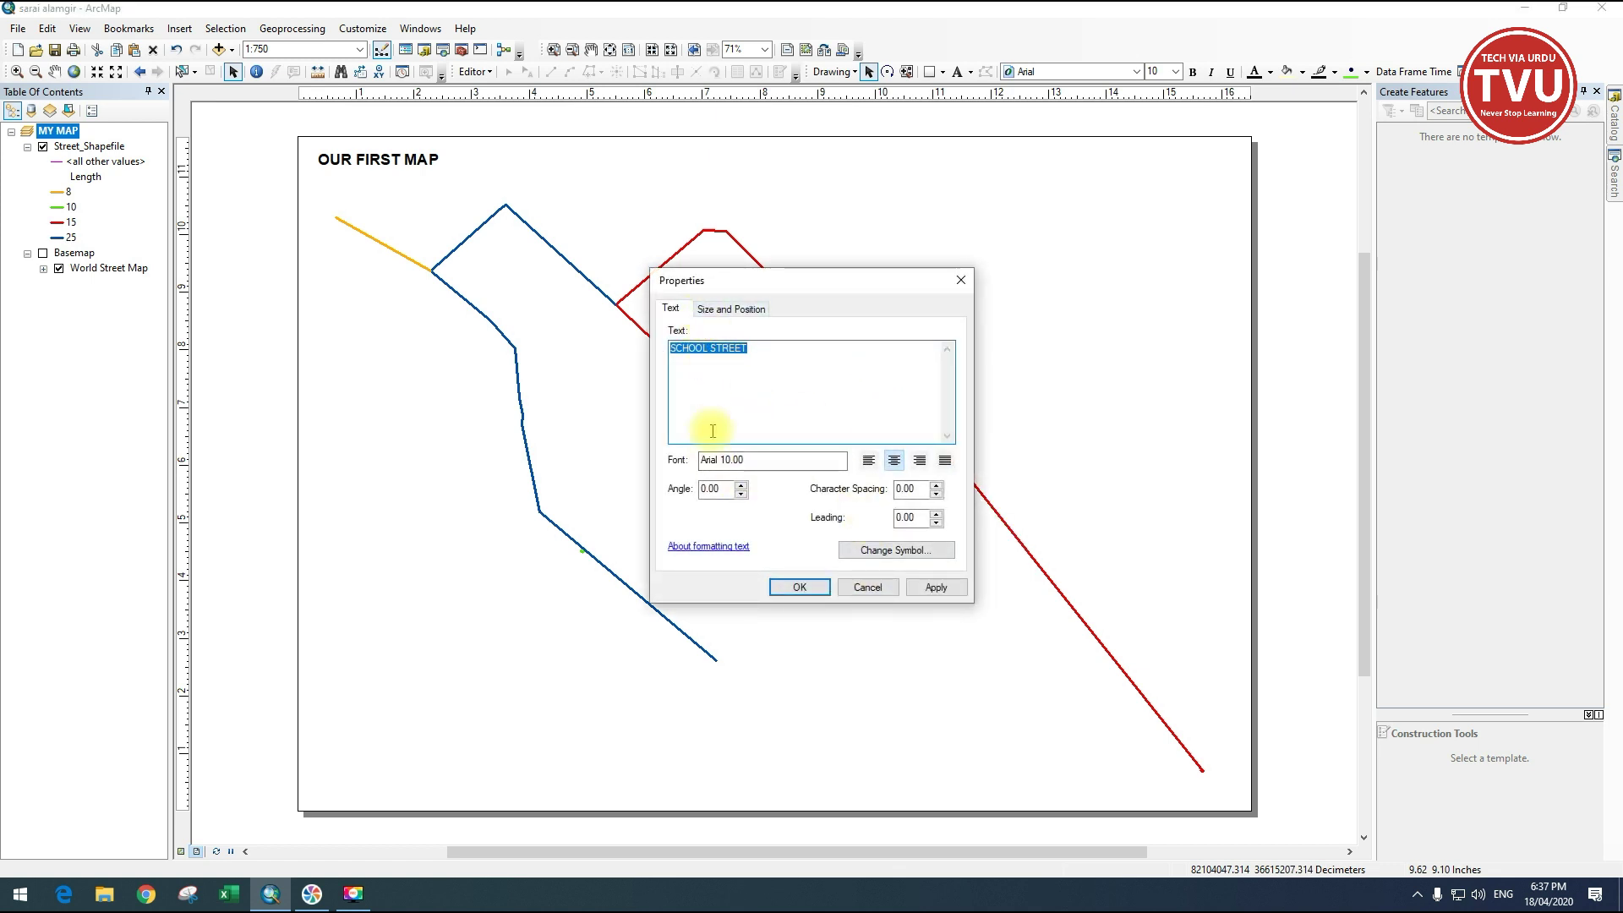
pyautogui.click(911, 551)
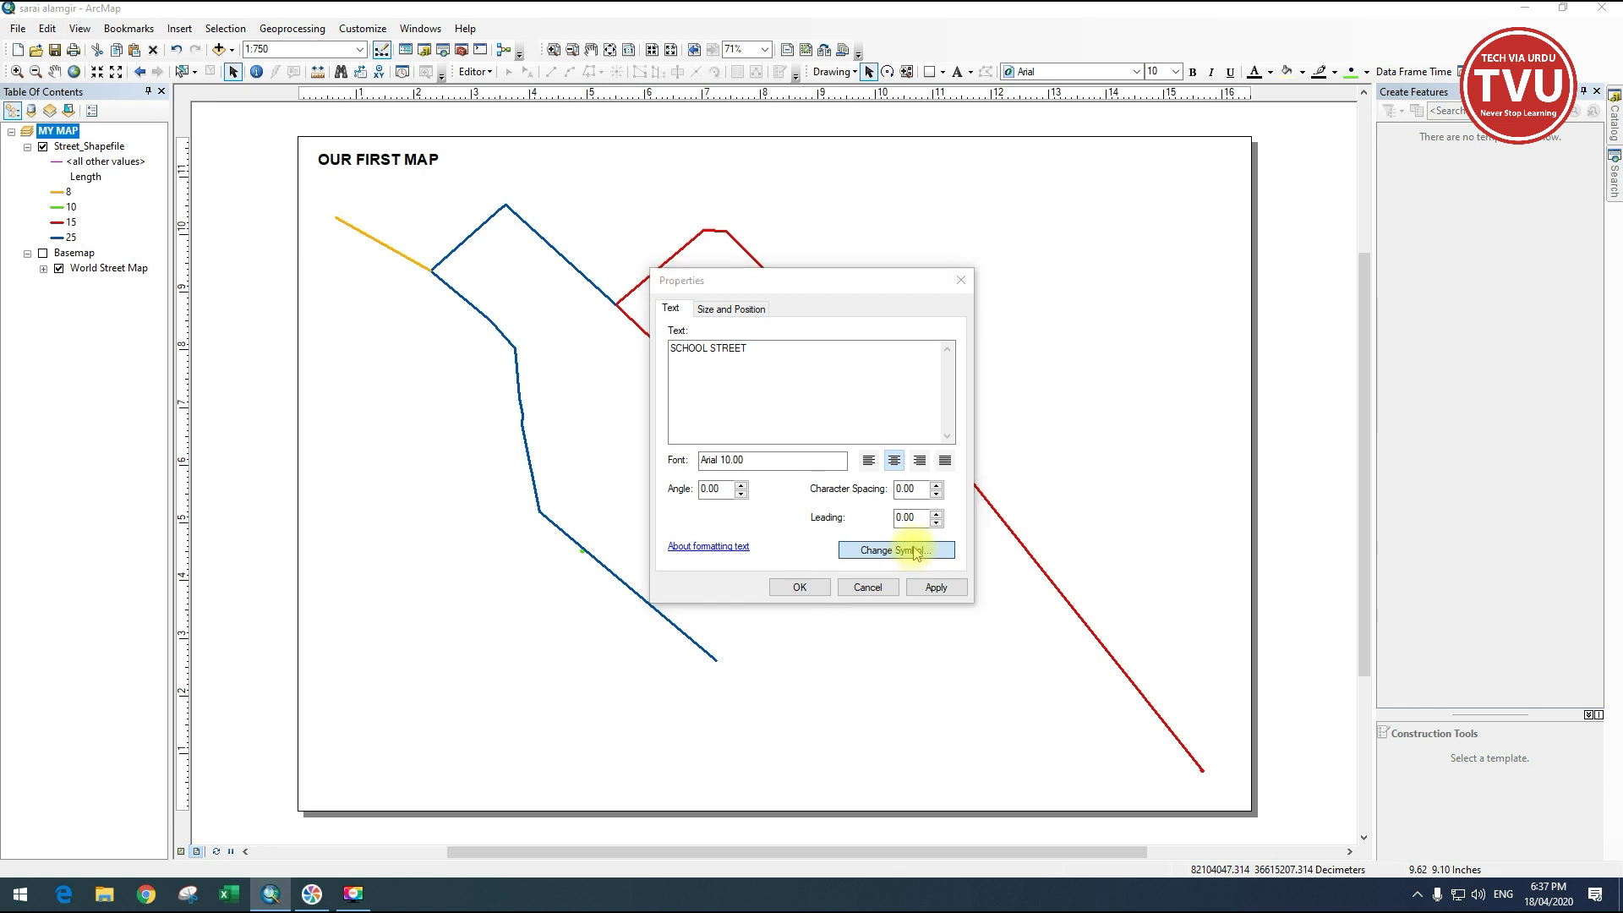
pyautogui.doubleClick(954, 435)
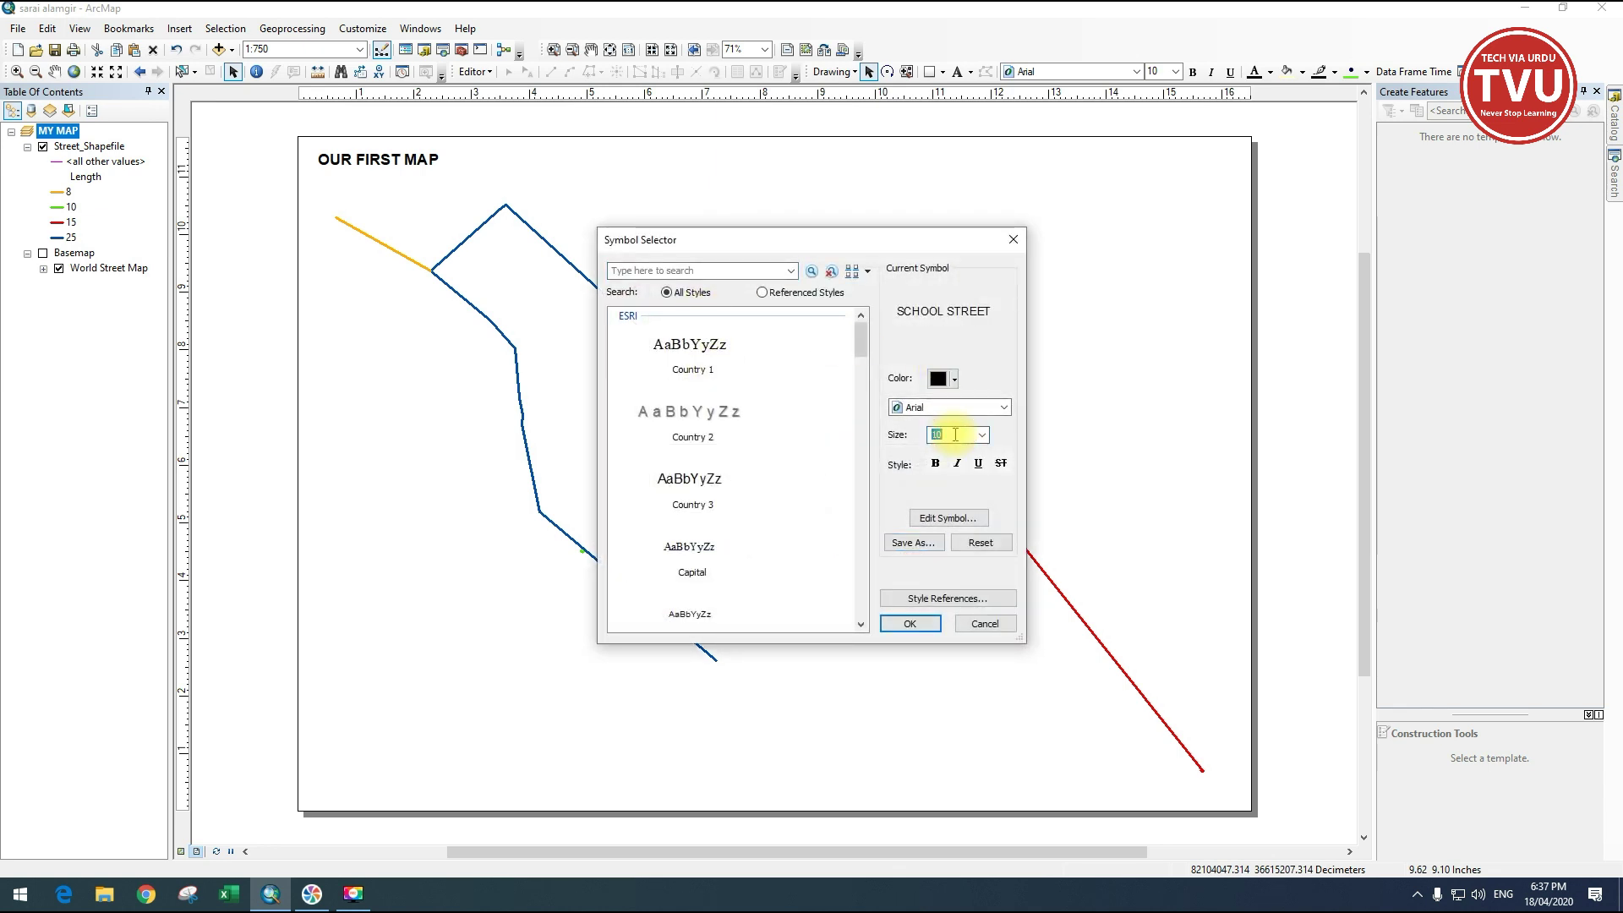
pyautogui.write('15')
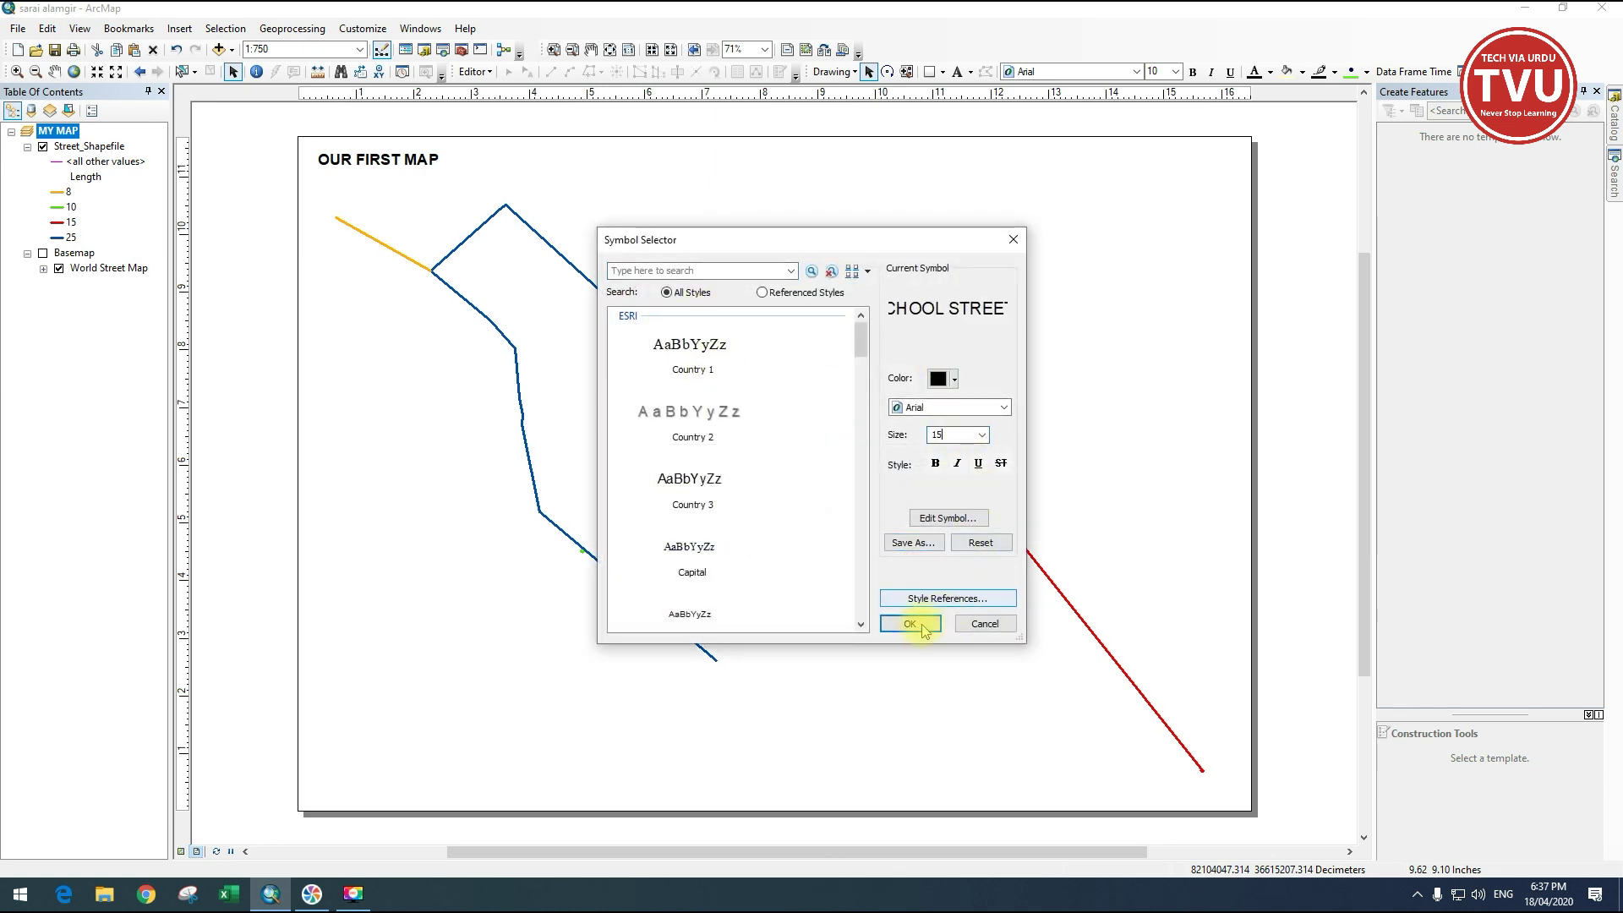
pyautogui.click(910, 624)
pyautogui.click(933, 587)
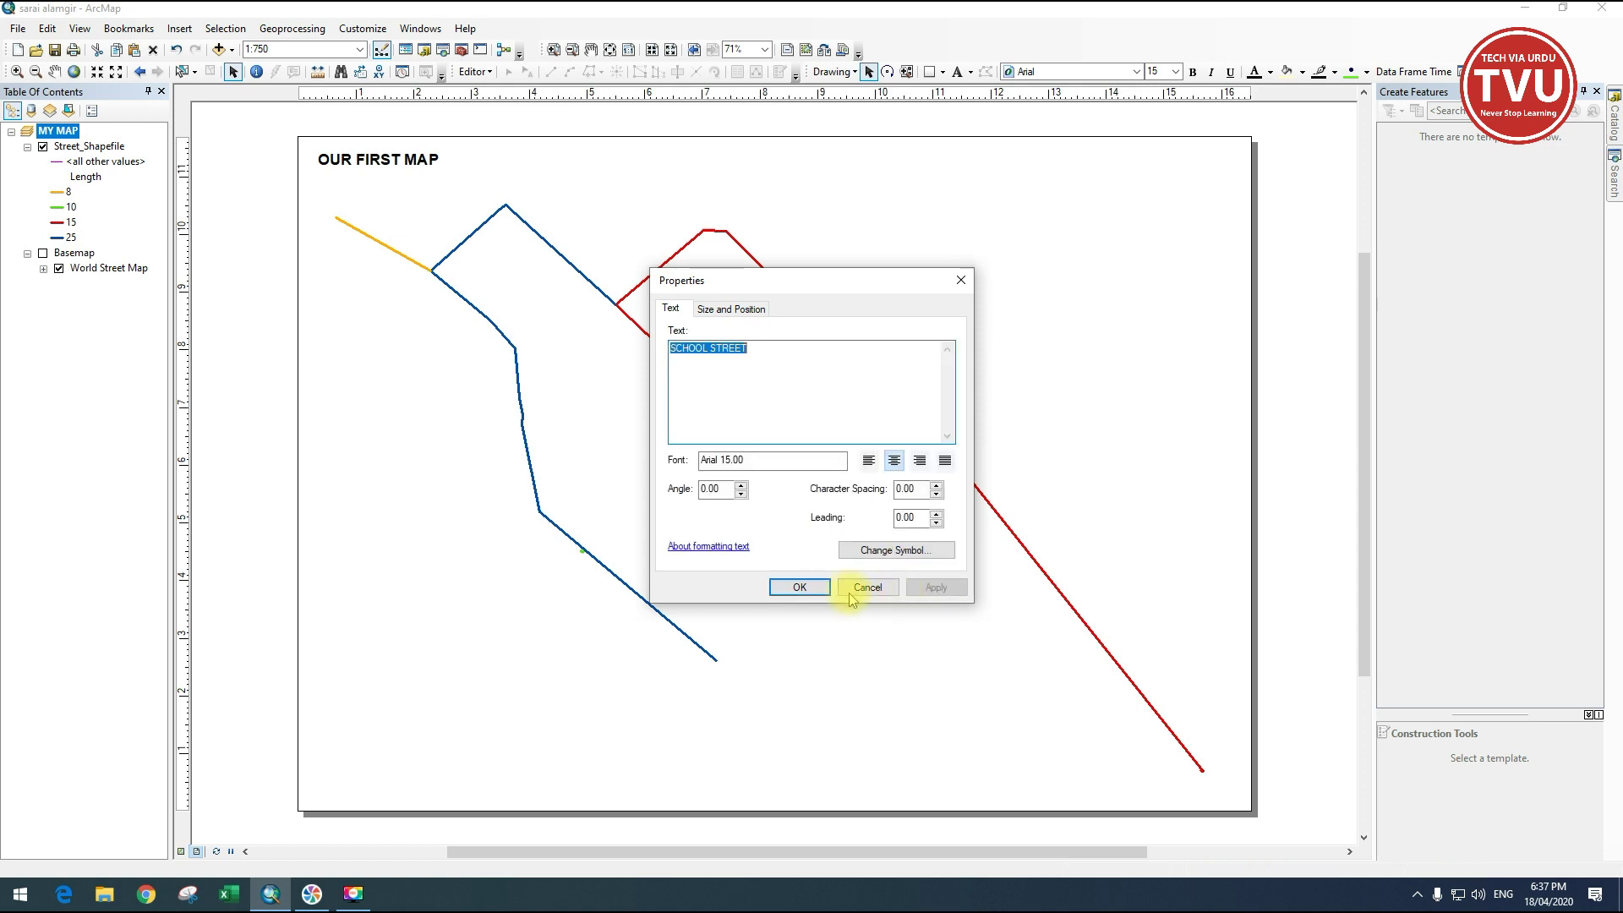
pyautogui.click(799, 587)
pyautogui.moveTo(874, 293); pyautogui.dragTo(803, 220)
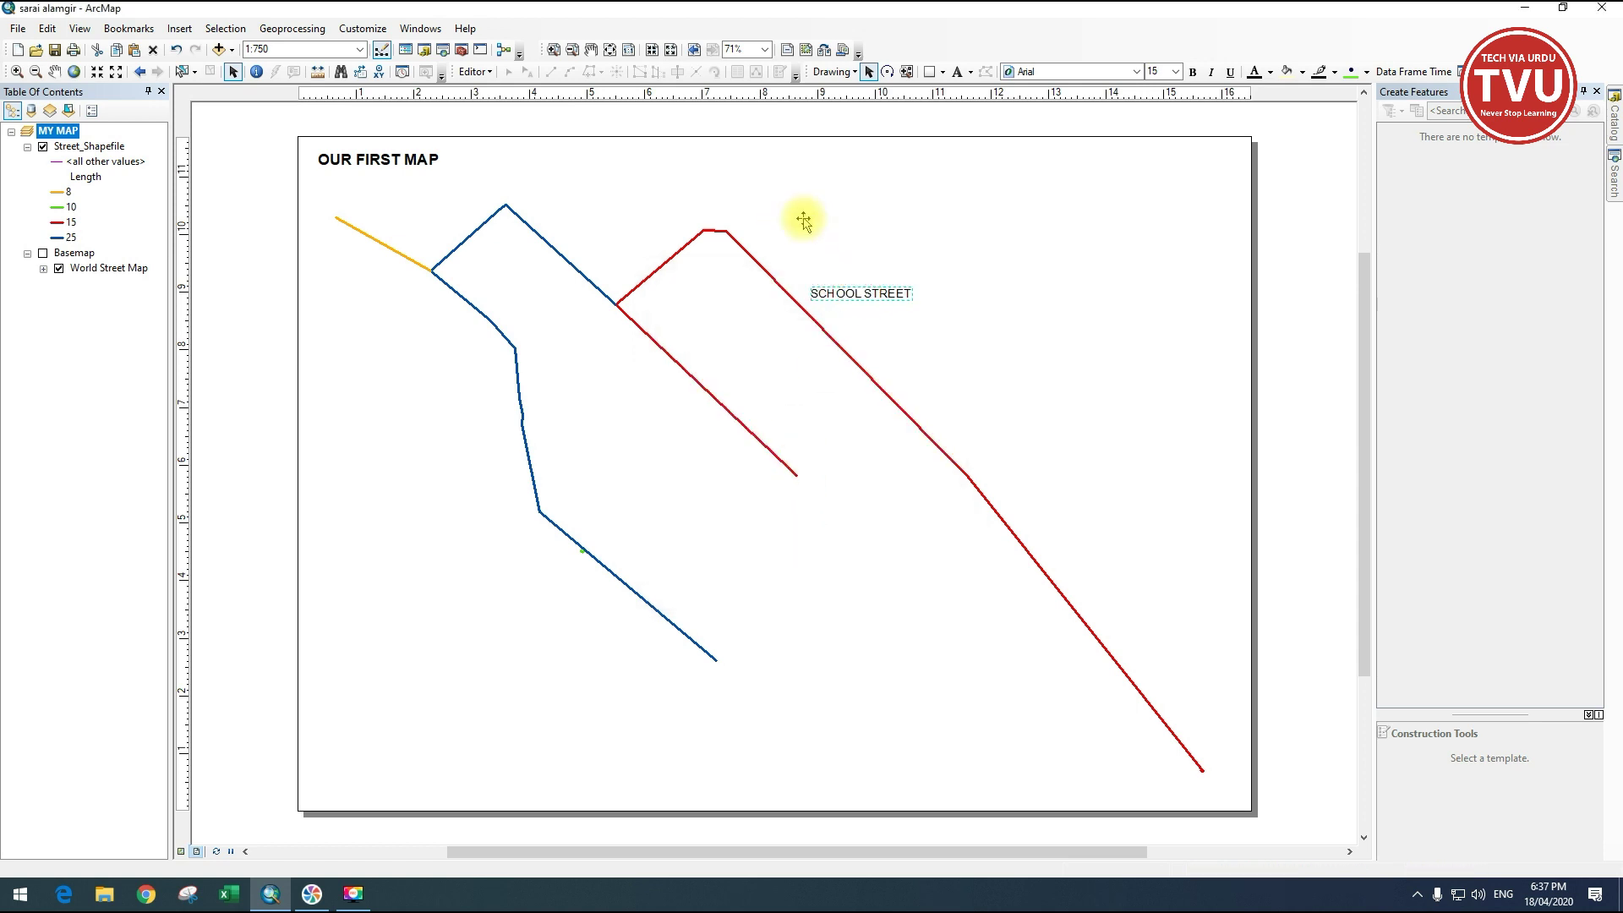
# Move the SCHOOL STREET label to the upper end of the long red street and rotate it to follow the street's slope.
pyautogui.moveTo(833, 219); pyautogui.dragTo(841, 262)
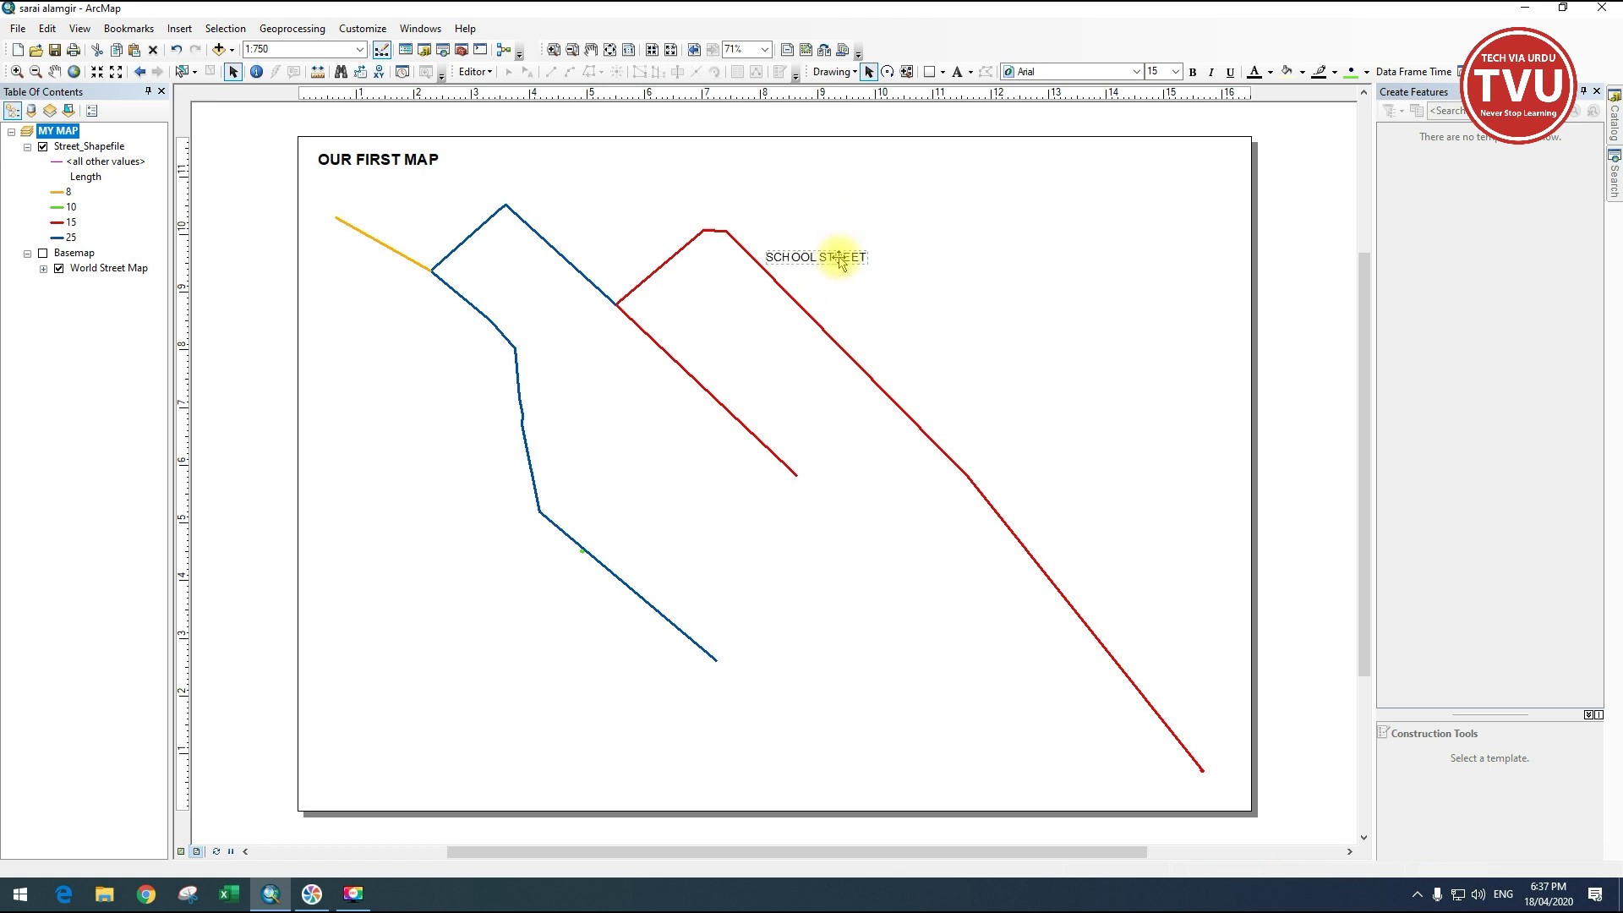
pyautogui.click(887, 72)
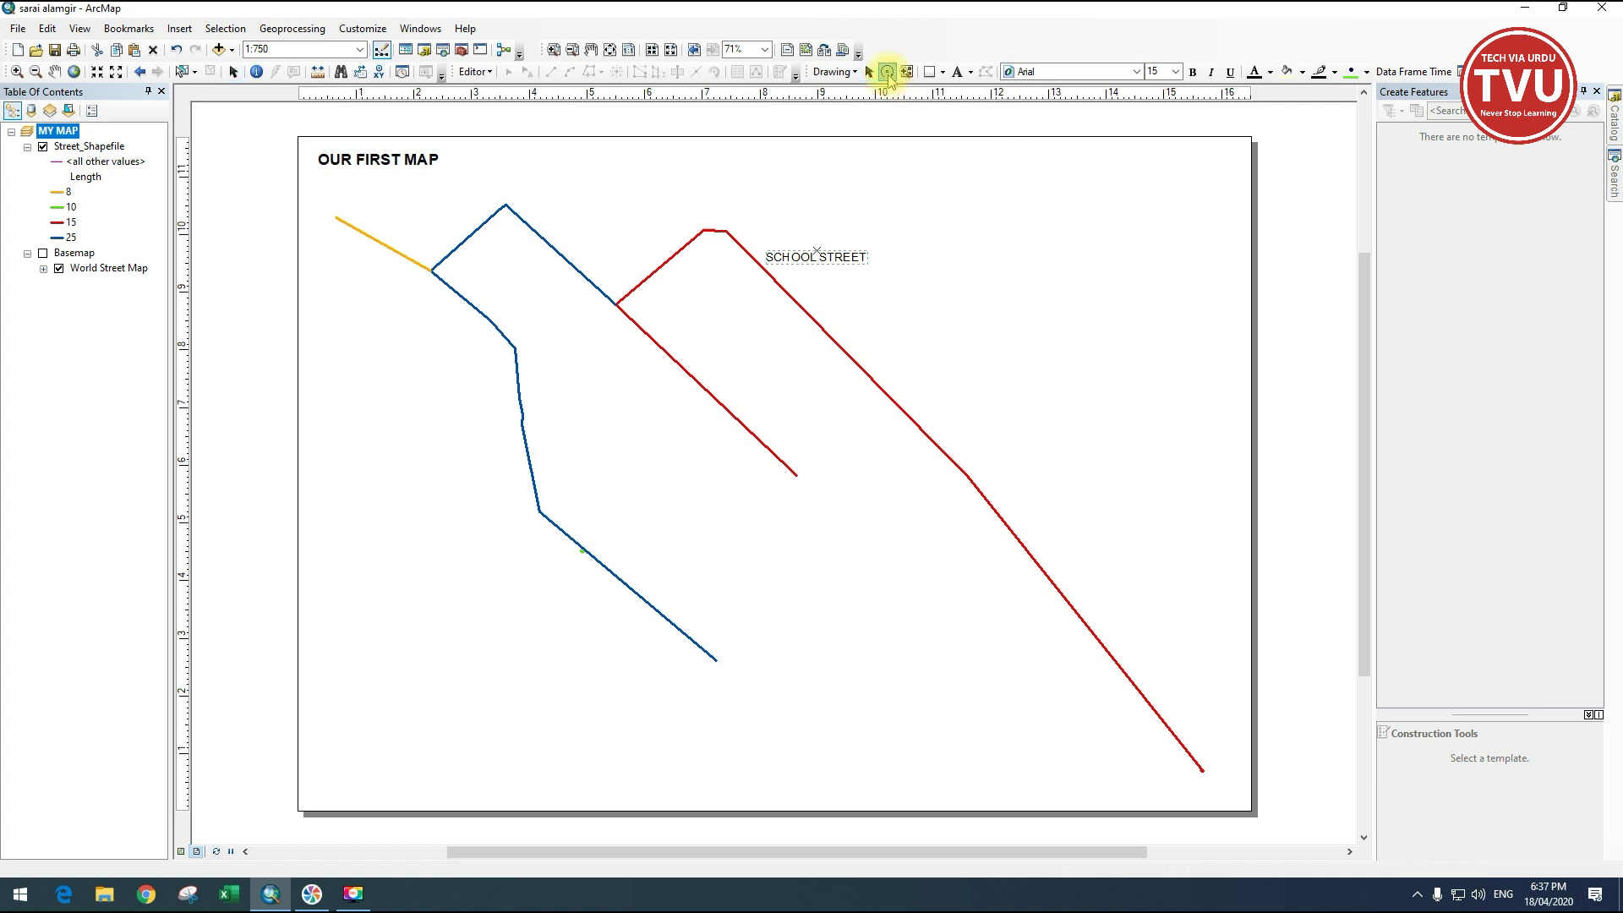
pyautogui.moveTo(871, 255); pyautogui.dragTo(848, 312)
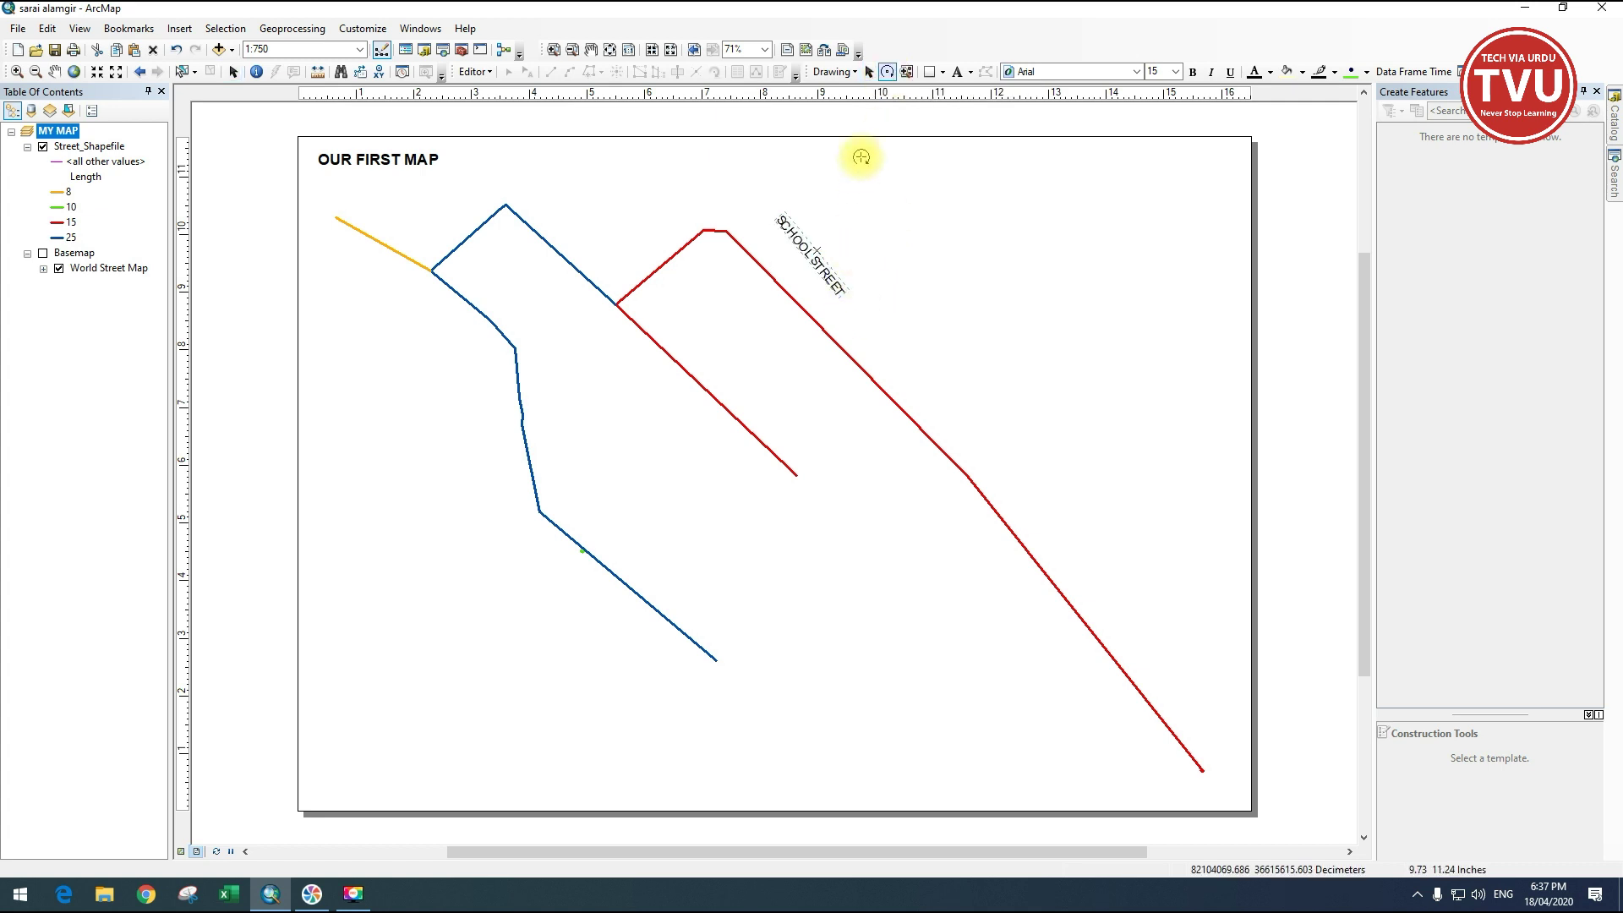
# Move the rotated SCHOOL STREET label clear of the red street and delete it from the layout.
pyautogui.click(869, 75)
pyautogui.moveTo(791, 238); pyautogui.dragTo(984, 217)
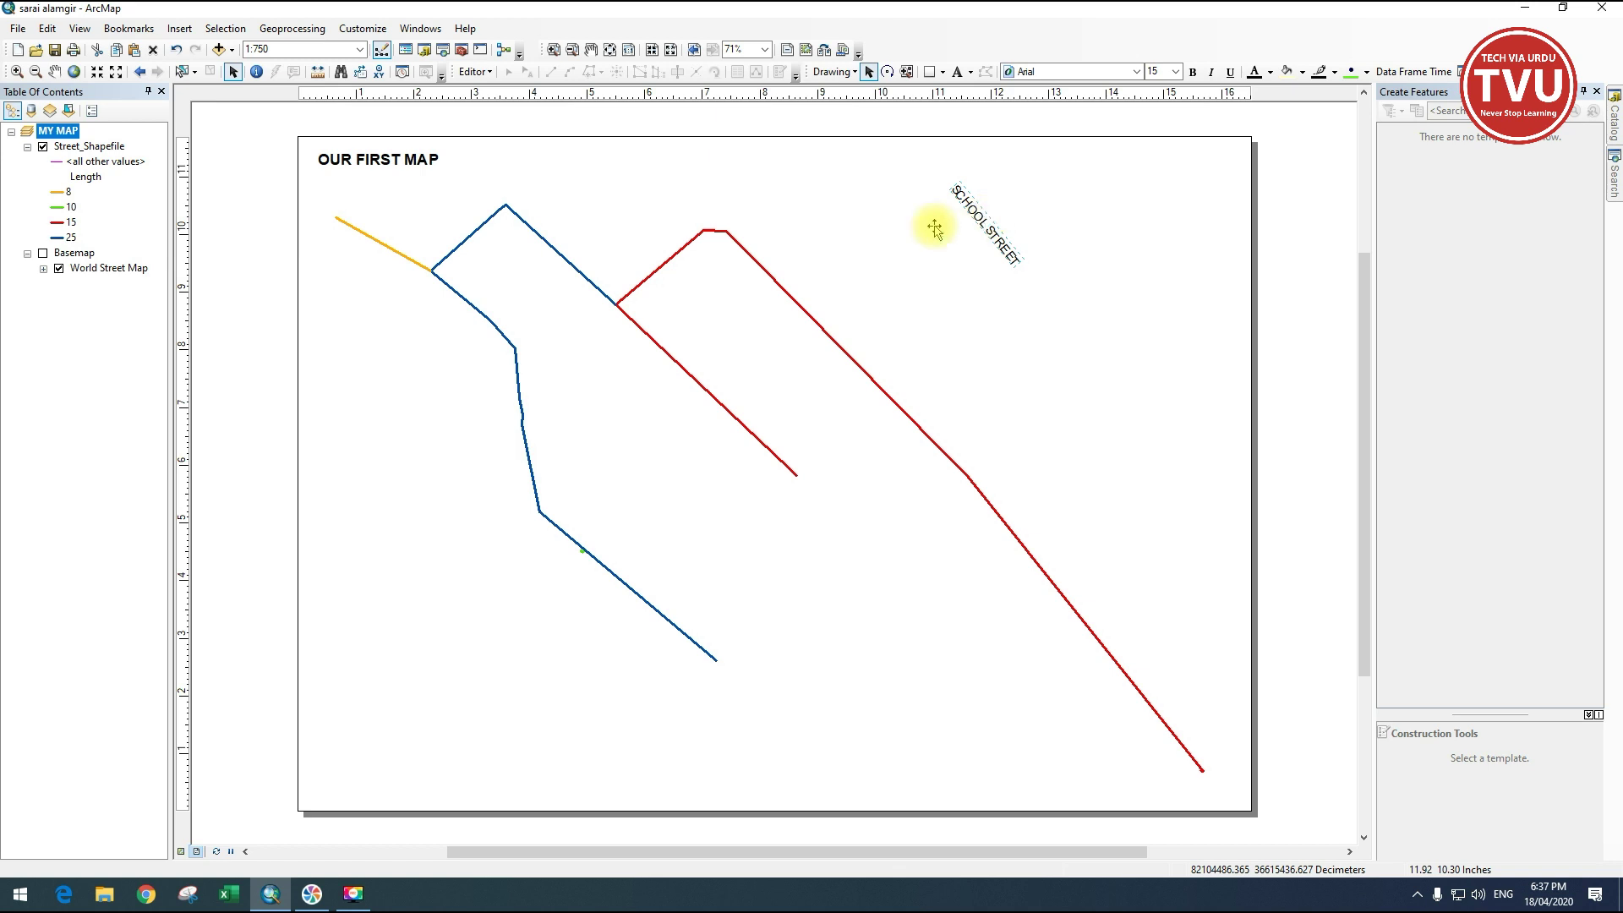
pyautogui.click(47, 28)
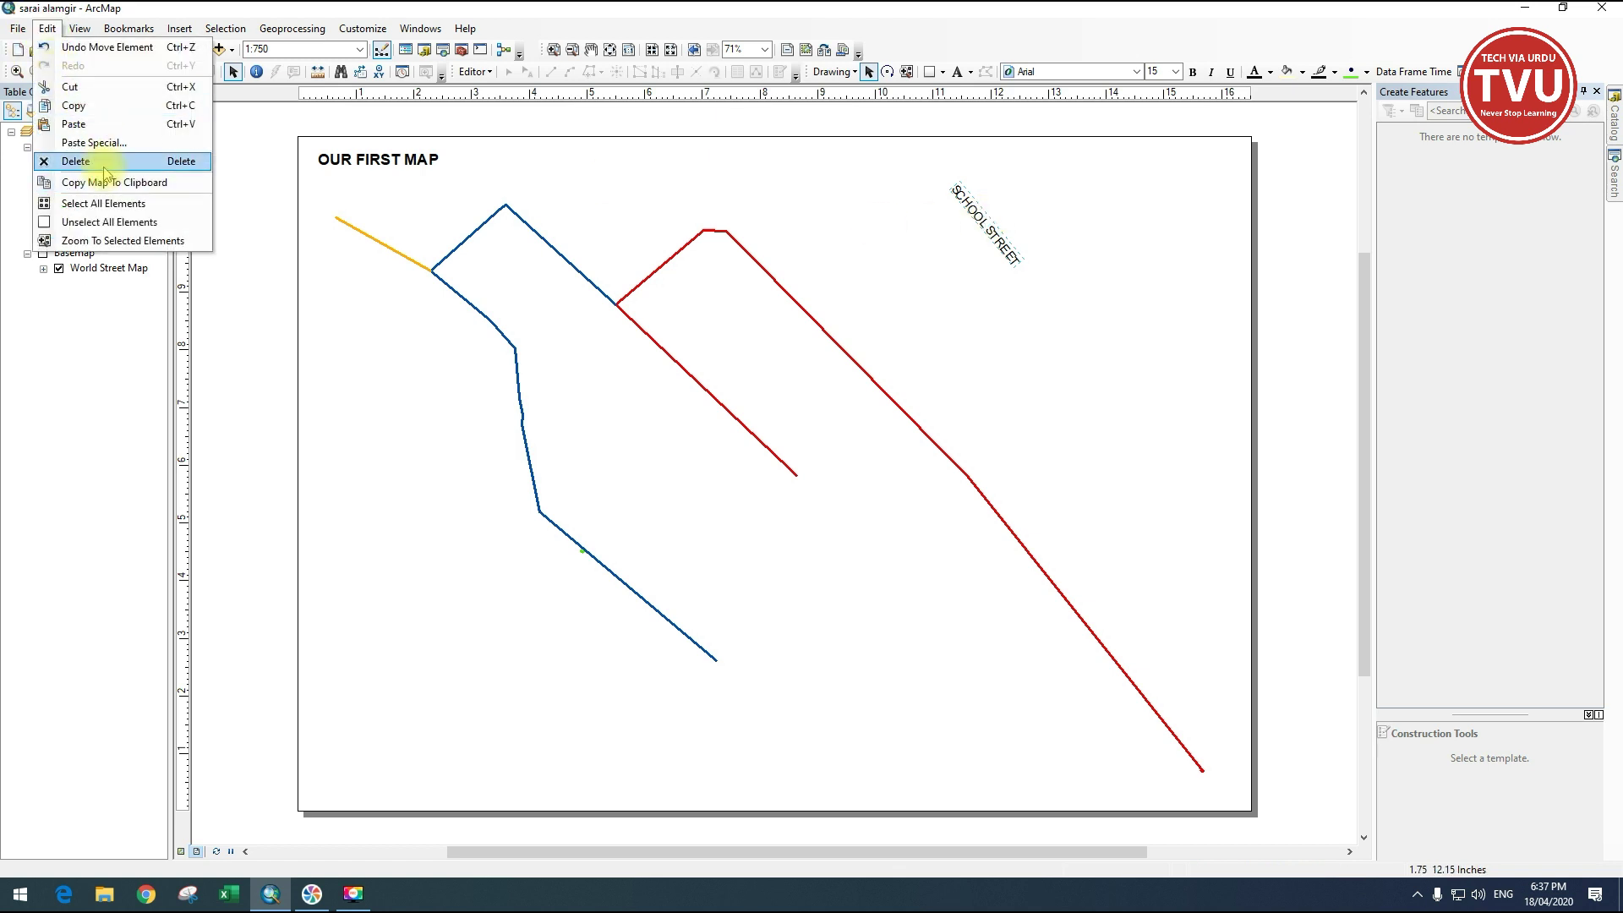
pyautogui.click(76, 160)
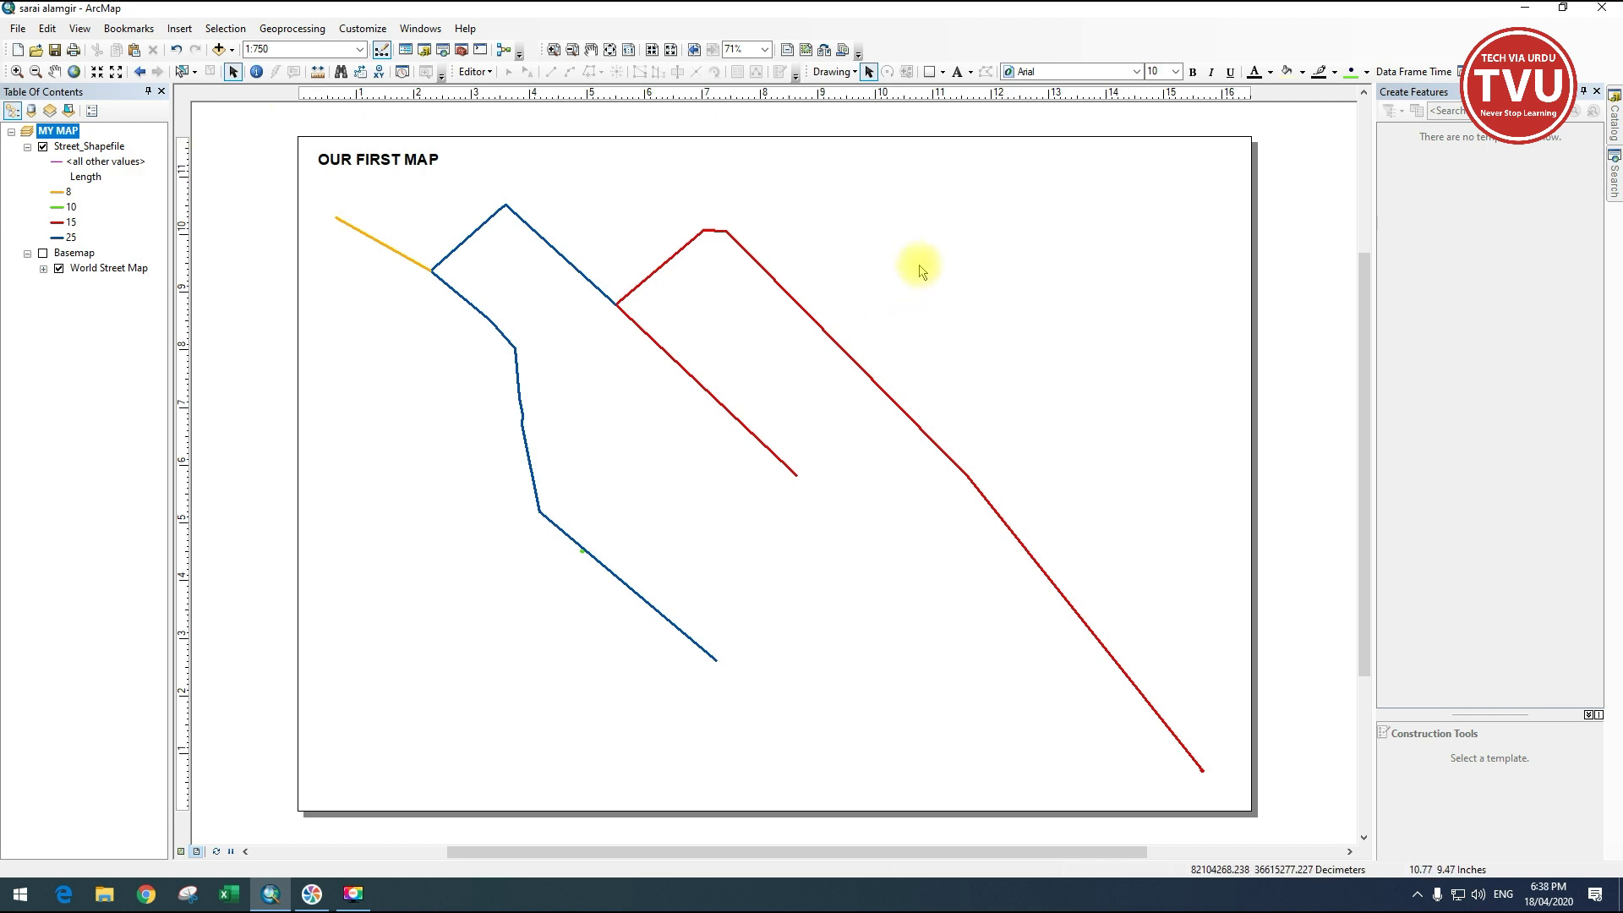
# Insert a Current Date dynamic text and place it in the upper-right corner of the layout page.
pyautogui.click(180, 30)
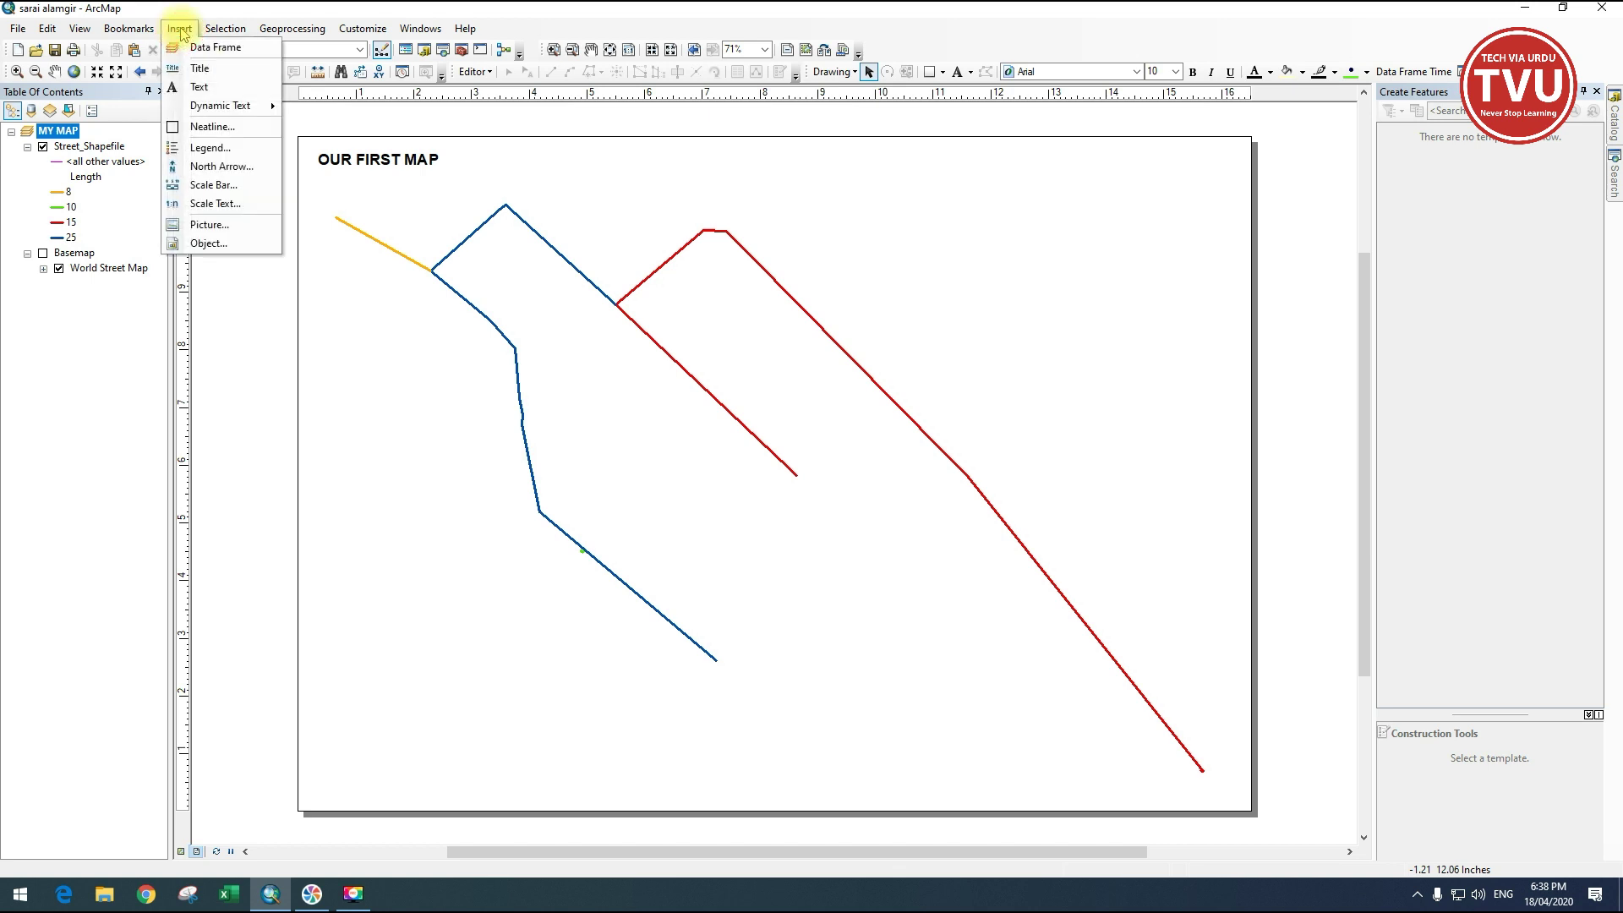
pyautogui.moveTo(204, 113)
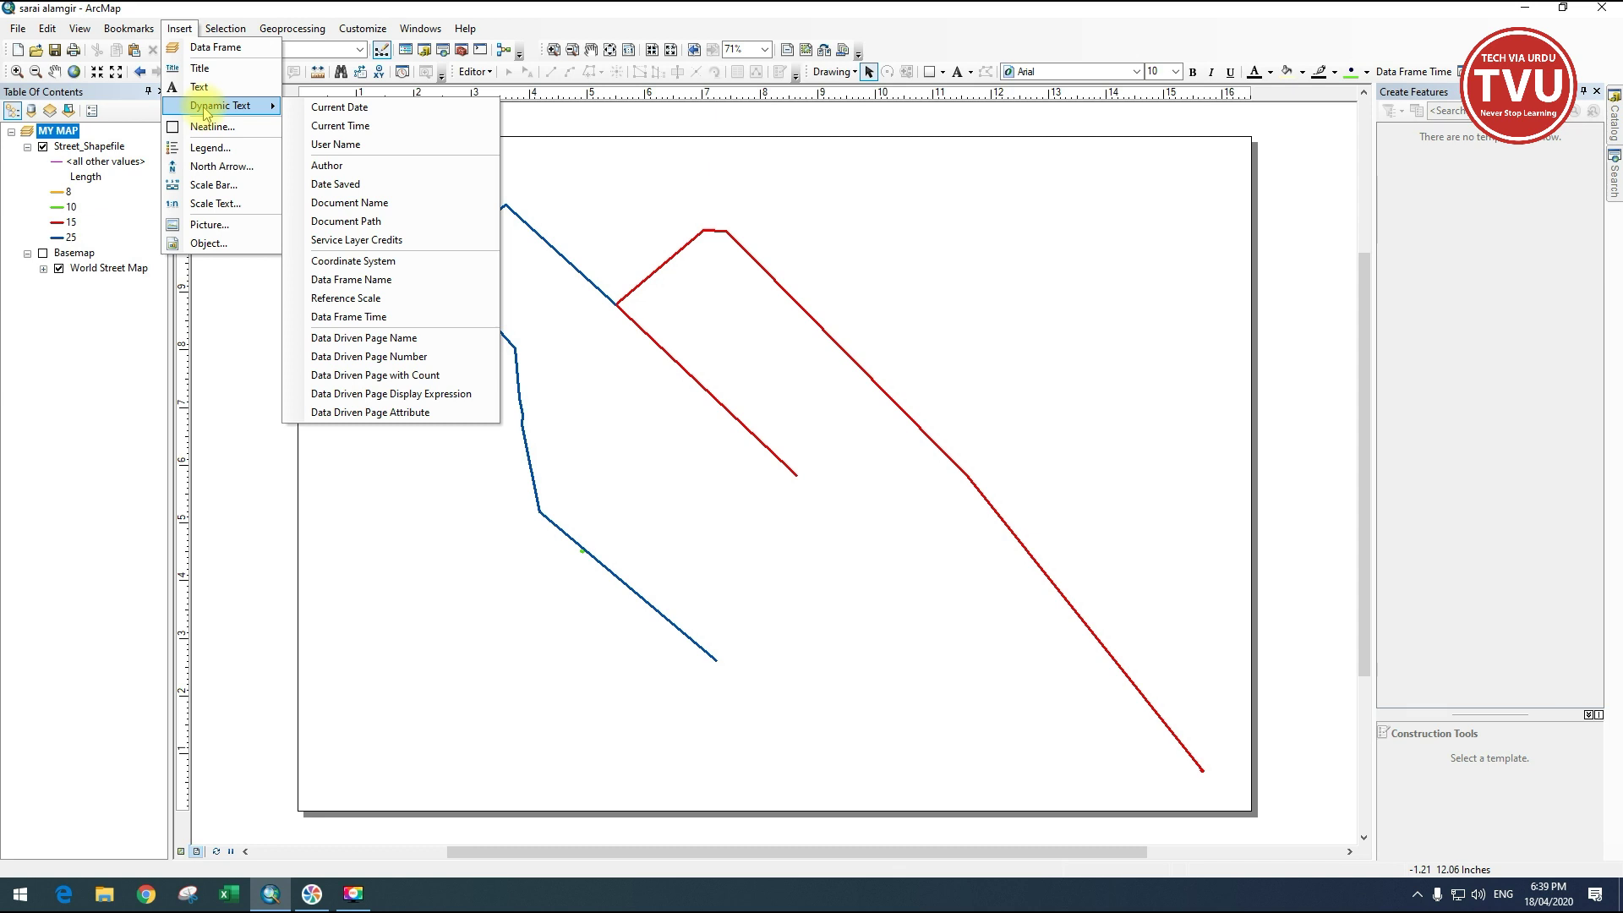
pyautogui.click(356, 108)
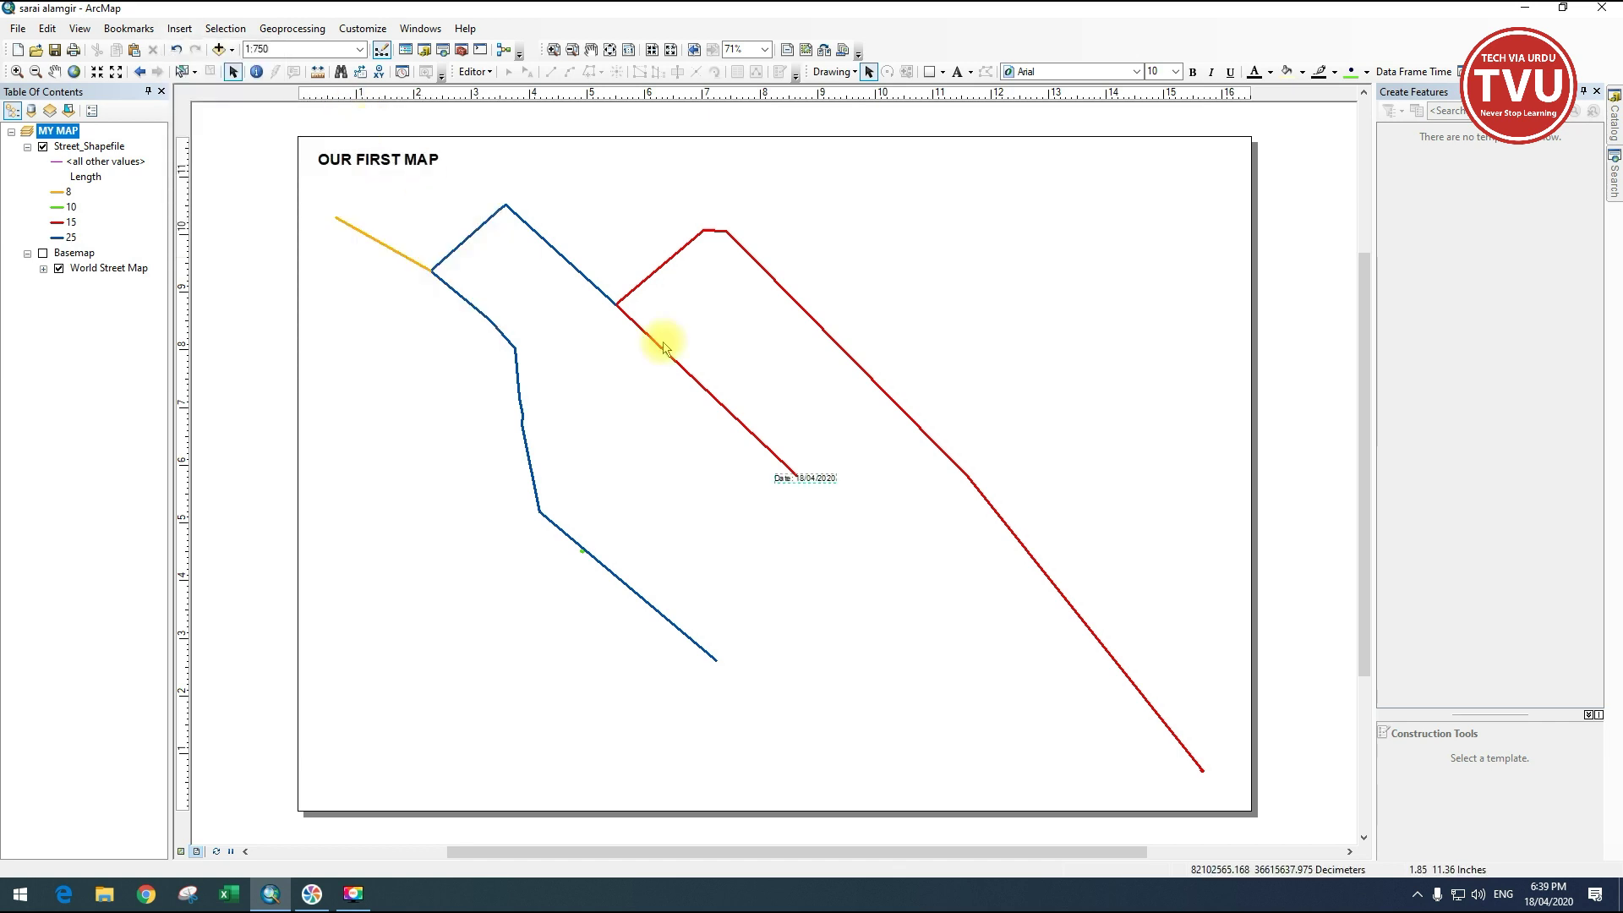
pyautogui.moveTo(810, 477); pyautogui.dragTo(1204, 167)
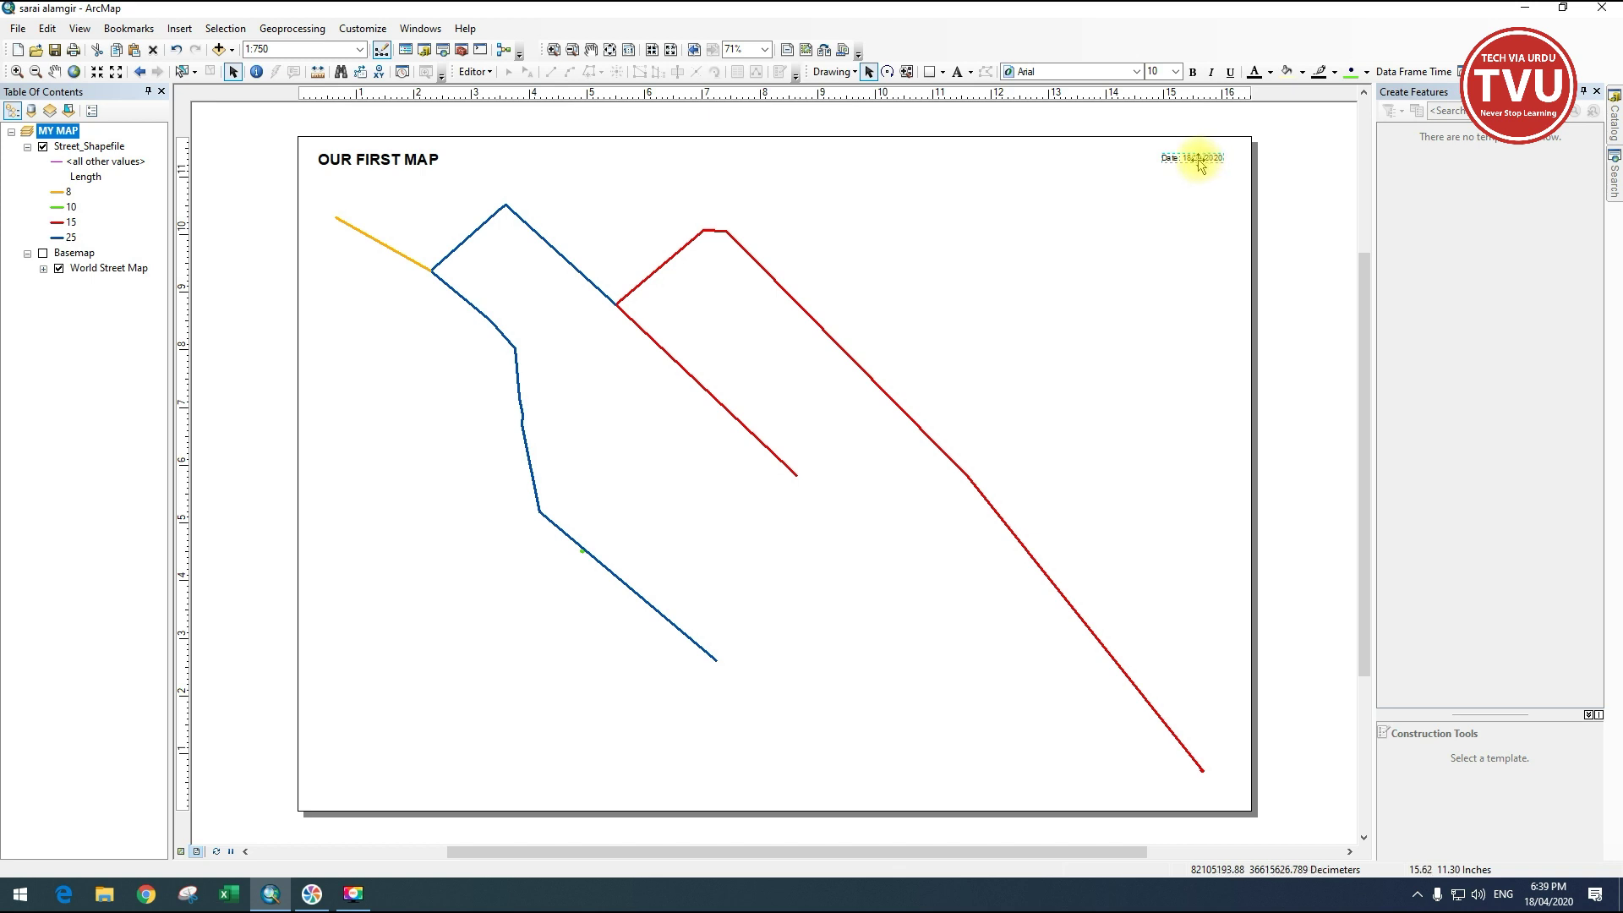
pyautogui.moveTo(1199, 163); pyautogui.dragTo(1192, 161)
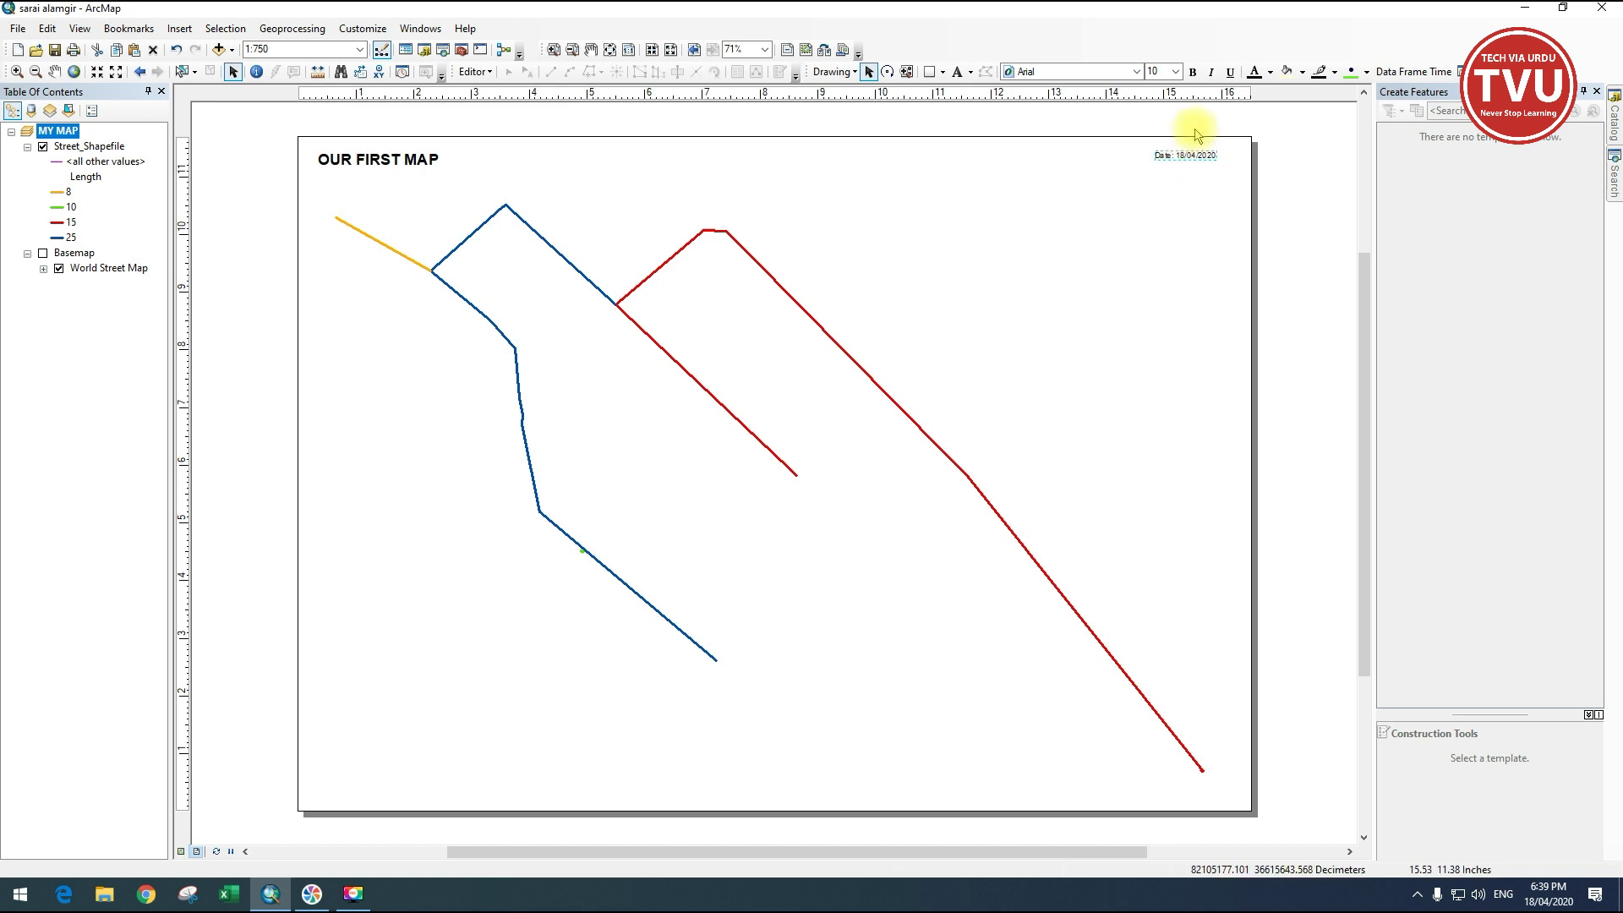
# Set the date text's font size to 15 and adjust its position inside the page's upper-right corner.
pyautogui.click(1176, 72)
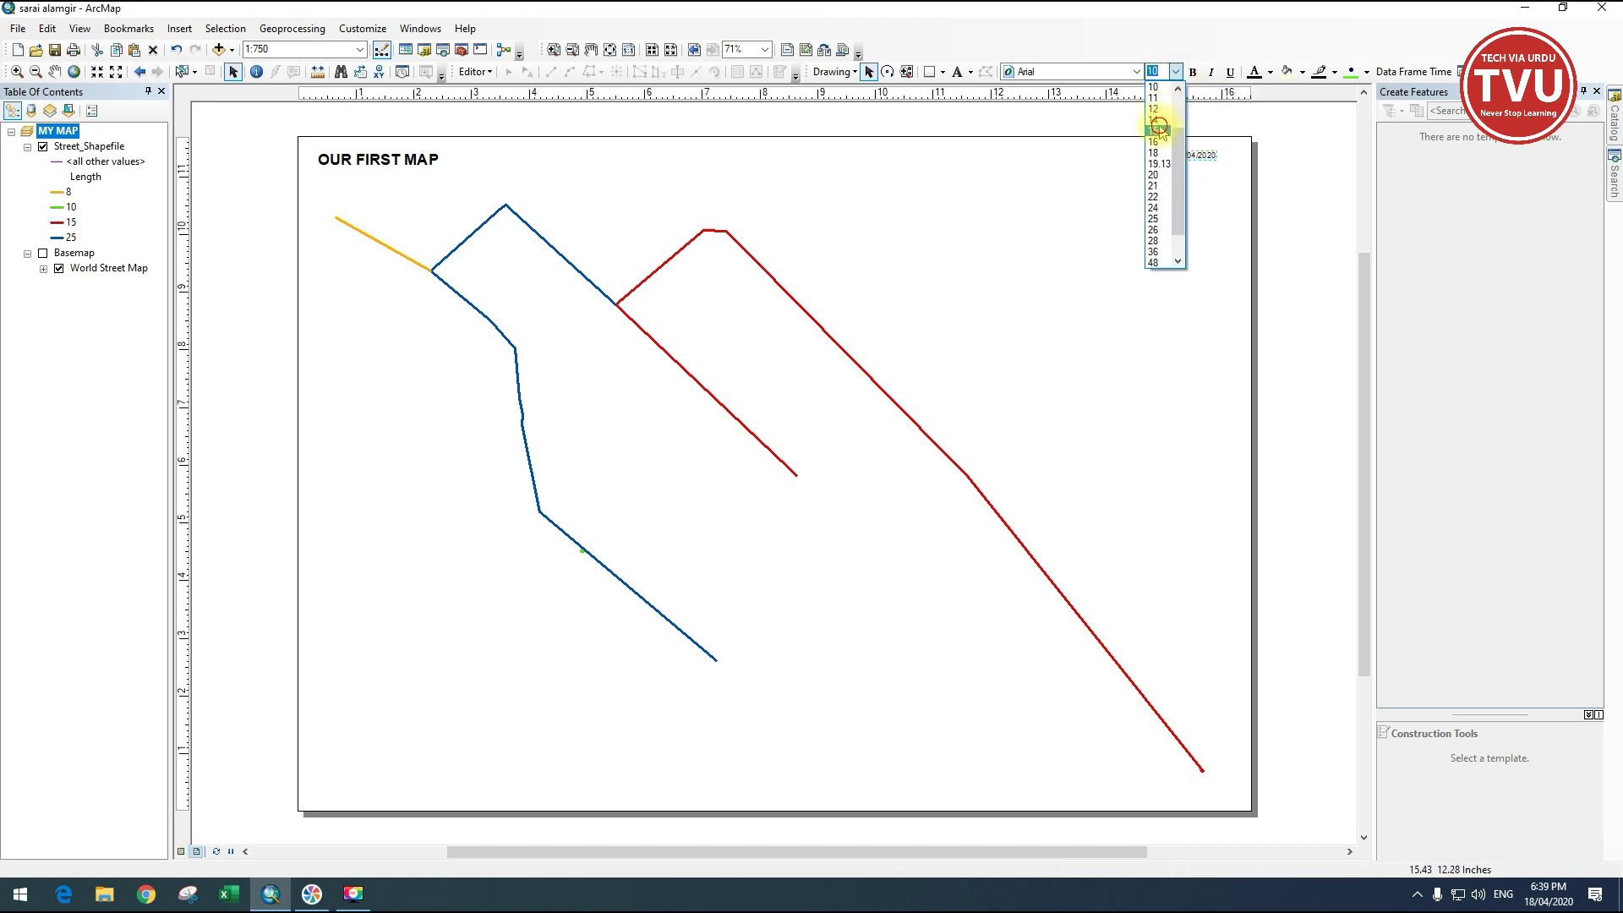
pyautogui.click(1157, 124)
pyautogui.moveTo(1197, 158); pyautogui.dragTo(1181, 158)
pyautogui.click(1278, 180)
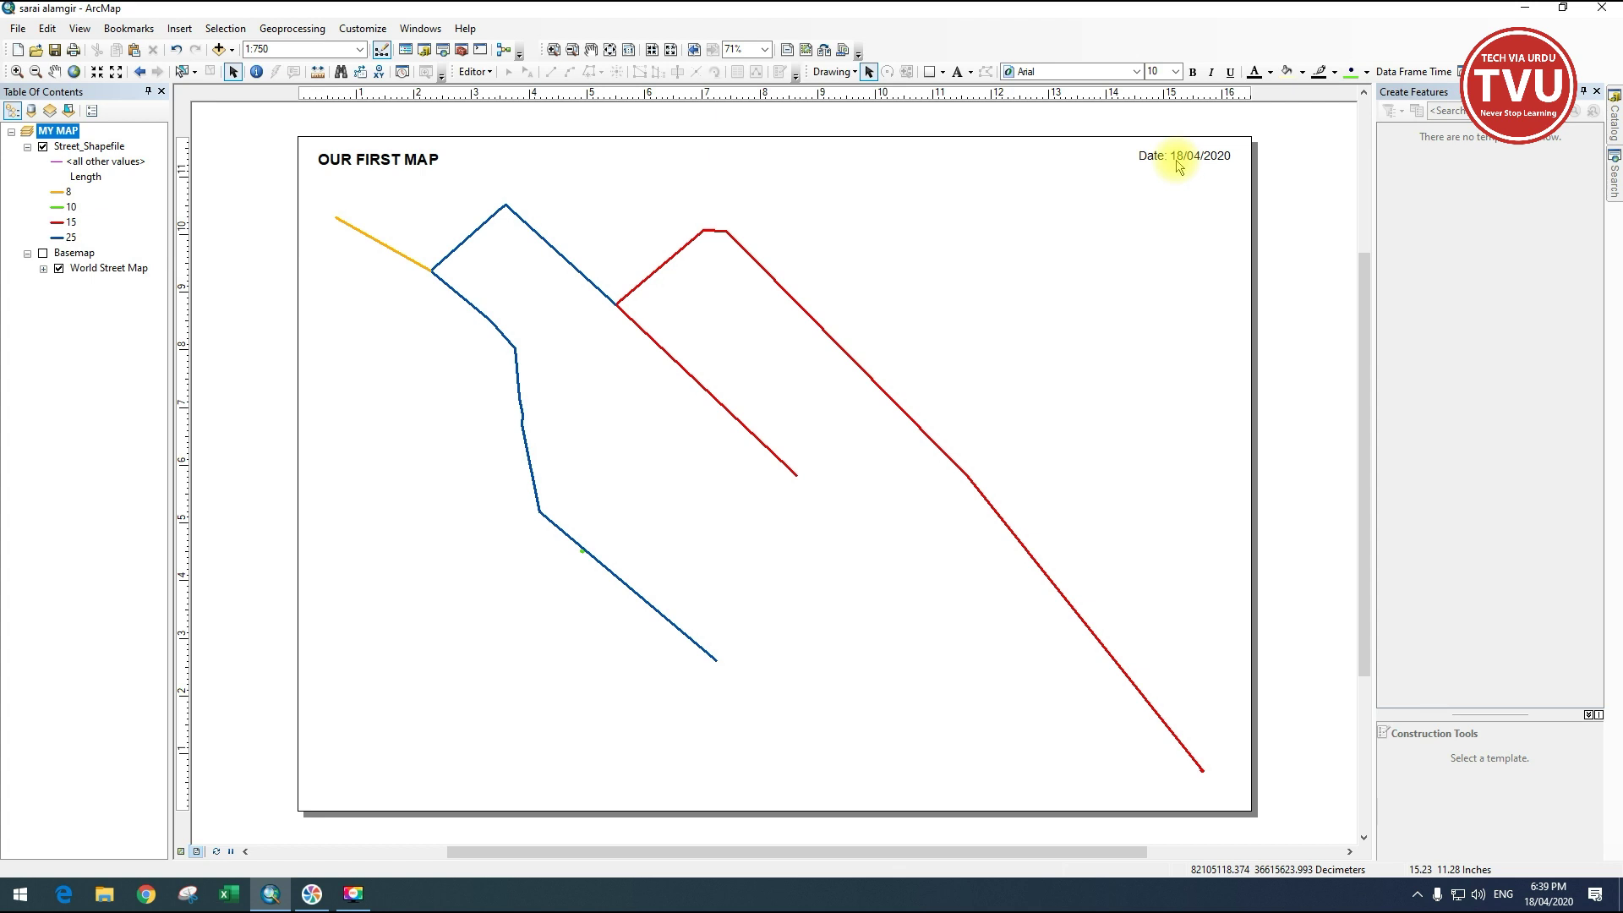
pyautogui.click(1182, 160)
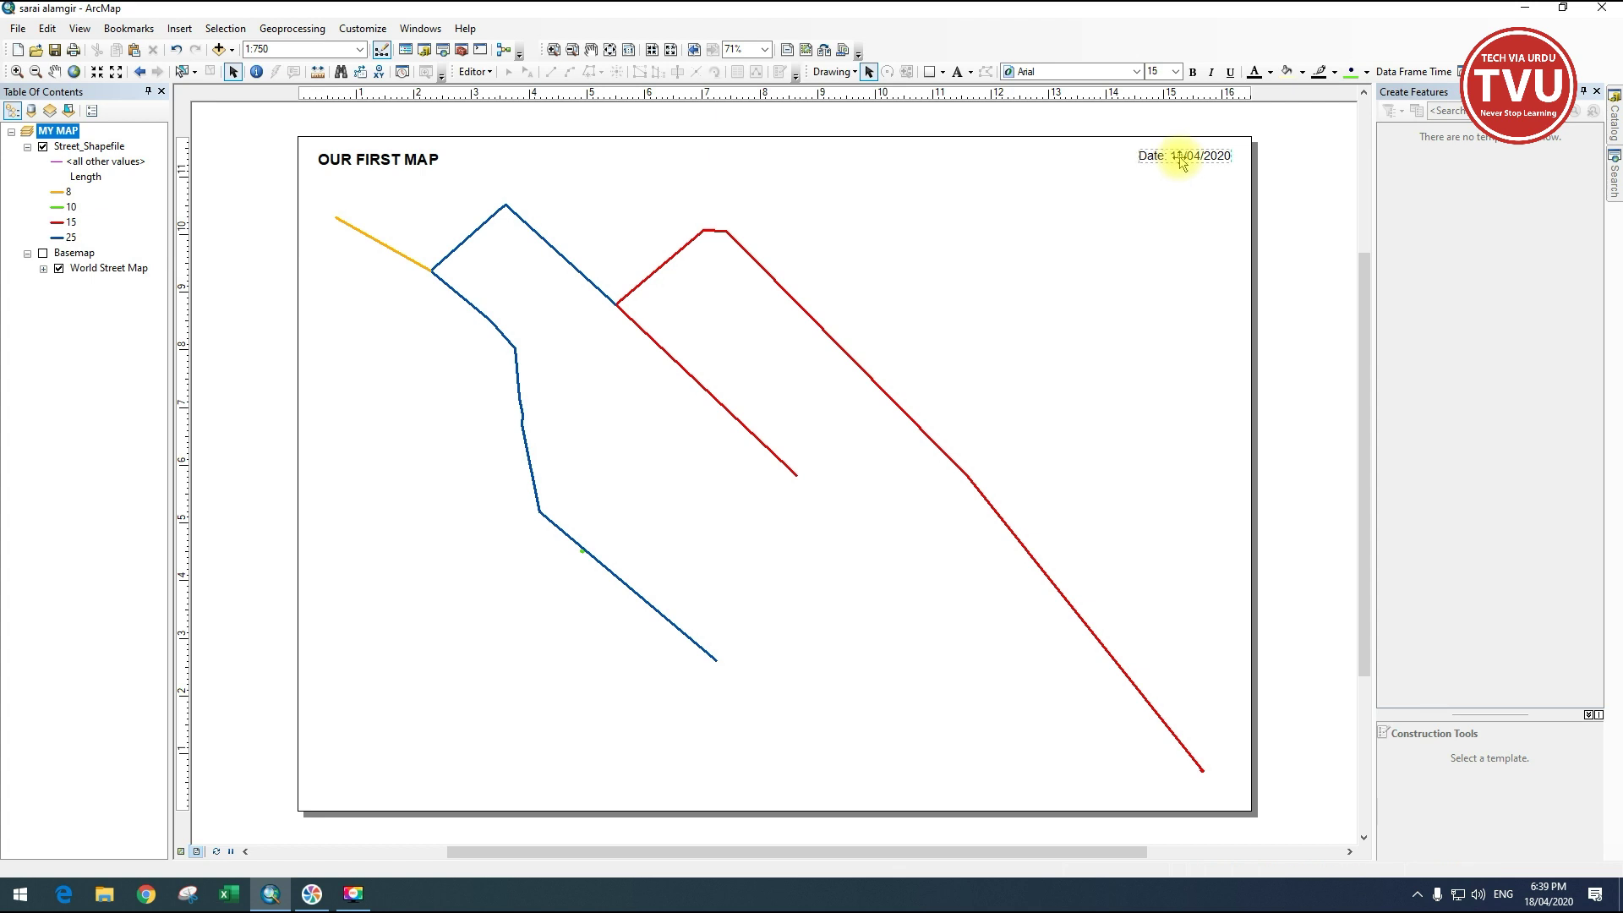
pyautogui.moveTo(1182, 160); pyautogui.dragTo(1188, 165)
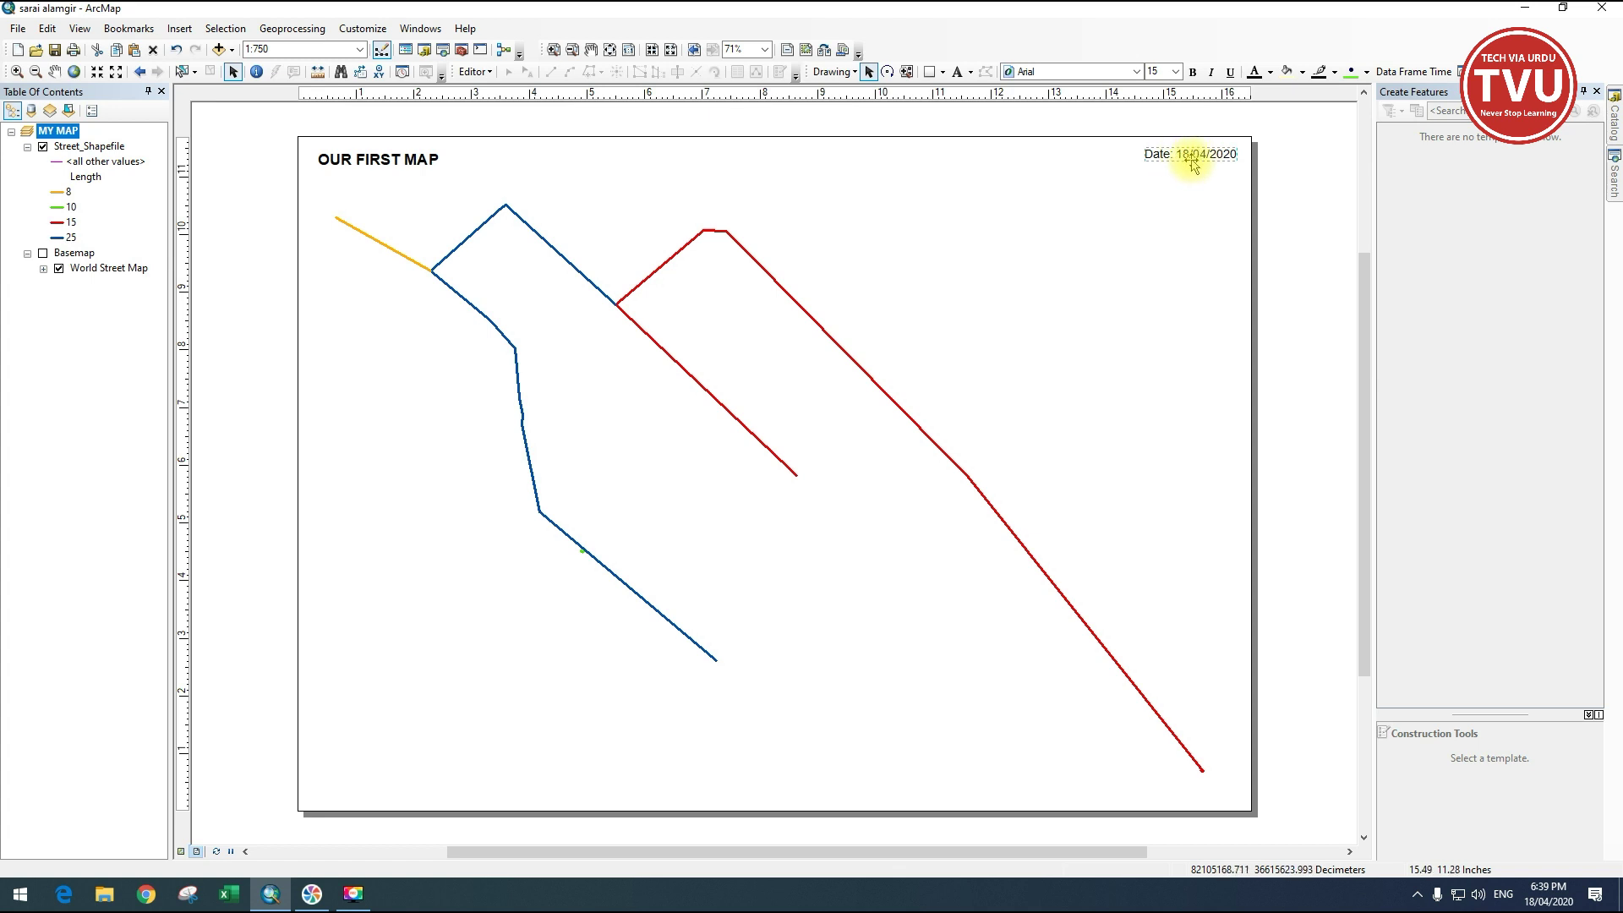
# Insert a Current Time dynamic text and place it below the date on the layout page.
pyautogui.click(175, 31)
pyautogui.moveTo(172, 110)
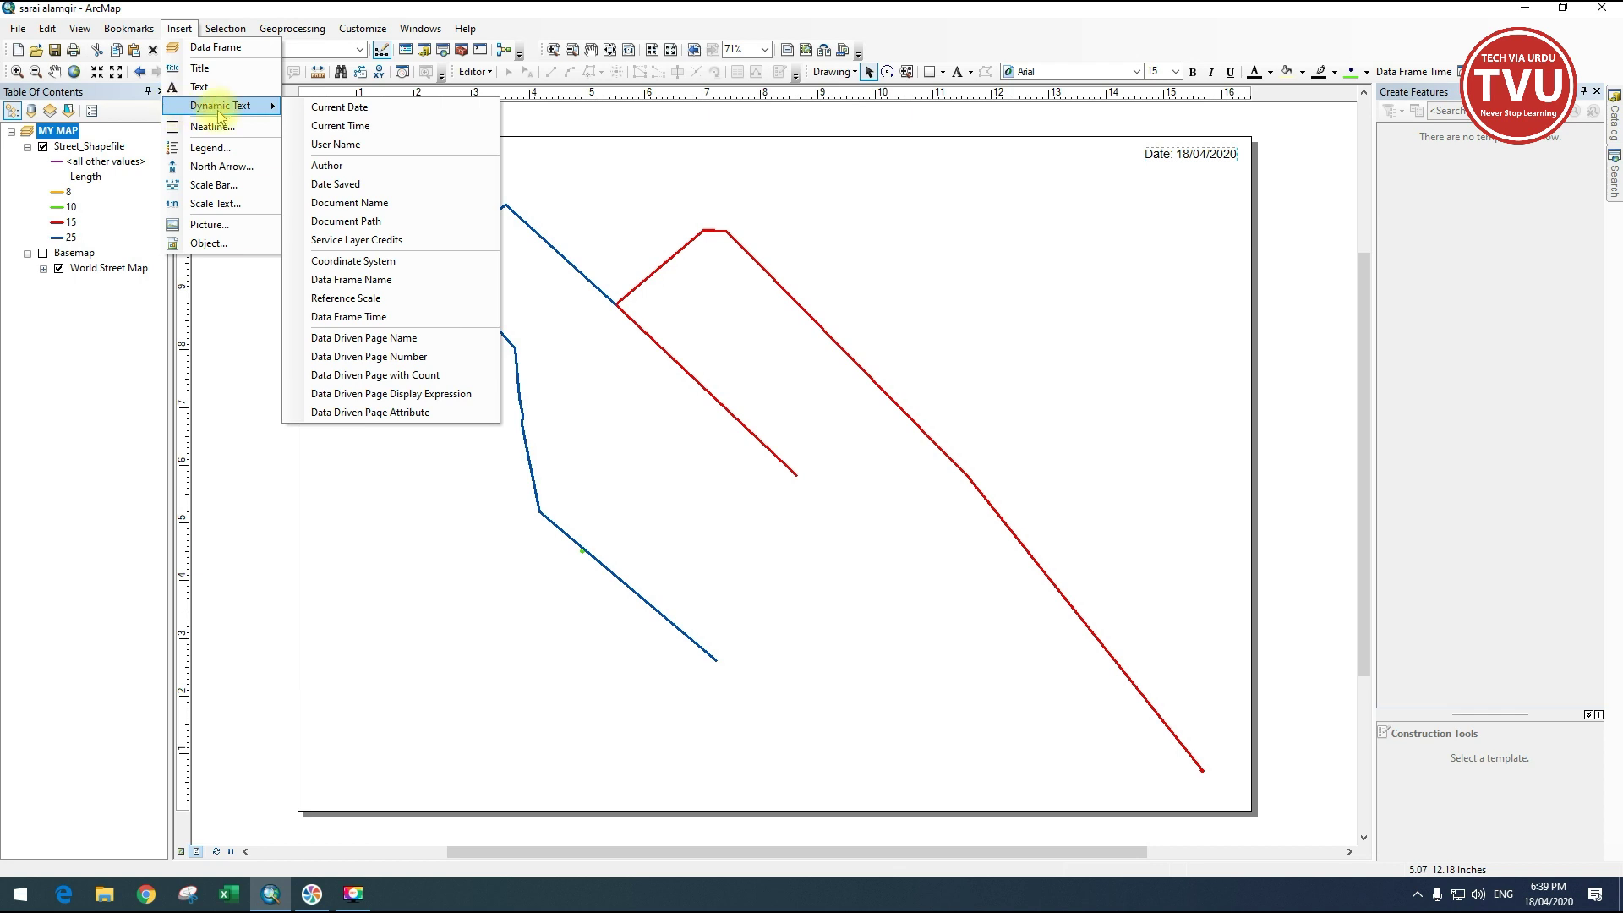
pyautogui.click(337, 127)
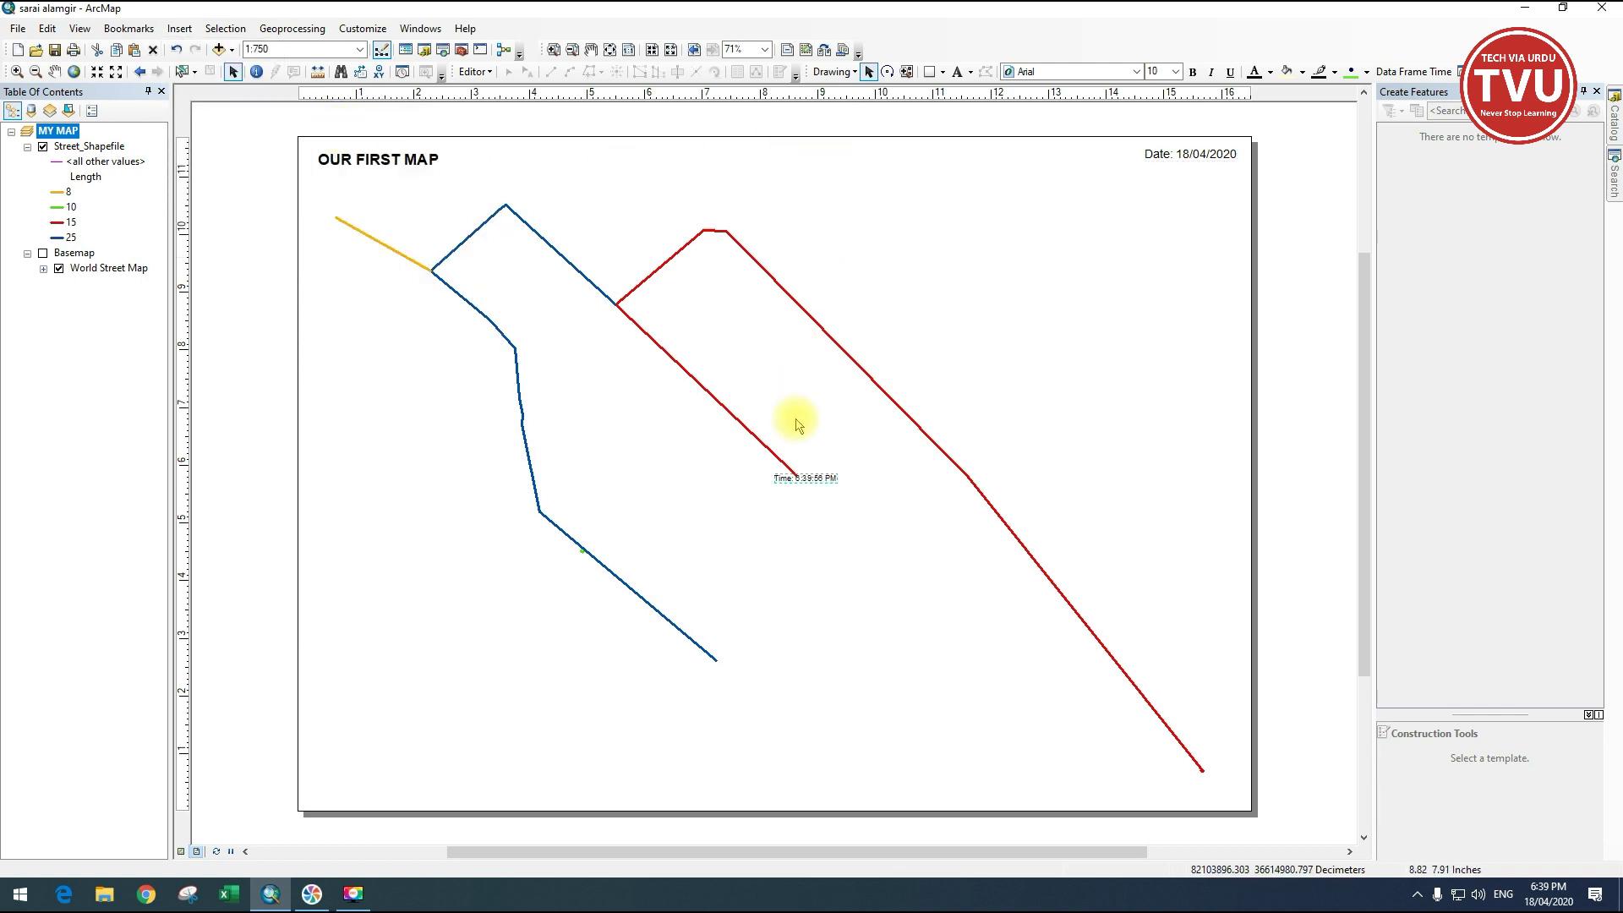
pyautogui.moveTo(799, 476); pyautogui.dragTo(1182, 180)
# Enlarge the time text to match the date's font size and align it directly beneath the date.
pyautogui.click(1175, 71)
pyautogui.click(1162, 127)
pyautogui.moveTo(1228, 188); pyautogui.dragTo(1204, 180)
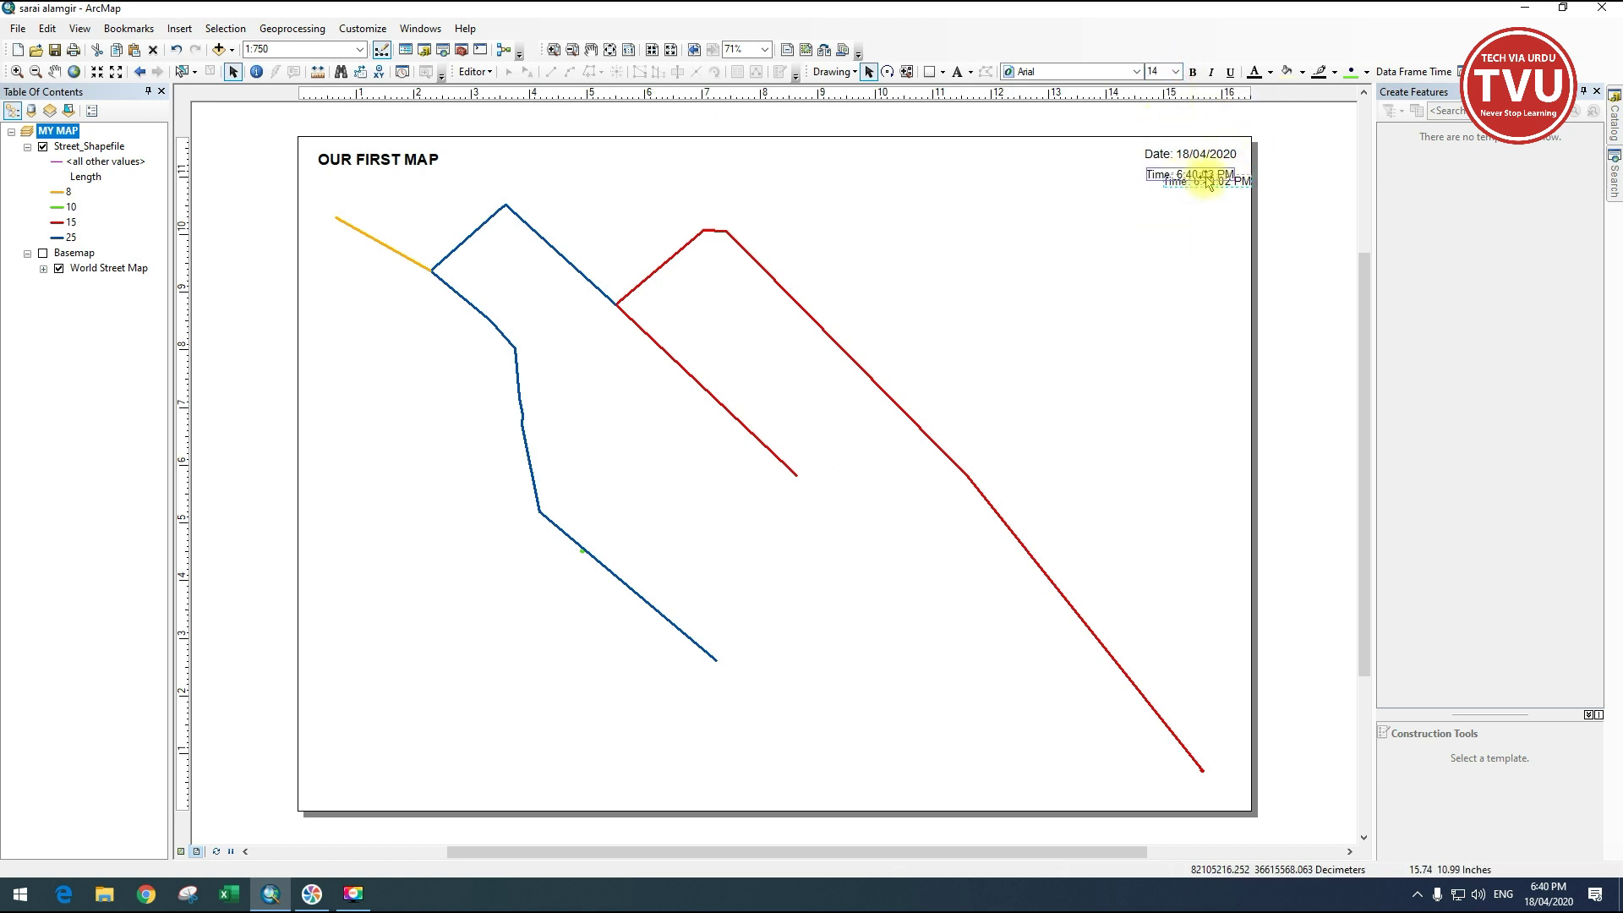
pyautogui.click(1175, 71)
pyautogui.write('1')
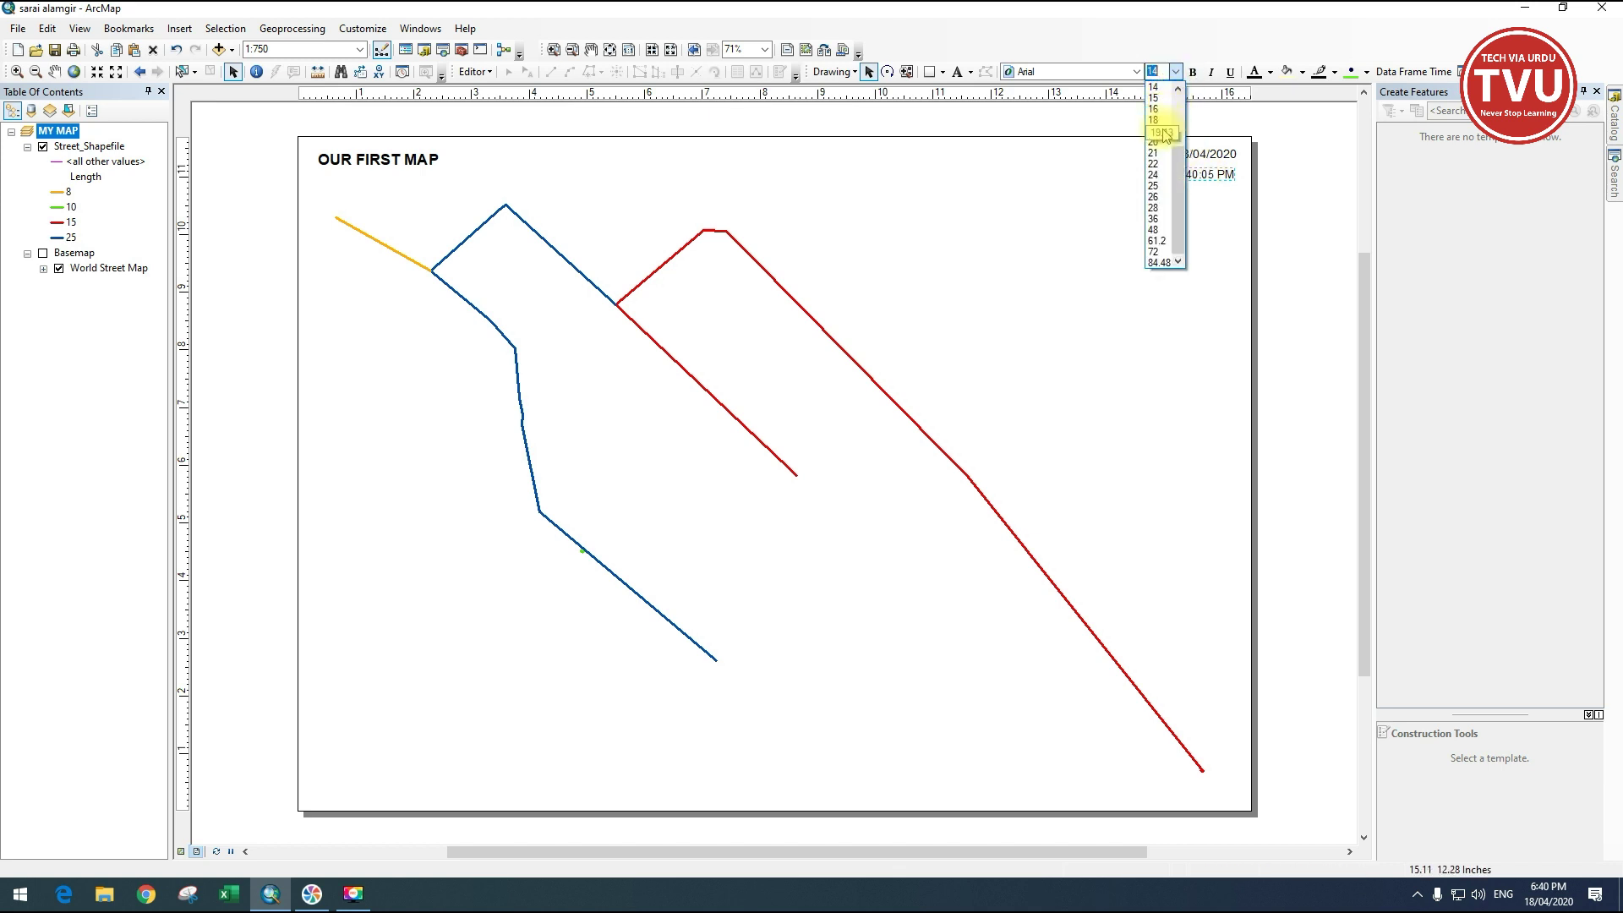
pyautogui.write('0')
pyautogui.press('Return')
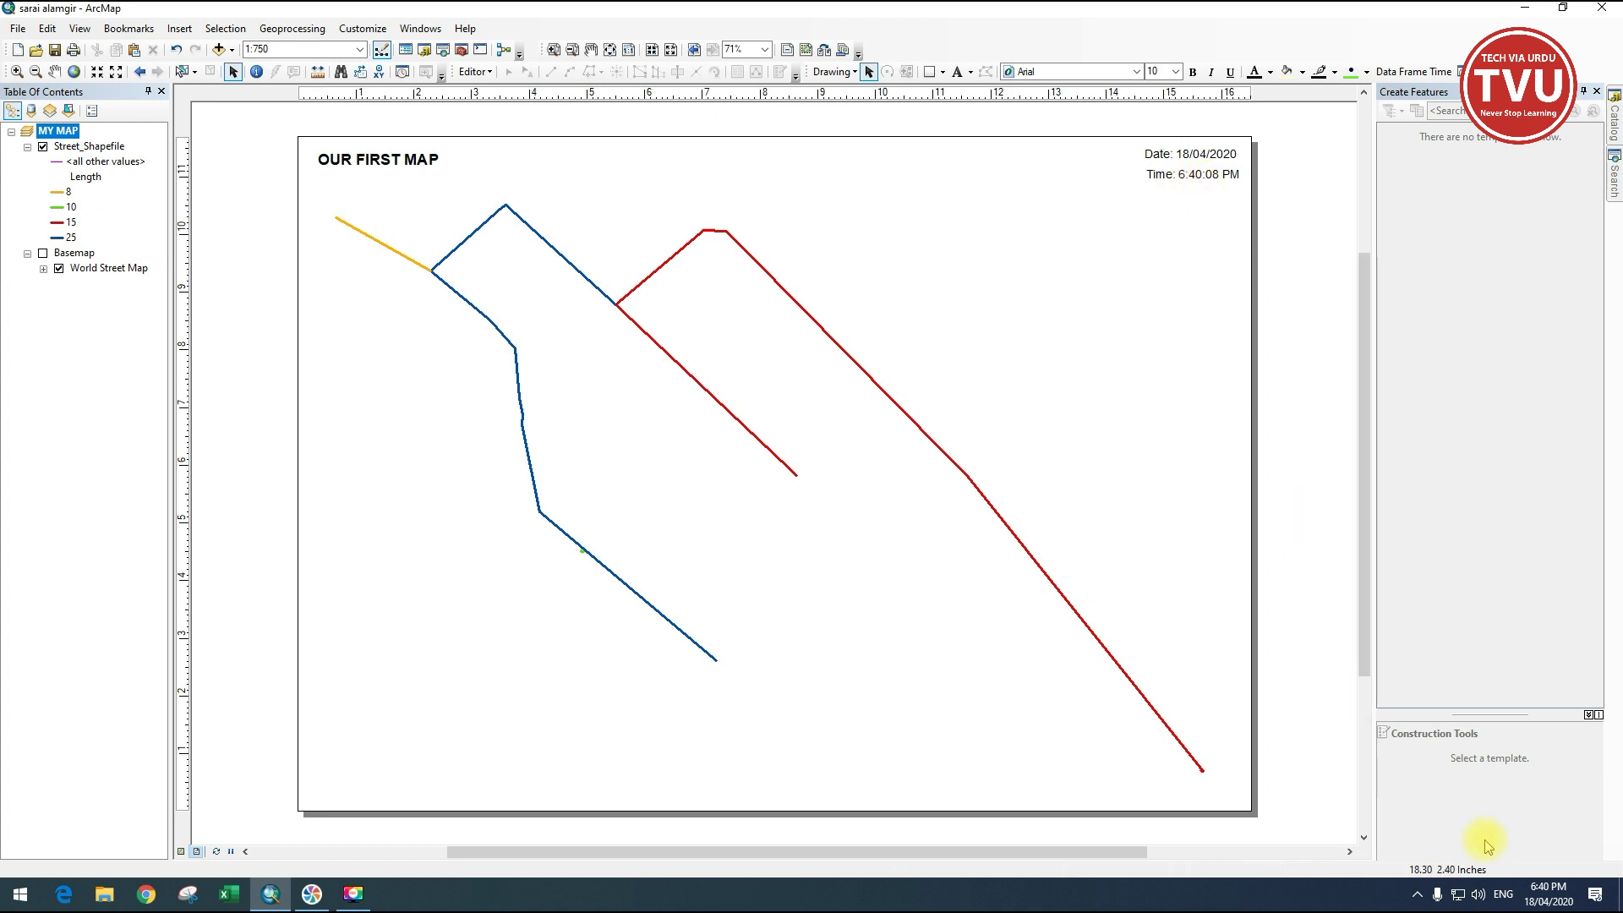
pyautogui.moveTo(1540, 895)
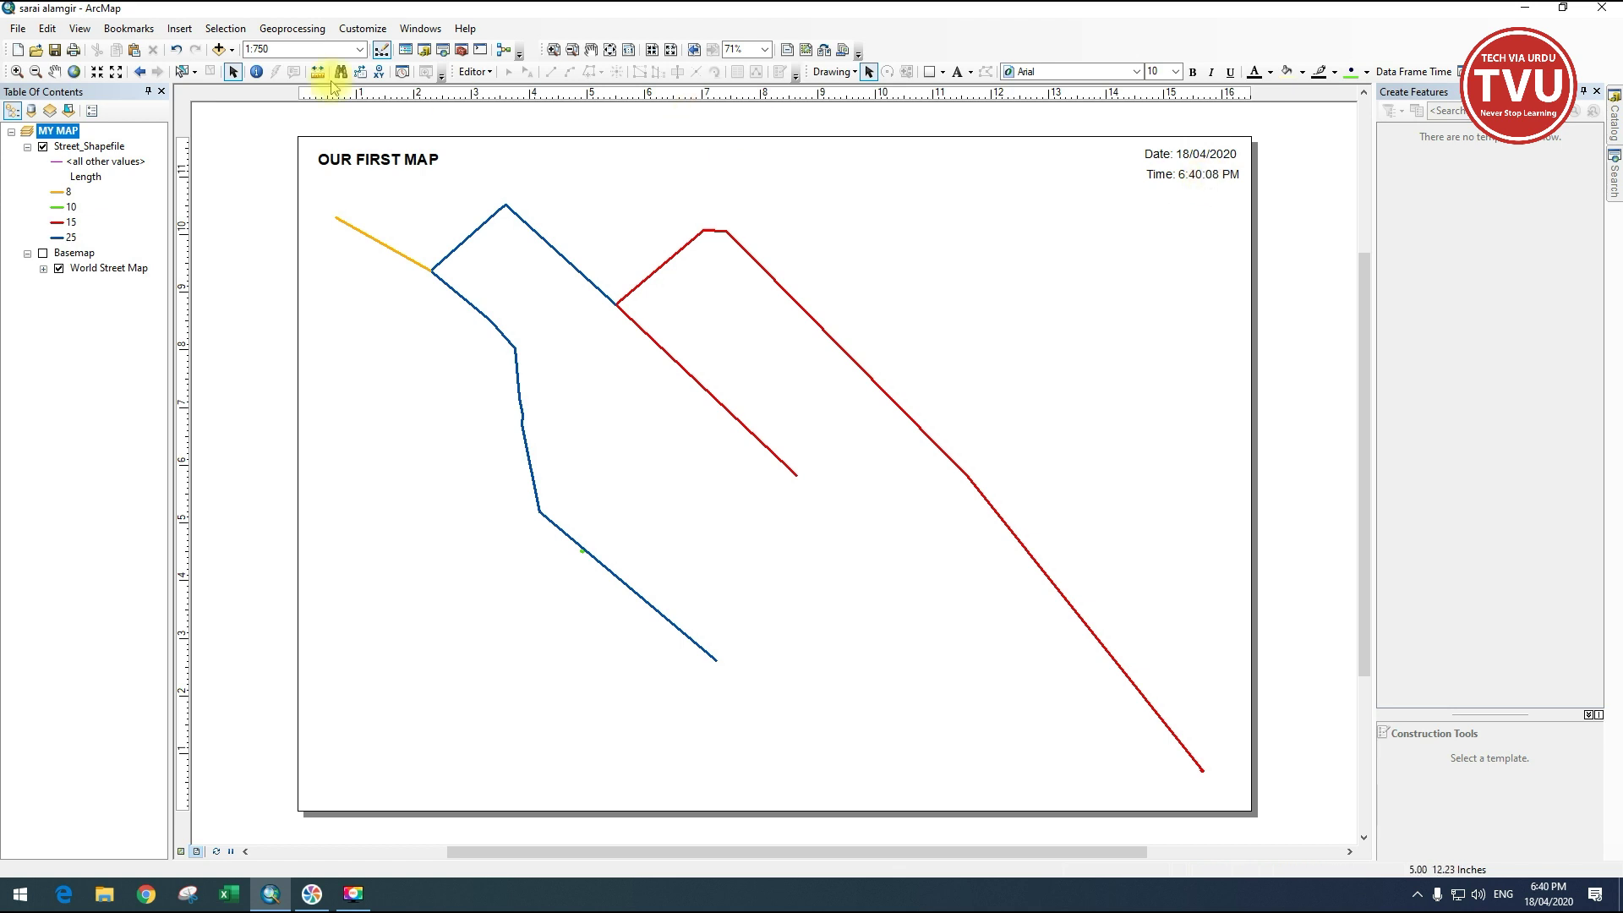
# Insert a User Name dynamic text and place it below the time on the layout page.
pyautogui.click(179, 29)
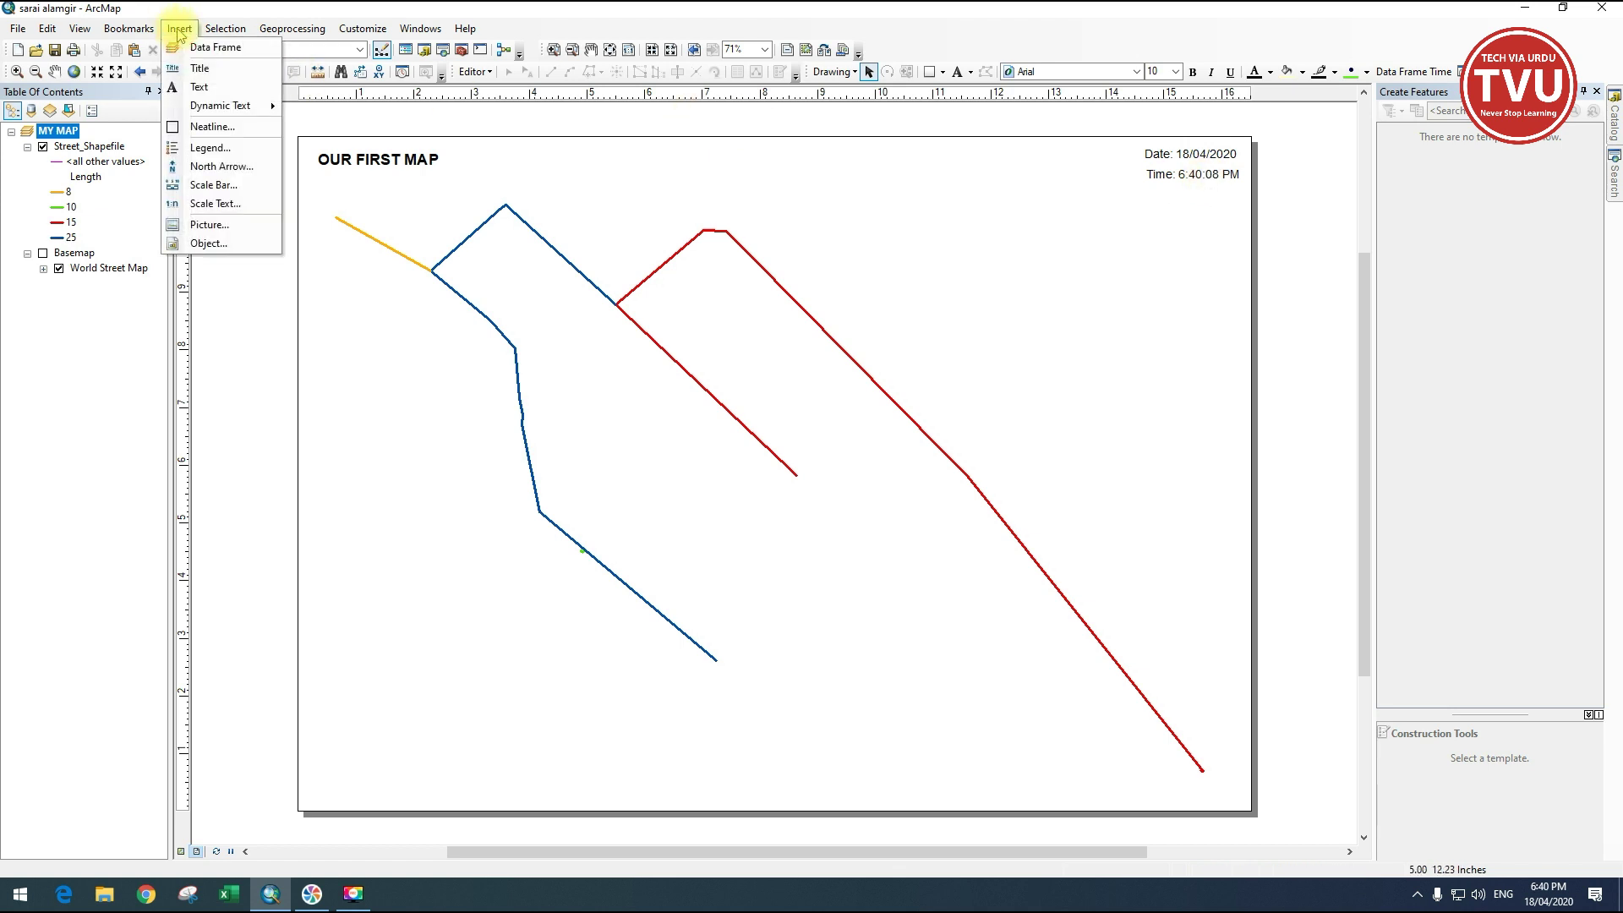
pyautogui.moveTo(183, 107)
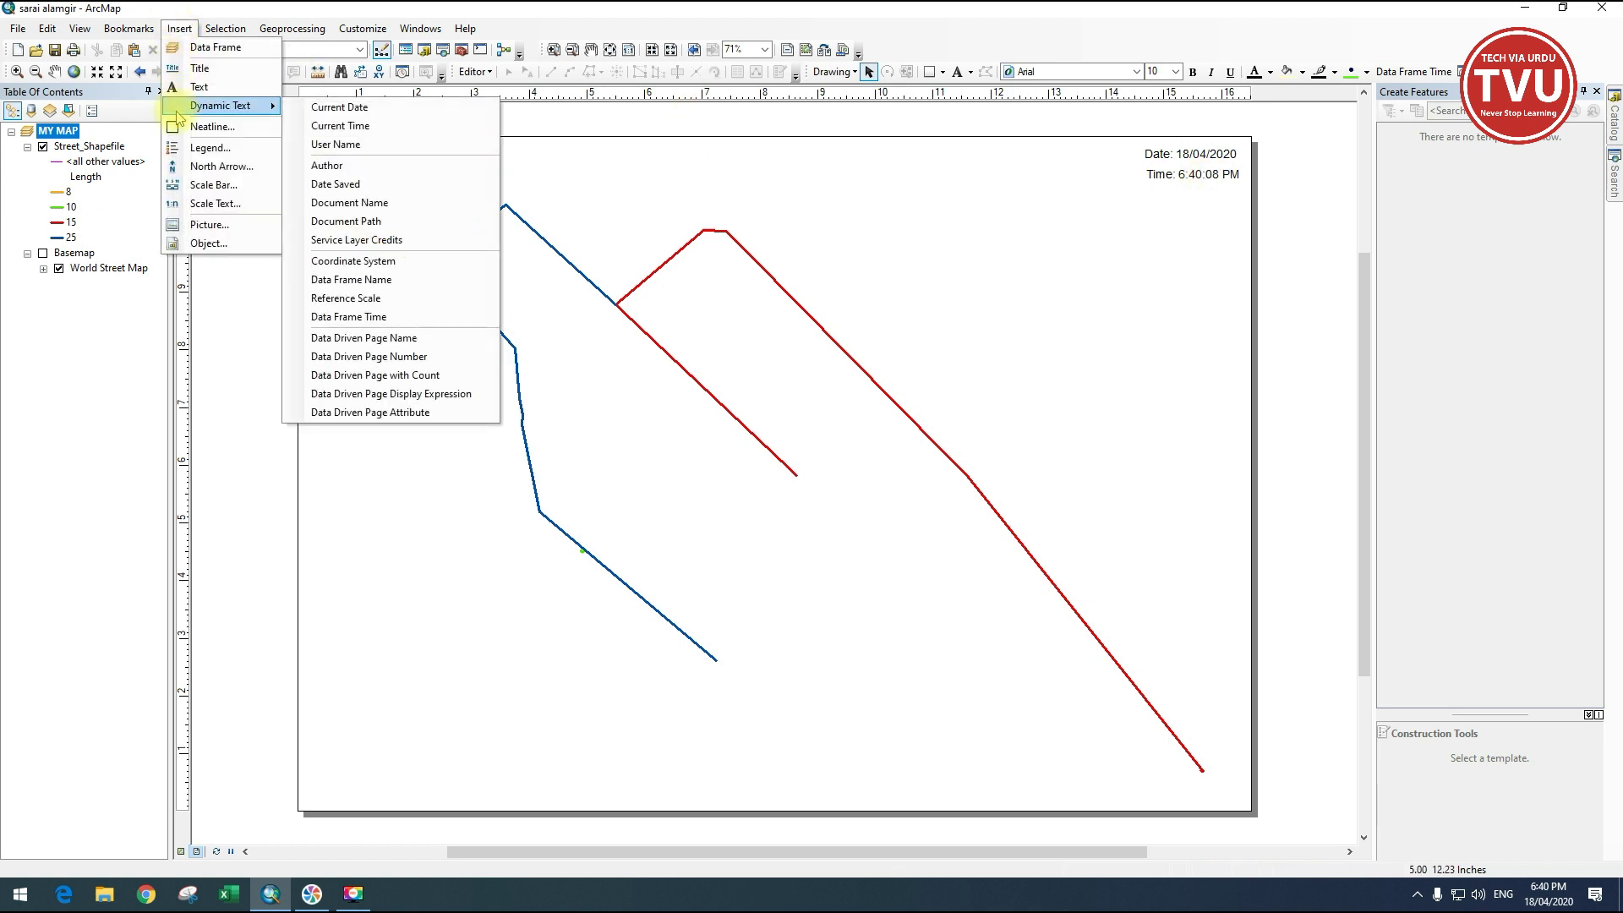
pyautogui.click(376, 150)
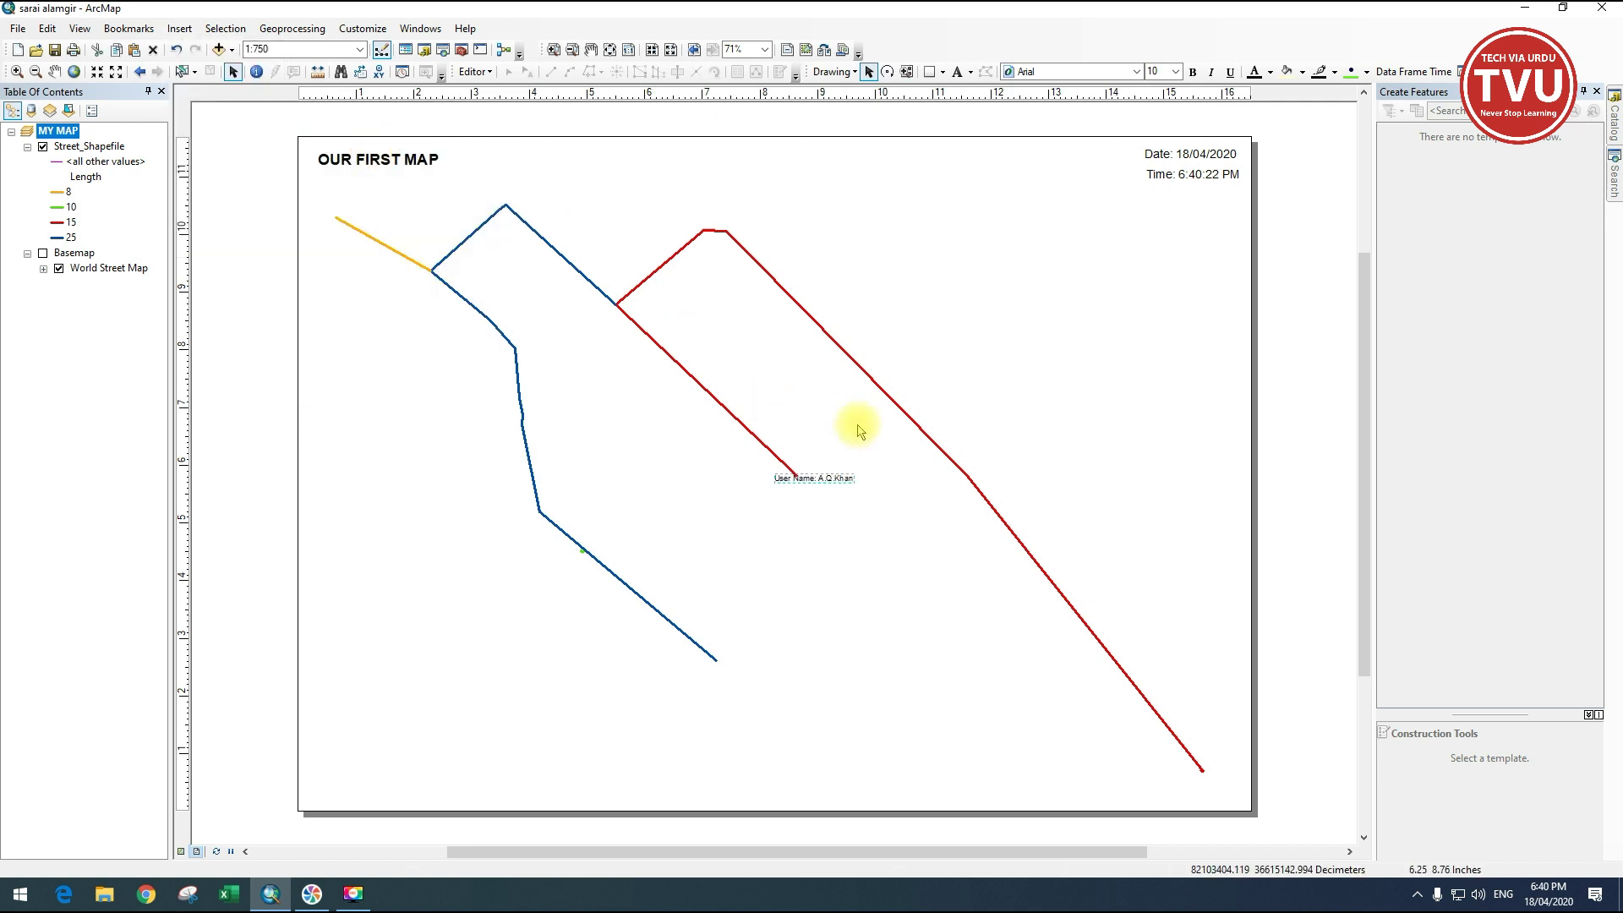
pyautogui.moveTo(809, 474); pyautogui.dragTo(1189, 204)
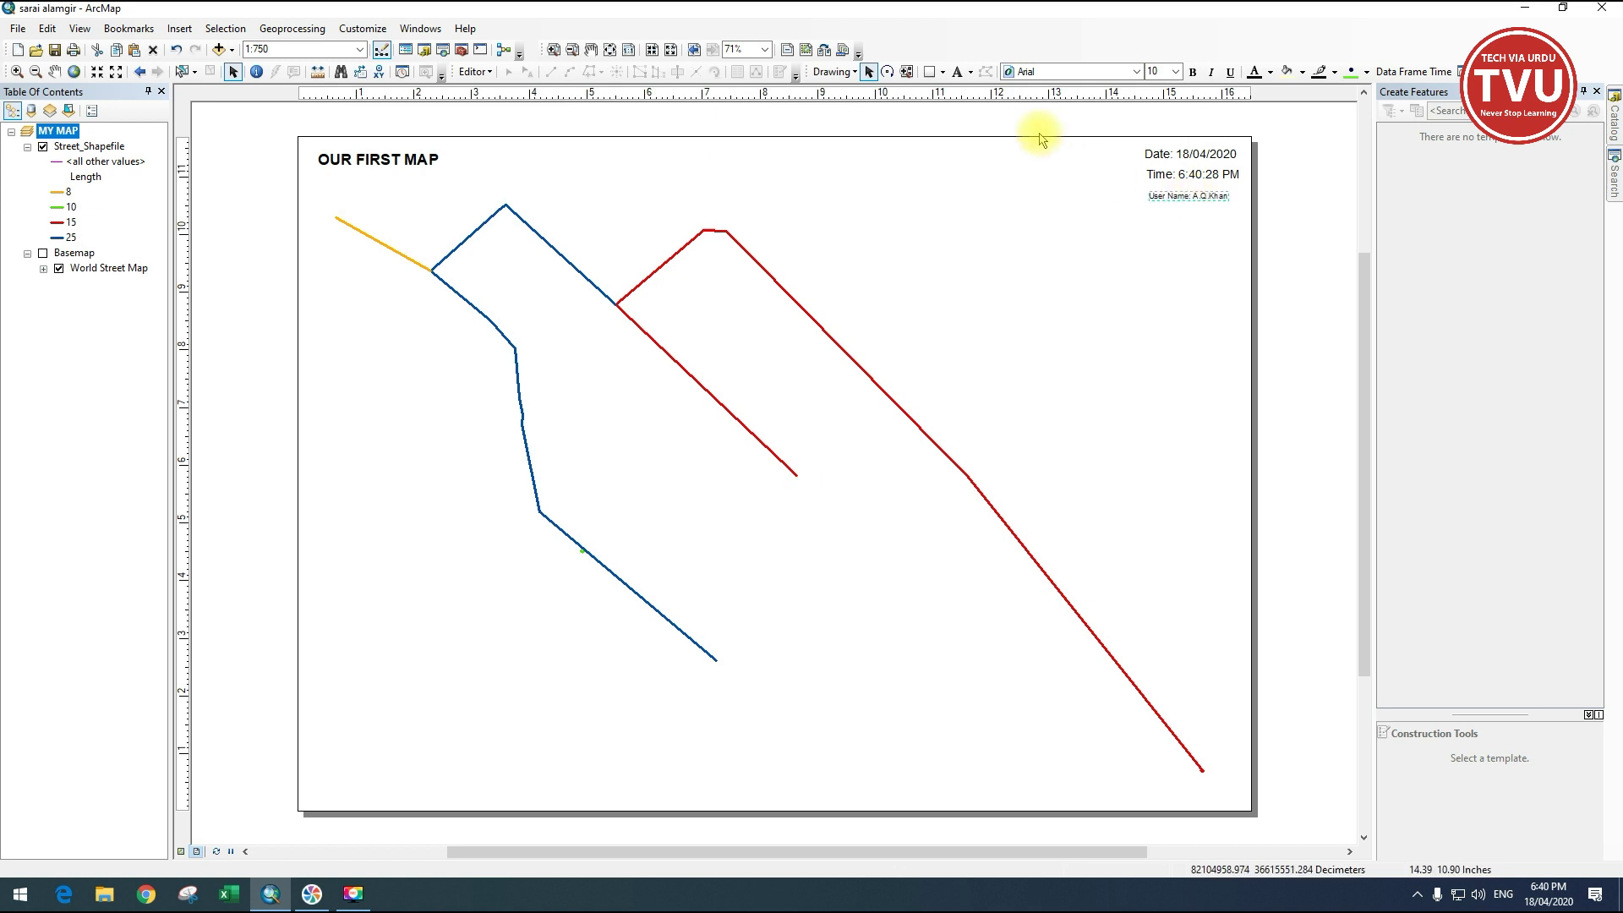
# Set the user name text's font size to 15 and align its right end with the time text above.
pyautogui.click(1176, 72)
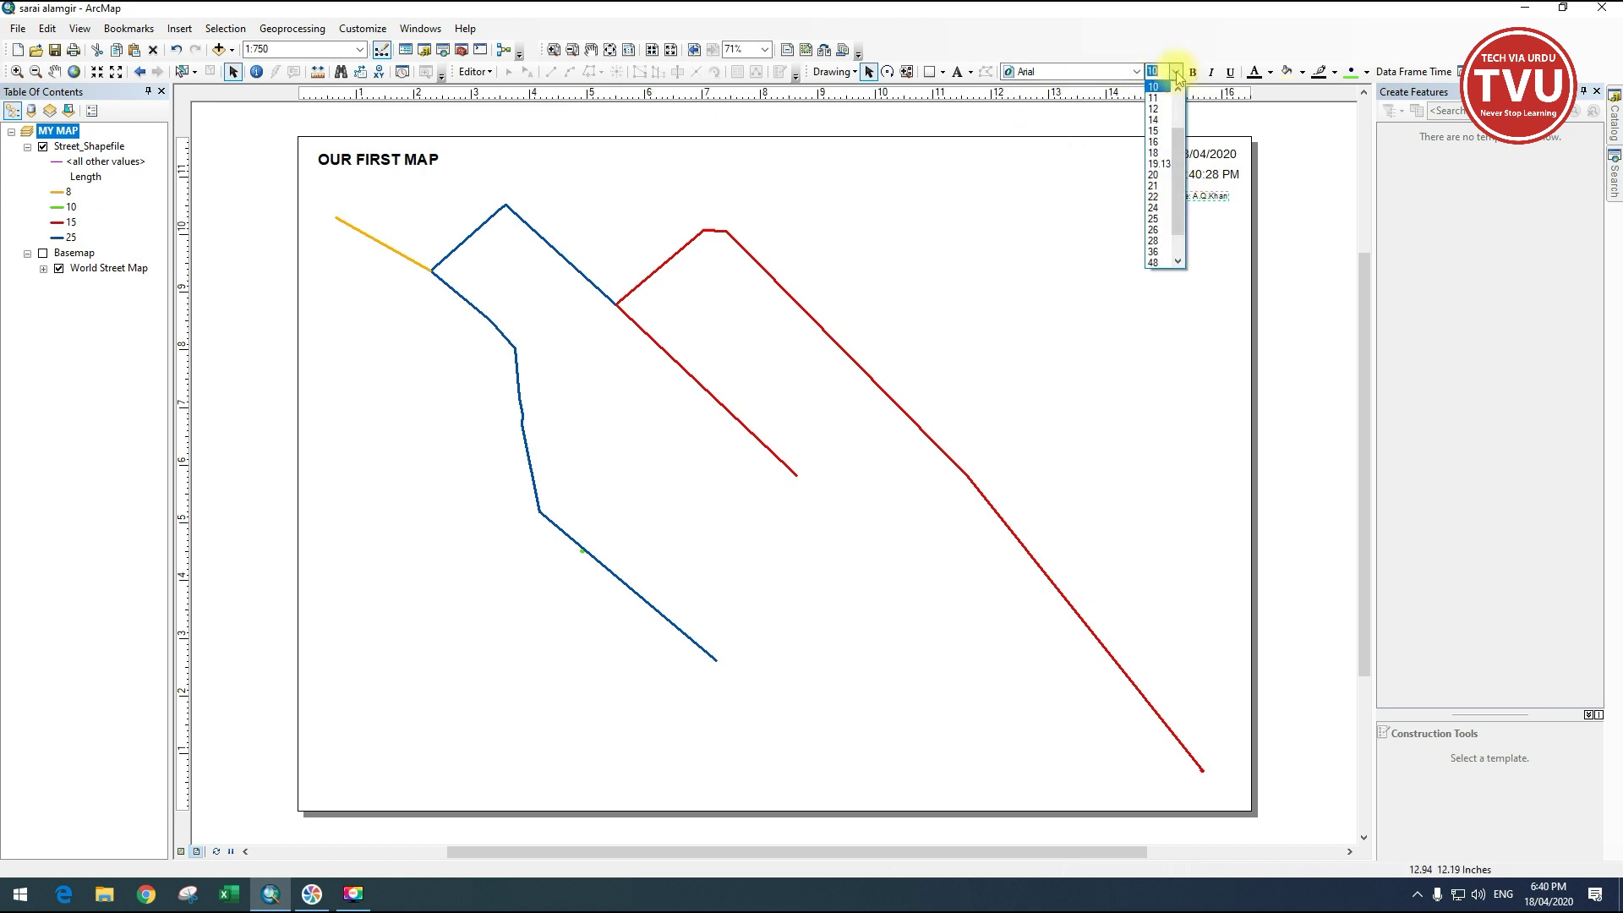
pyautogui.click(1153, 130)
pyautogui.moveTo(1193, 203); pyautogui.dragTo(1170, 199)
pyautogui.click(1325, 229)
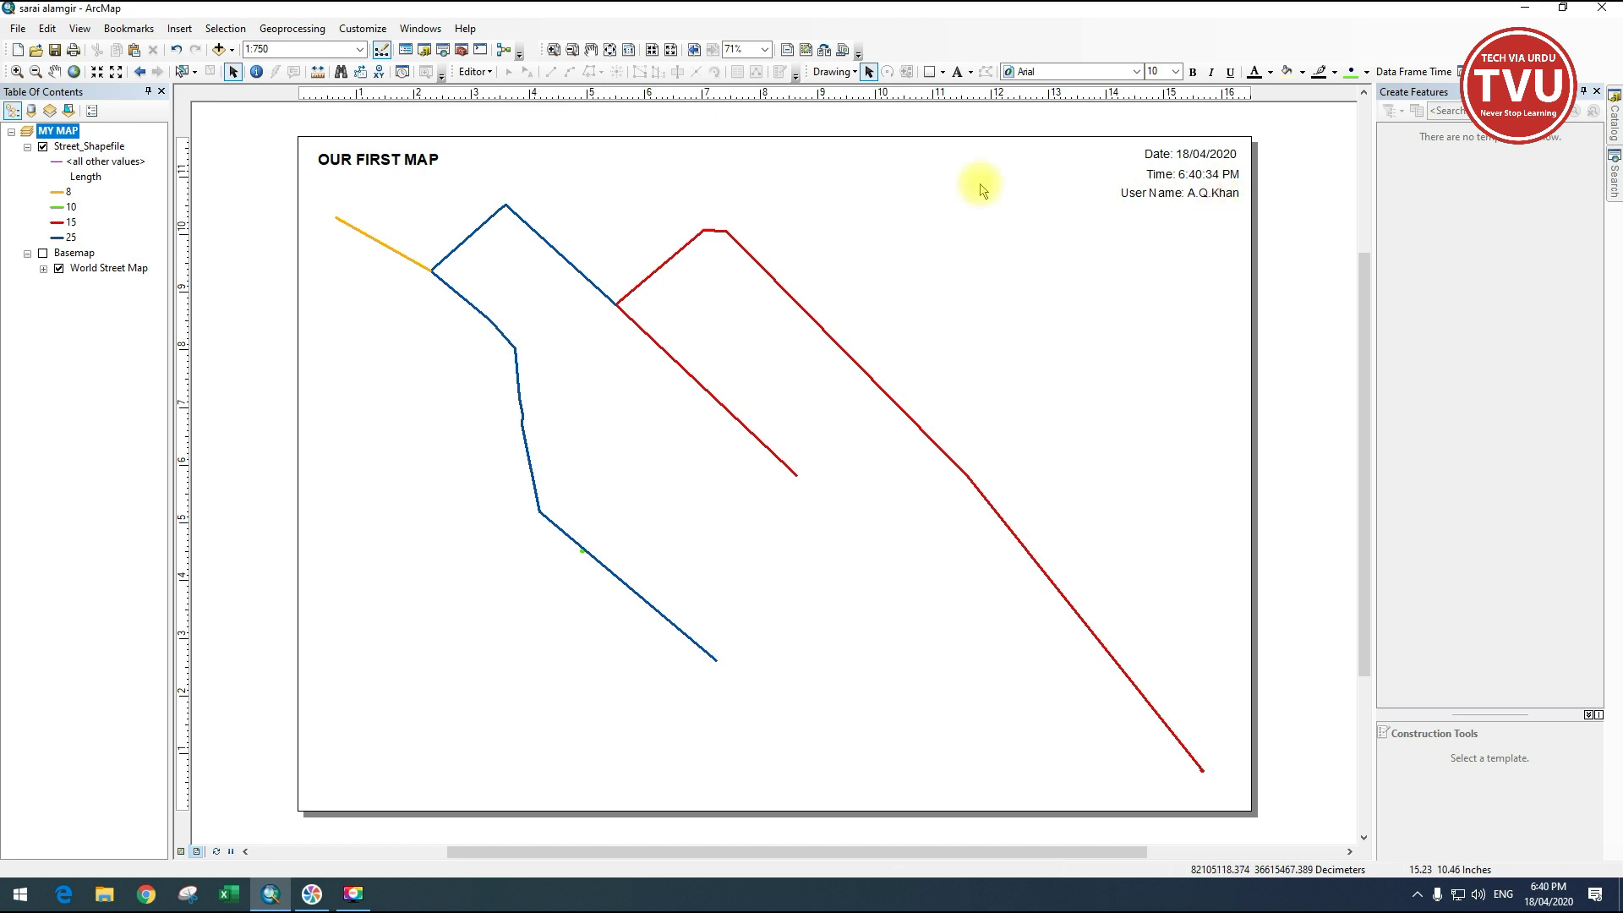
# Insert an Author dynamic text and place it below the user name on the layout page.
pyautogui.click(180, 28)
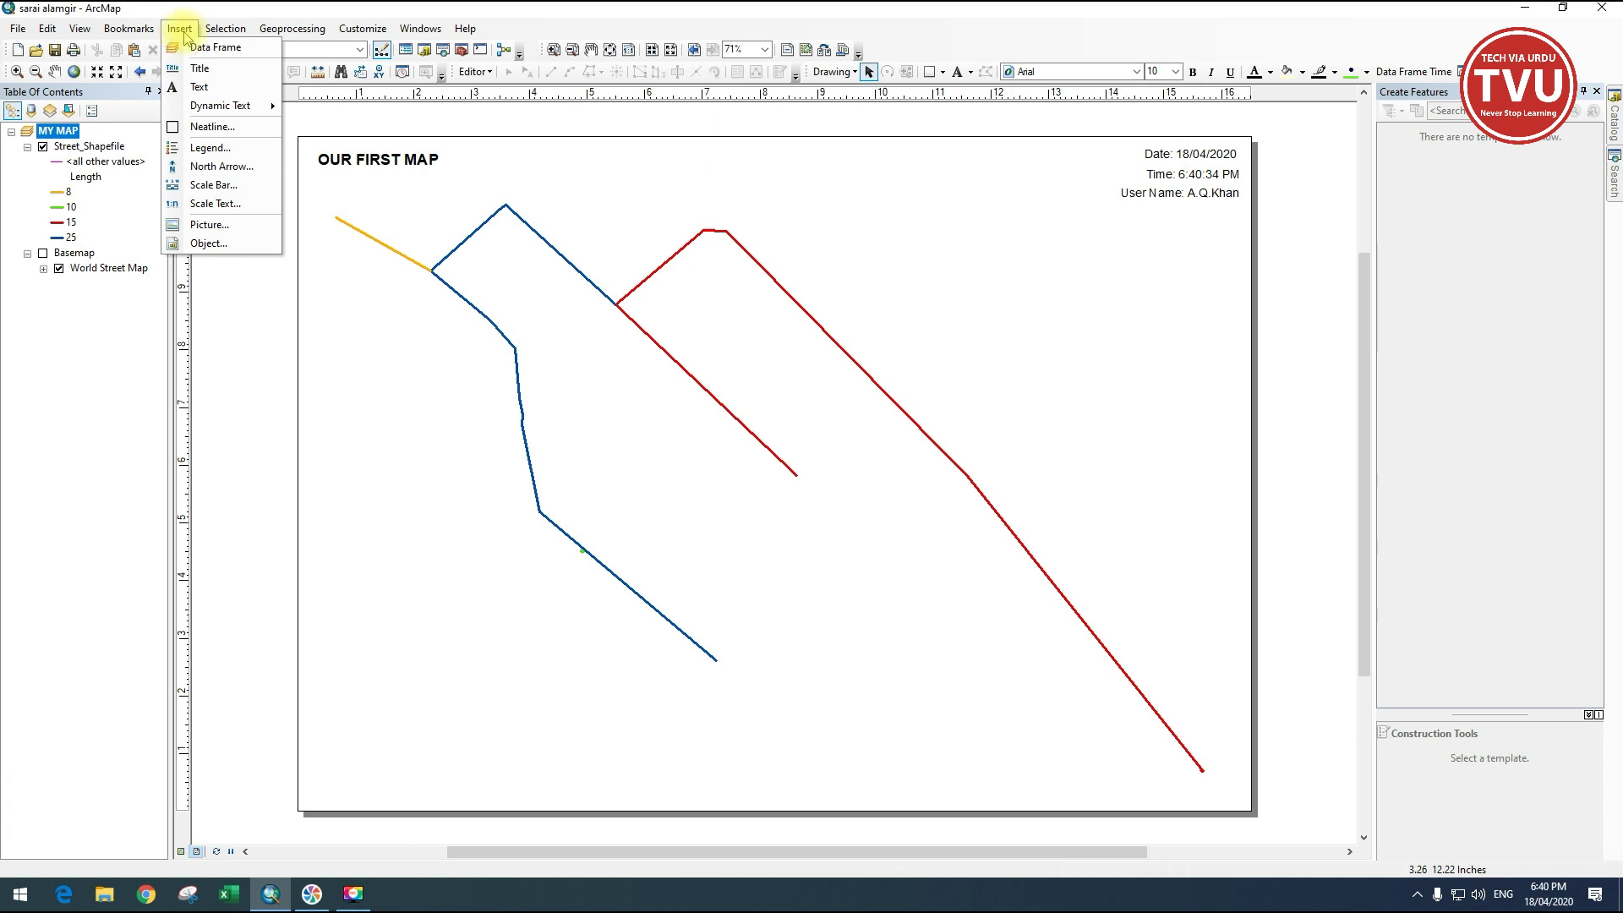
pyautogui.moveTo(194, 110)
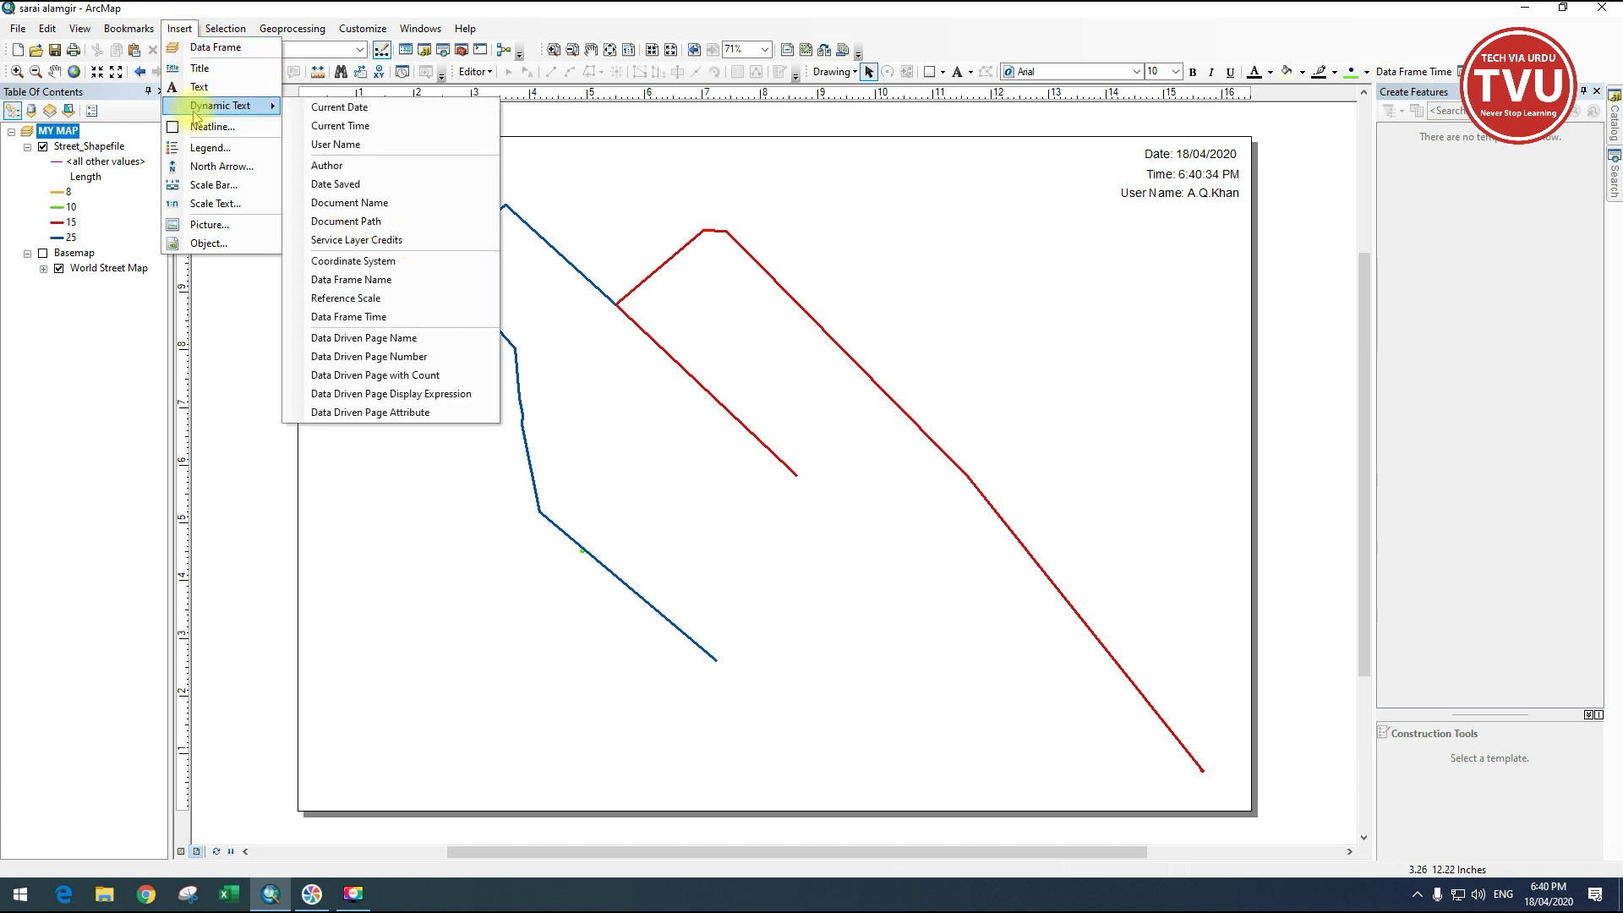
pyautogui.click(341, 168)
pyautogui.moveTo(788, 472); pyautogui.dragTo(1216, 218)
# Set the author text's font size to 15 and align its right end with the text lines above.
pyautogui.click(1163, 73)
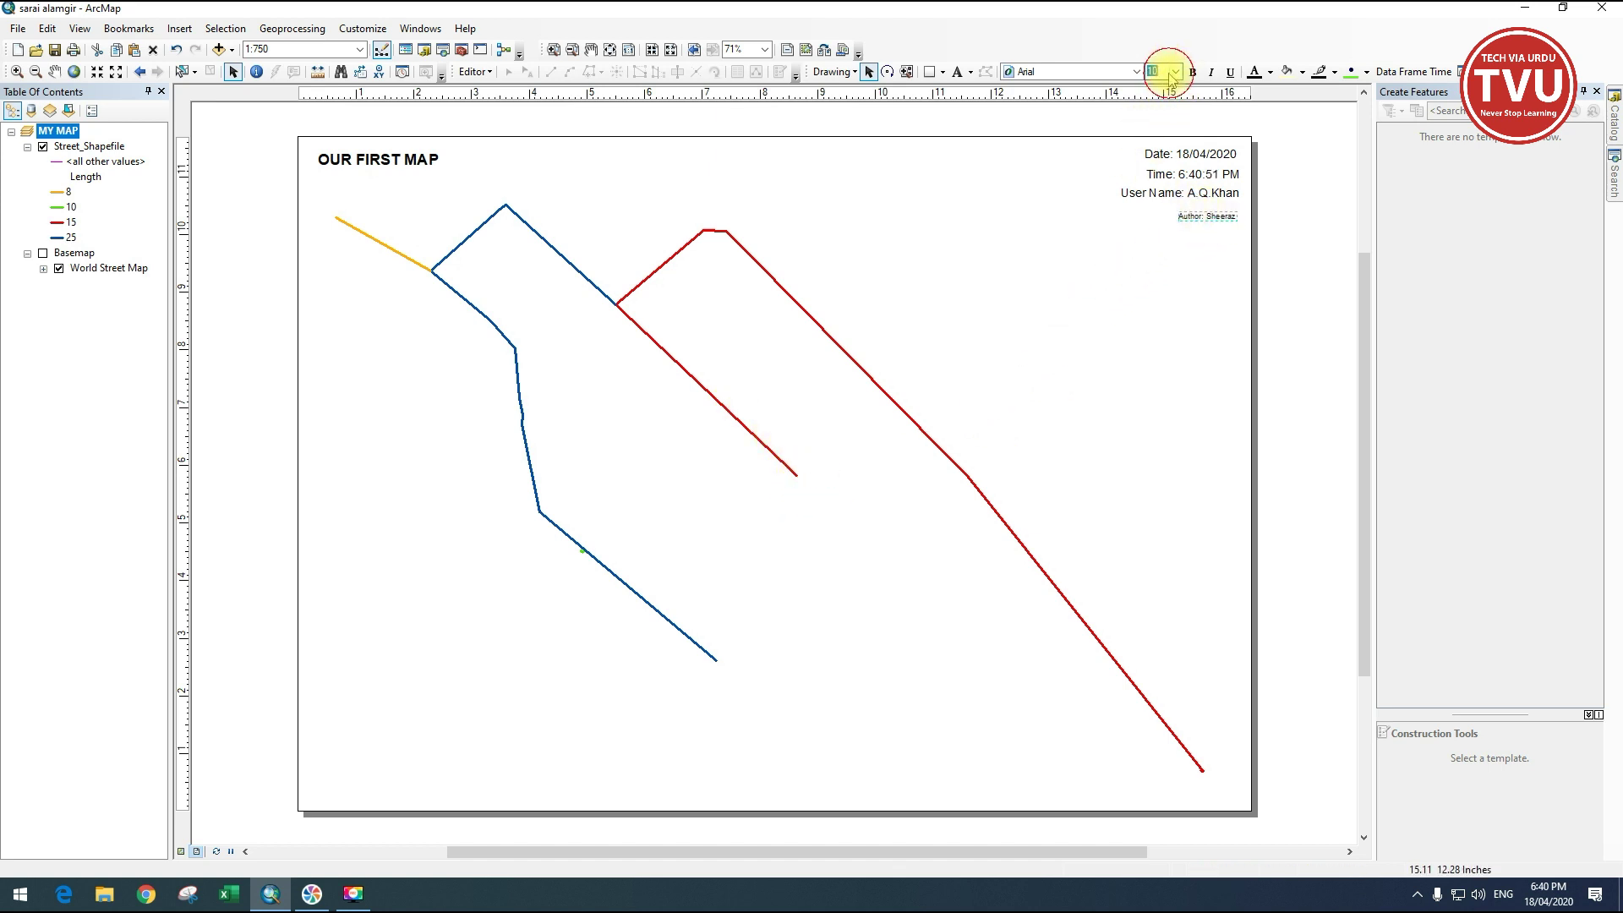
pyautogui.write('15')
pyautogui.press('Return')
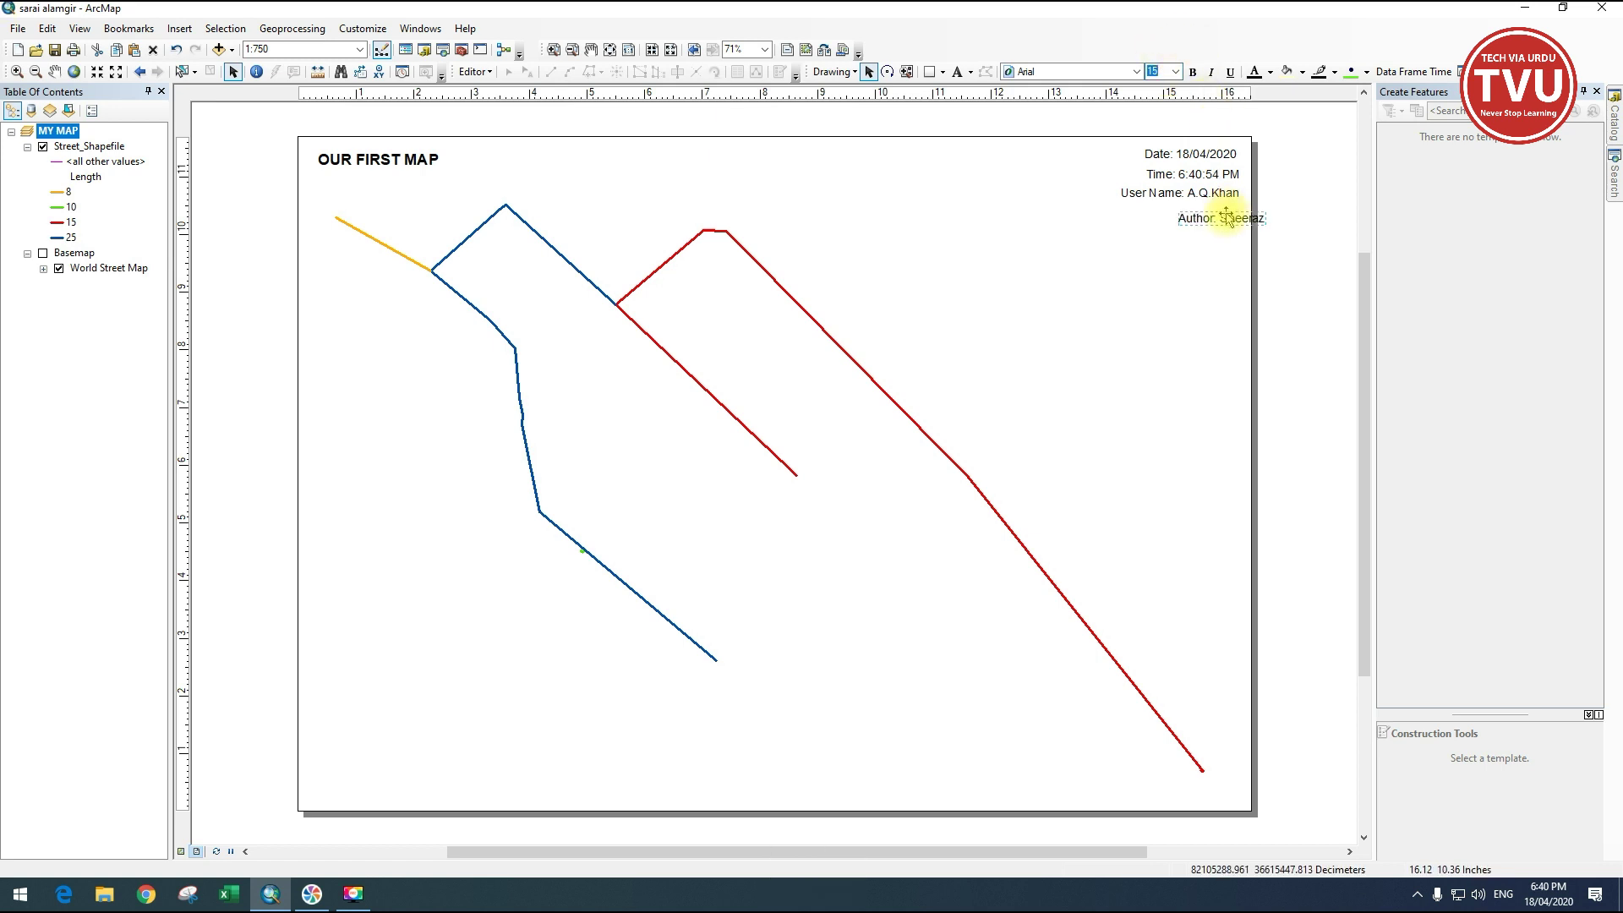
pyautogui.moveTo(1230, 218); pyautogui.dragTo(1199, 218)
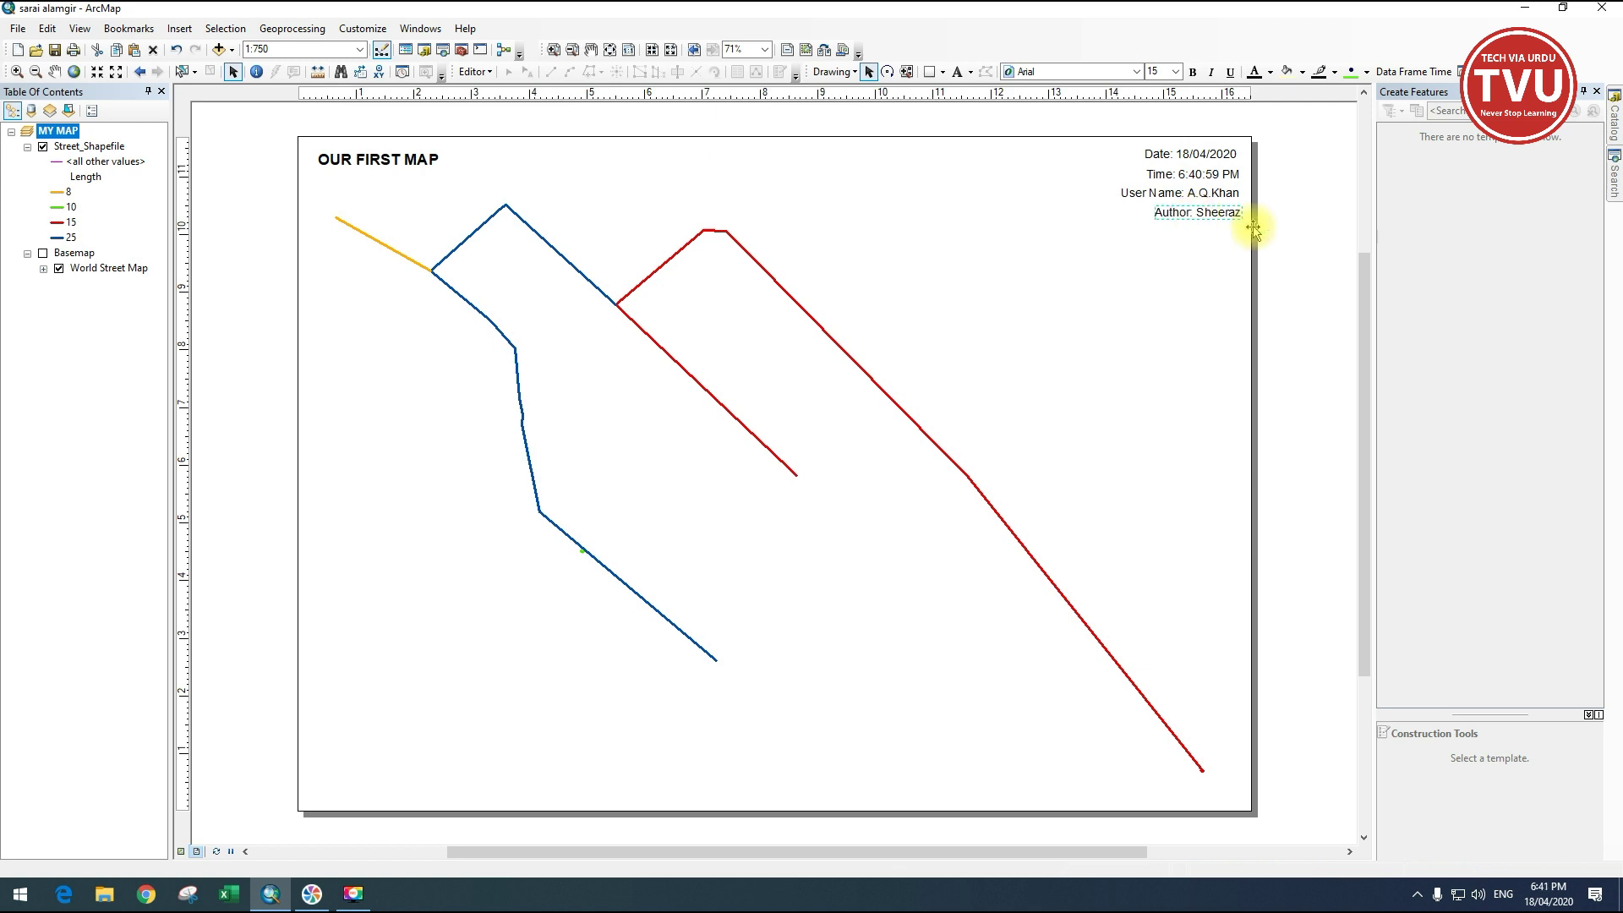
pyautogui.click(1291, 243)
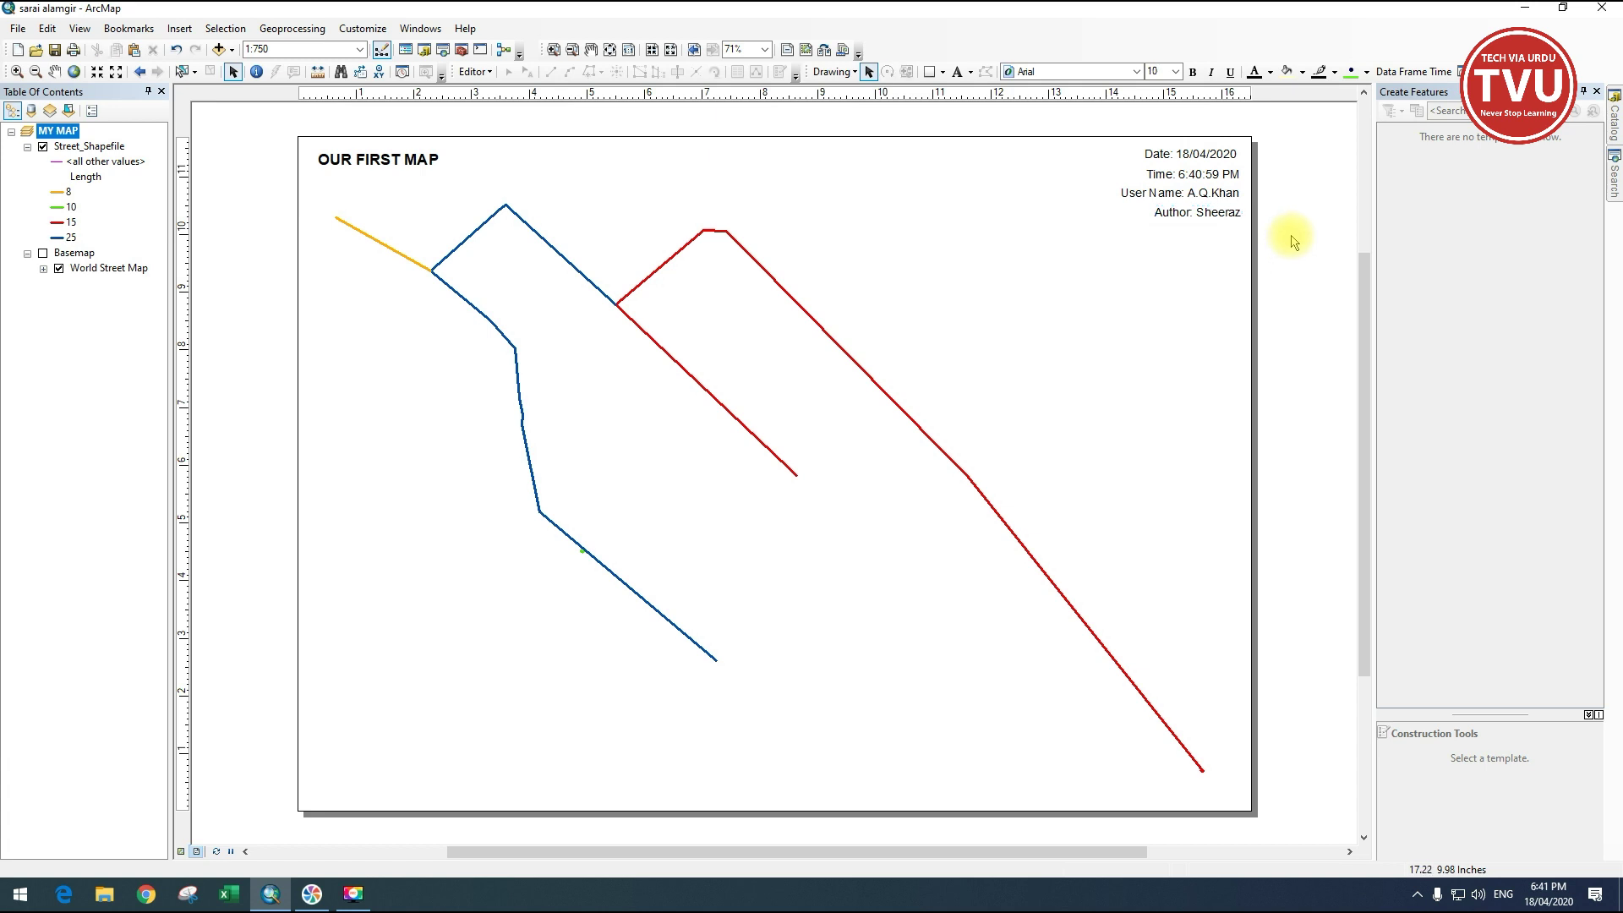
pyautogui.click(1231, 213)
pyautogui.moveTo(1231, 214); pyautogui.dragTo(1229, 216)
pyautogui.click(1257, 230)
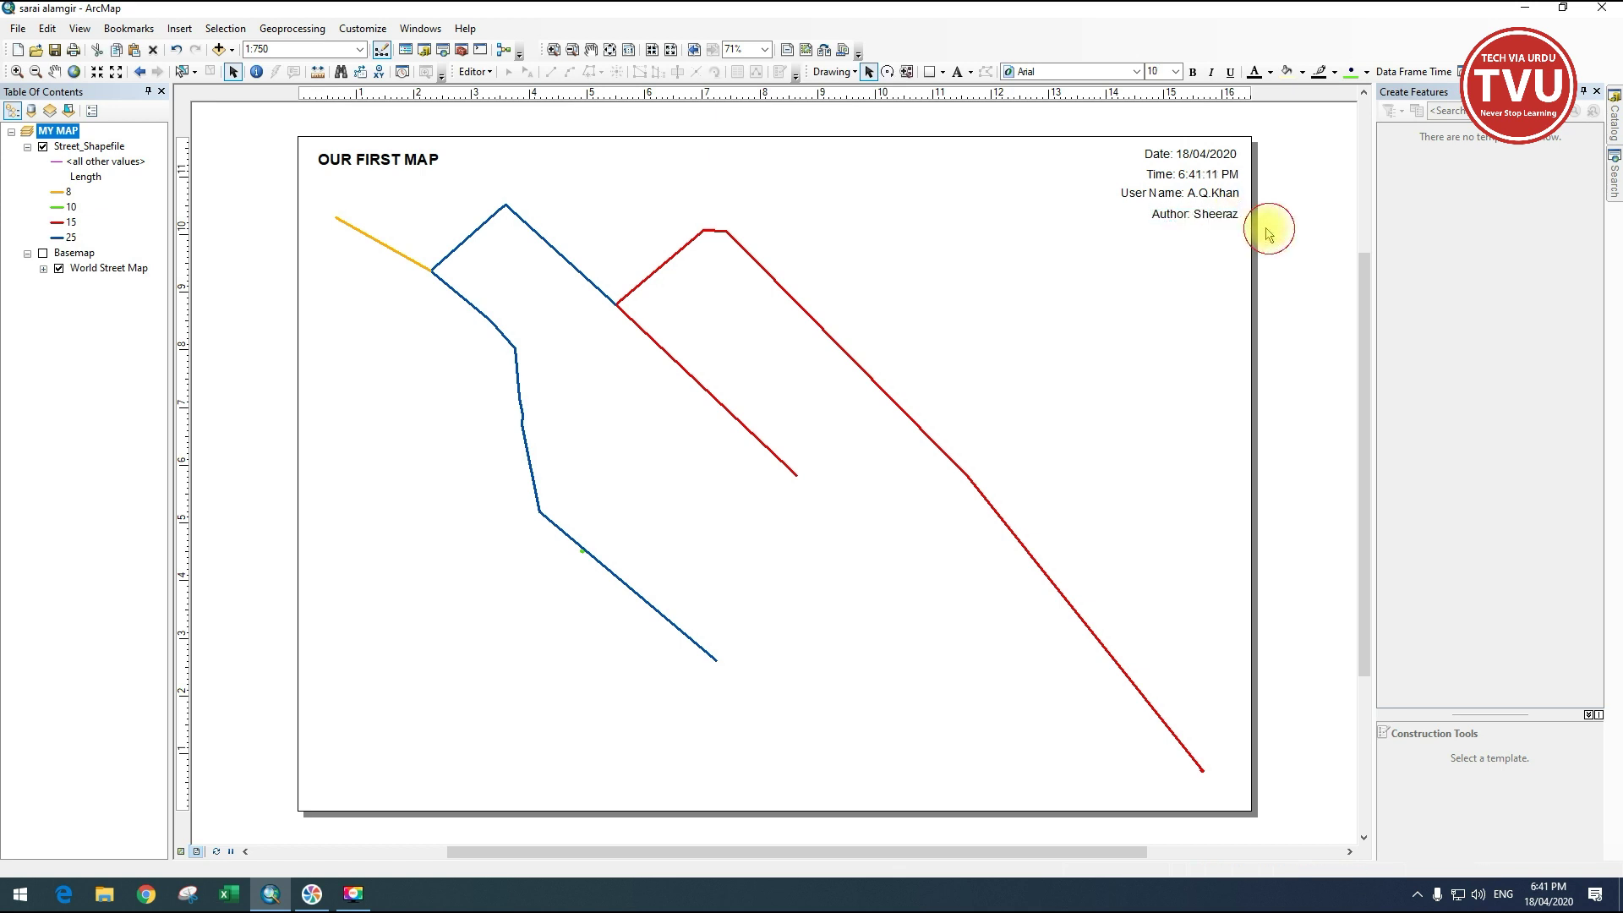
# Insert a Date Saved dynamic text and place it below the author text on the layout page.
pyautogui.click(193, 34)
pyautogui.moveTo(216, 106)
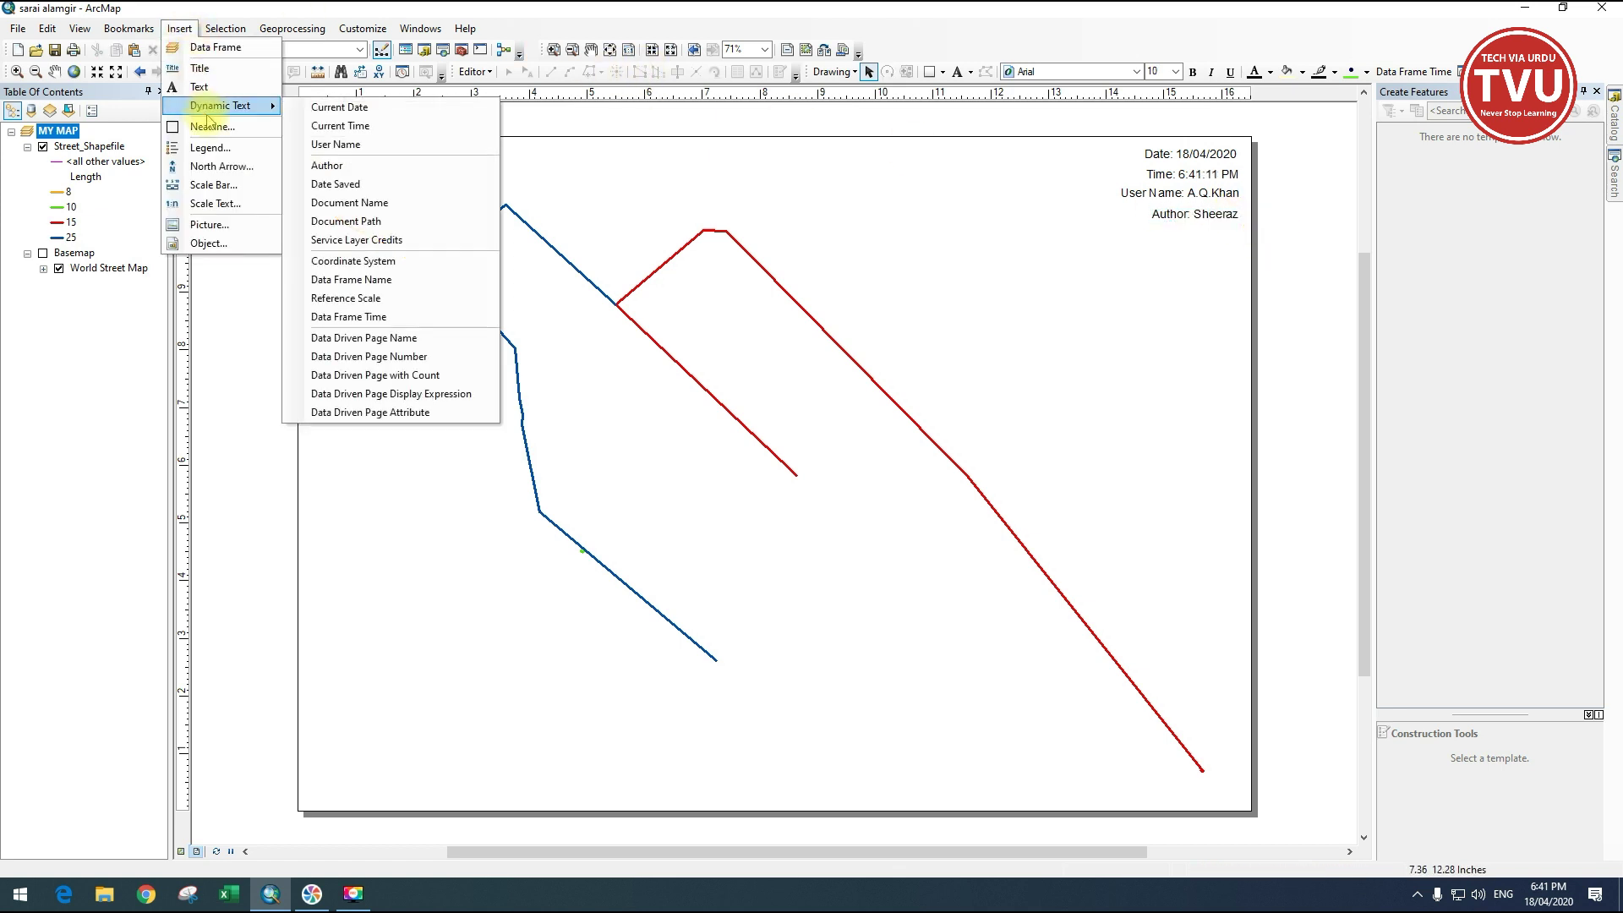
pyautogui.click(357, 190)
pyautogui.moveTo(863, 465); pyautogui.dragTo(1199, 227)
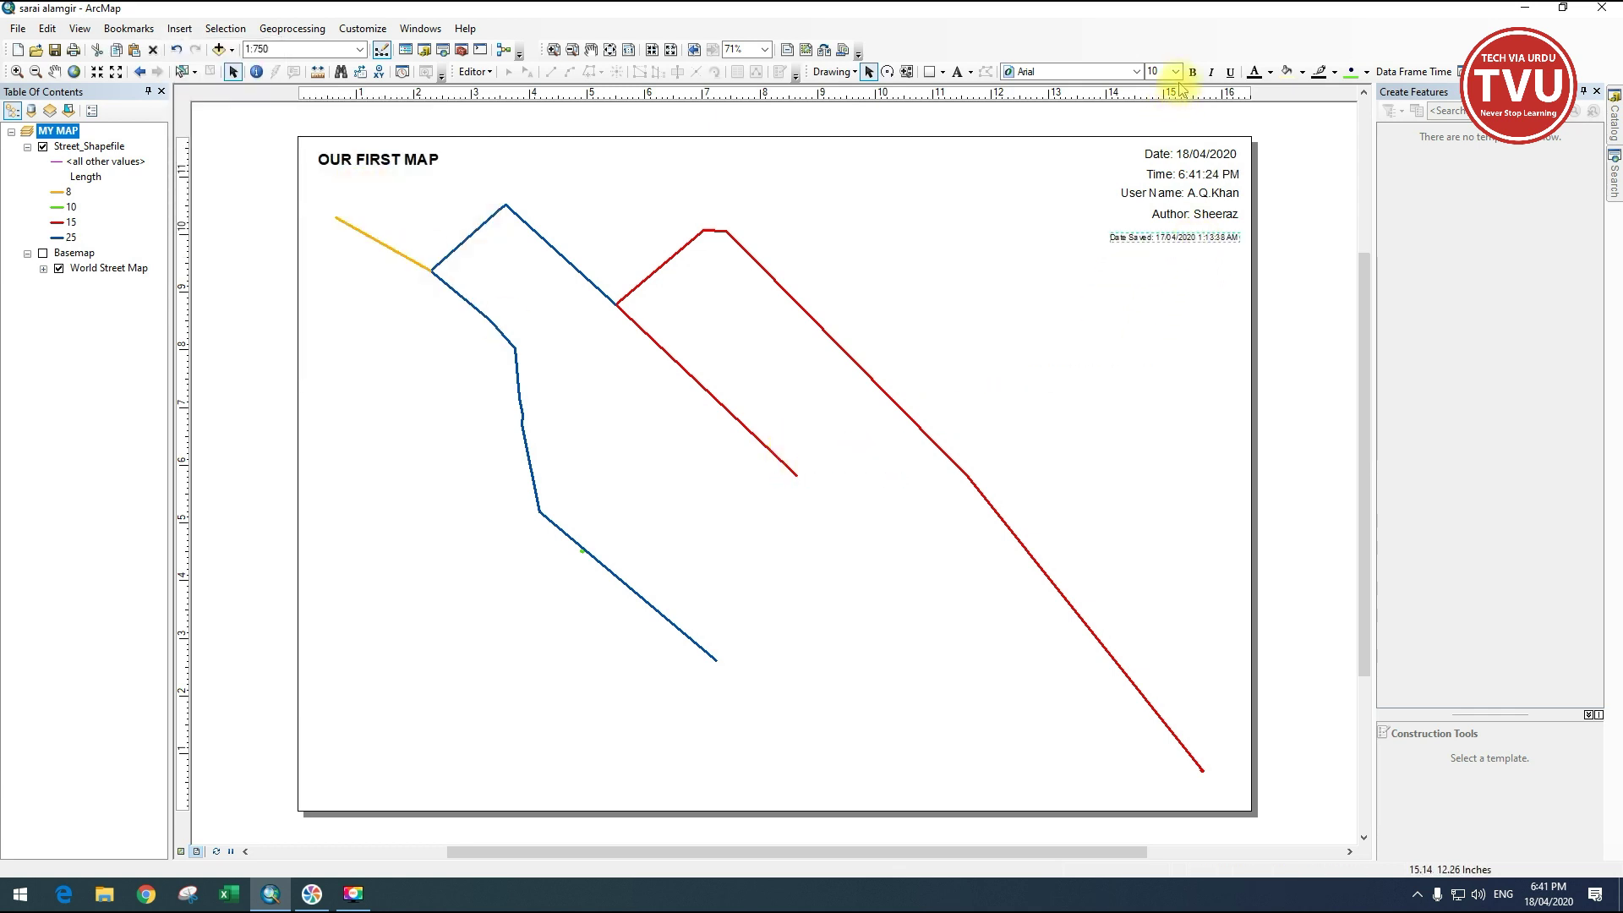
# Set the date saved text's font size to 15 and align its right end with the text lines above.
pyautogui.doubleClick(1155, 71)
pyautogui.write('15')
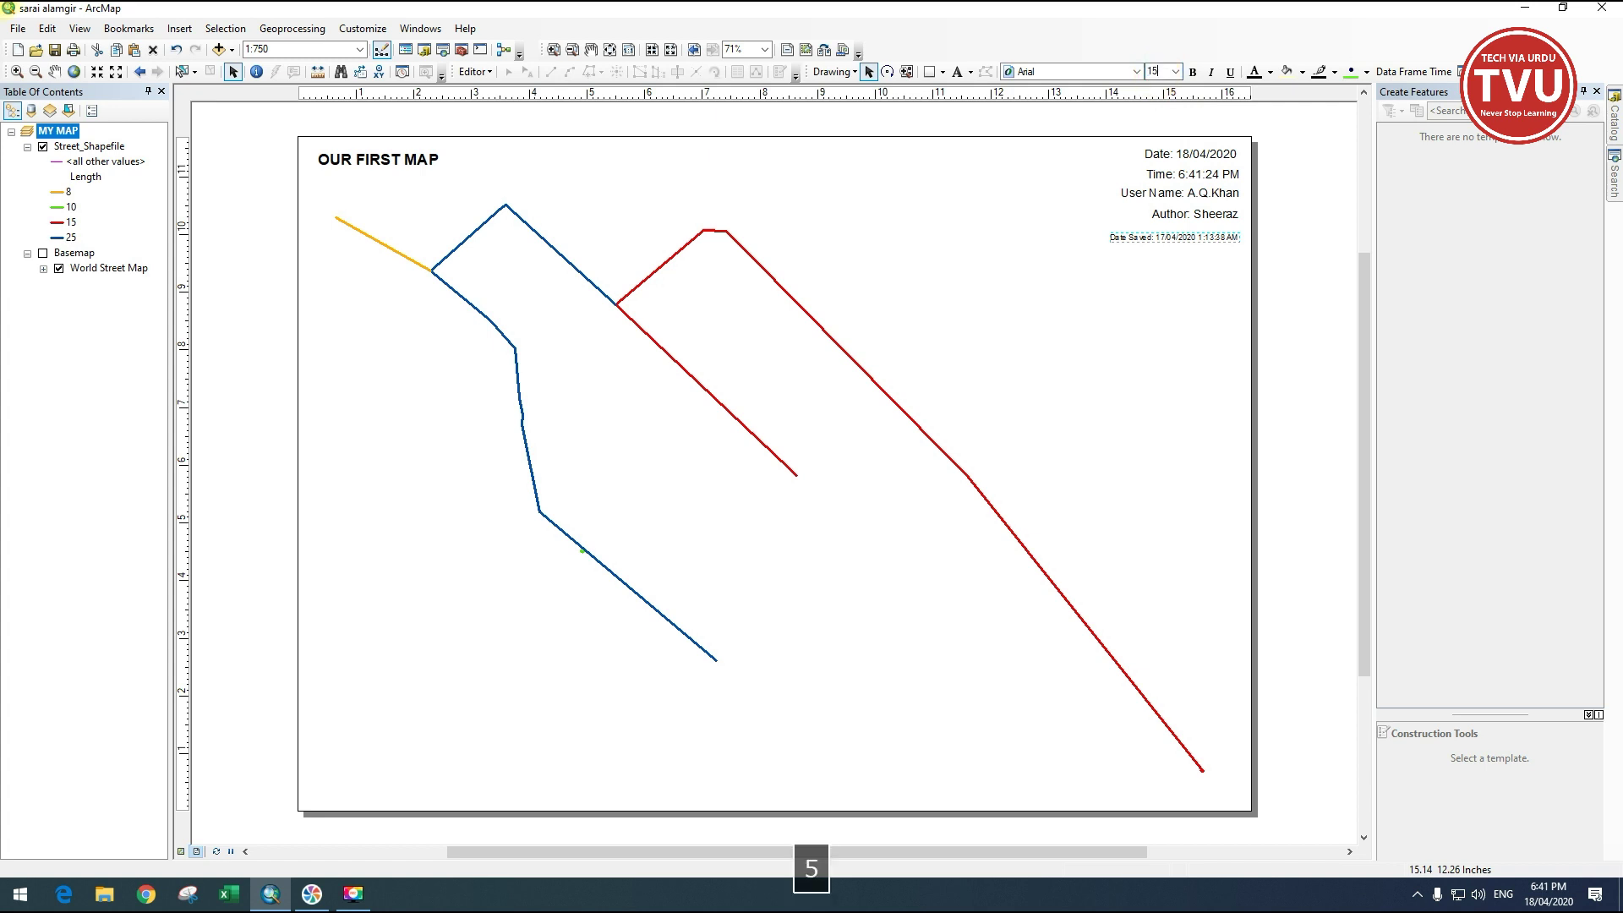
pyautogui.press('Return')
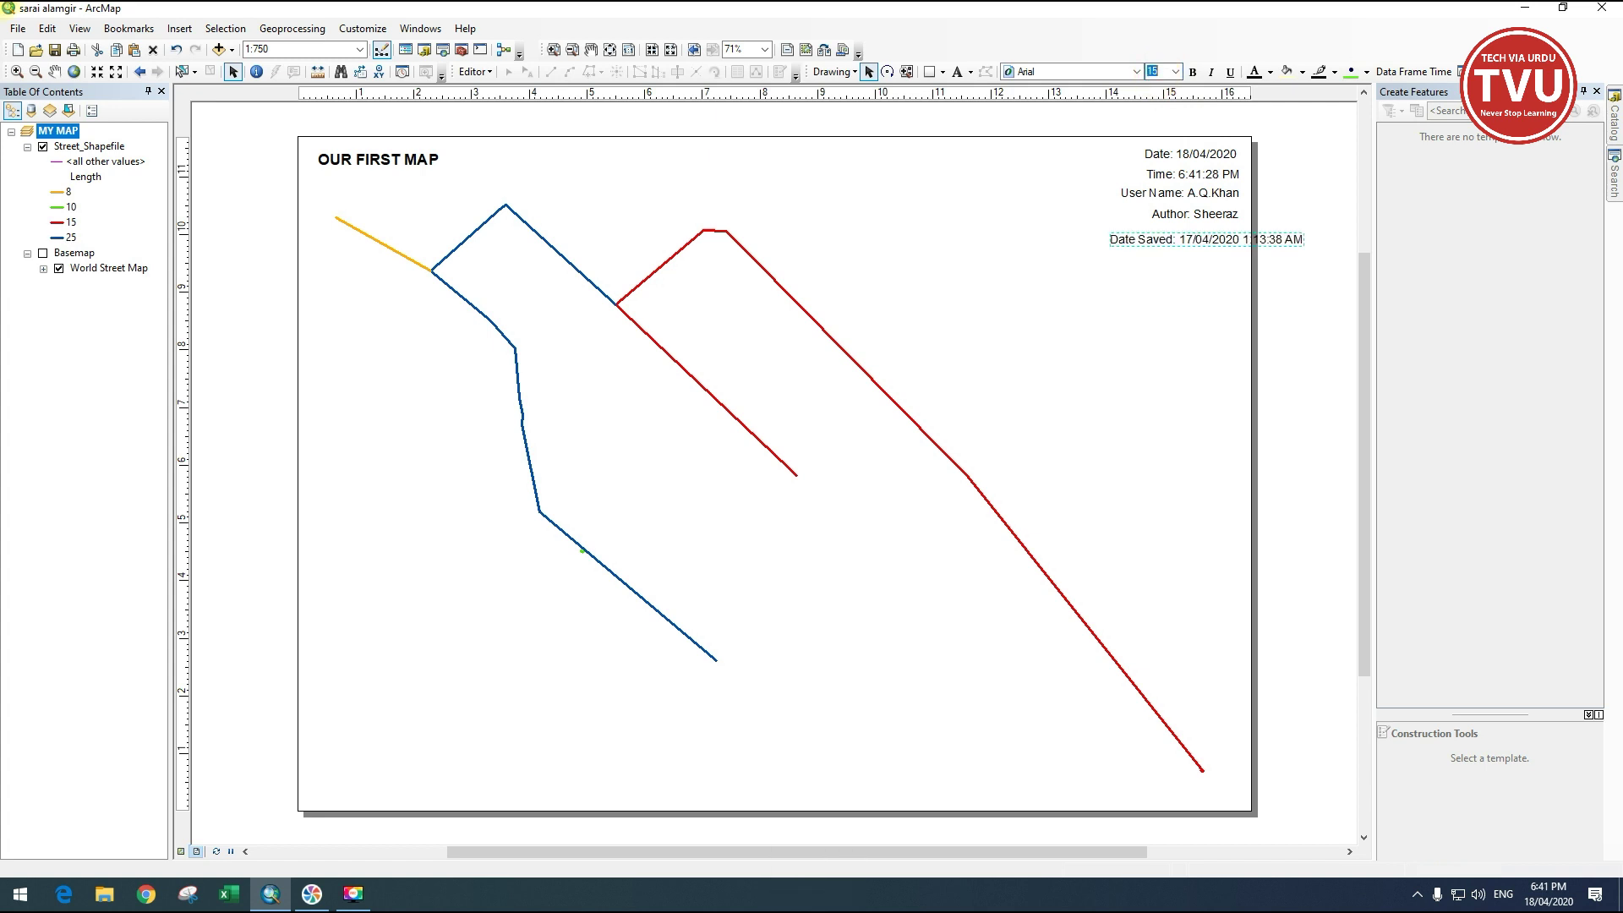
pyautogui.moveTo(1143, 237); pyautogui.dragTo(1078, 241)
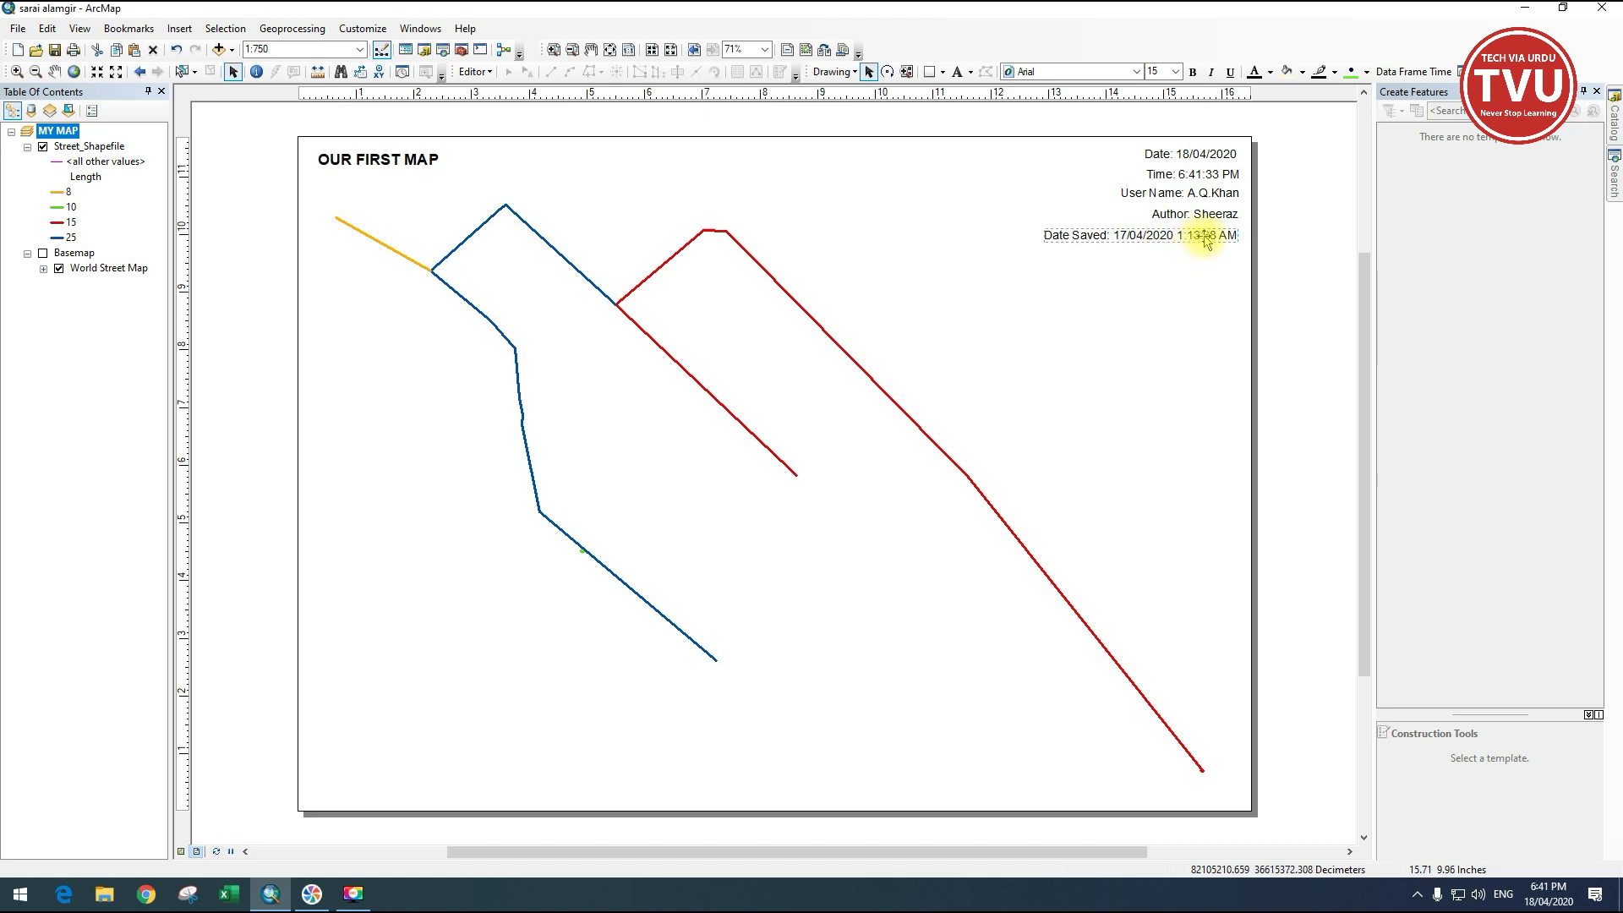
# Insert a Document Name dynamic text and place it below the date saved text on the layout page.
pyautogui.click(178, 33)
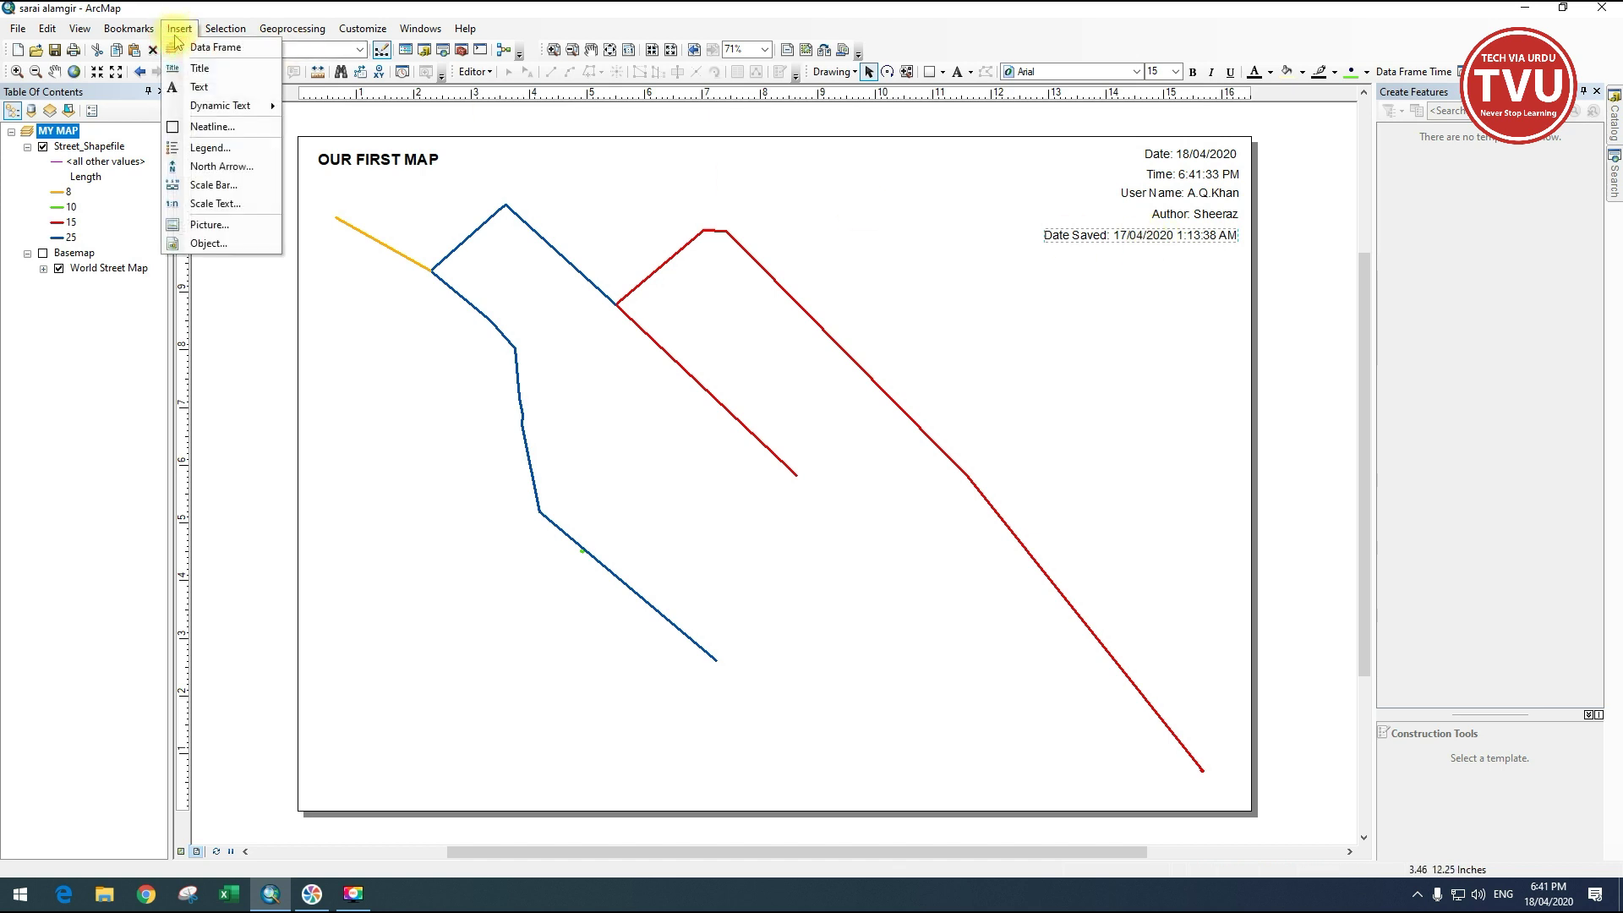
pyautogui.moveTo(180, 107)
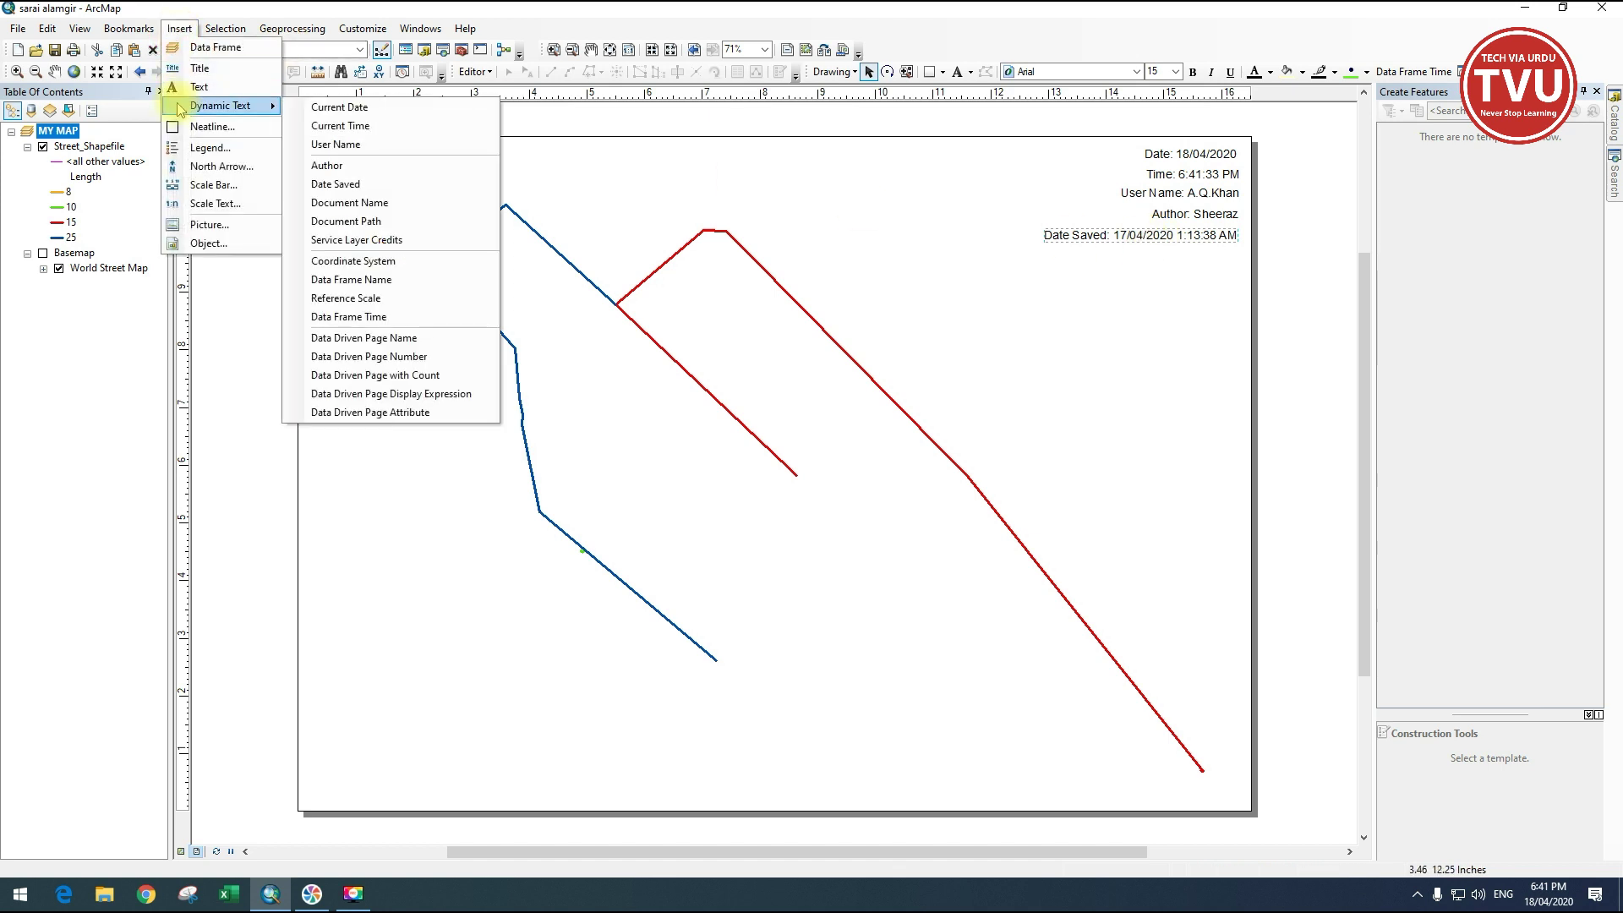
pyautogui.click(362, 204)
pyautogui.moveTo(848, 484); pyautogui.dragTo(1198, 267)
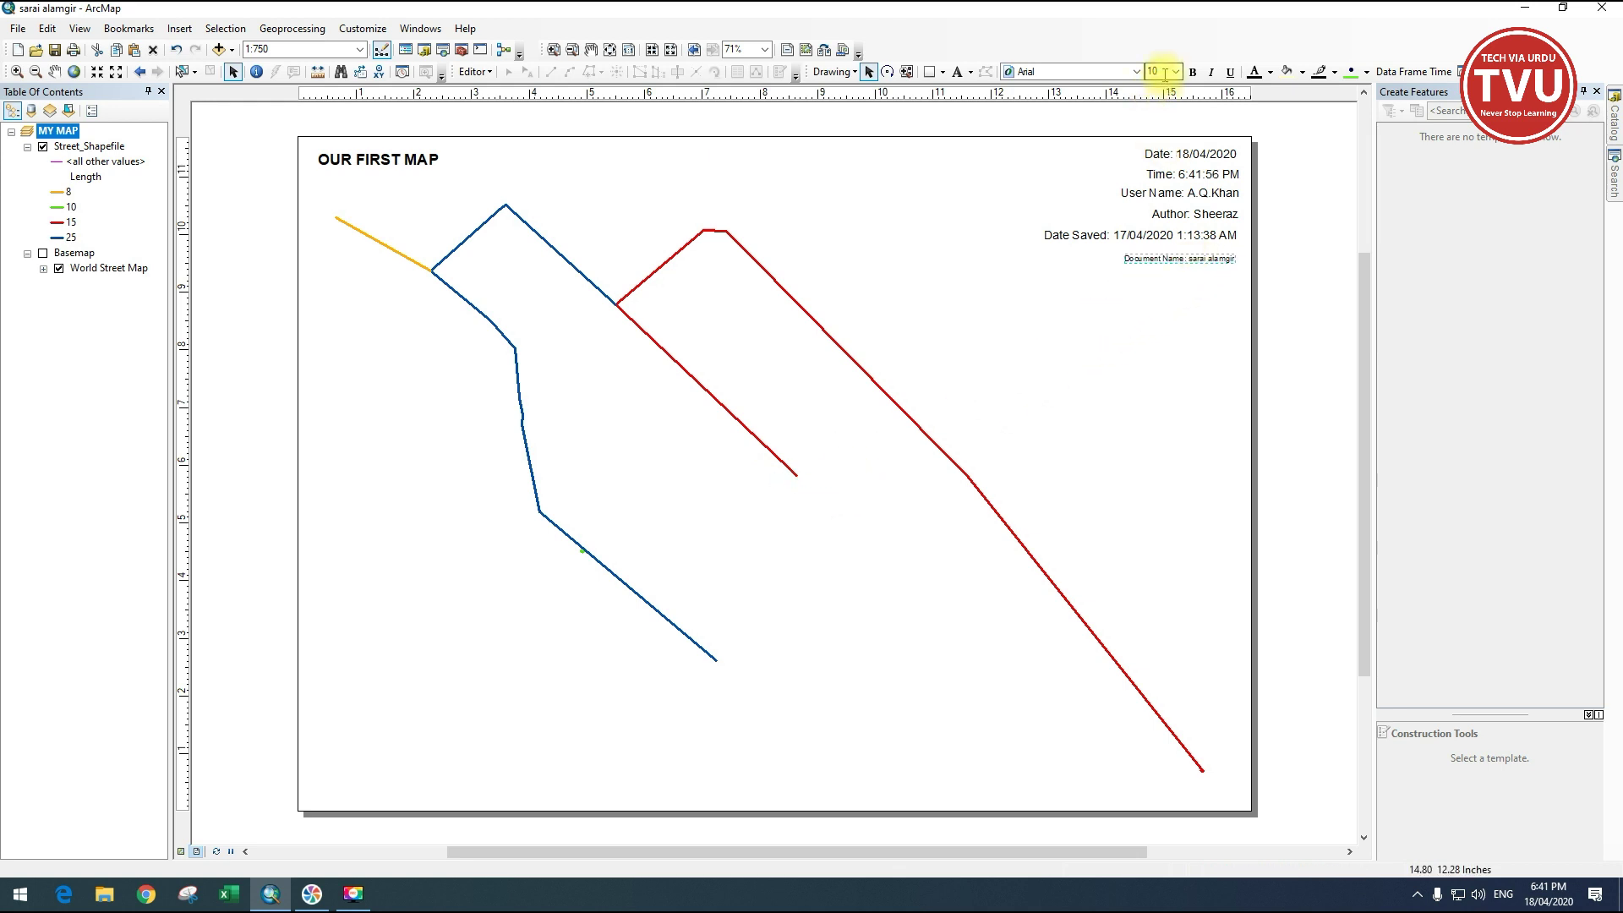
# Set the document name text's font size to 15 and align its right end with the text lines above.
pyautogui.write('15')
pyautogui.press('Return')
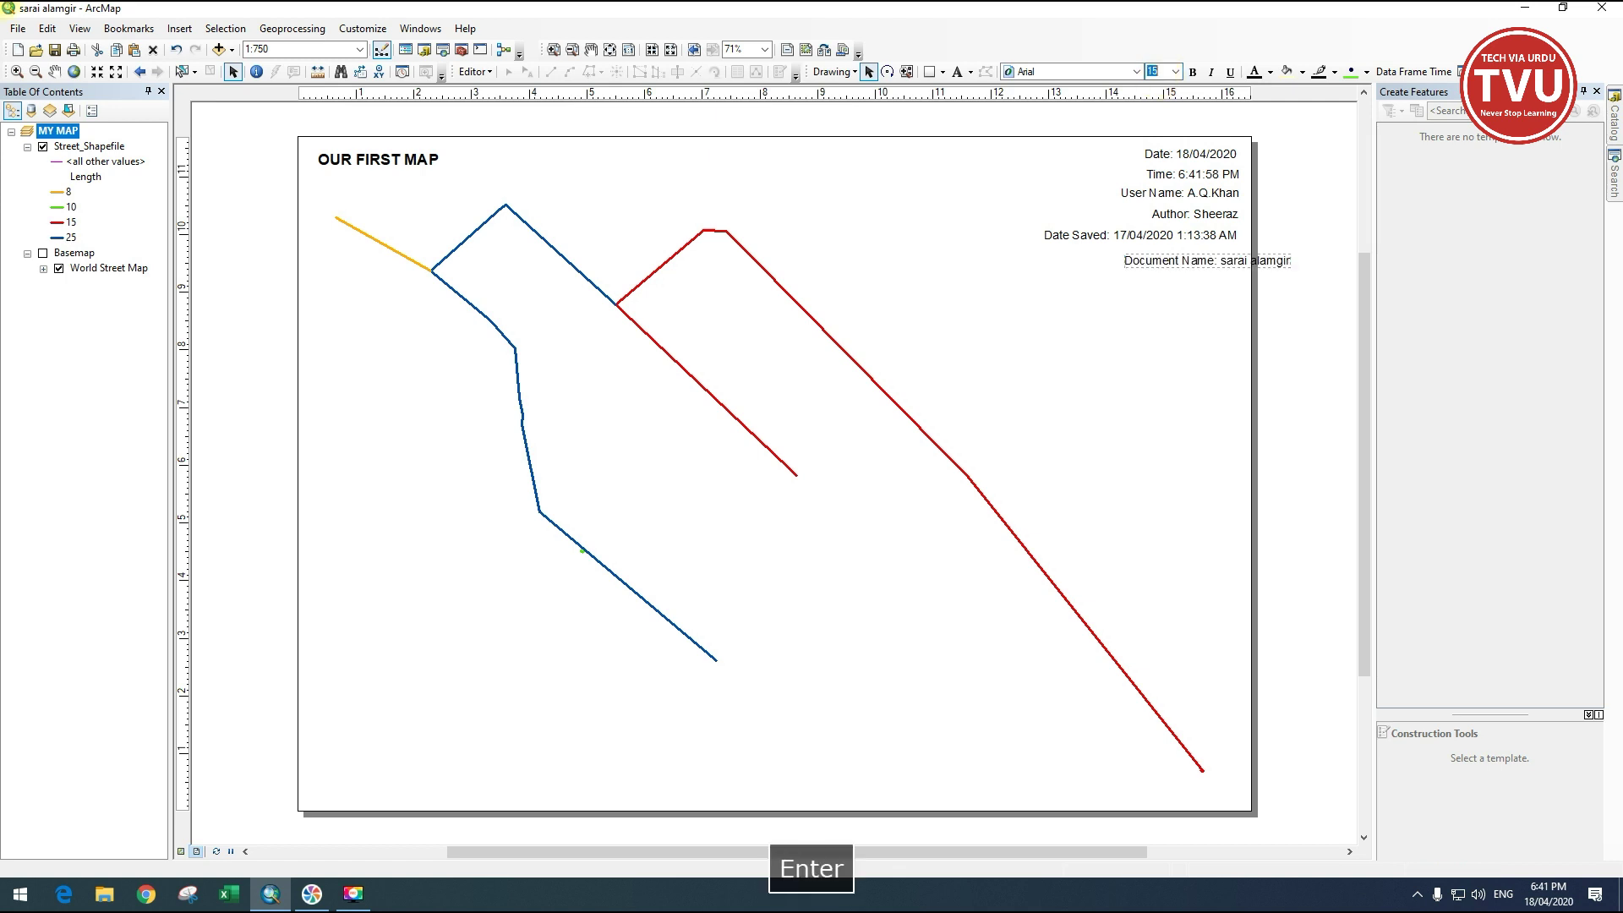
pyautogui.moveTo(1215, 262); pyautogui.dragTo(1163, 259)
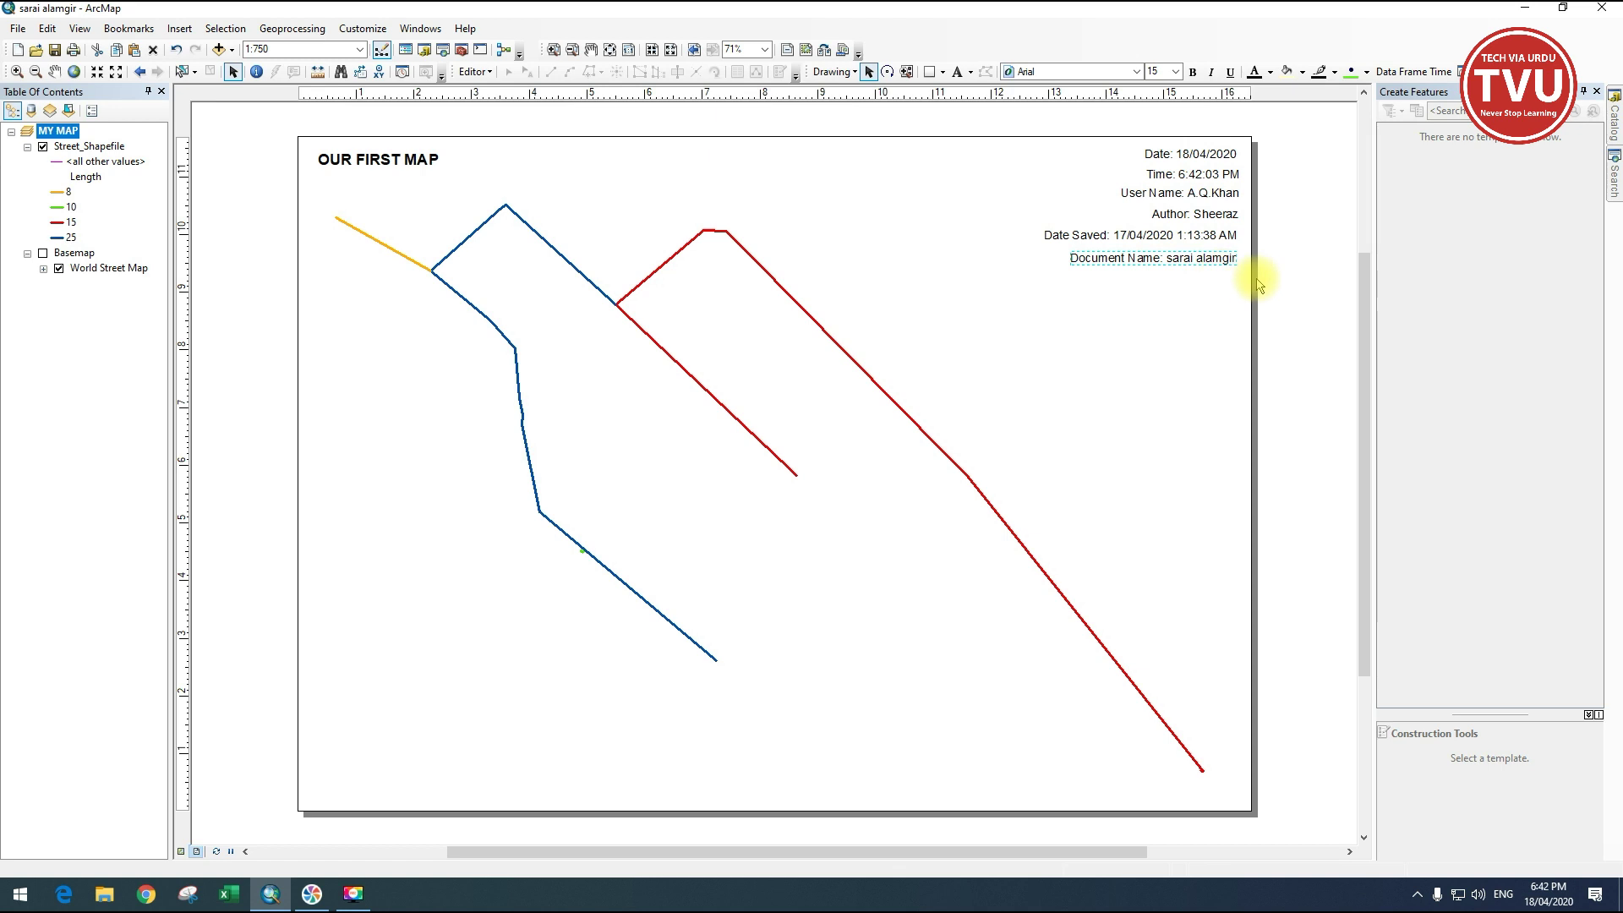
pyautogui.click(1285, 288)
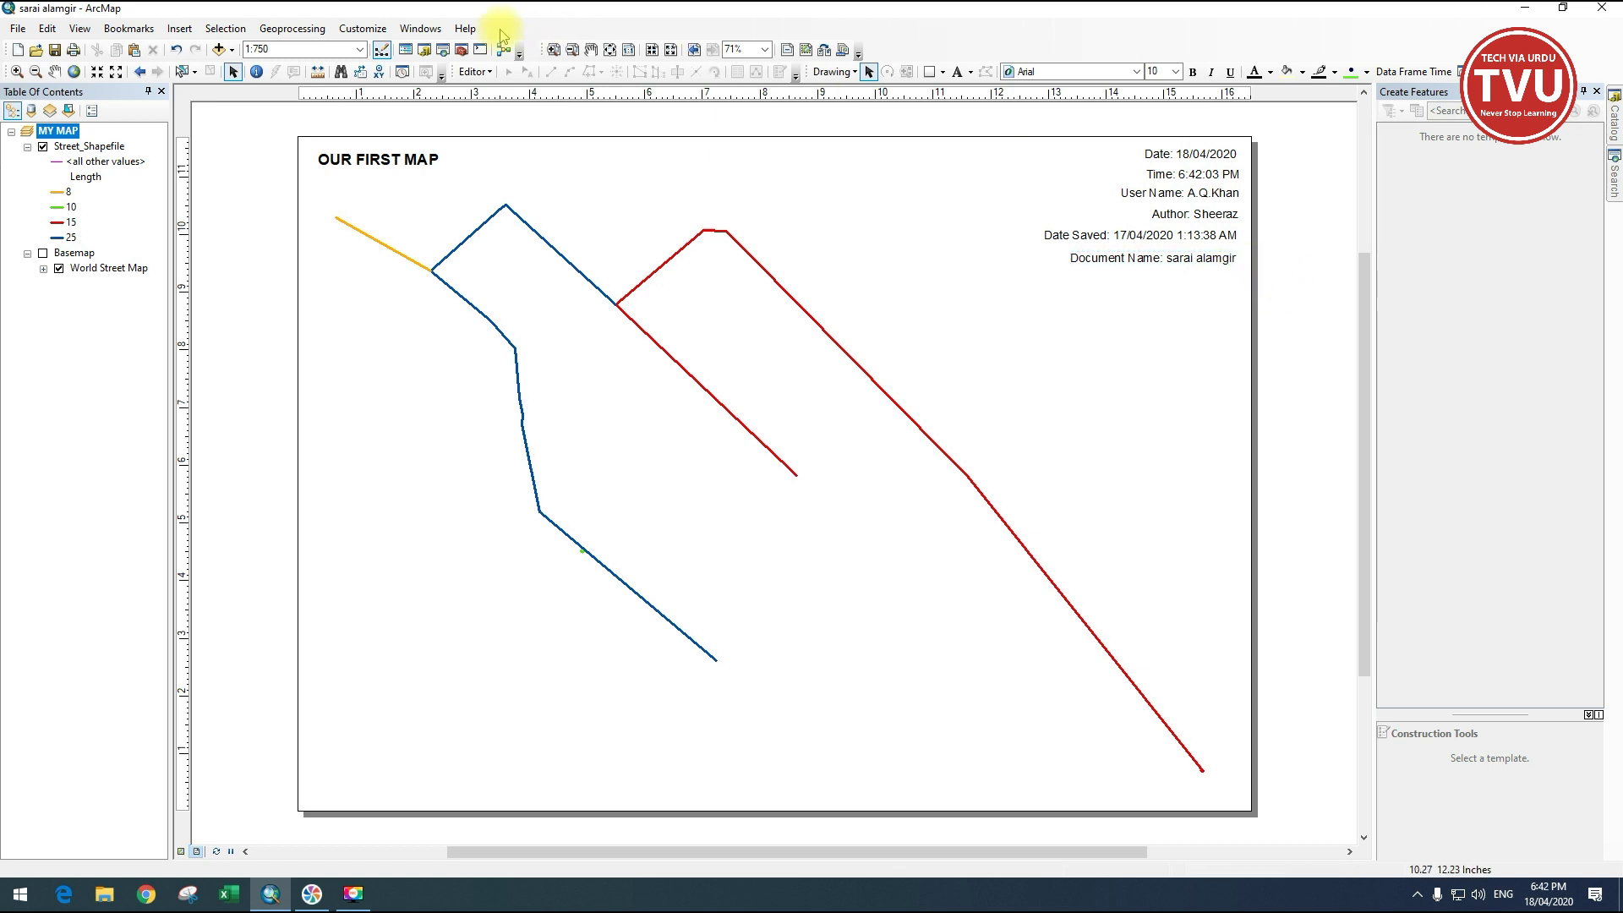
# Insert a Document Path dynamic text and place it below the document name on the layout page.
pyautogui.click(180, 29)
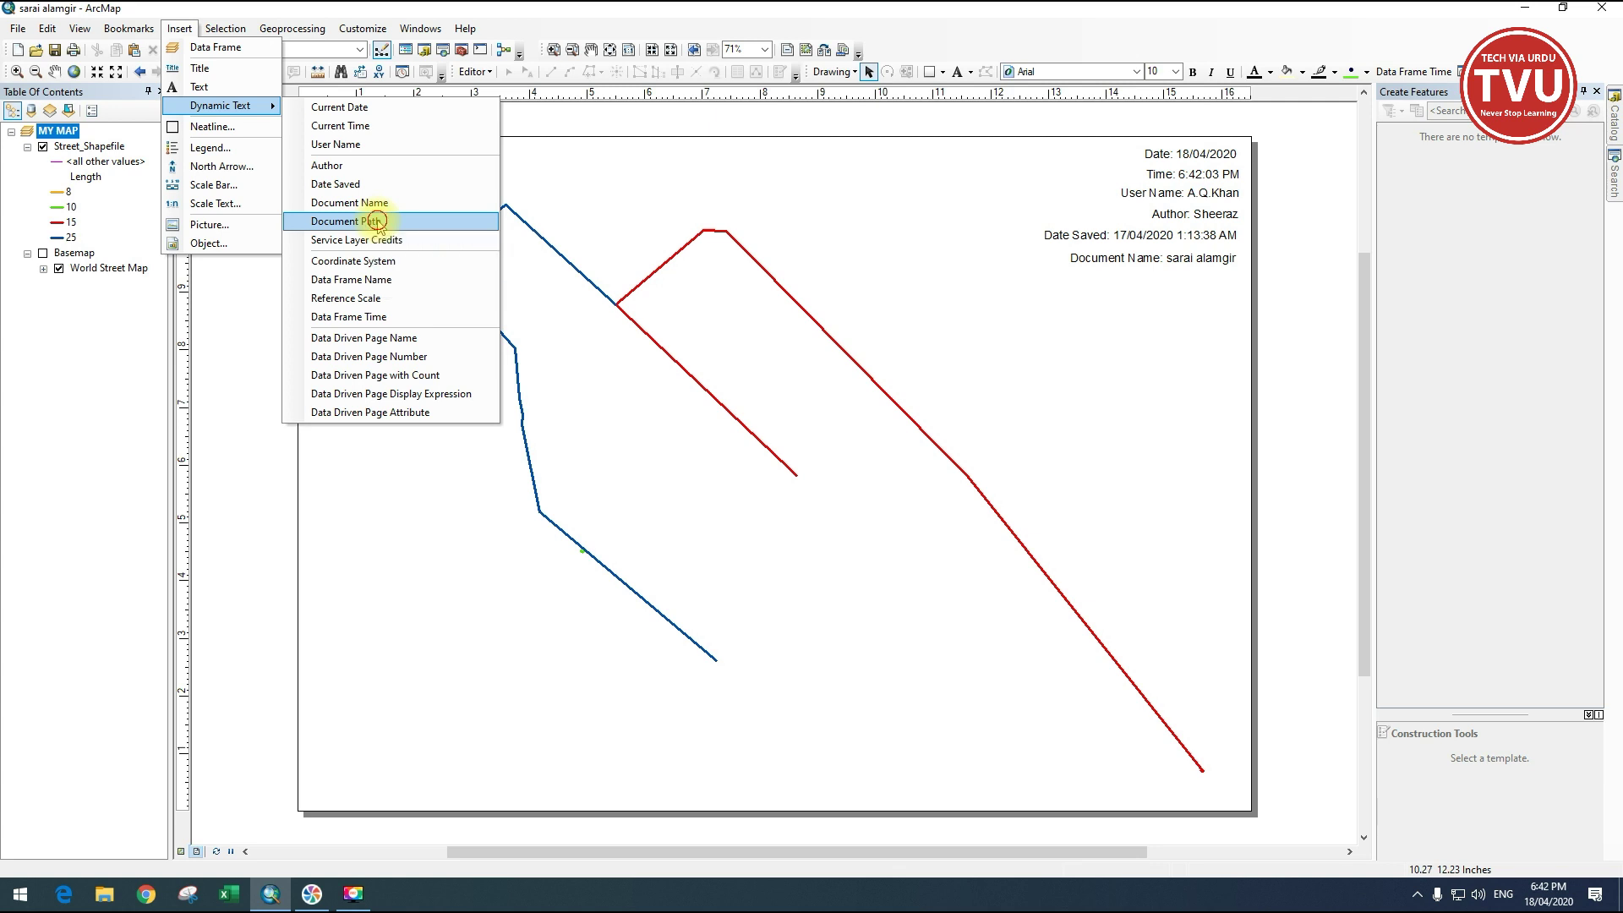
pyautogui.click(378, 222)
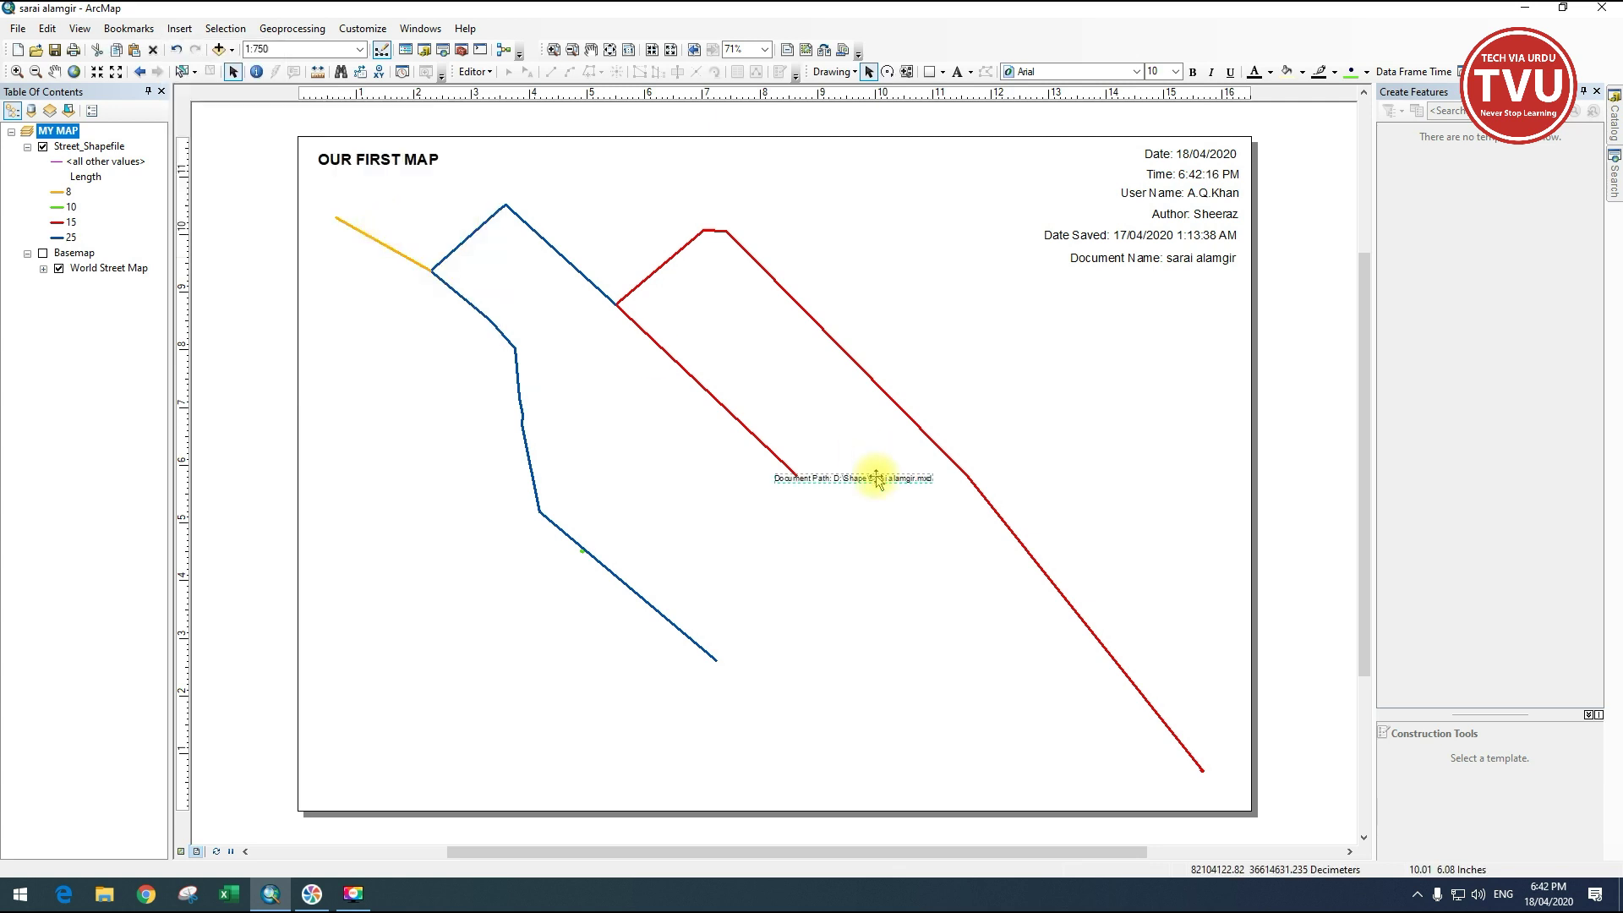
pyautogui.moveTo(859, 474); pyautogui.dragTo(1175, 284)
# Set the document path text's symbol size to 15 and align its right end with the text lines above.
pyautogui.click(1178, 284)
pyautogui.doubleClick(1178, 284)
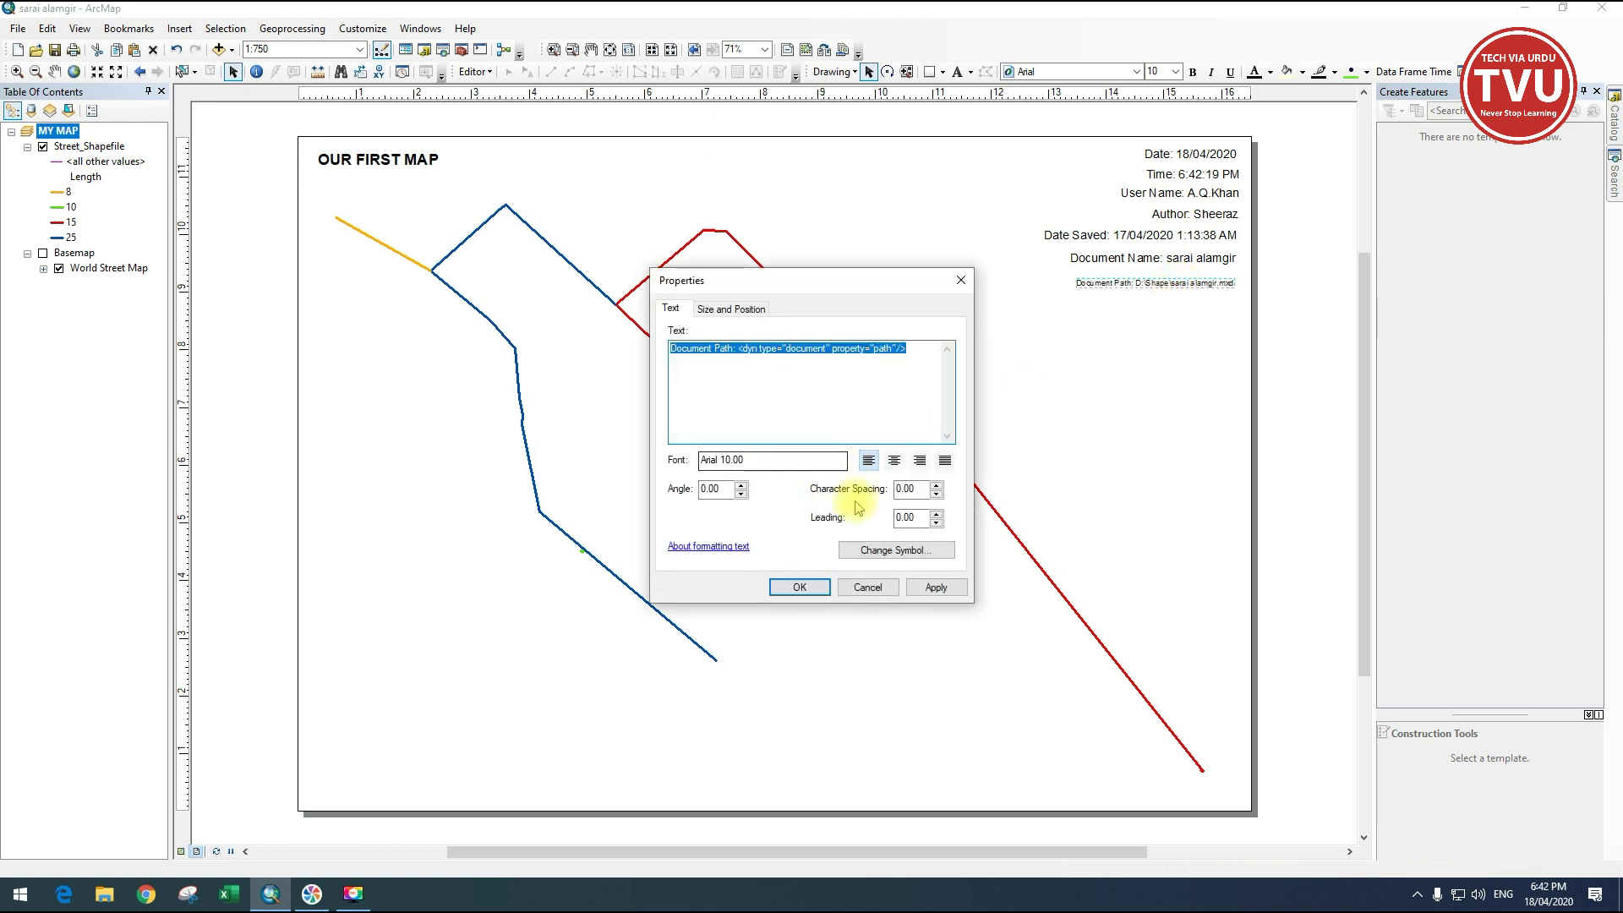
pyautogui.click(903, 553)
pyautogui.doubleClick(956, 437)
pyautogui.write('15')
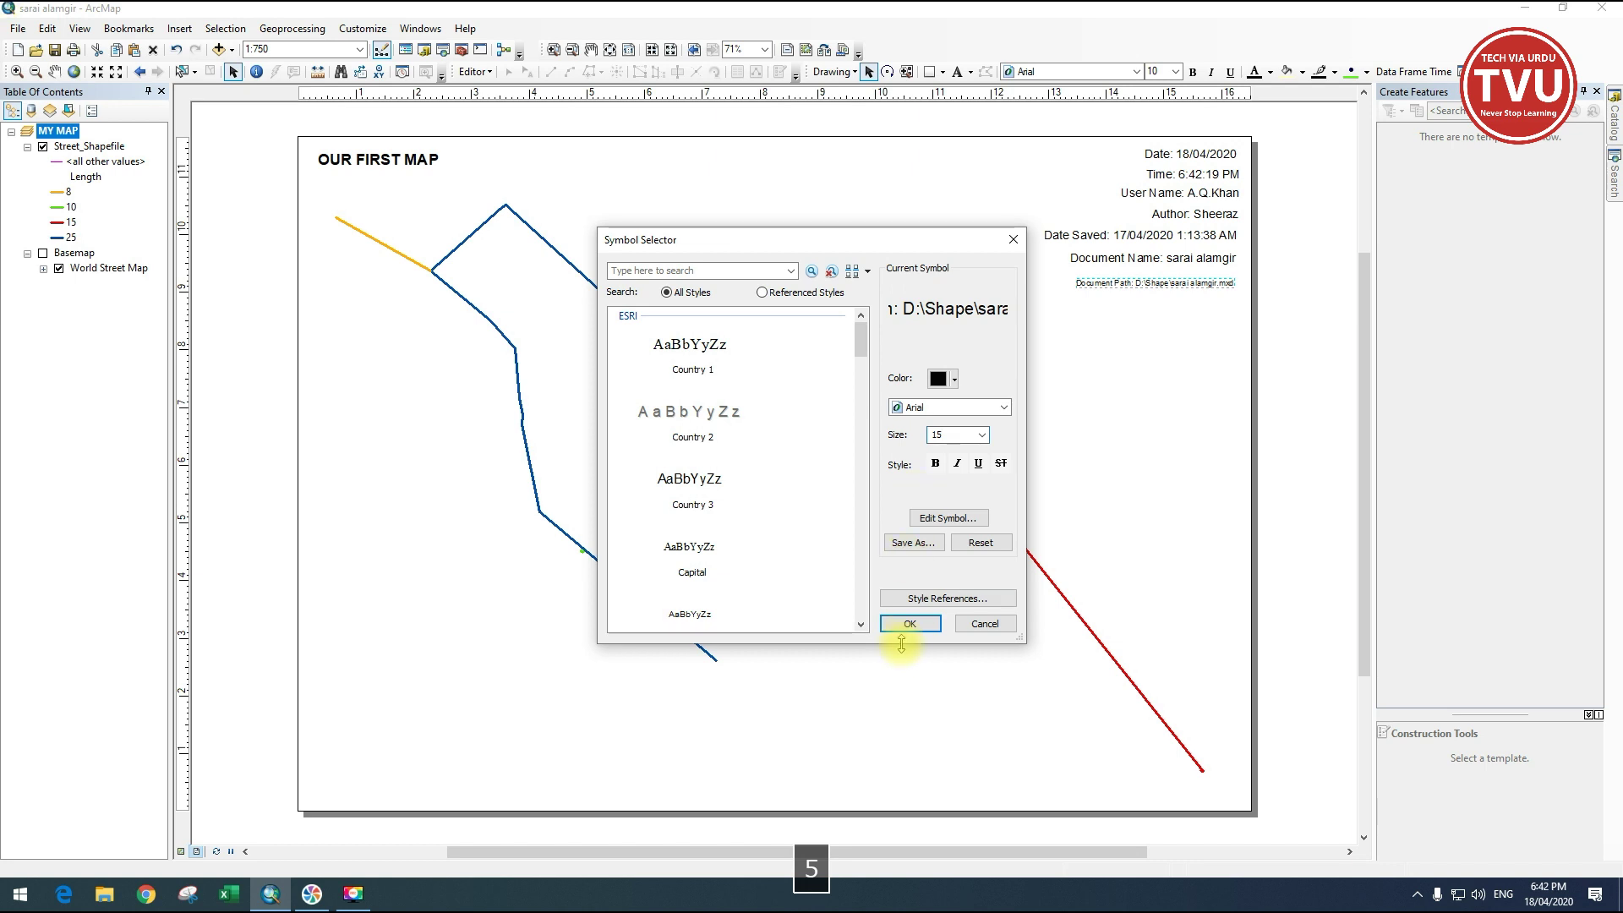
pyautogui.click(908, 624)
pyautogui.click(802, 587)
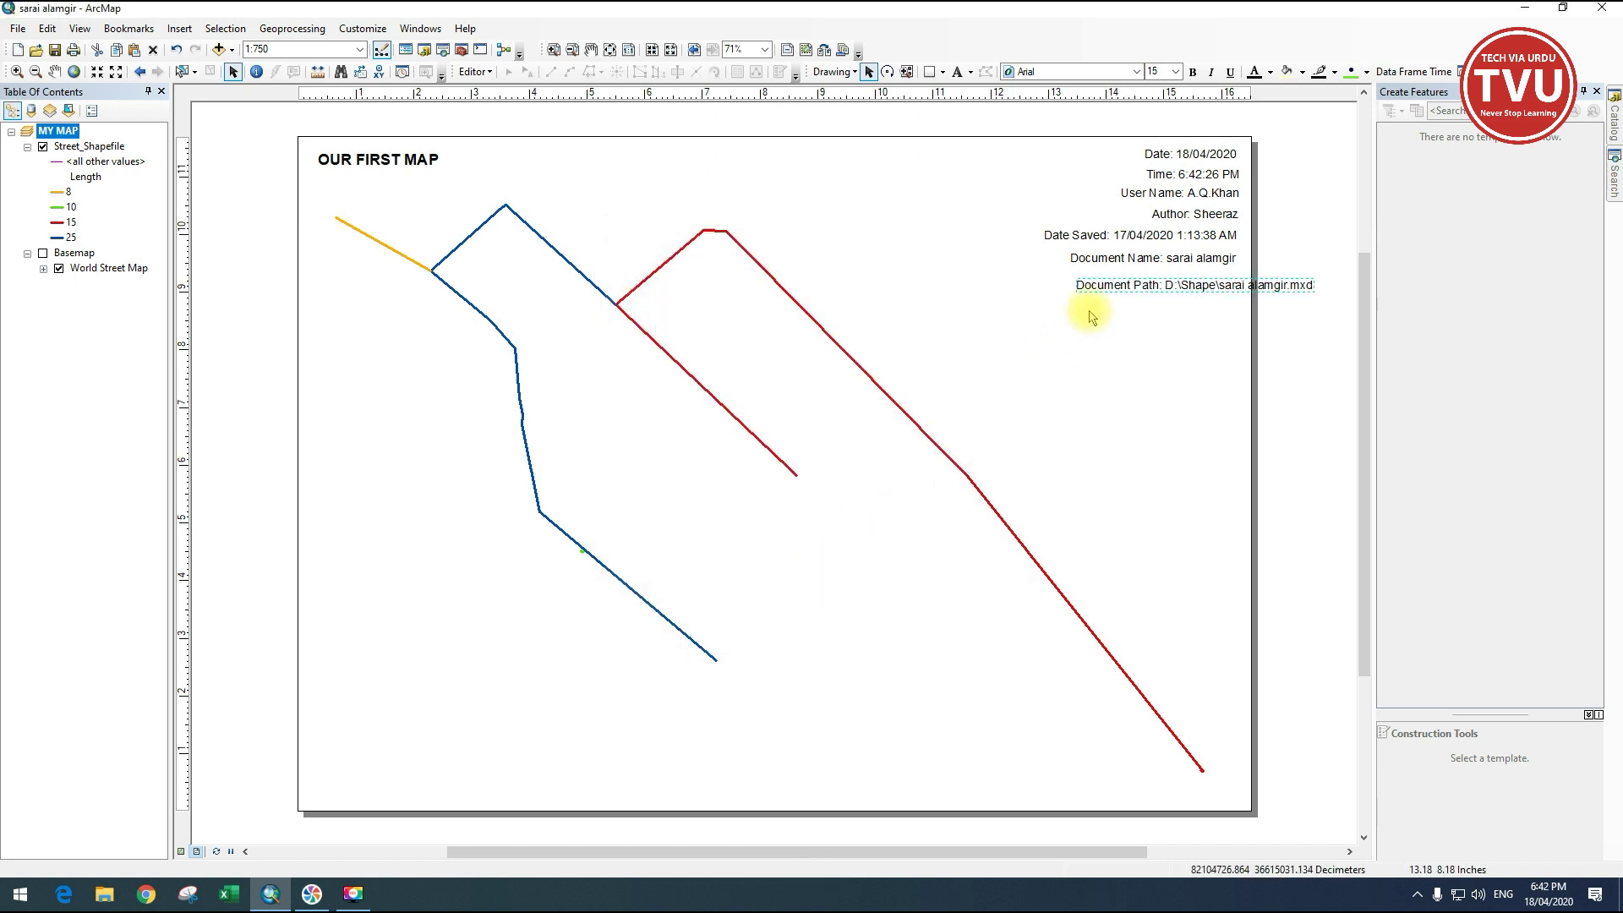
pyautogui.moveTo(1105, 294); pyautogui.dragTo(1029, 284)
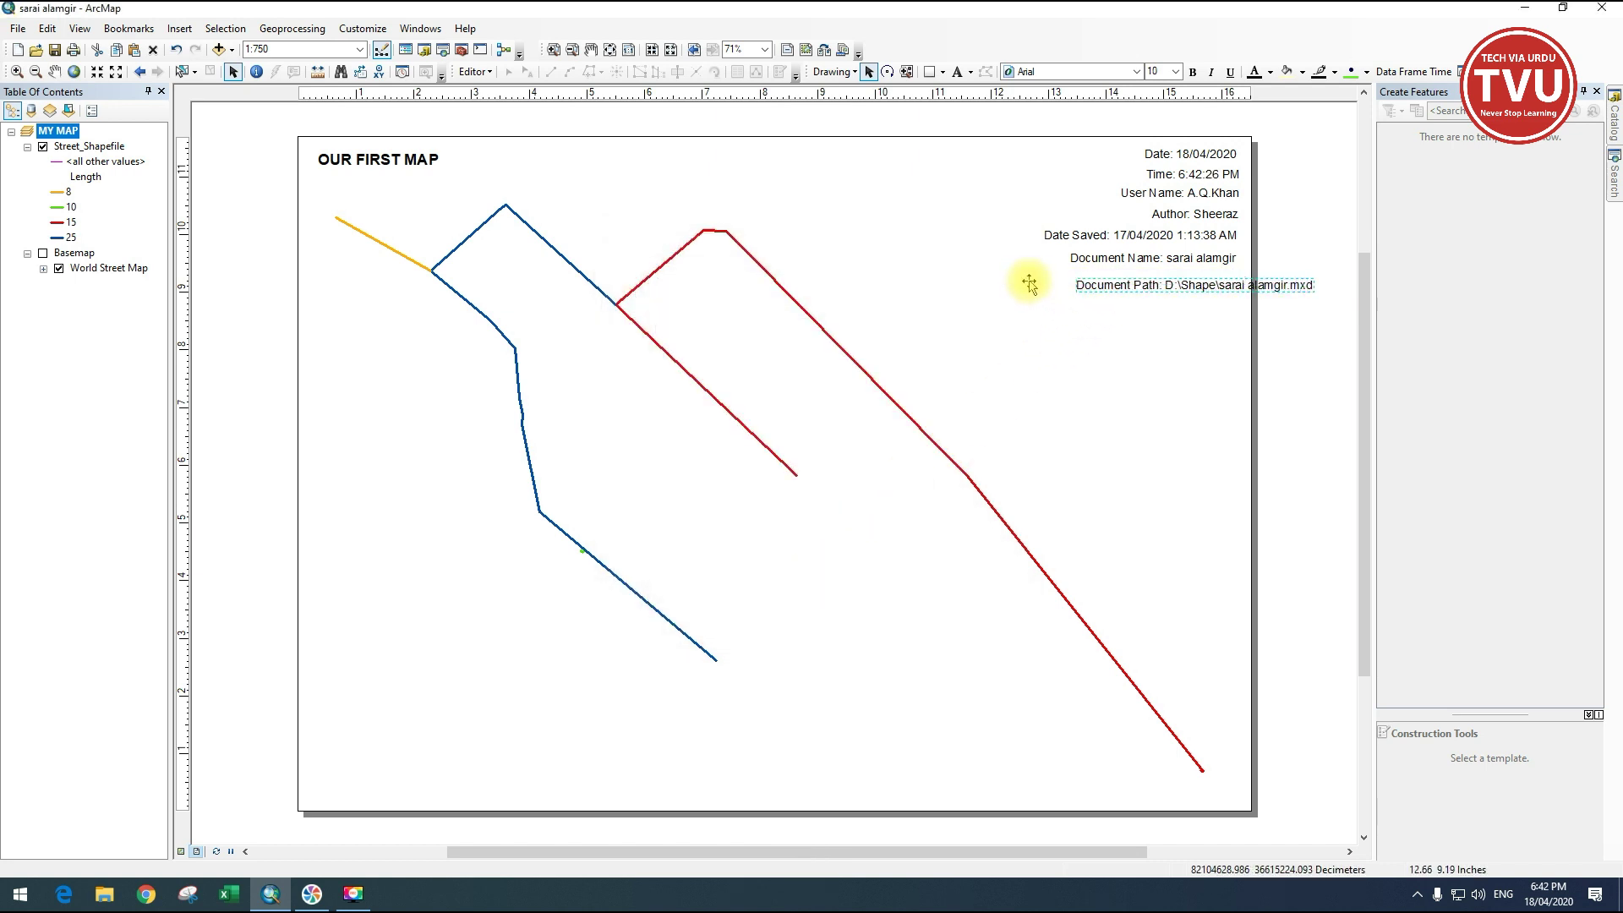
pyautogui.click(1278, 321)
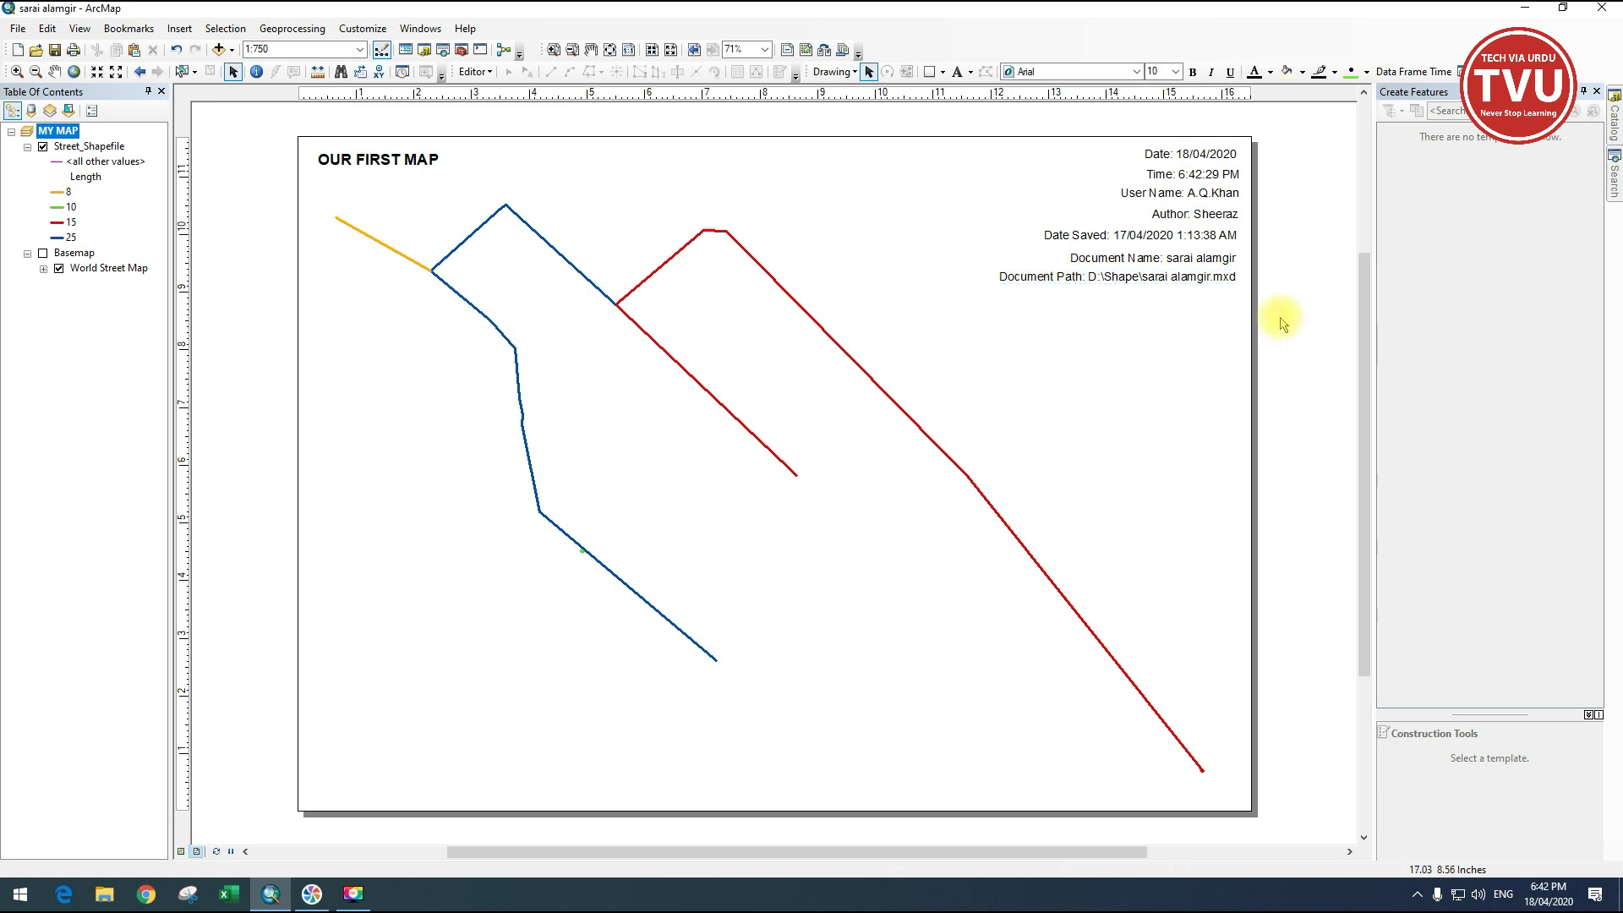
# Insert a Service Layer Credits dynamic text and place it below the document path on the layout page.
pyautogui.click(179, 28)
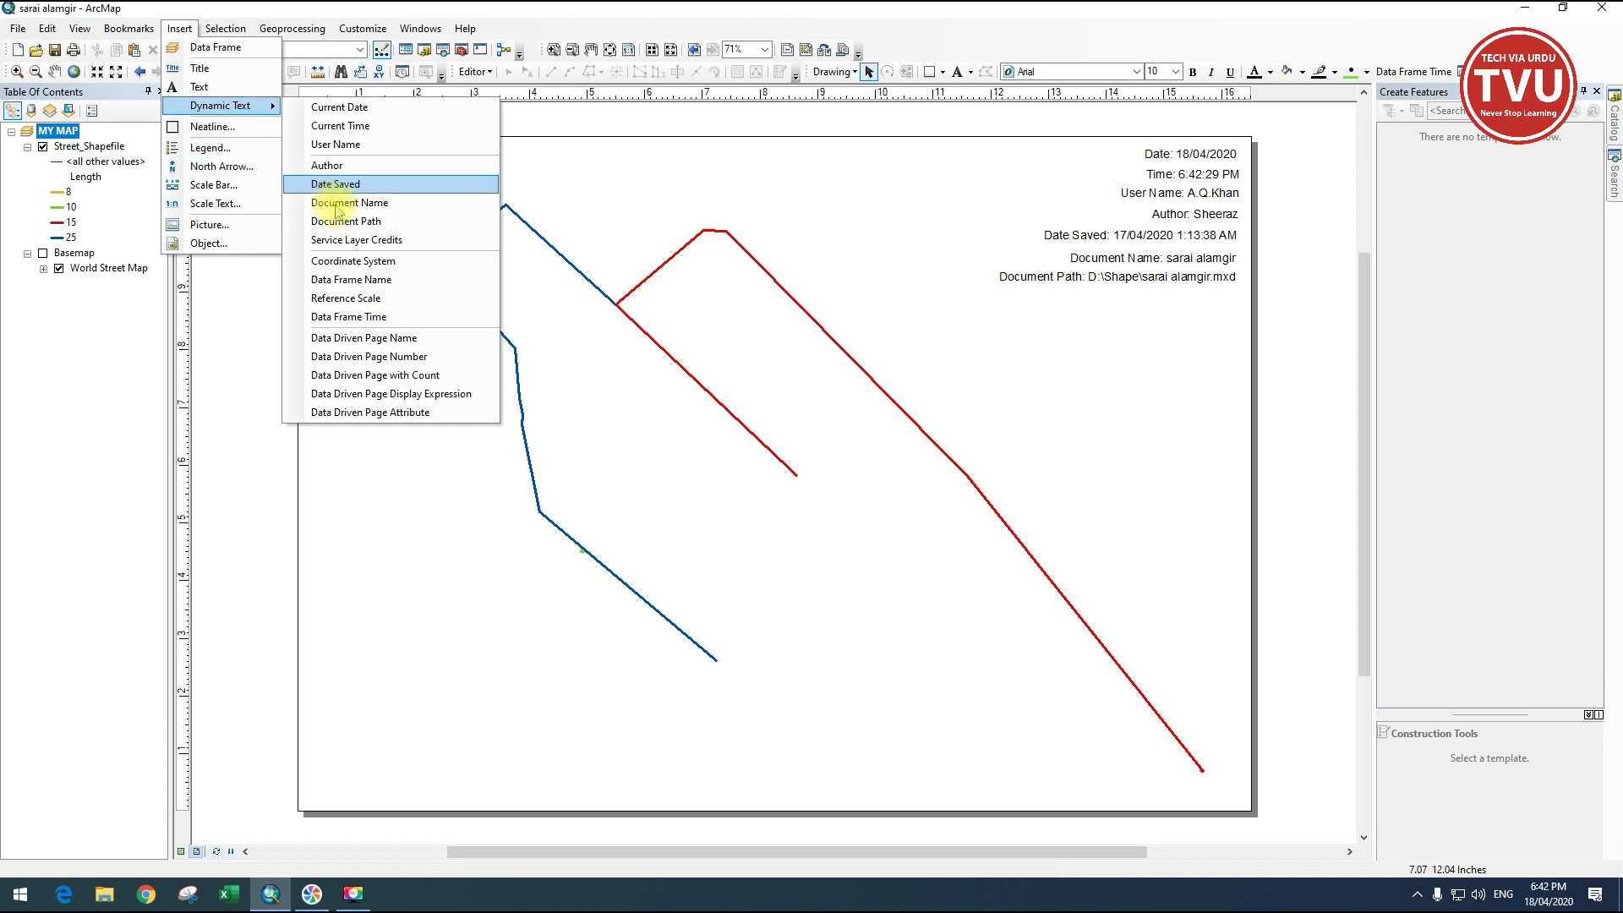
pyautogui.click(385, 240)
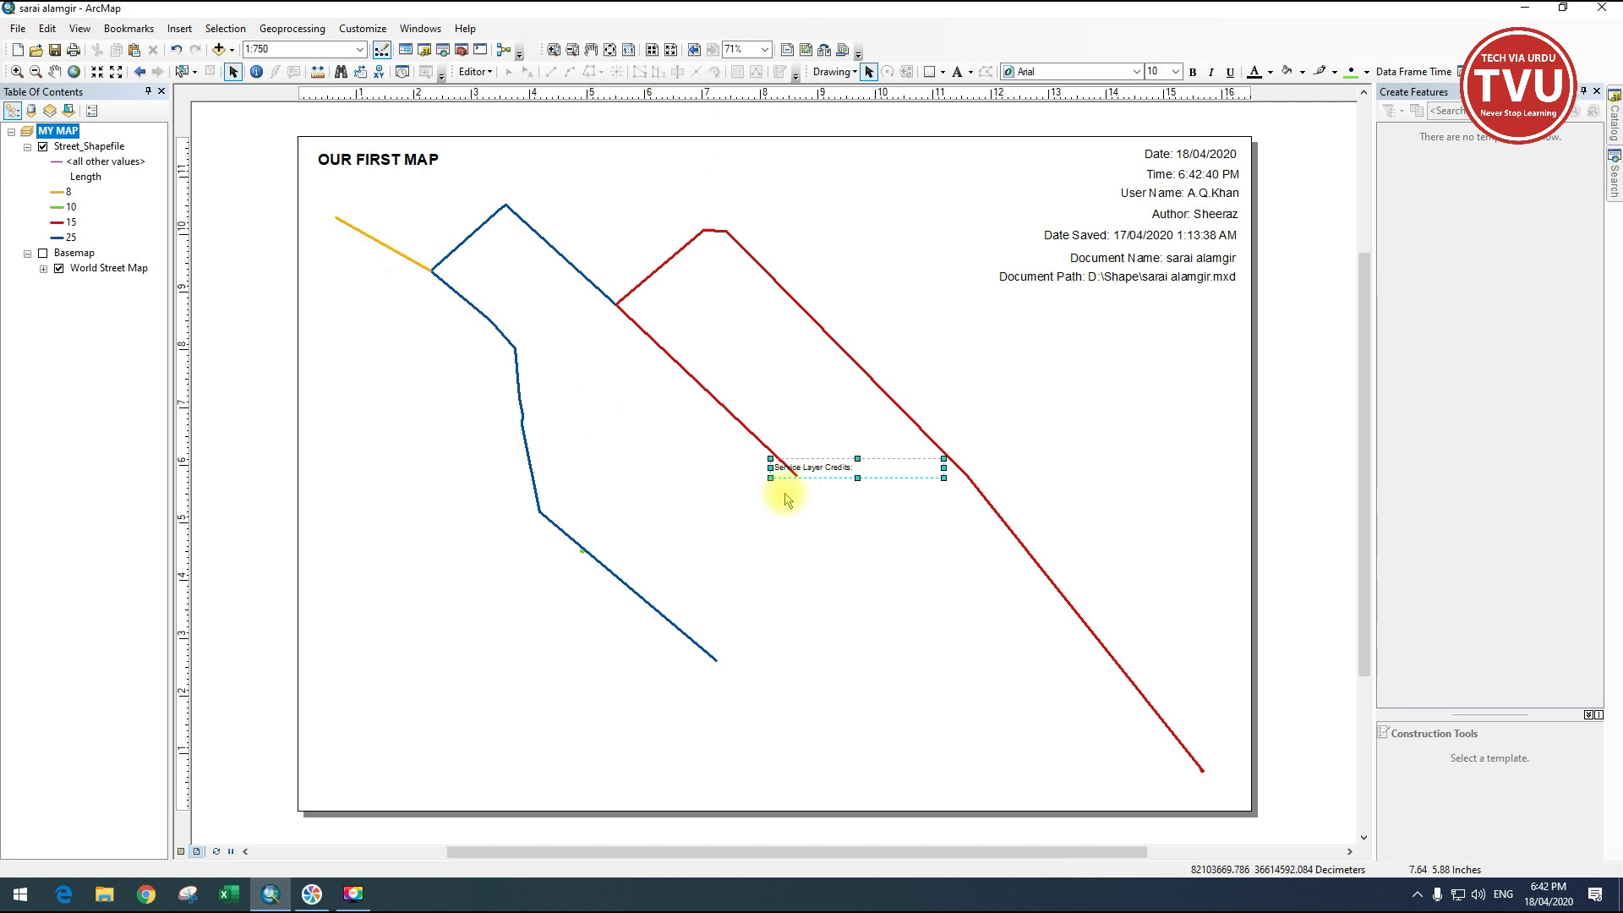
pyautogui.moveTo(830, 476); pyautogui.dragTo(1061, 314)
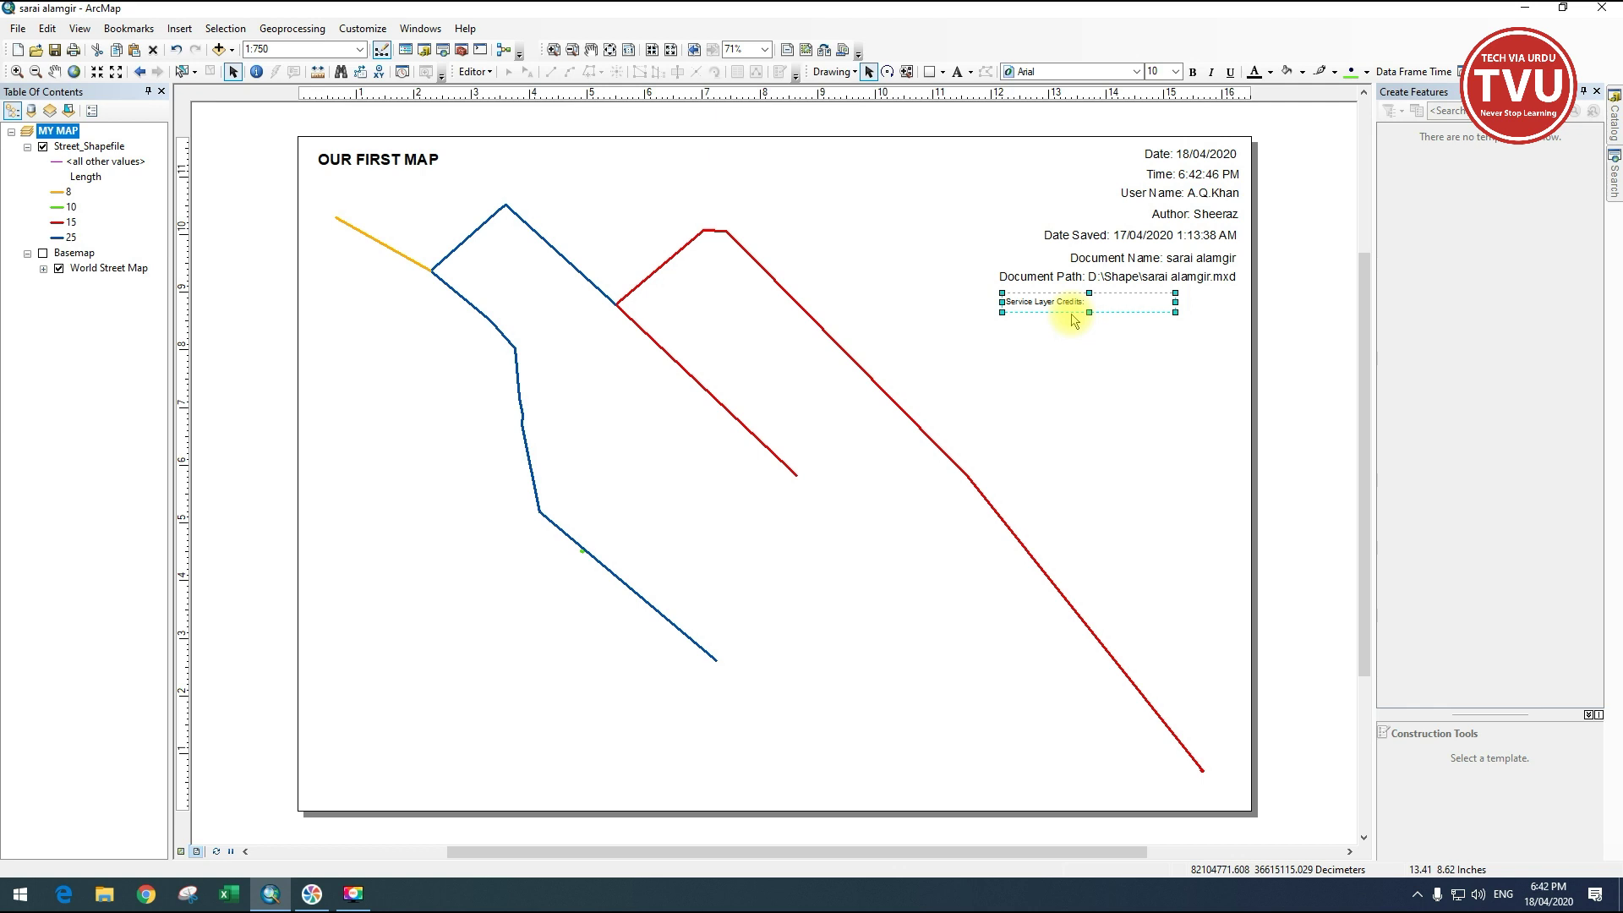
# Set the service layer credits text's symbol size to 15.
pyautogui.click(1154, 72)
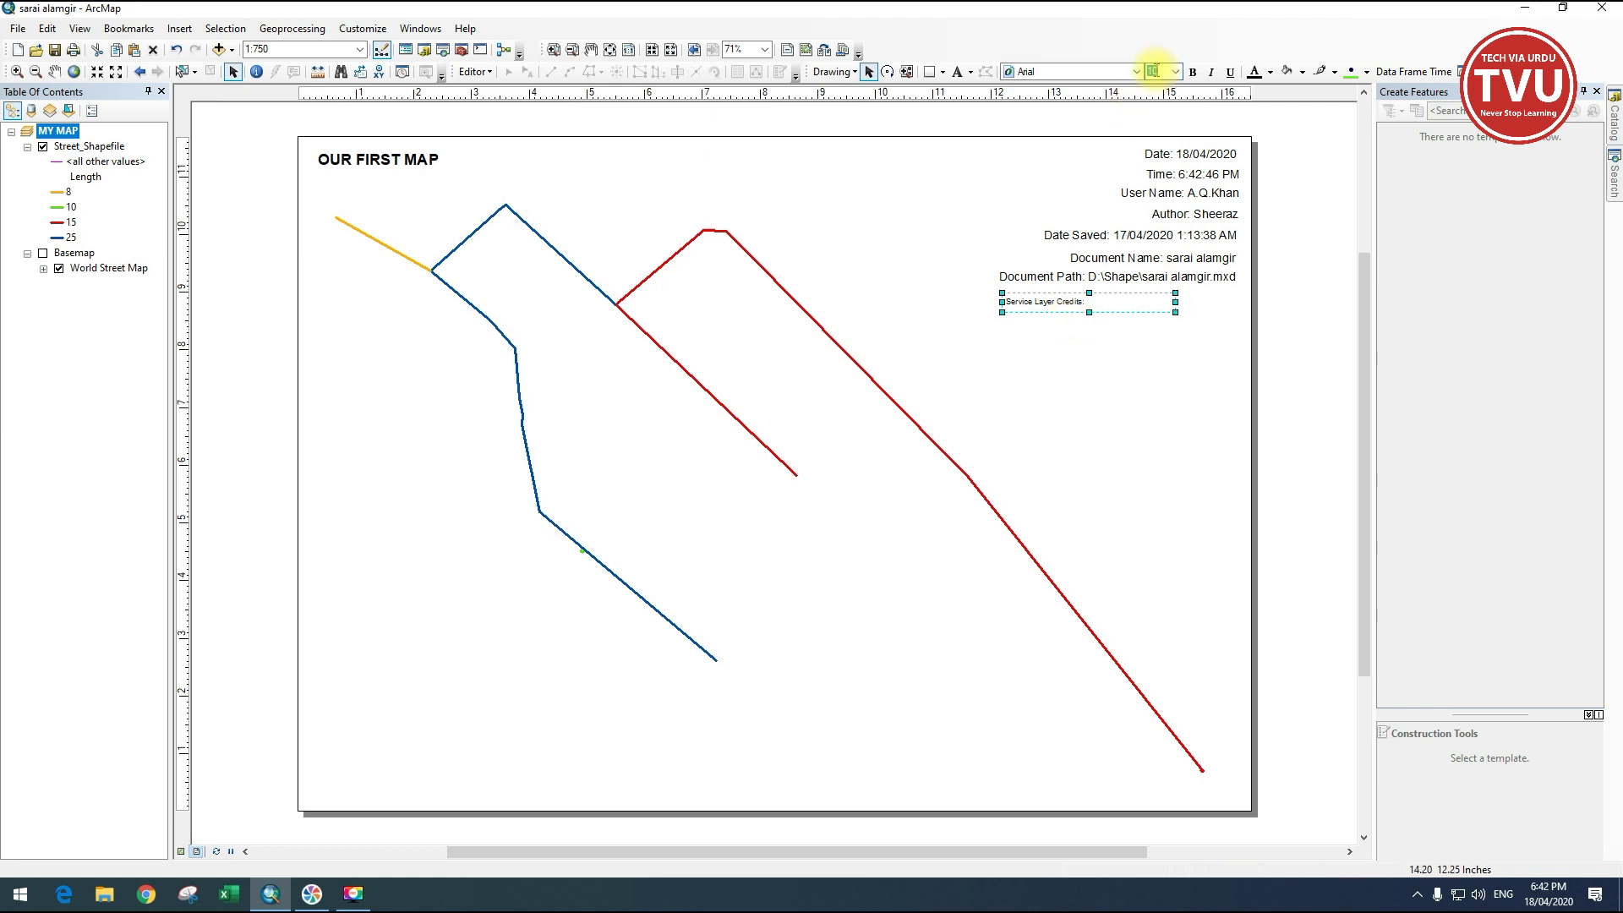
pyautogui.doubleClick(1048, 302)
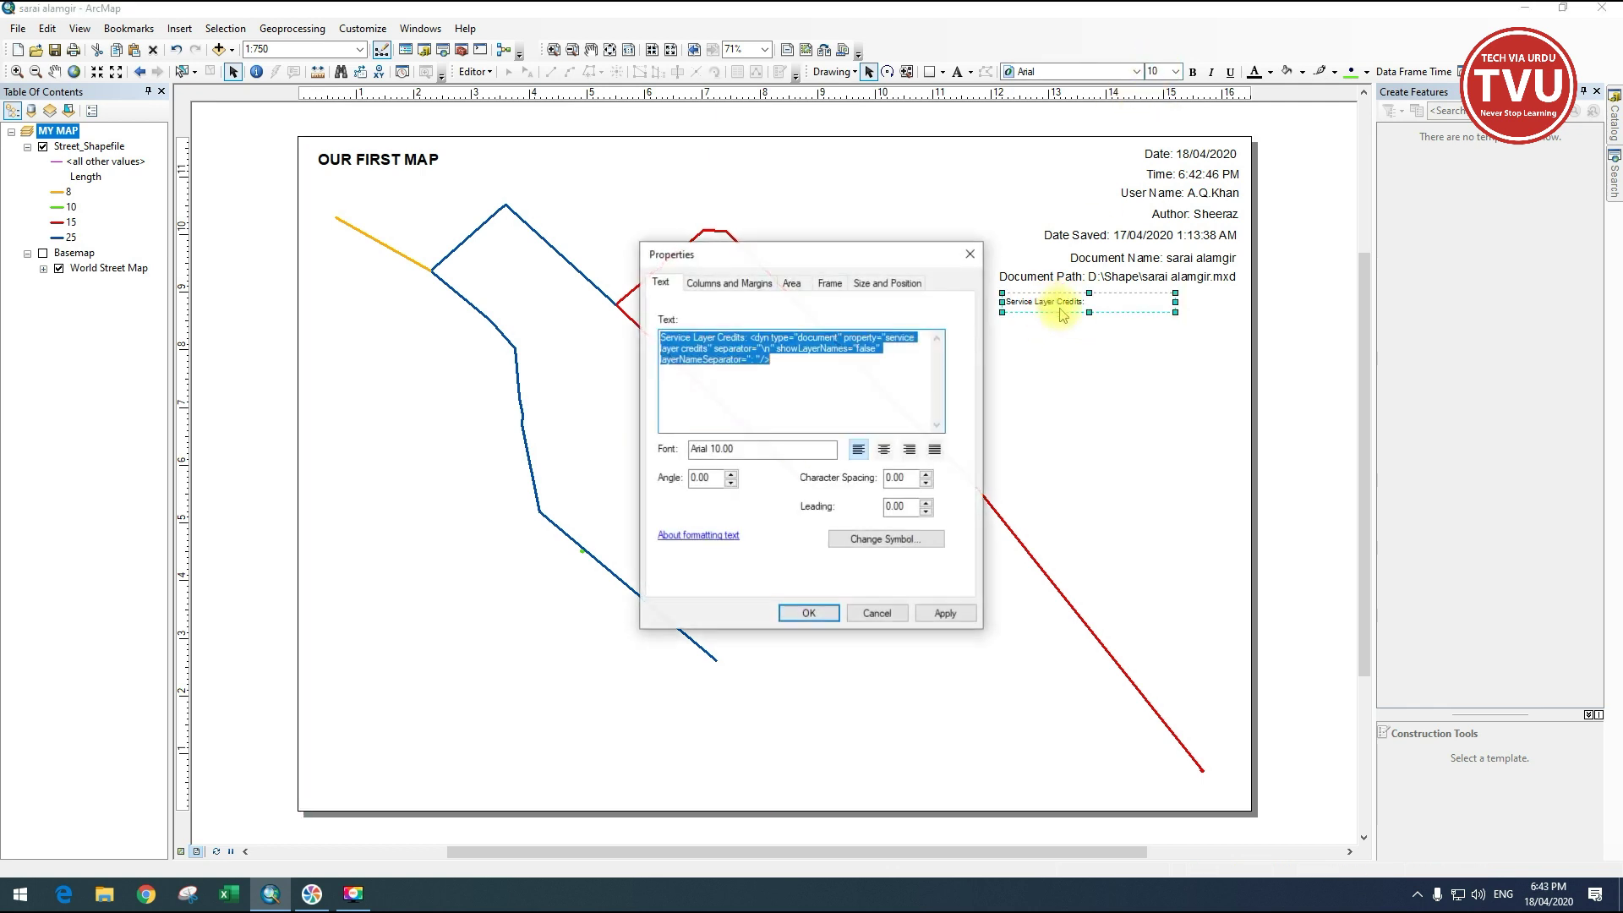
pyautogui.click(908, 548)
pyautogui.doubleClick(941, 435)
pyautogui.write('15')
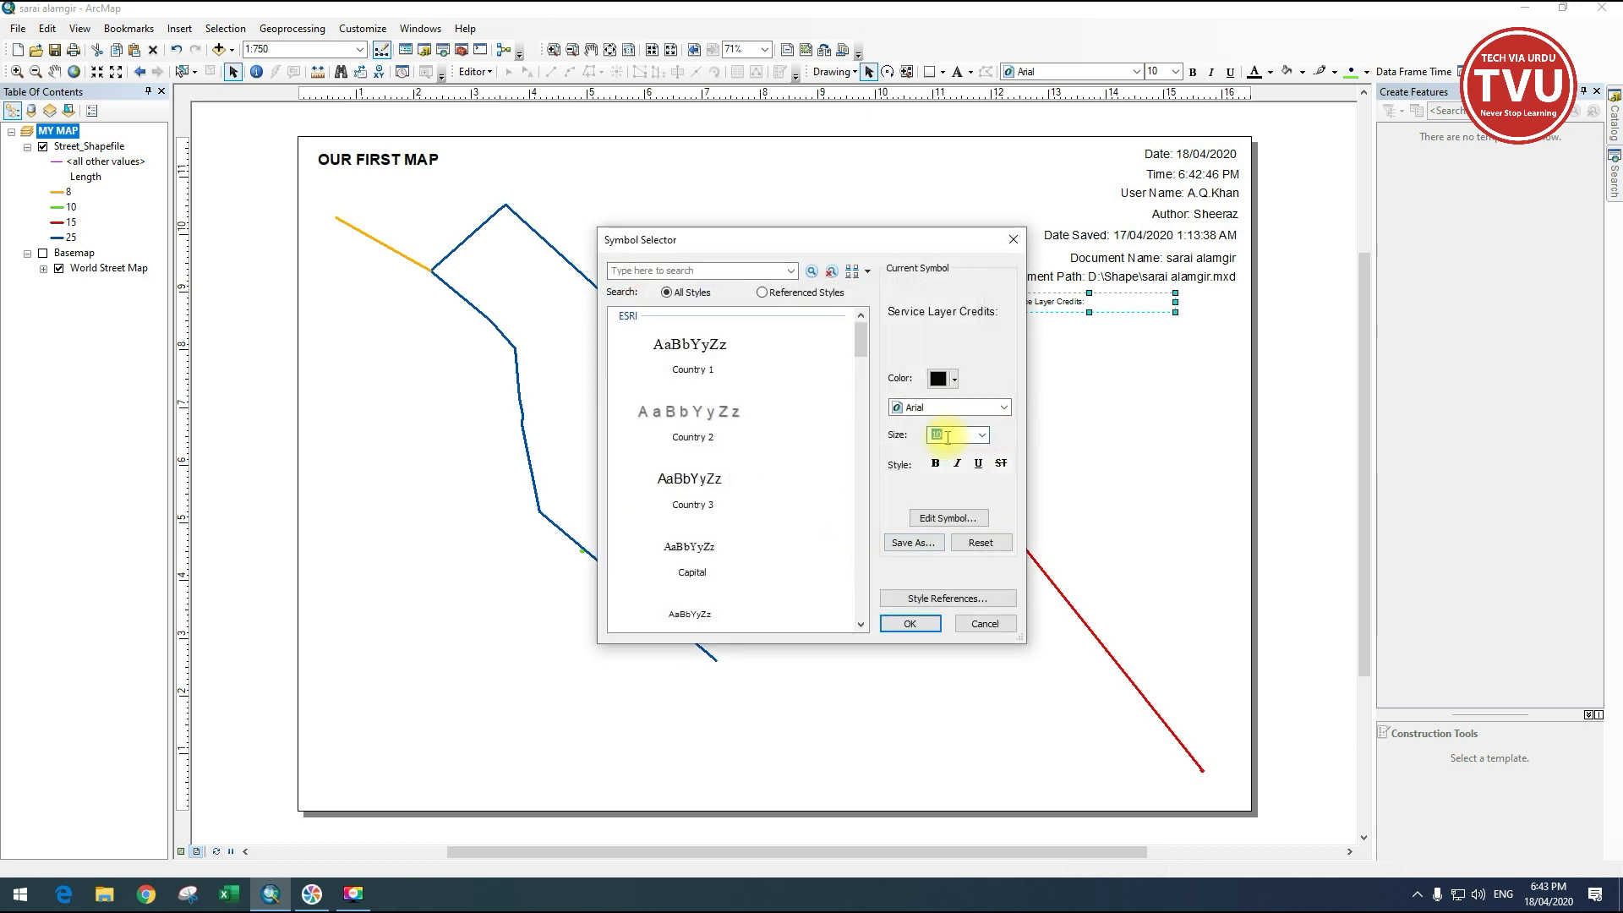
pyautogui.click(922, 623)
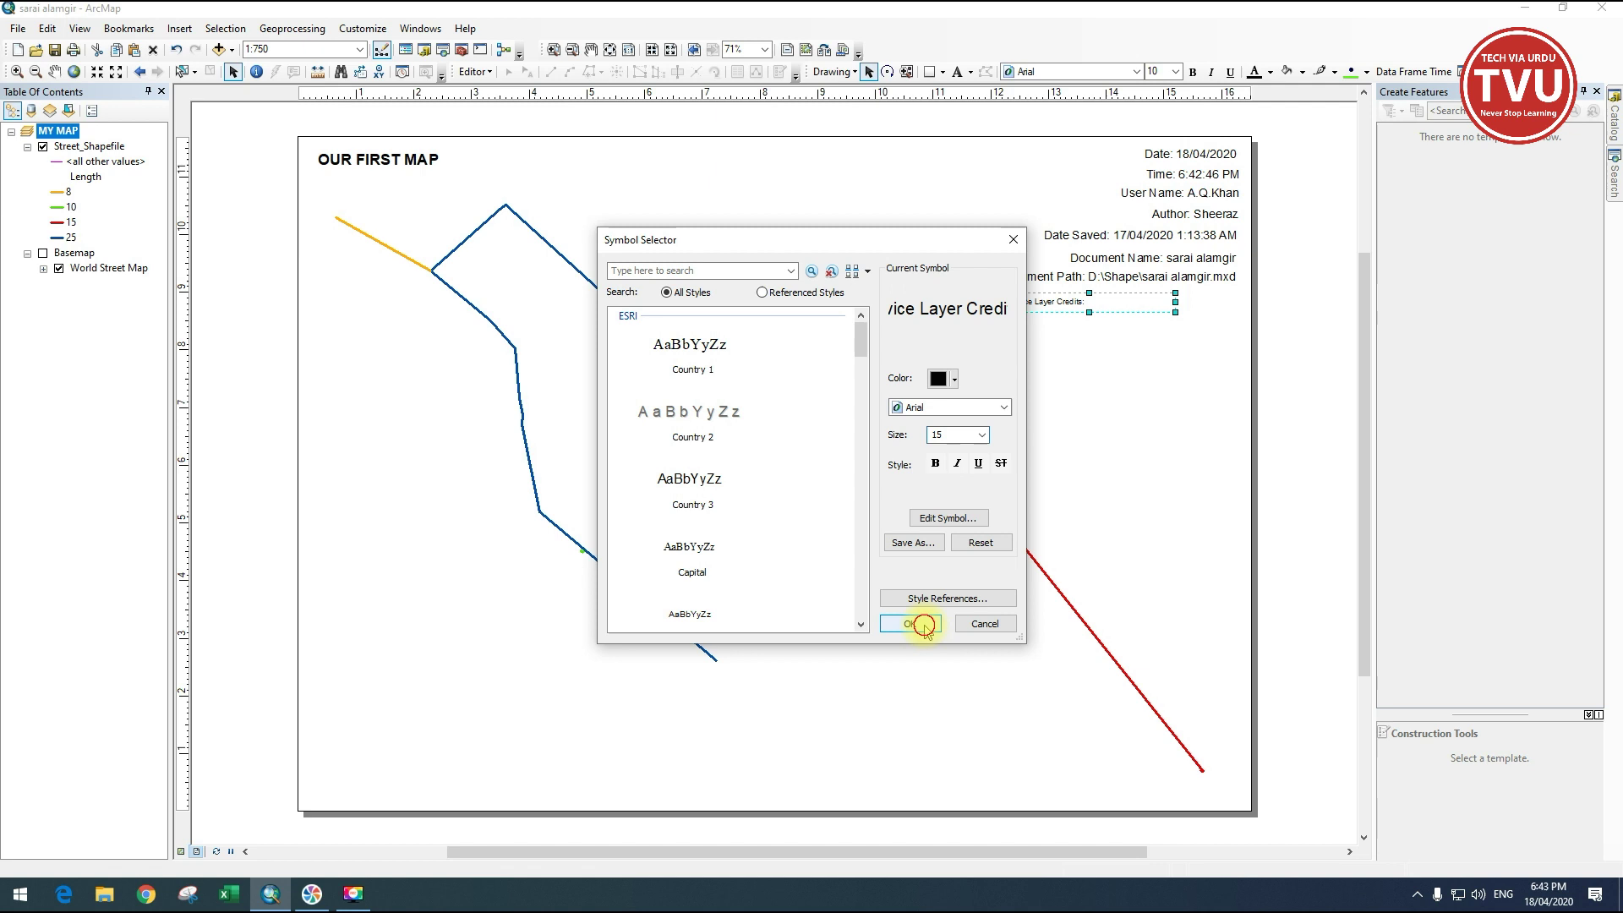
pyautogui.click(799, 616)
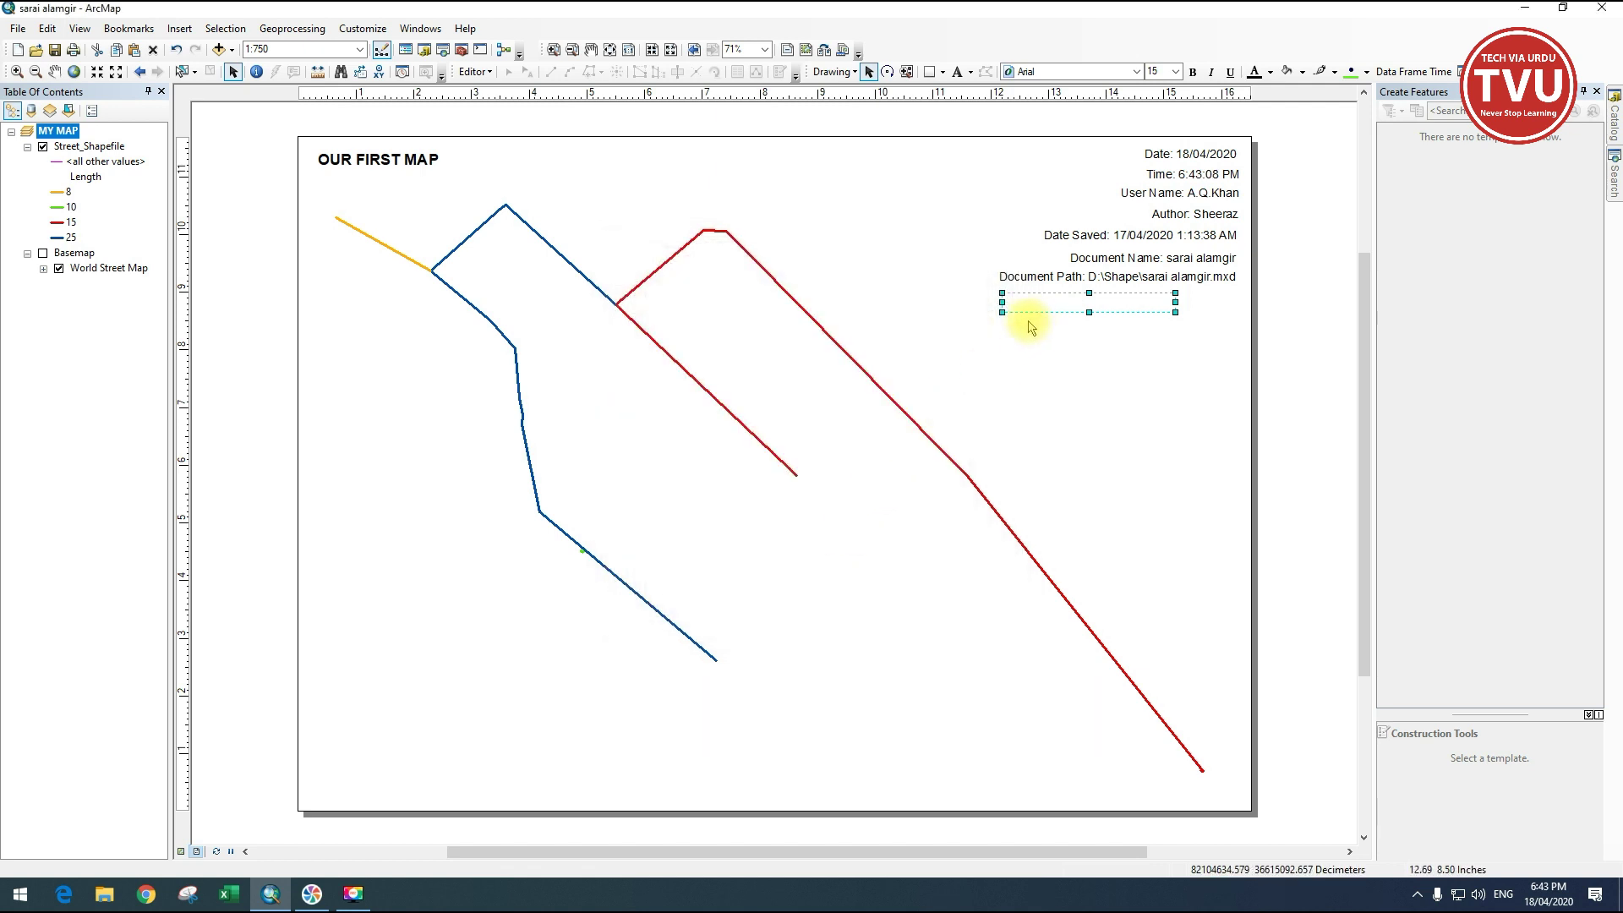
# Turn on the Basemap layer and enlarge the service layer credits text box to fit the full credits.
pyautogui.moveTo(1003, 314); pyautogui.dragTo(987, 352)
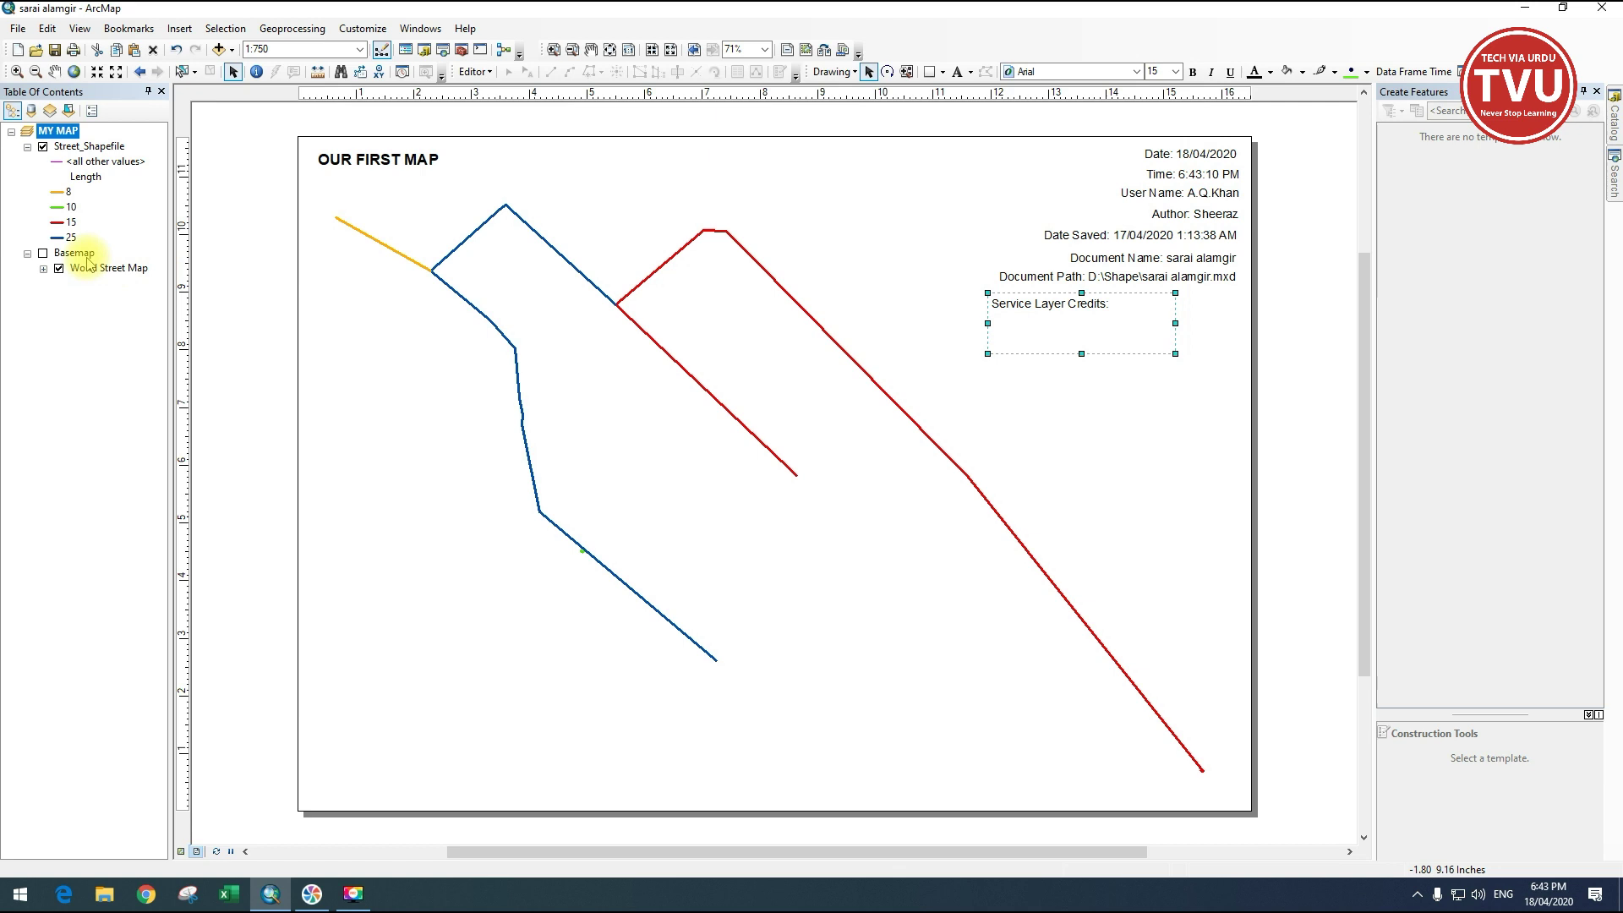
pyautogui.click(42, 255)
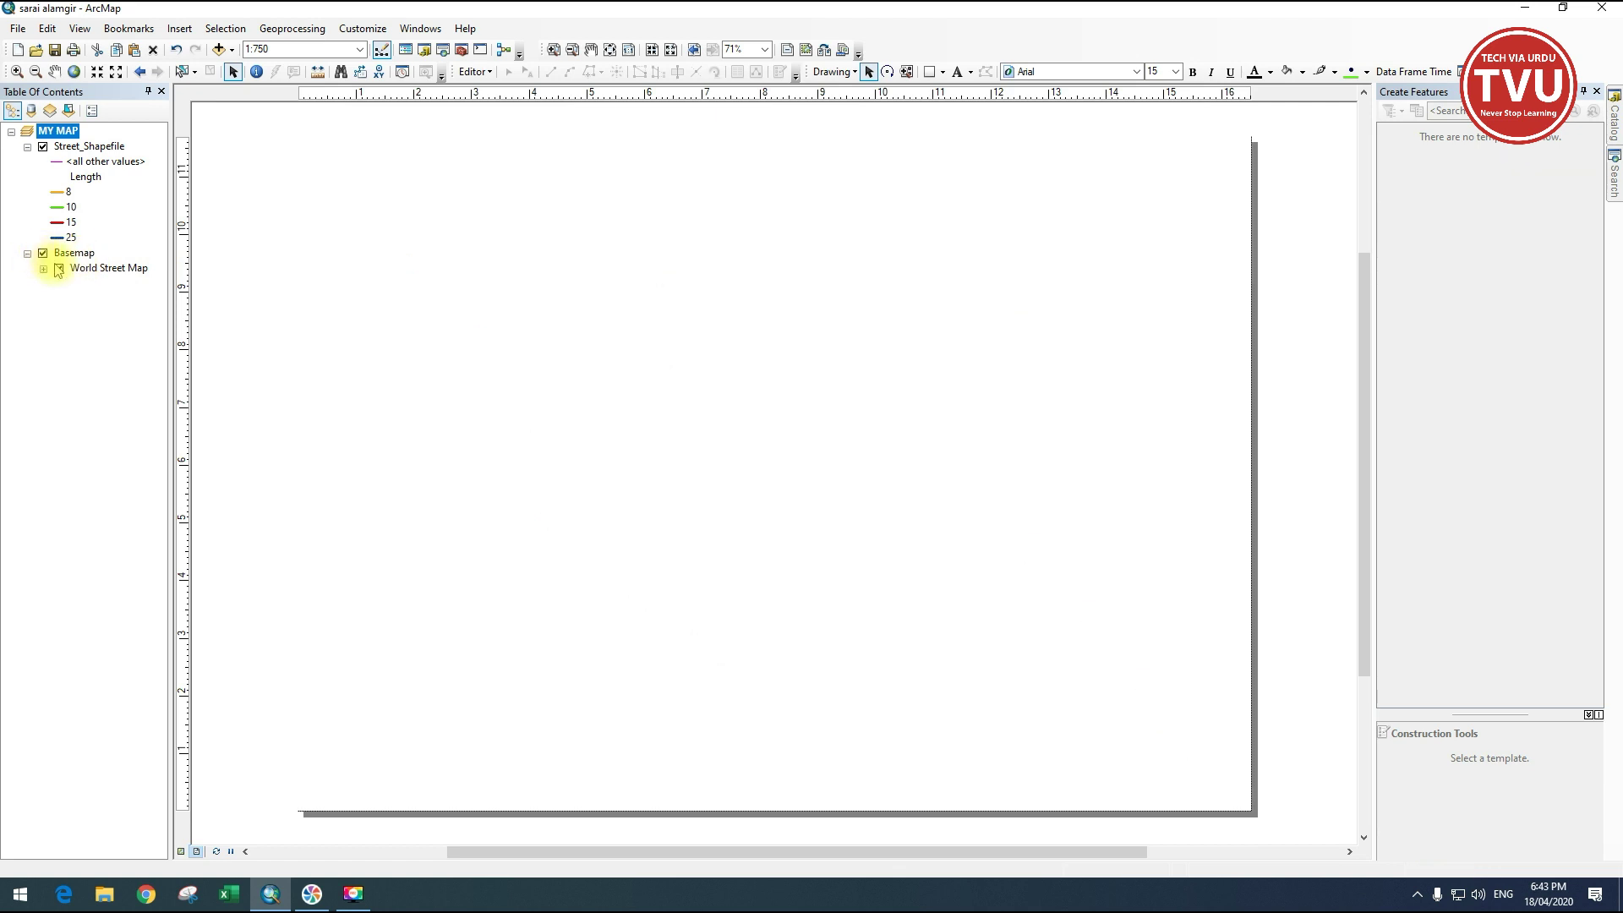
pyautogui.moveTo(1175, 353); pyautogui.dragTo(1232, 374)
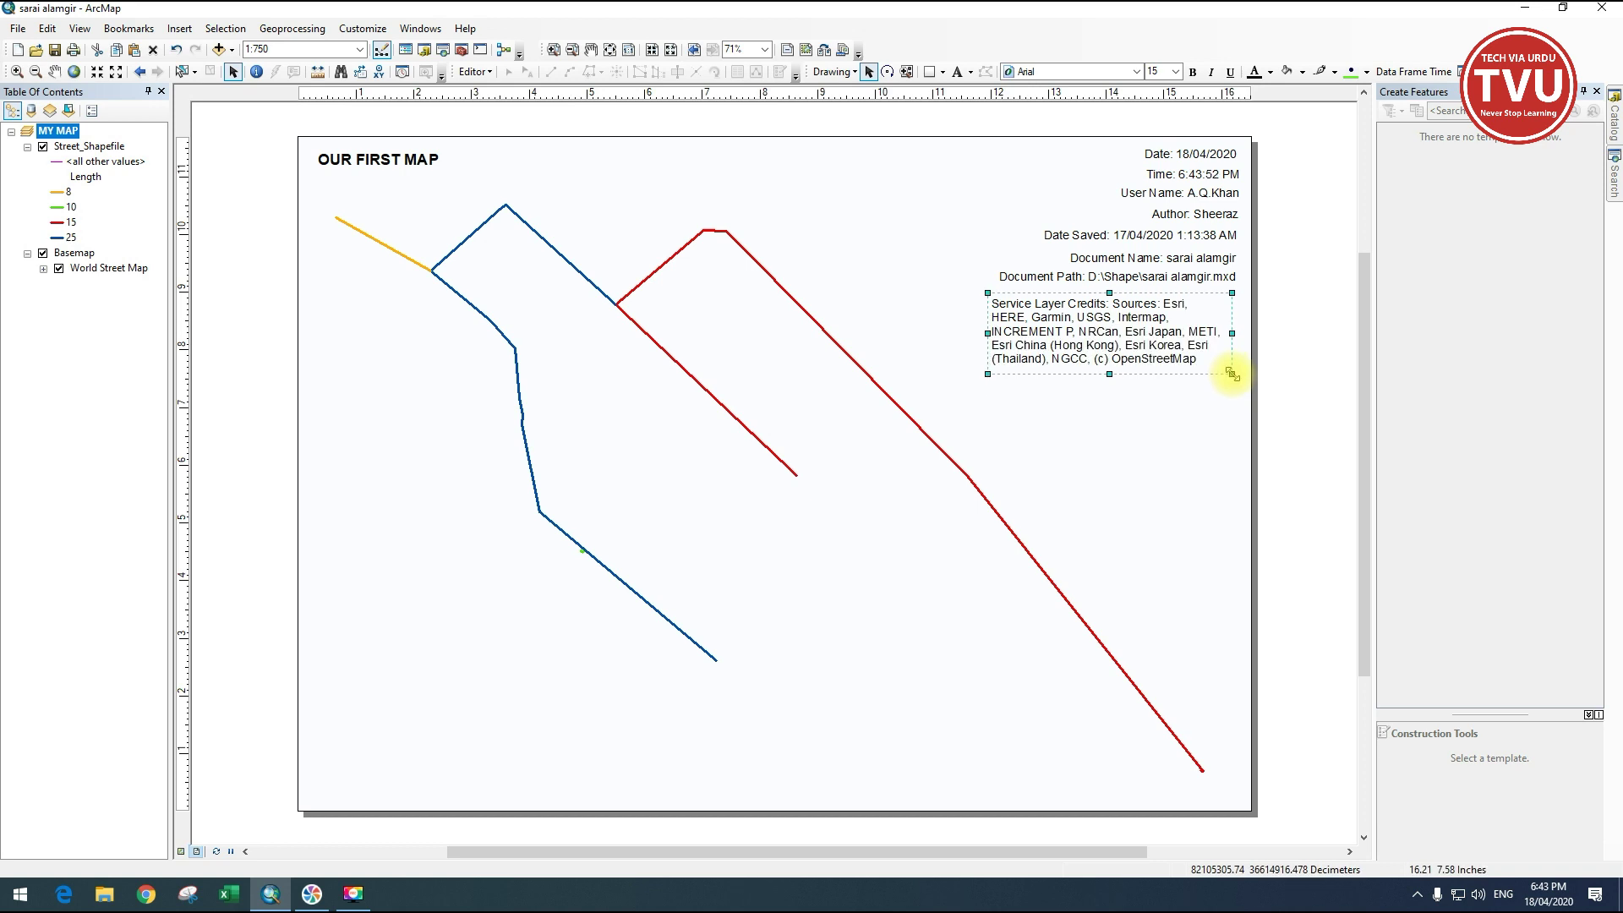
pyautogui.moveTo(1109, 373); pyautogui.dragTo(1123, 421)
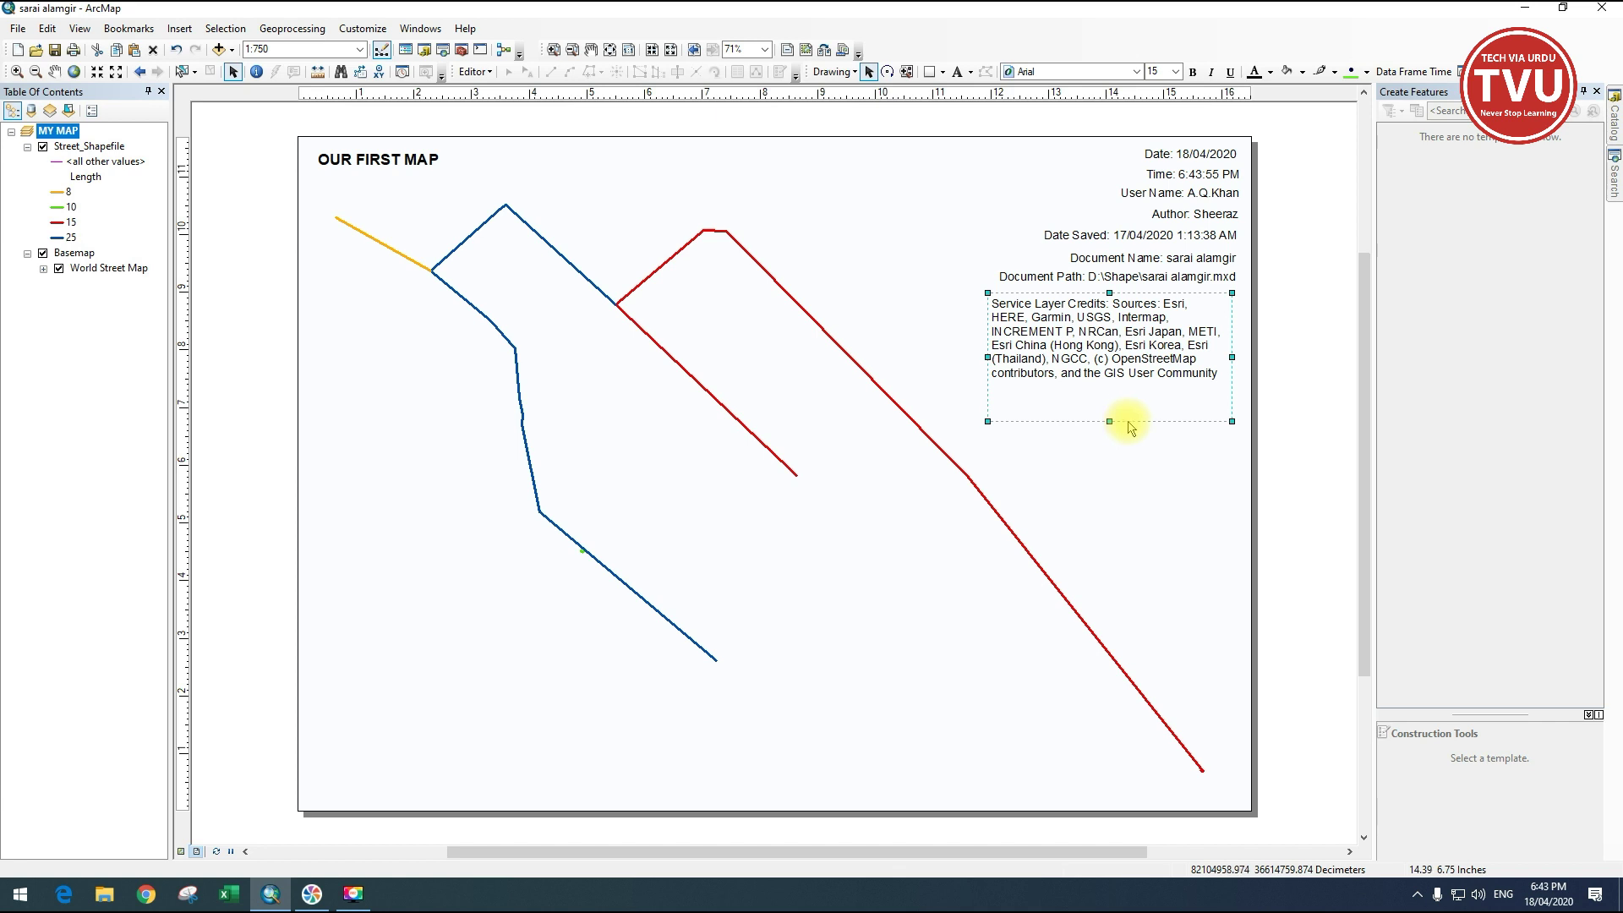
# Insert a Coordinate System dynamic text below the service layer credits and set its font size to 15.
pyautogui.click(179, 32)
pyautogui.moveTo(204, 108)
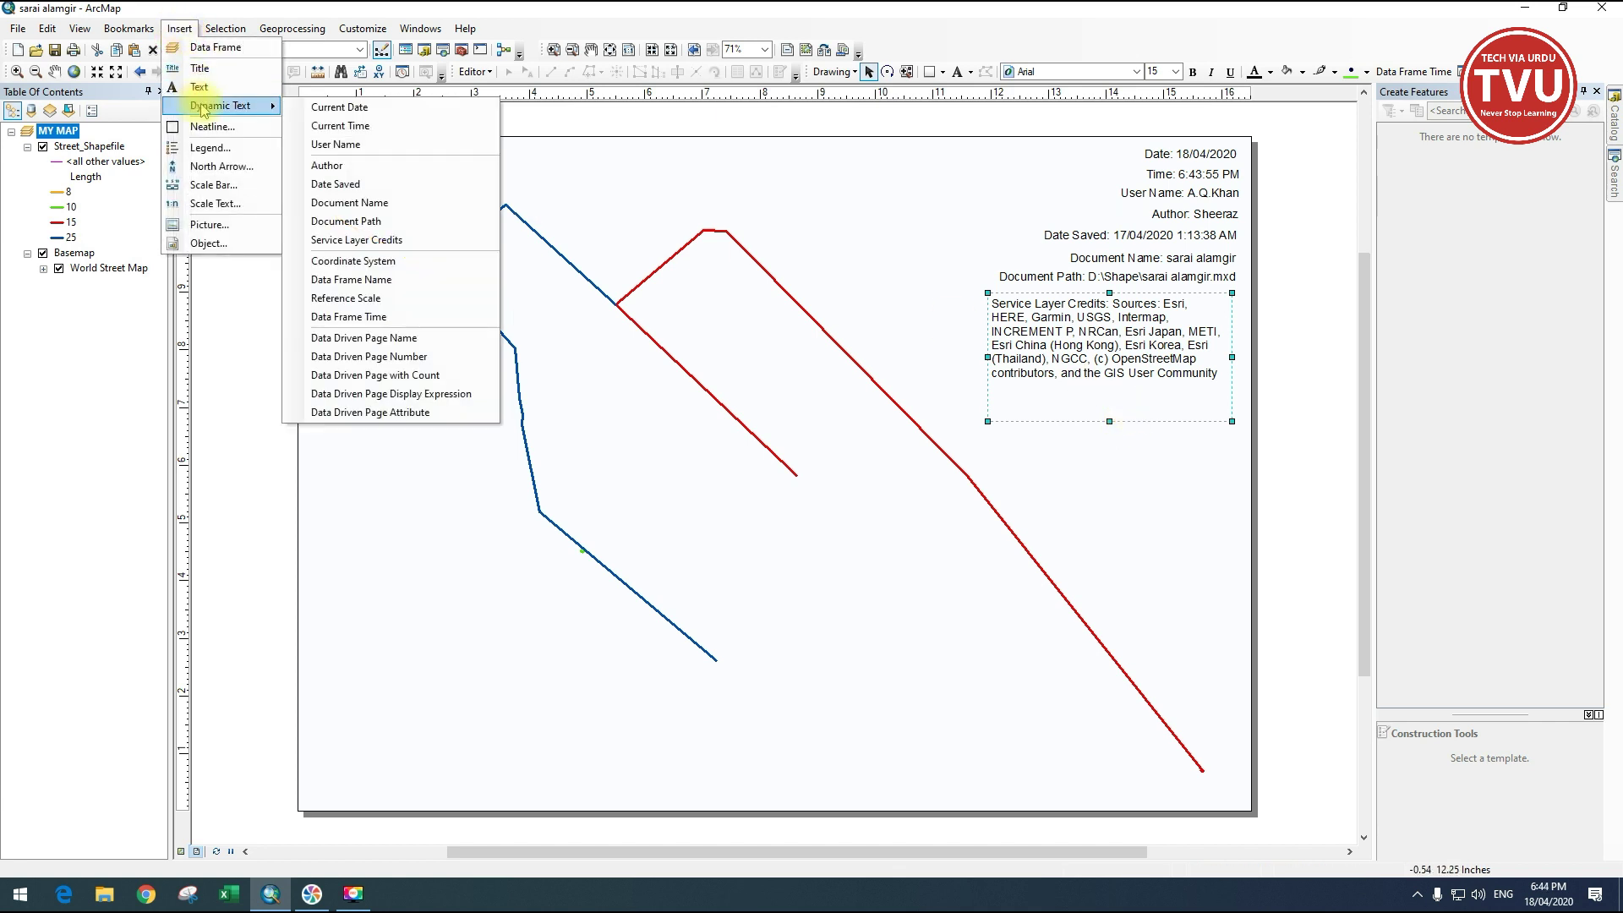
pyautogui.click(412, 265)
pyautogui.moveTo(847, 491); pyautogui.dragTo(1160, 418)
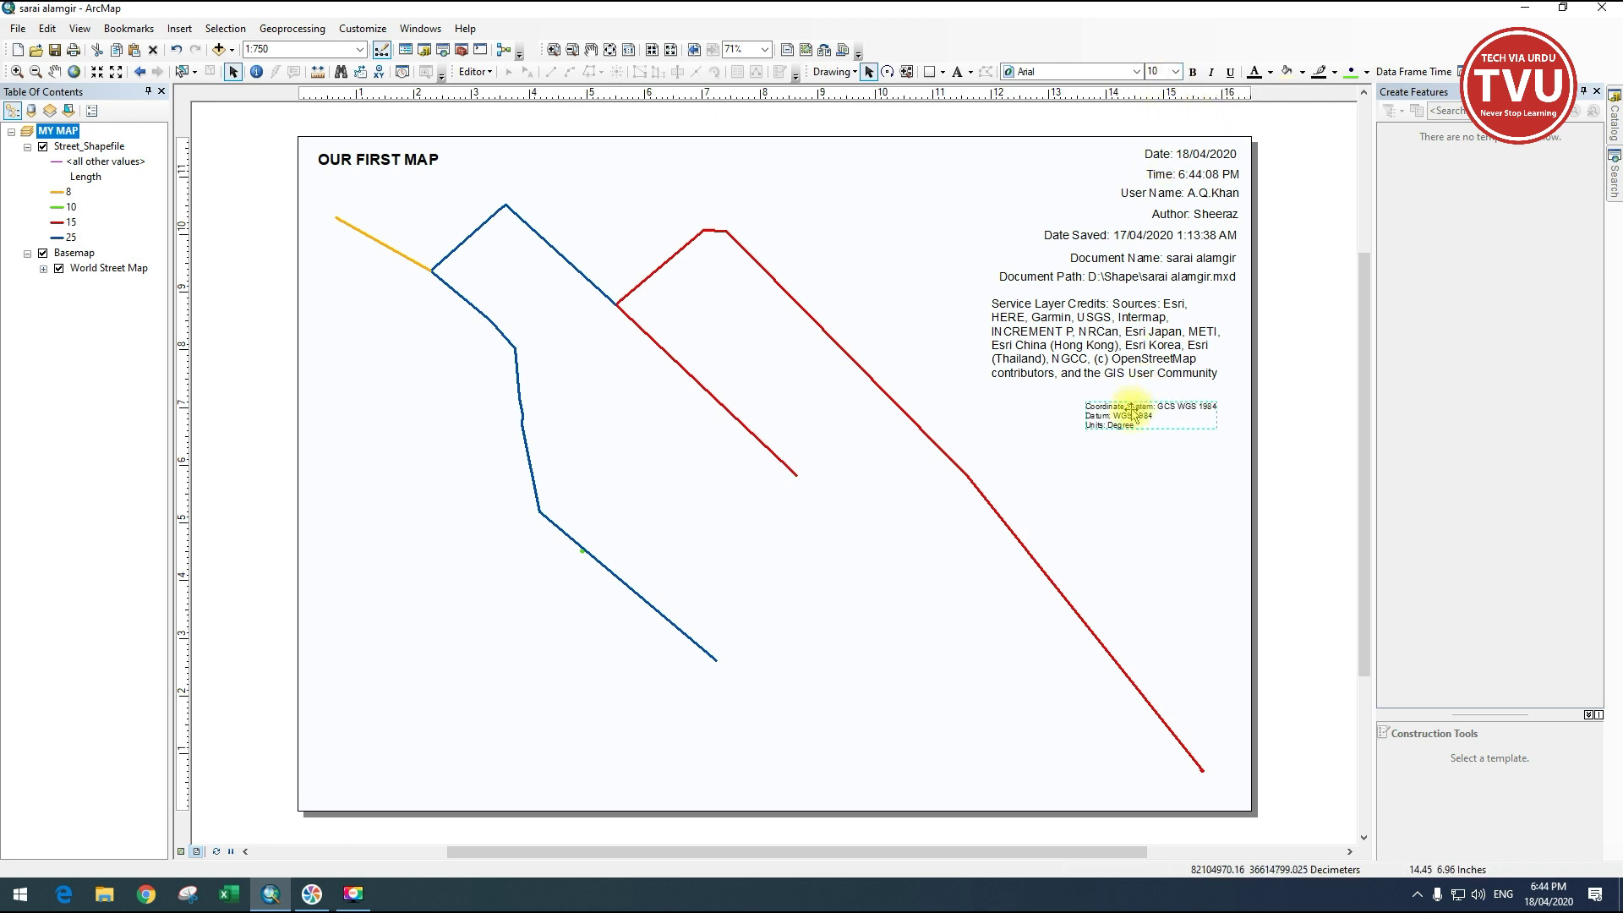
pyautogui.press('Return')
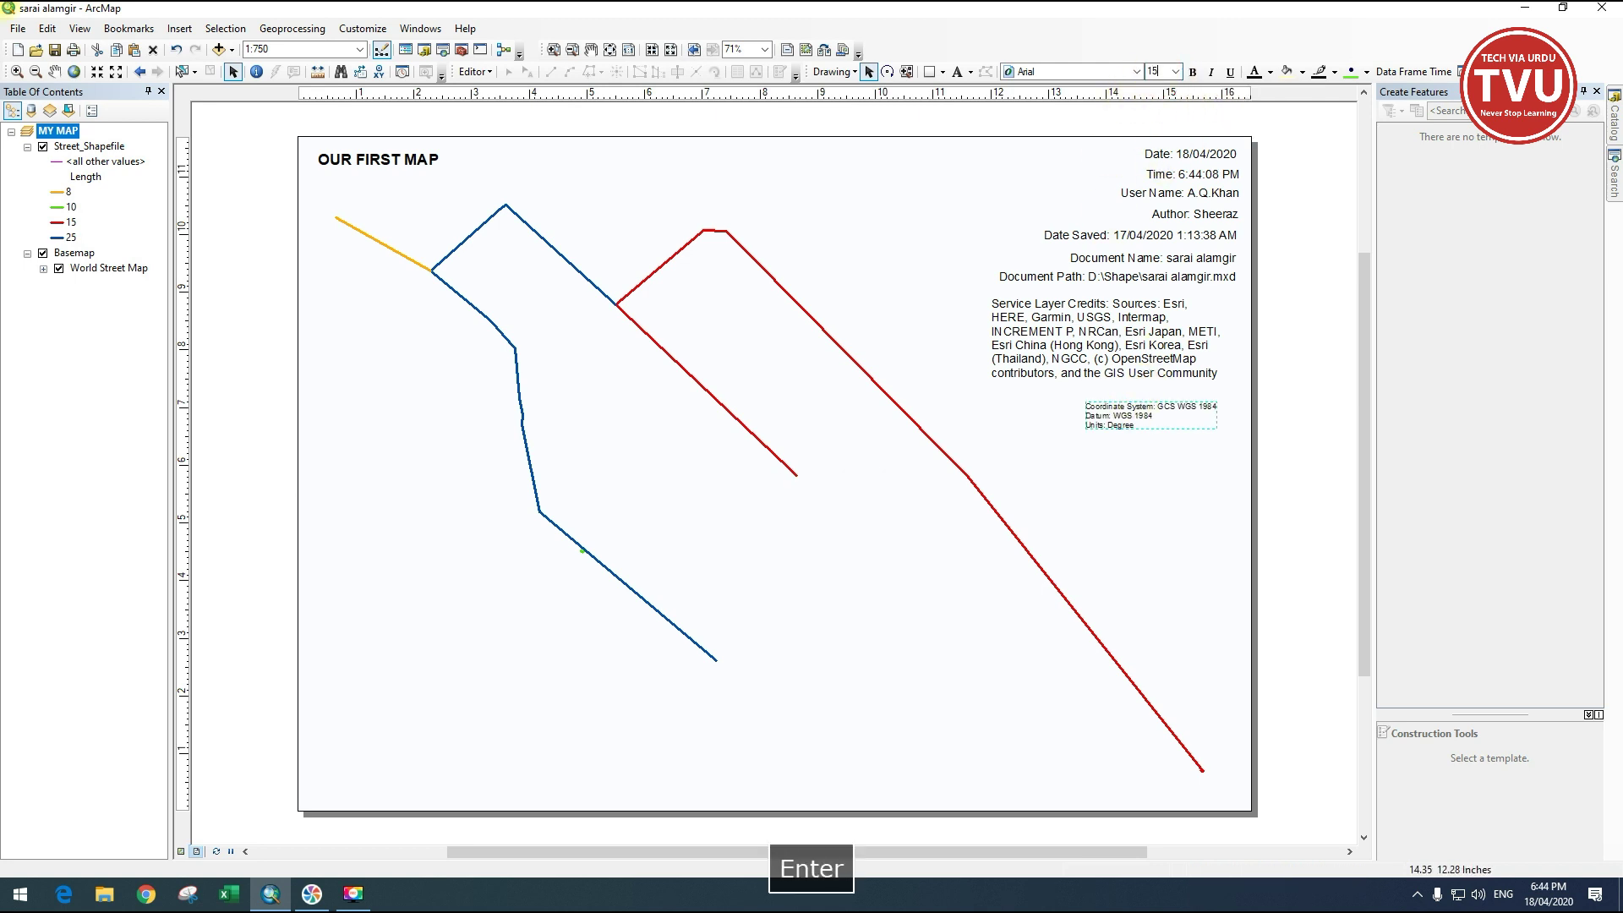
pyautogui.moveTo(1205, 436); pyautogui.dragTo(1145, 425)
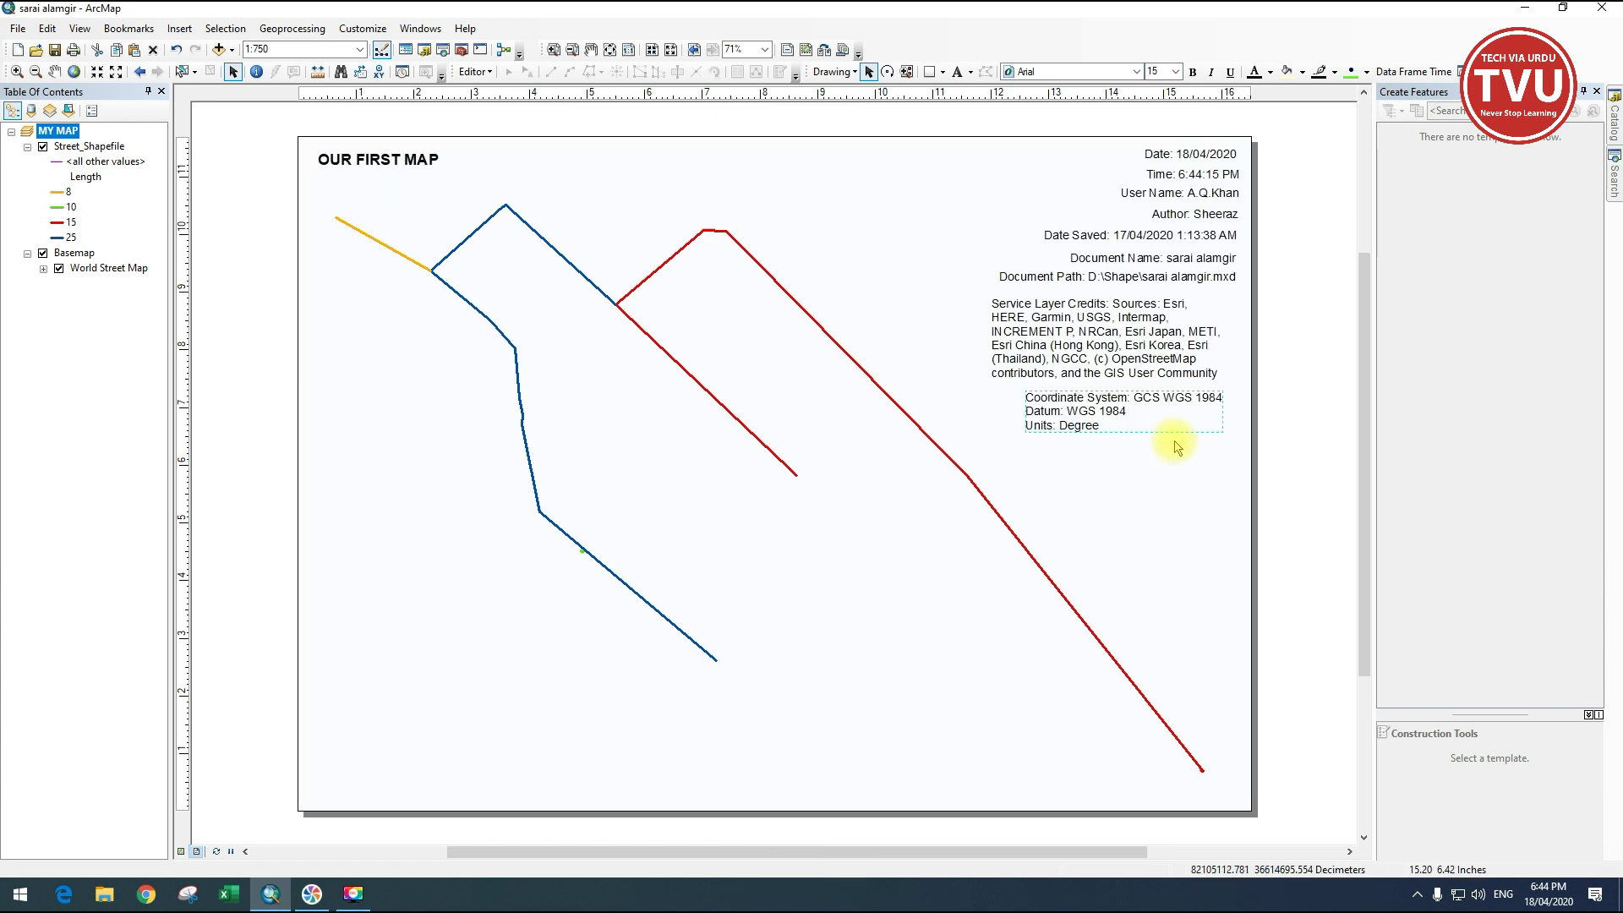
# Insert a Data Frame Name dynamic text and place it below the coordinate system text on the layout page.
pyautogui.click(180, 28)
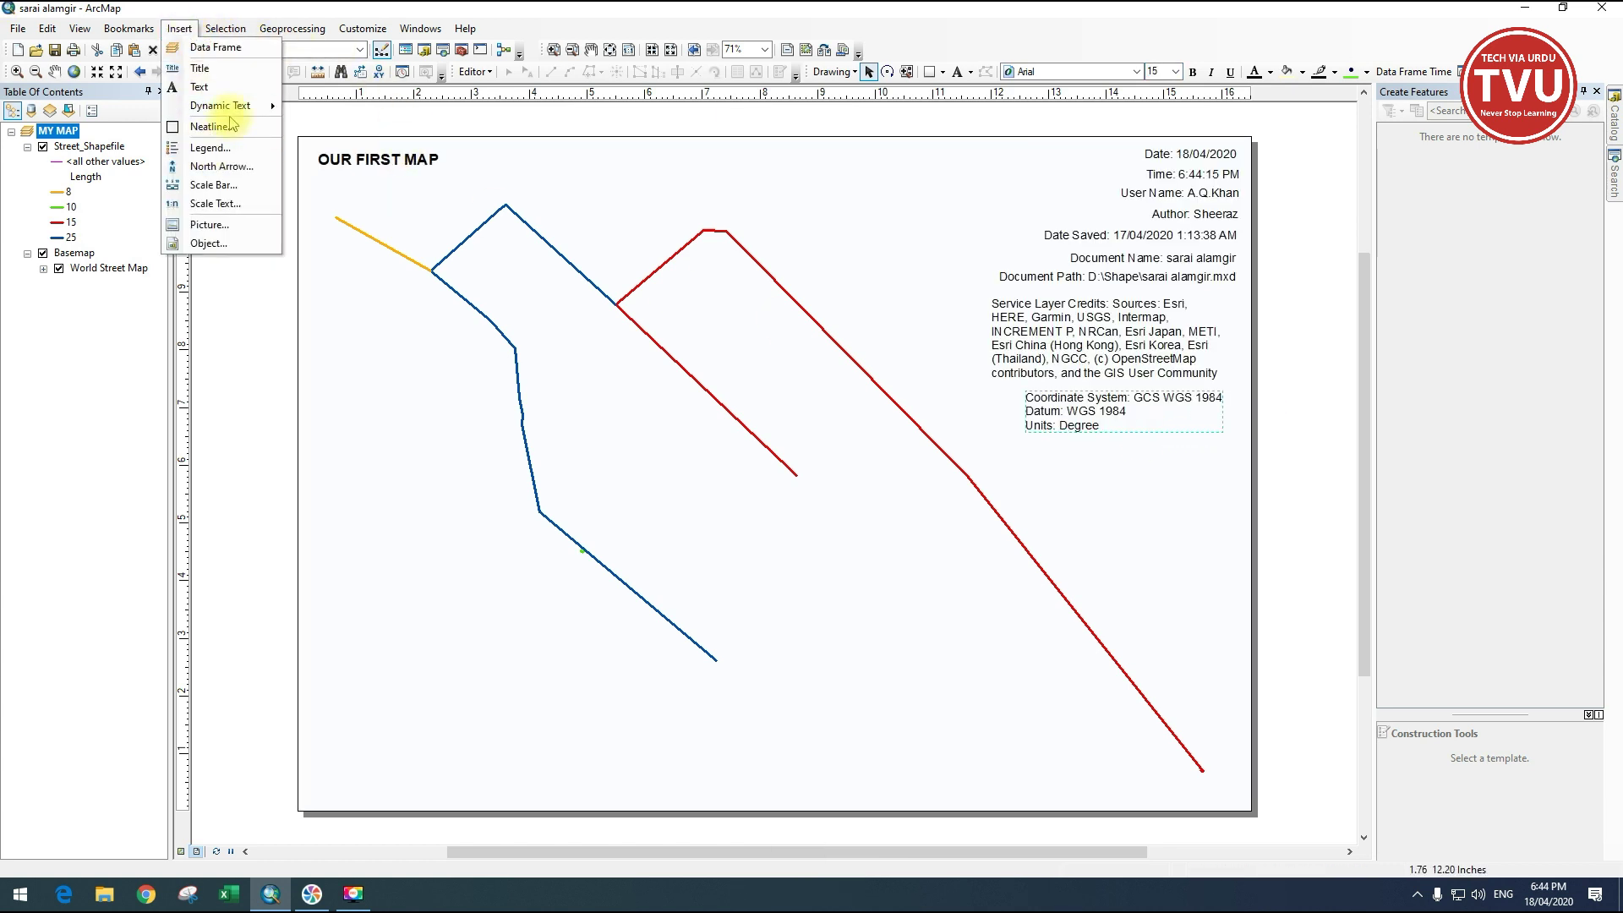
pyautogui.moveTo(222, 104)
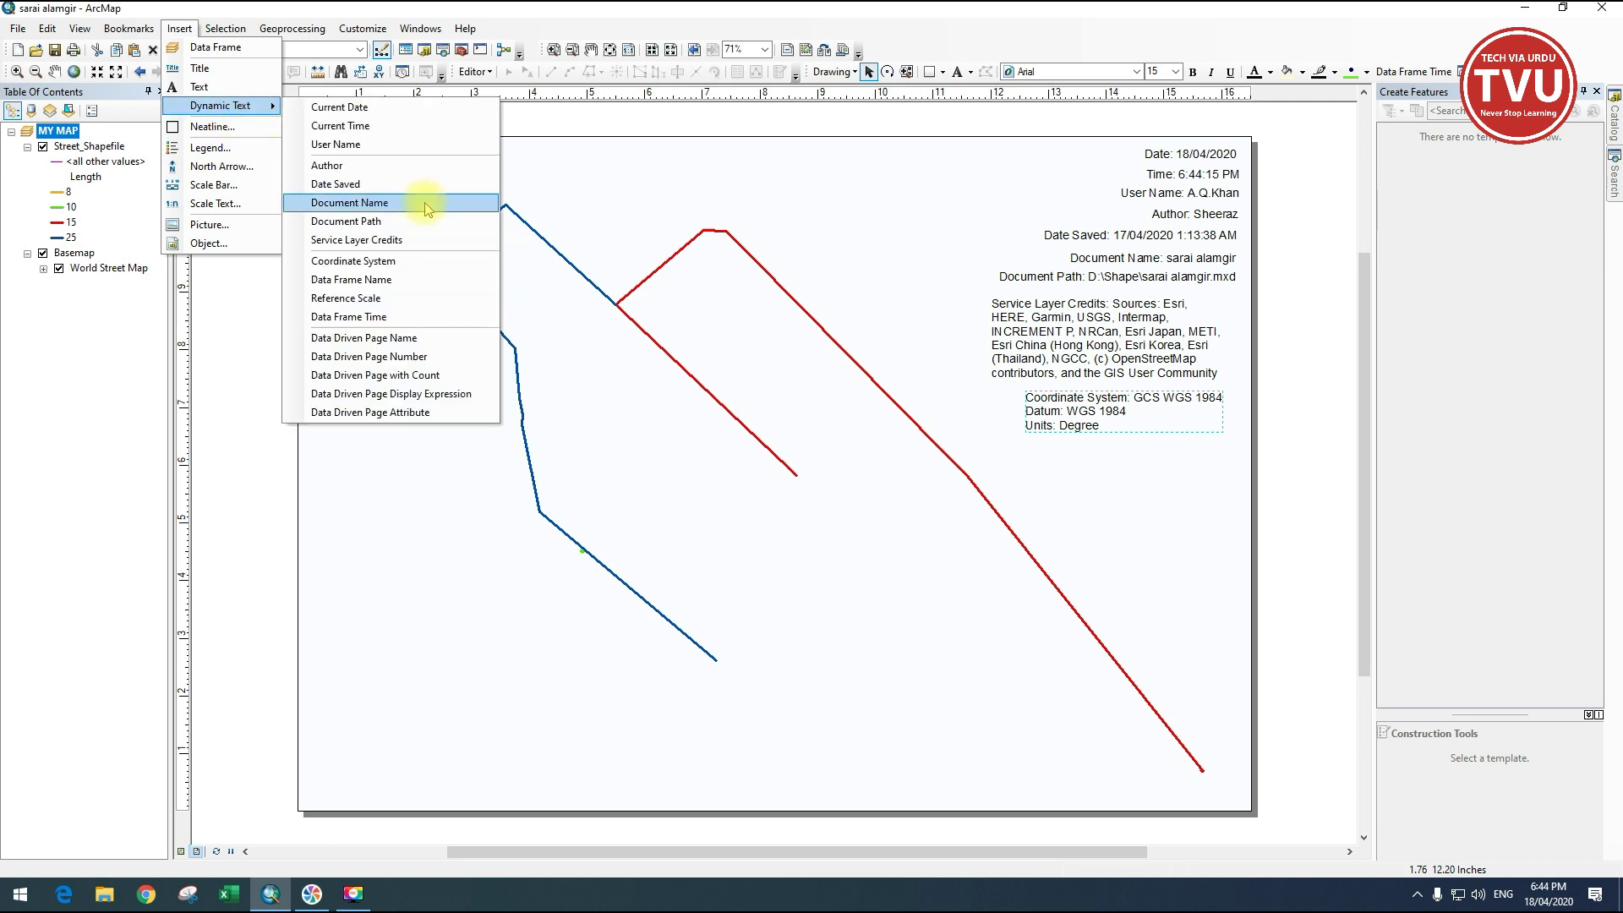
pyautogui.click(391, 281)
pyautogui.moveTo(843, 488); pyautogui.dragTo(1123, 462)
pyautogui.rightClick(1123, 462)
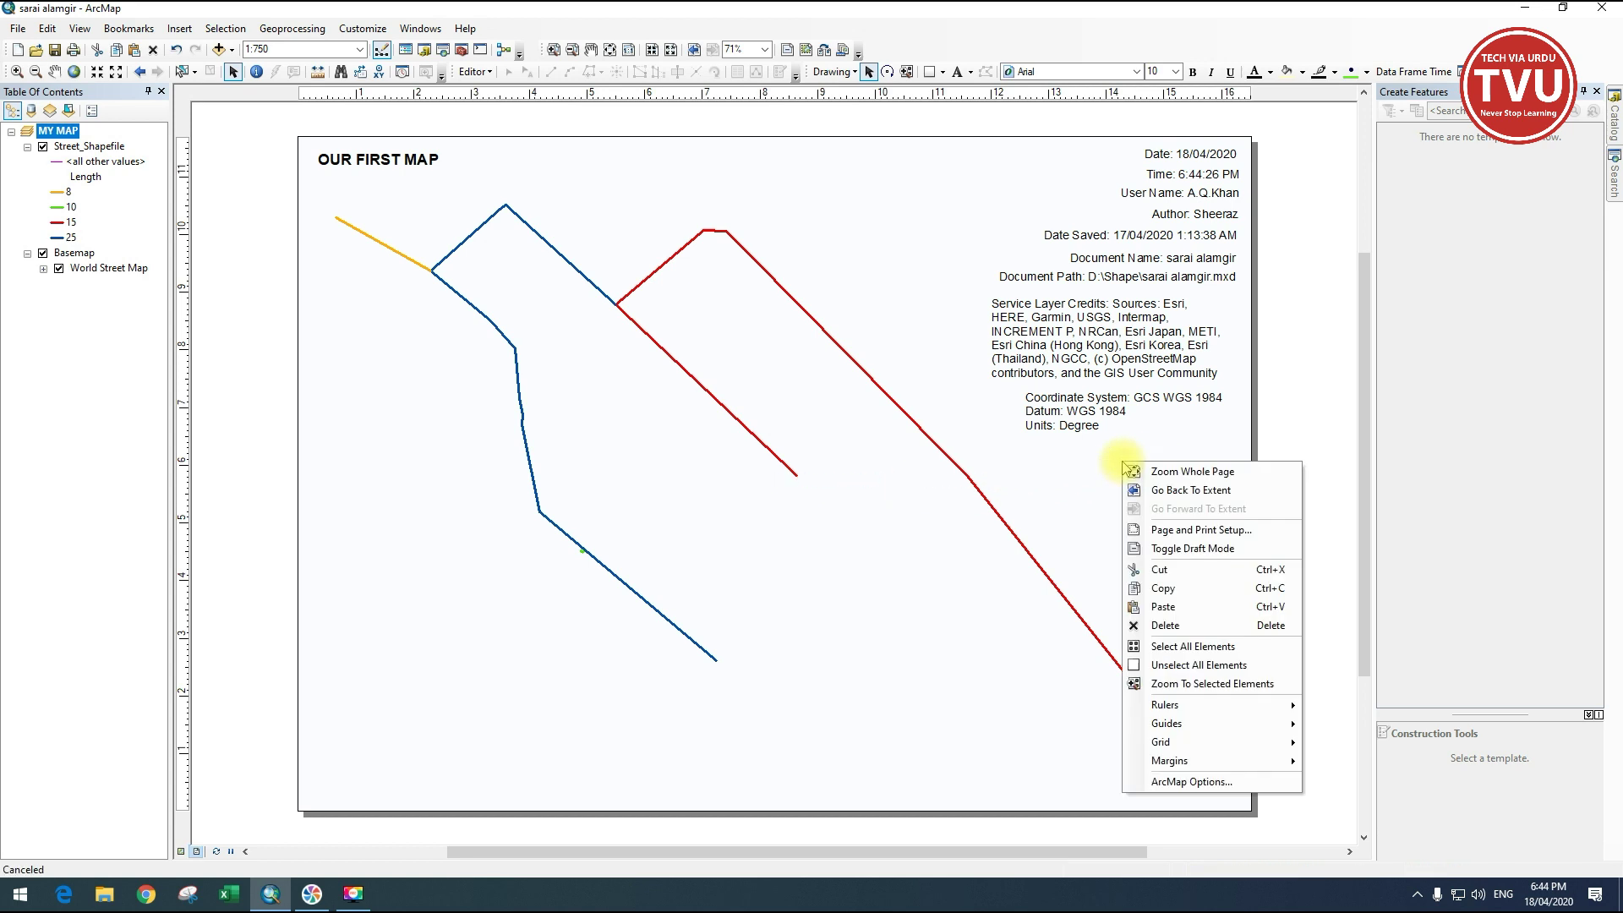
pyautogui.click(1300, 453)
# Set the data frame name text's symbol size to 15 and align it beneath the coordinate system text.
pyautogui.rightClick(1138, 467)
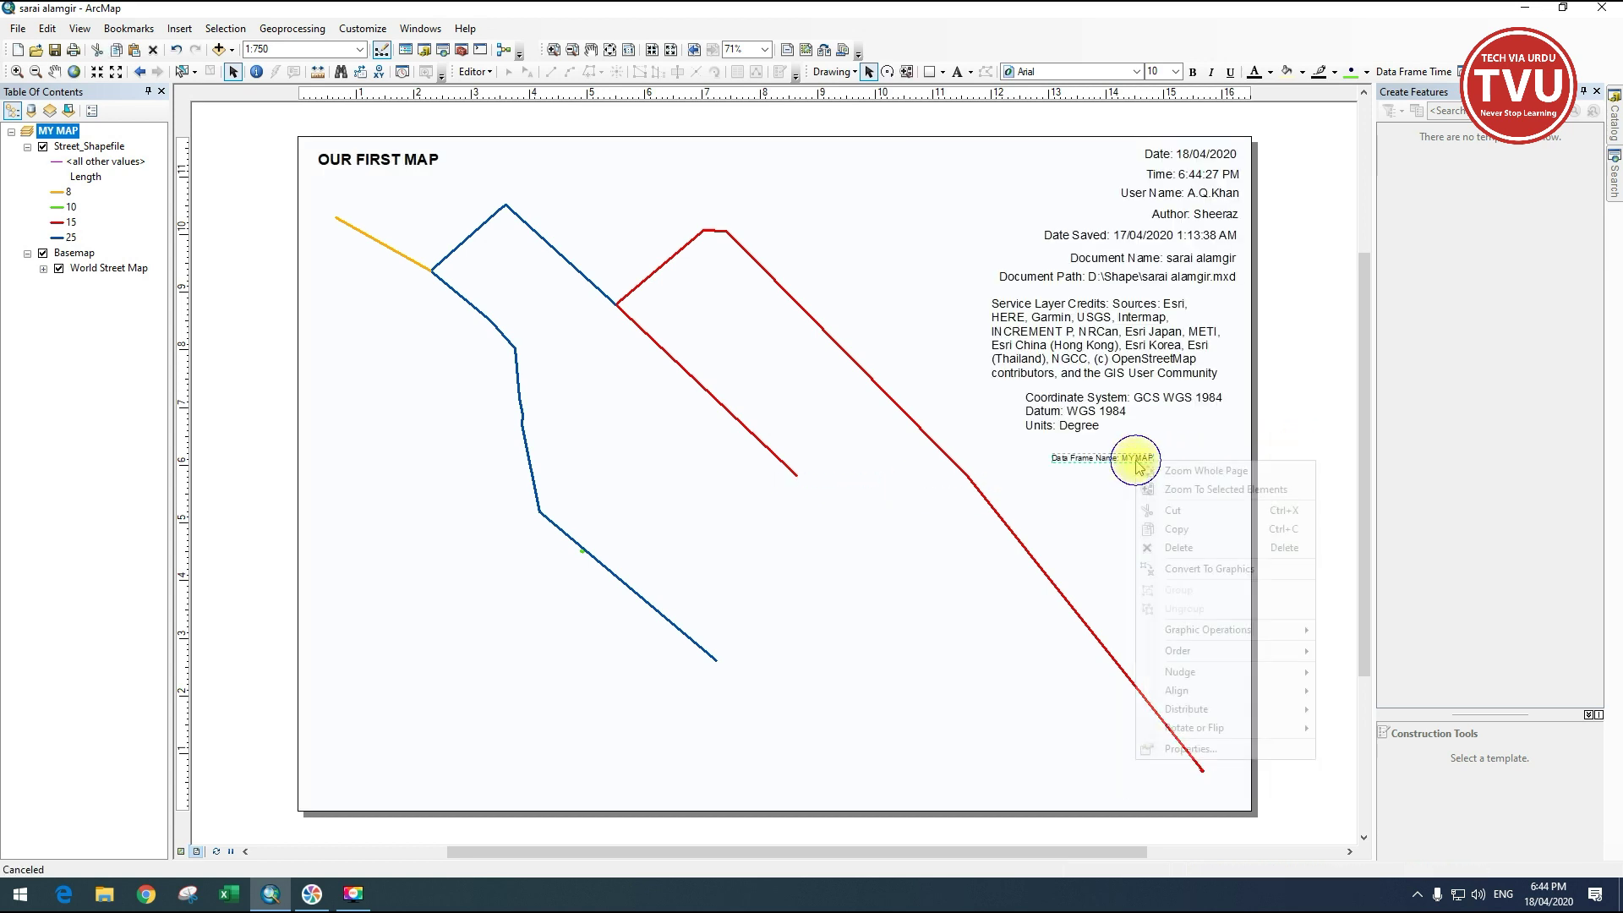
pyautogui.click(1183, 755)
pyautogui.click(909, 548)
pyautogui.doubleClick(955, 436)
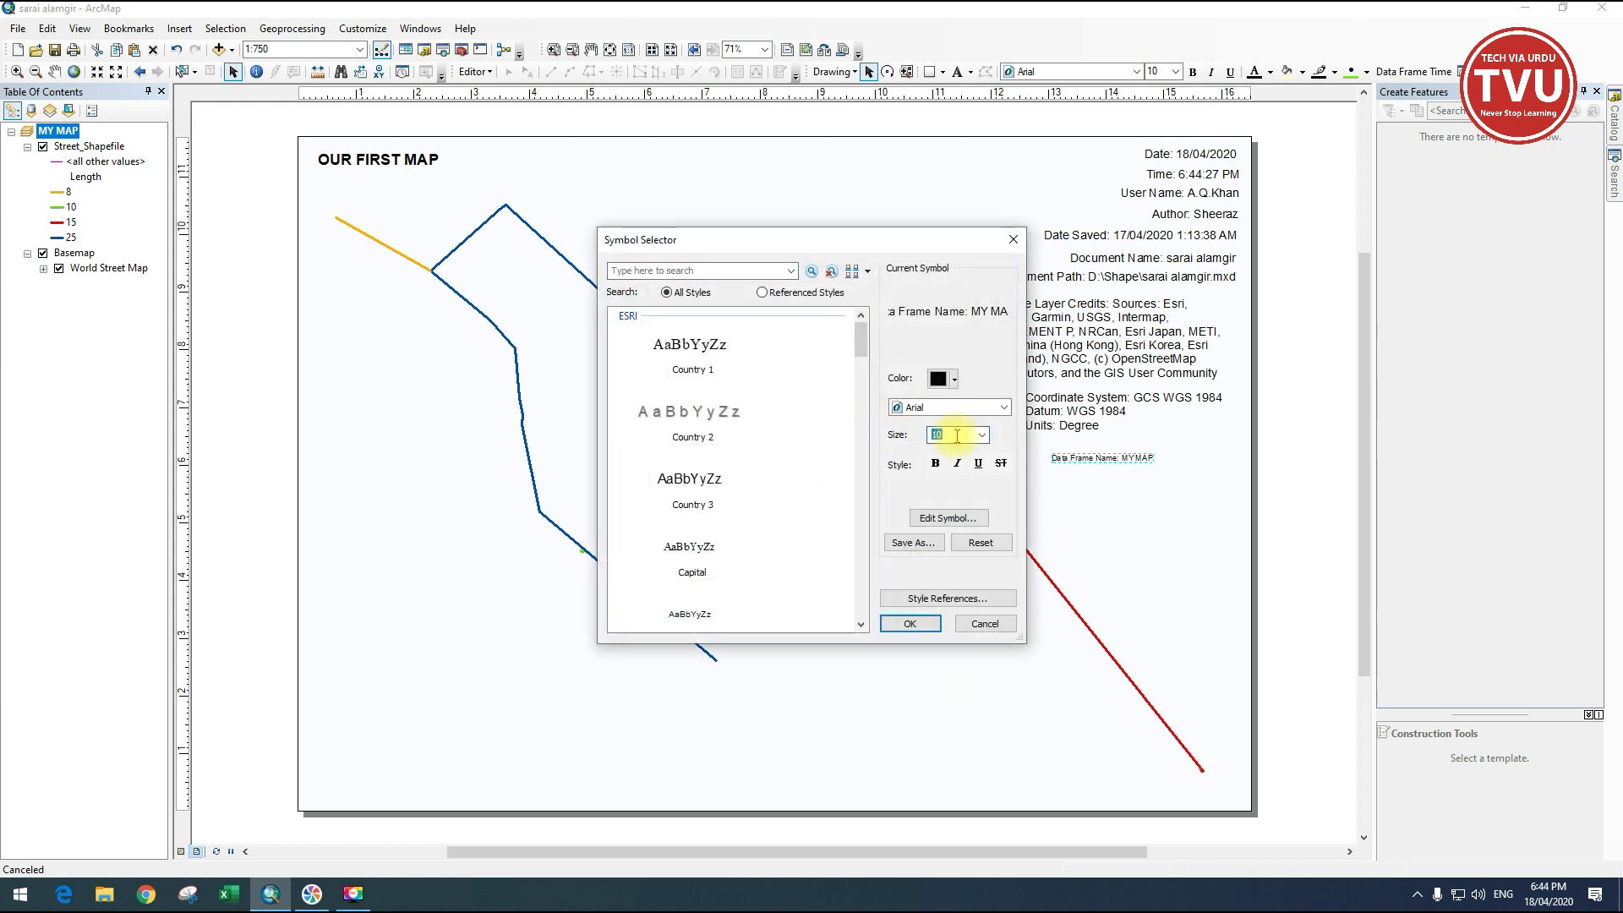
pyautogui.write('15')
pyautogui.click(910, 623)
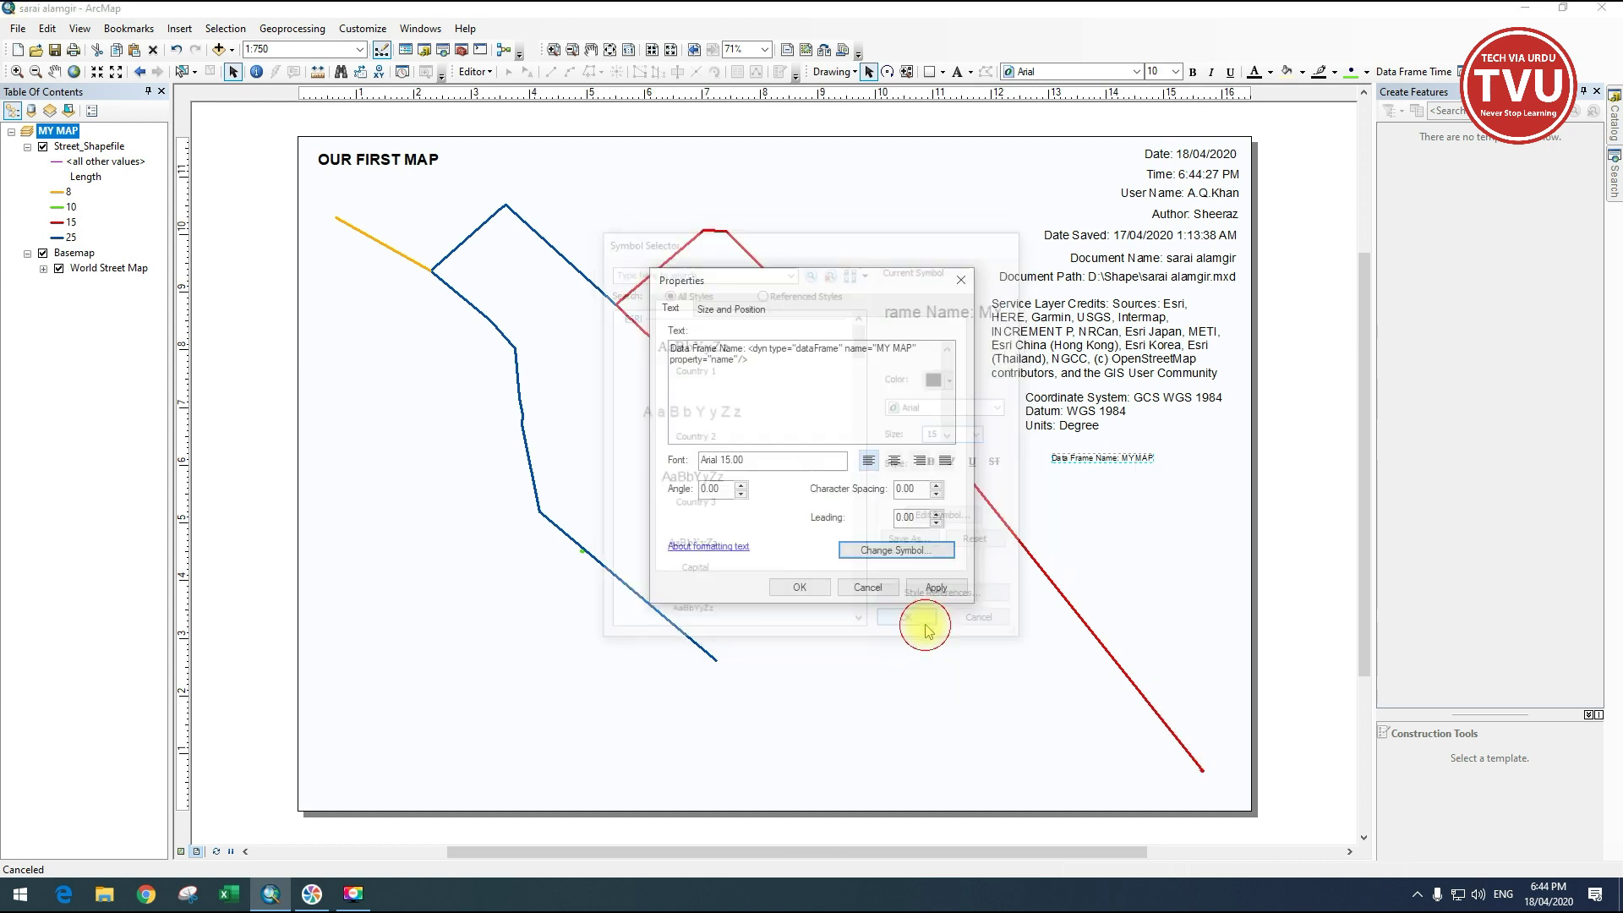
pyautogui.click(820, 685)
pyautogui.moveTo(1087, 463); pyautogui.dragTo(1066, 456)
pyautogui.click(1293, 450)
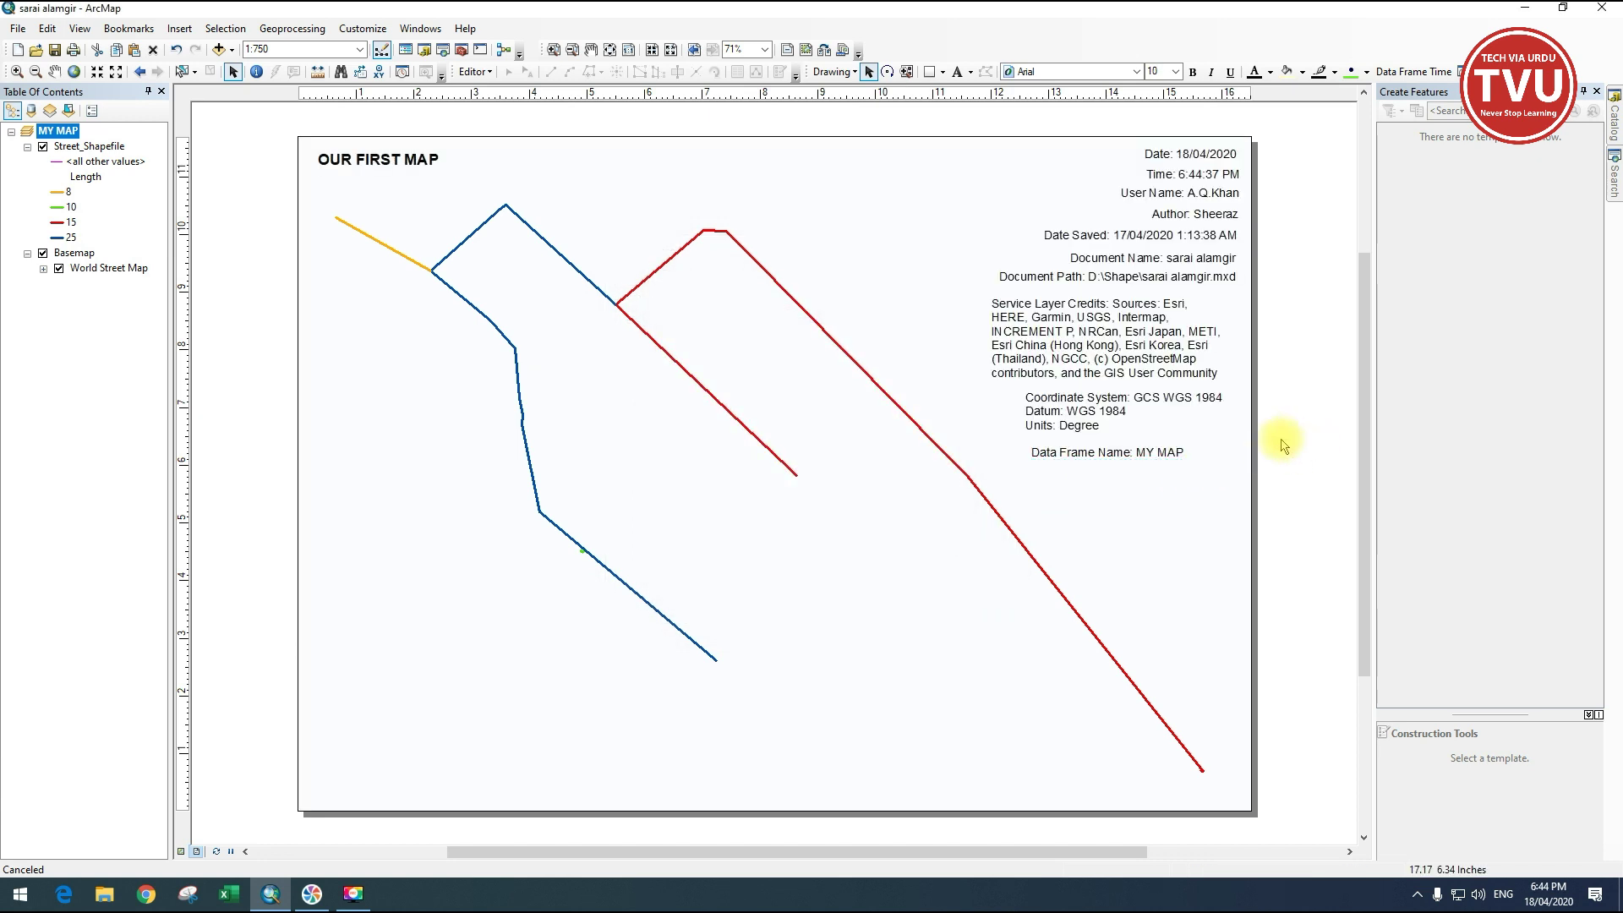
# Insert a Reference Scale dynamic text and place it below the data frame name.
pyautogui.click(179, 28)
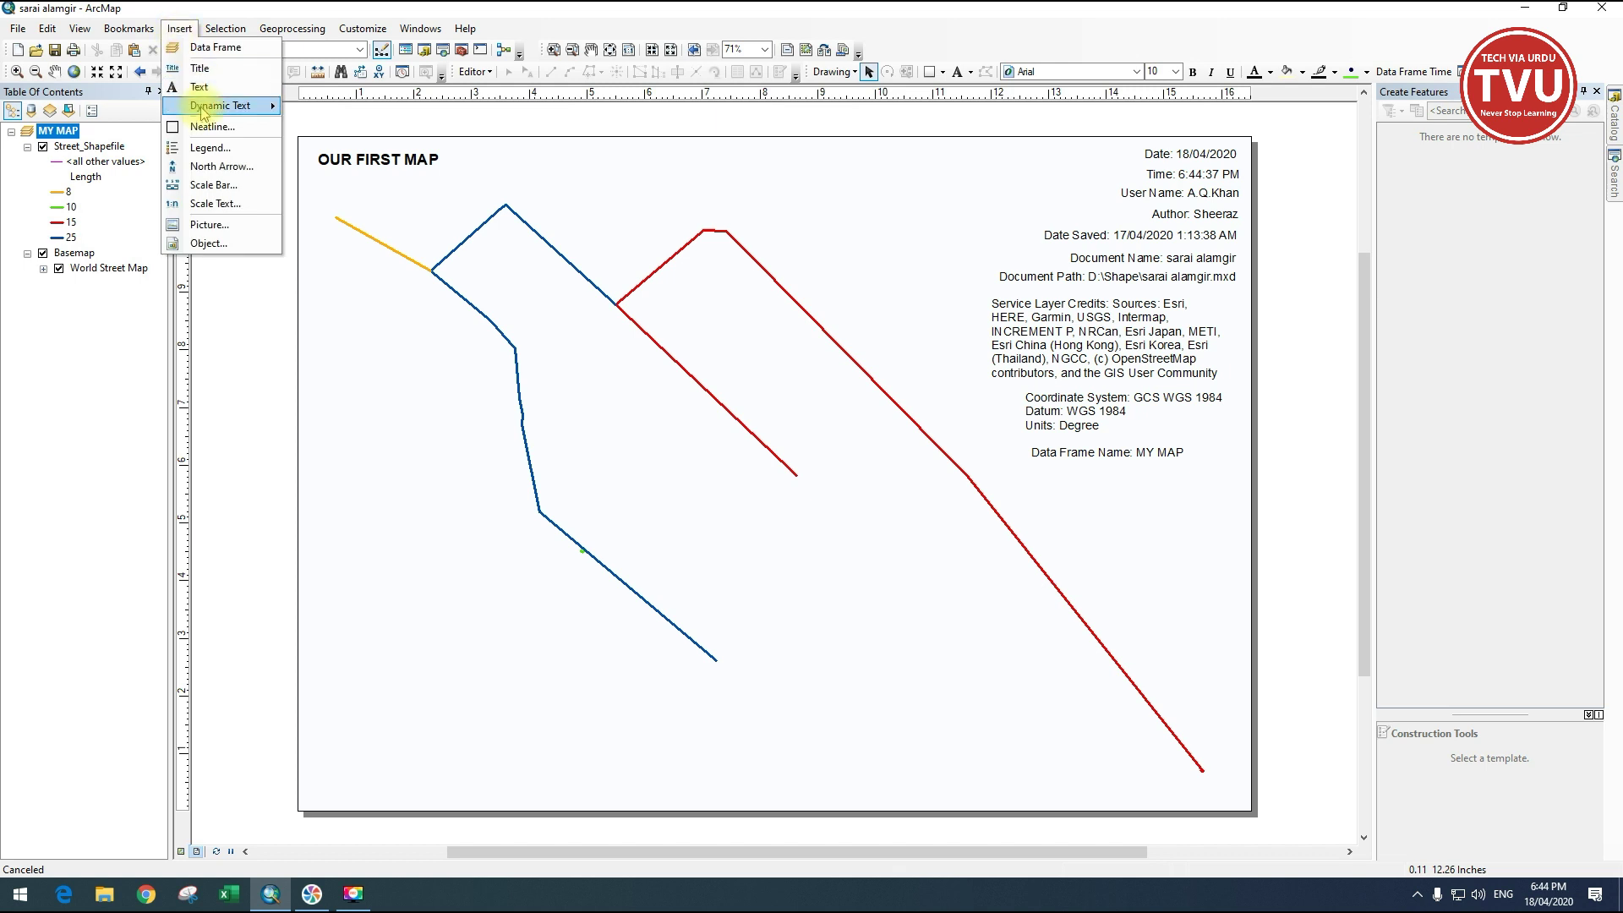
pyautogui.moveTo(204, 110)
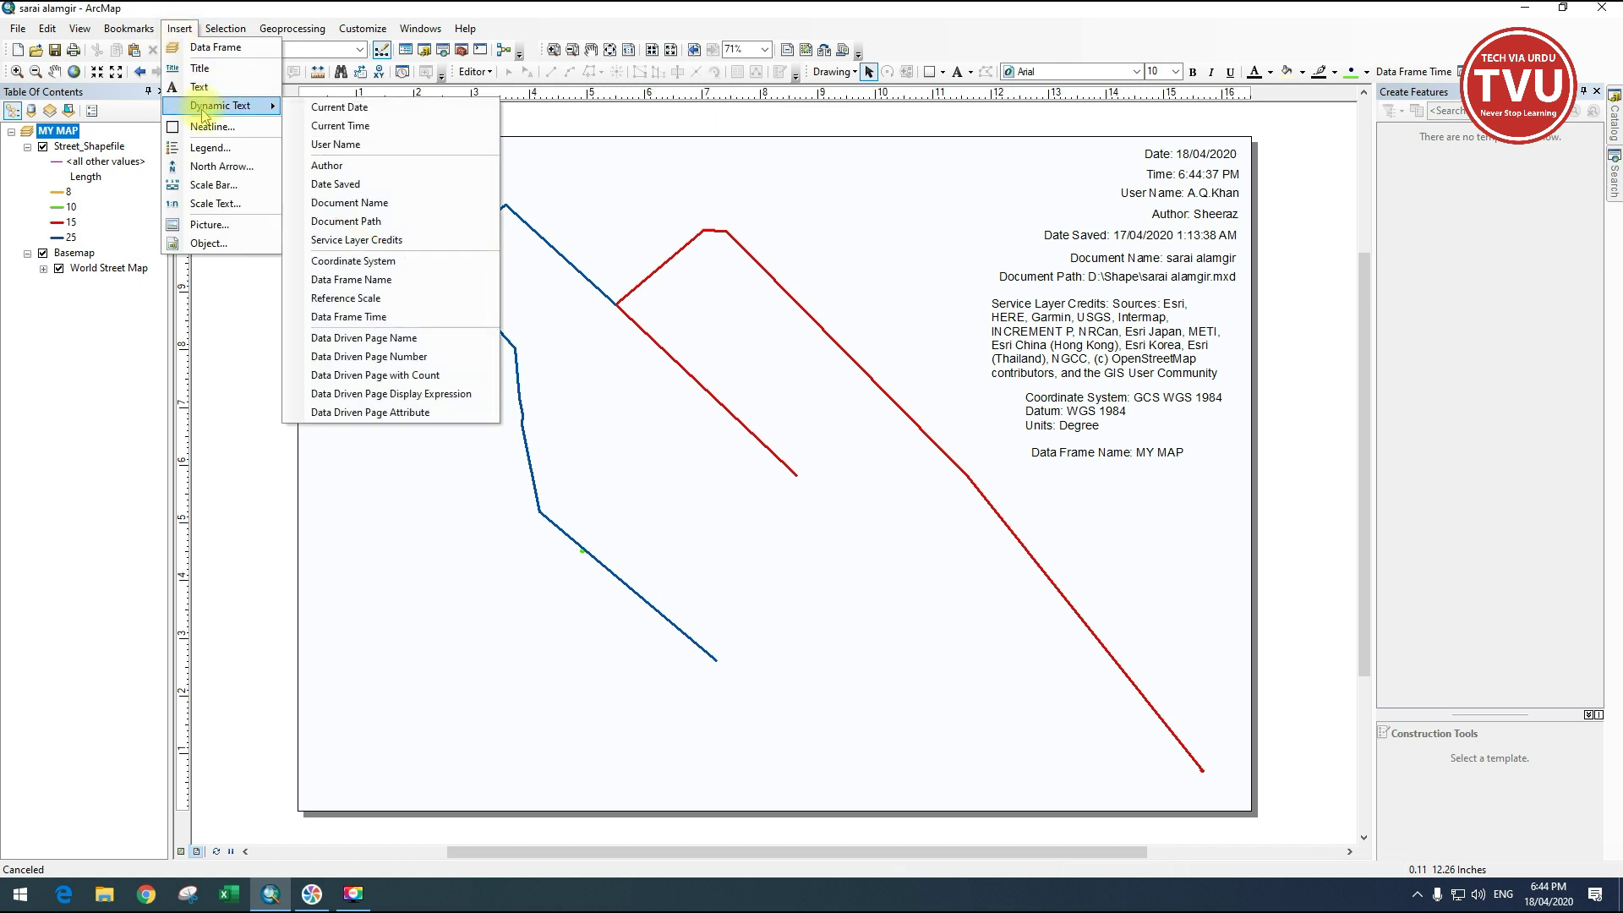
pyautogui.click(384, 301)
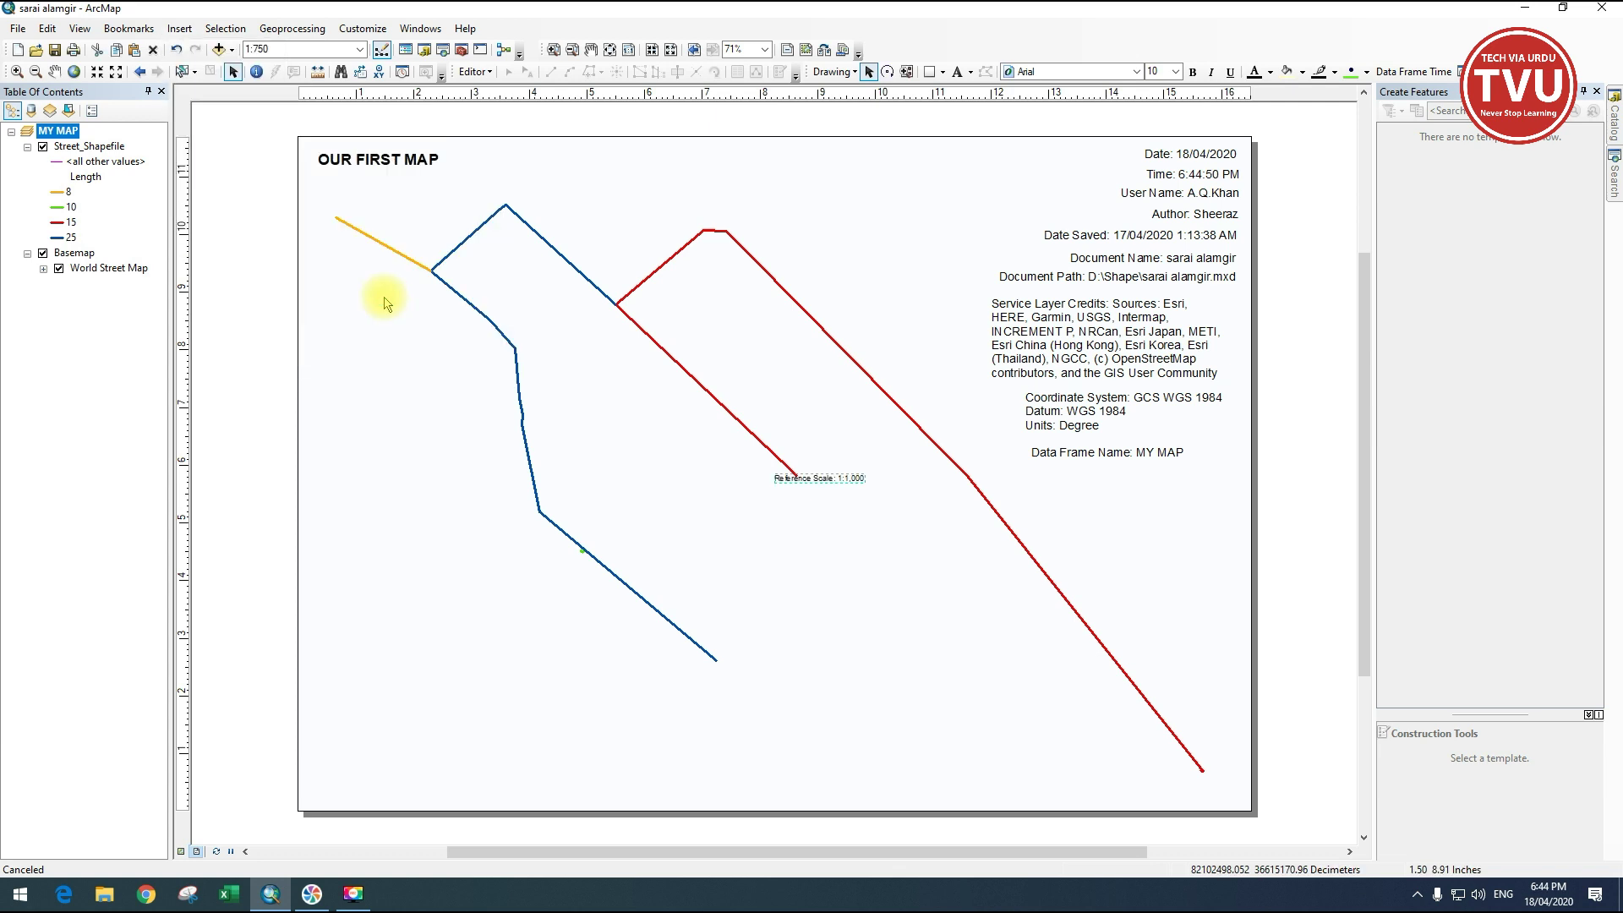
pyautogui.moveTo(837, 479); pyautogui.dragTo(1087, 482)
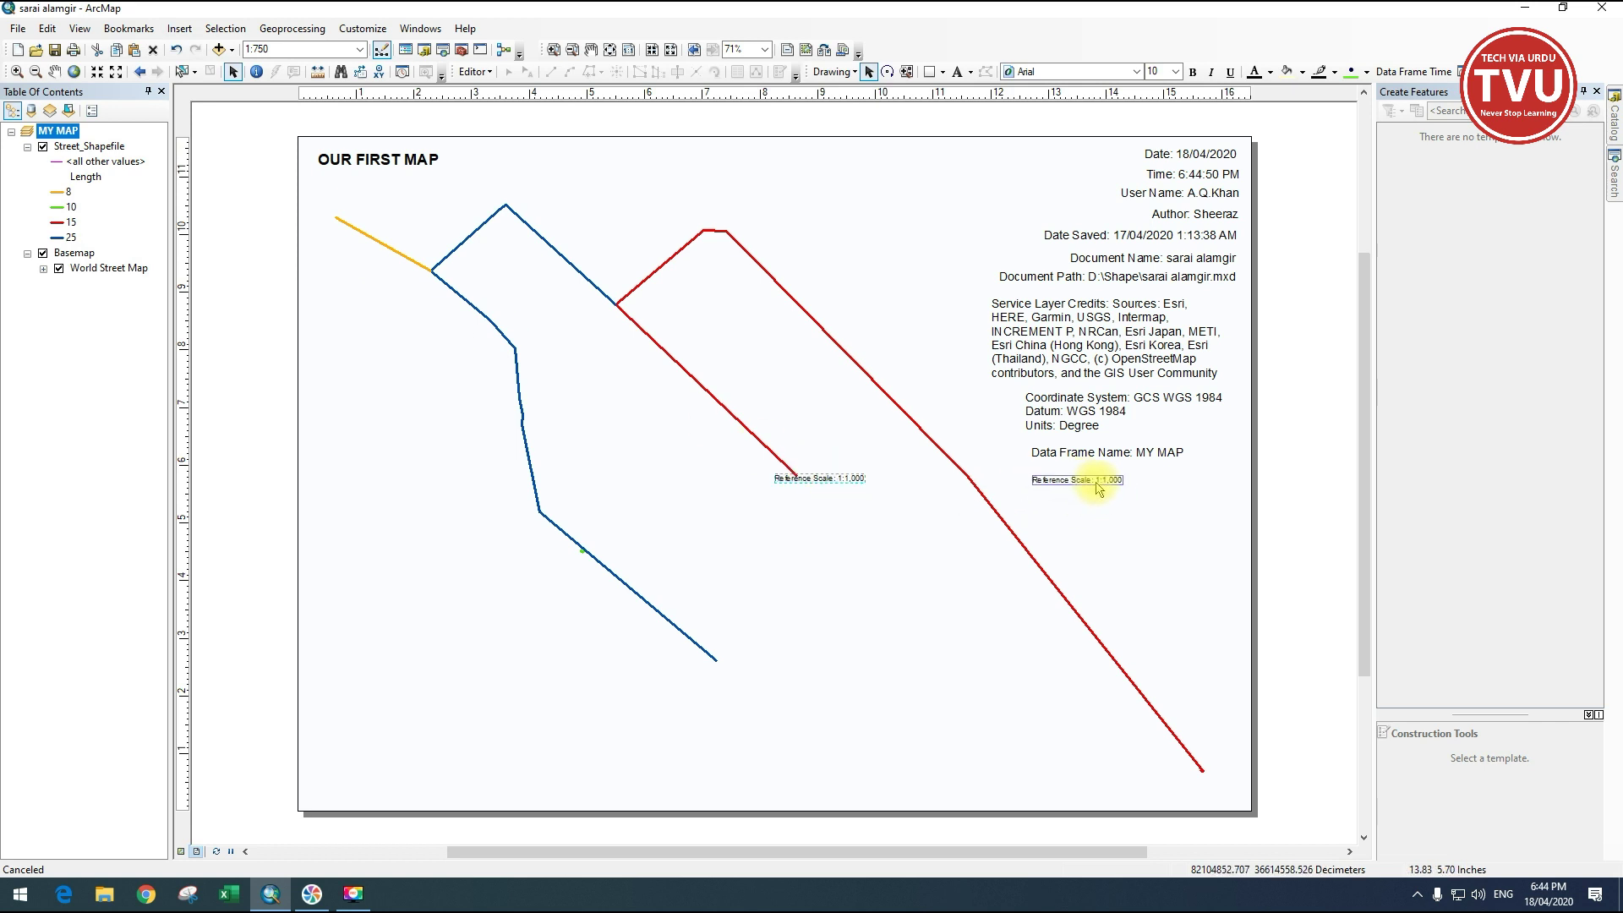
# Set the reference scale text's symbol size to 15.
pyautogui.rightClick(1088, 484)
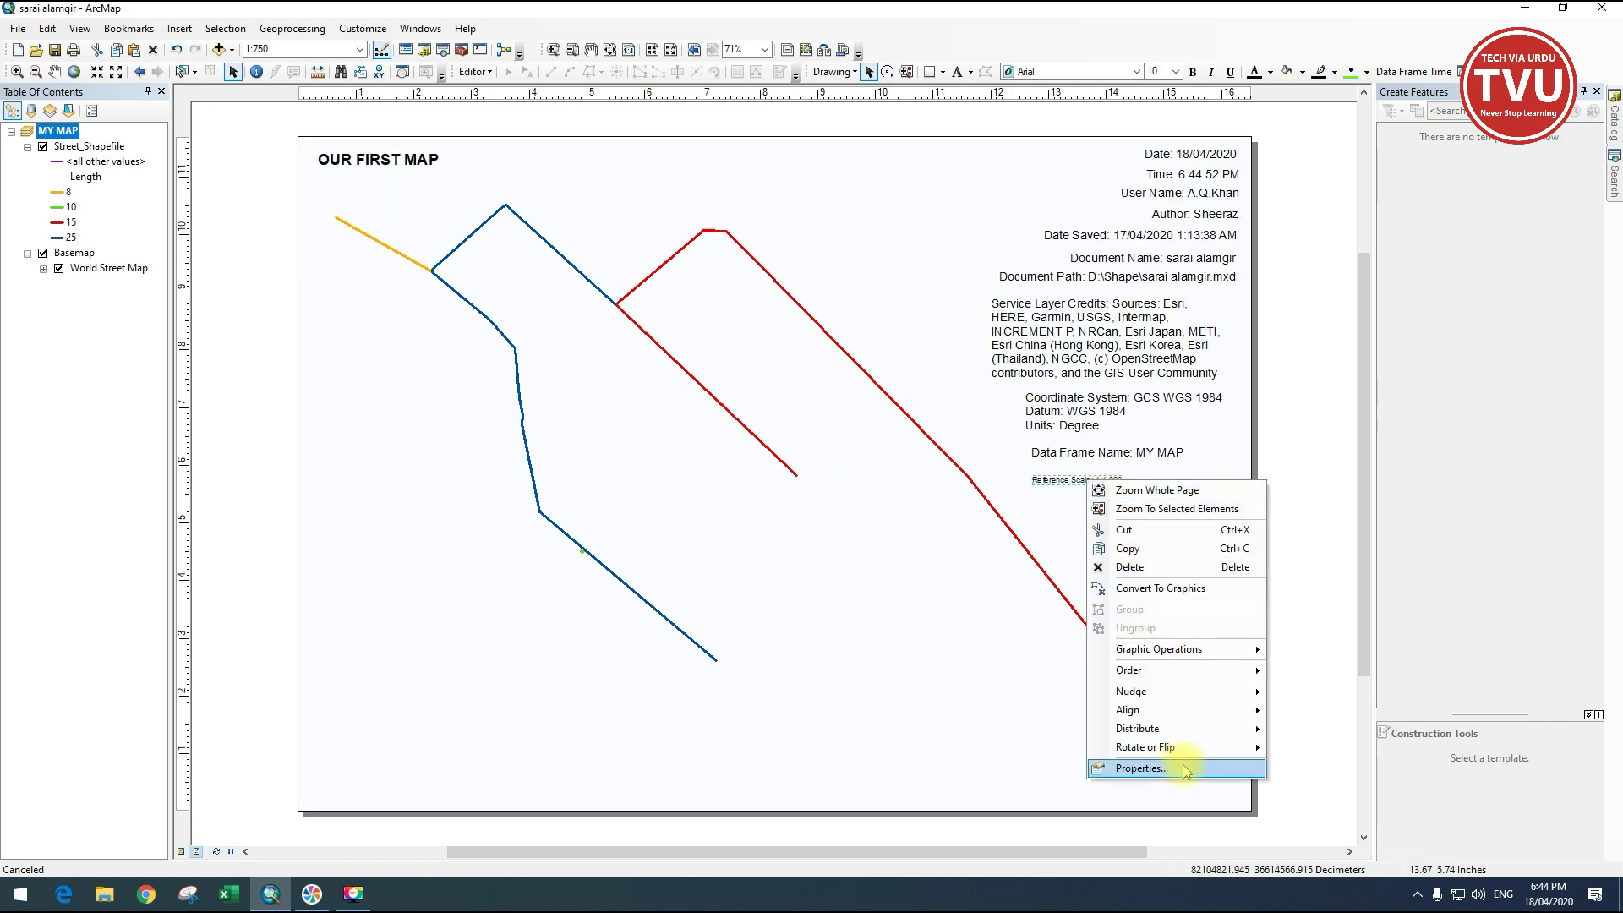
pyautogui.click(1184, 768)
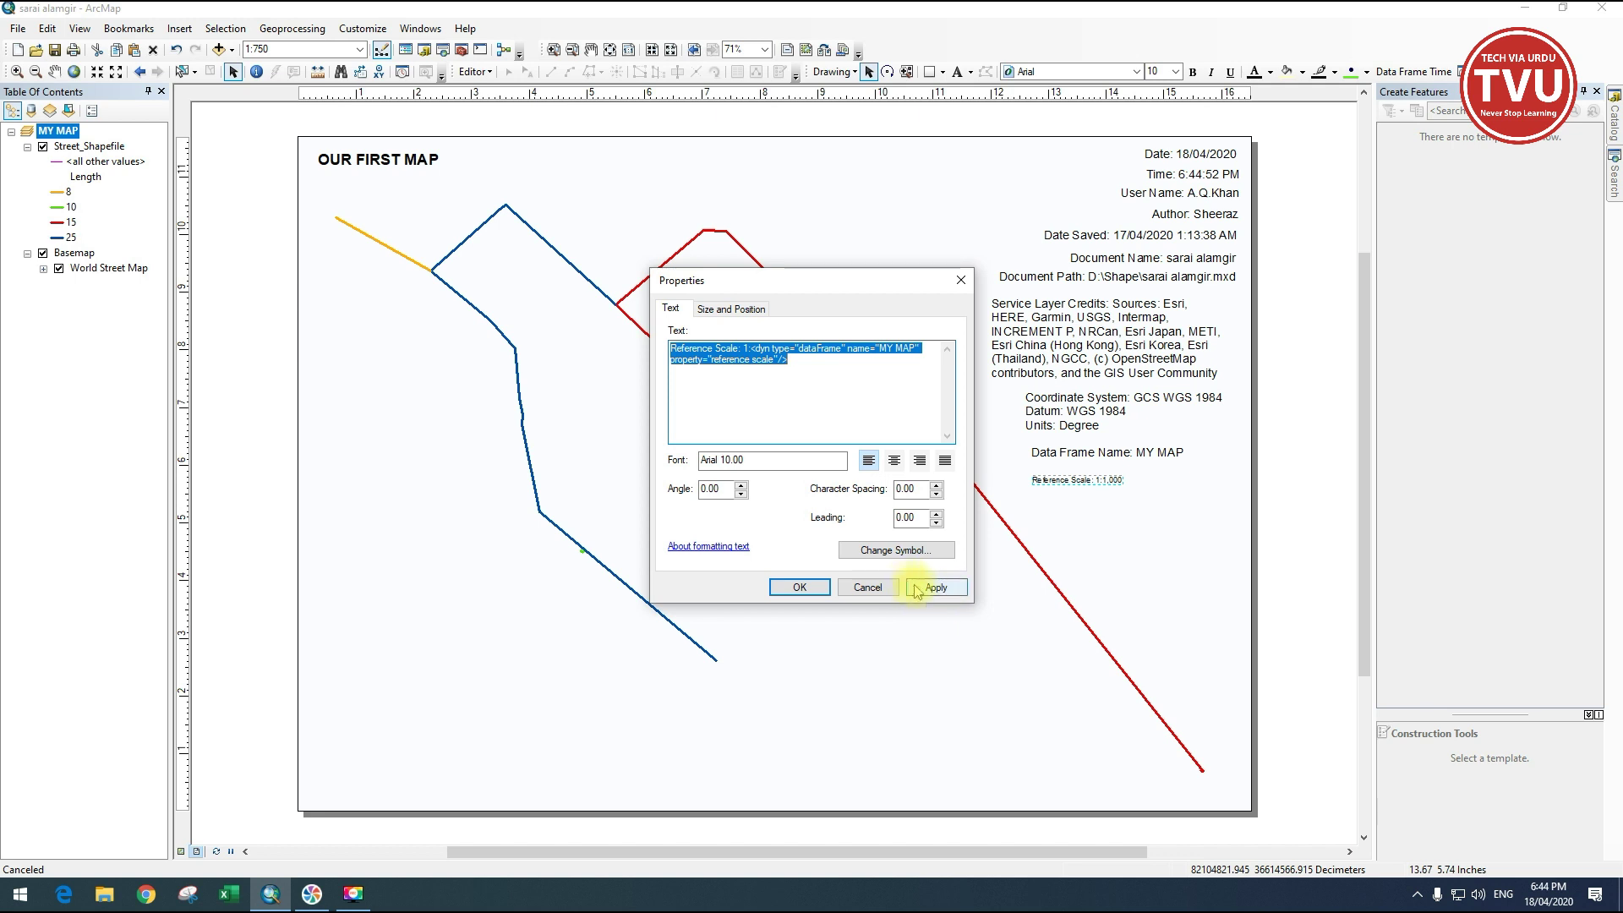
pyautogui.click(901, 551)
pyautogui.doubleClick(954, 436)
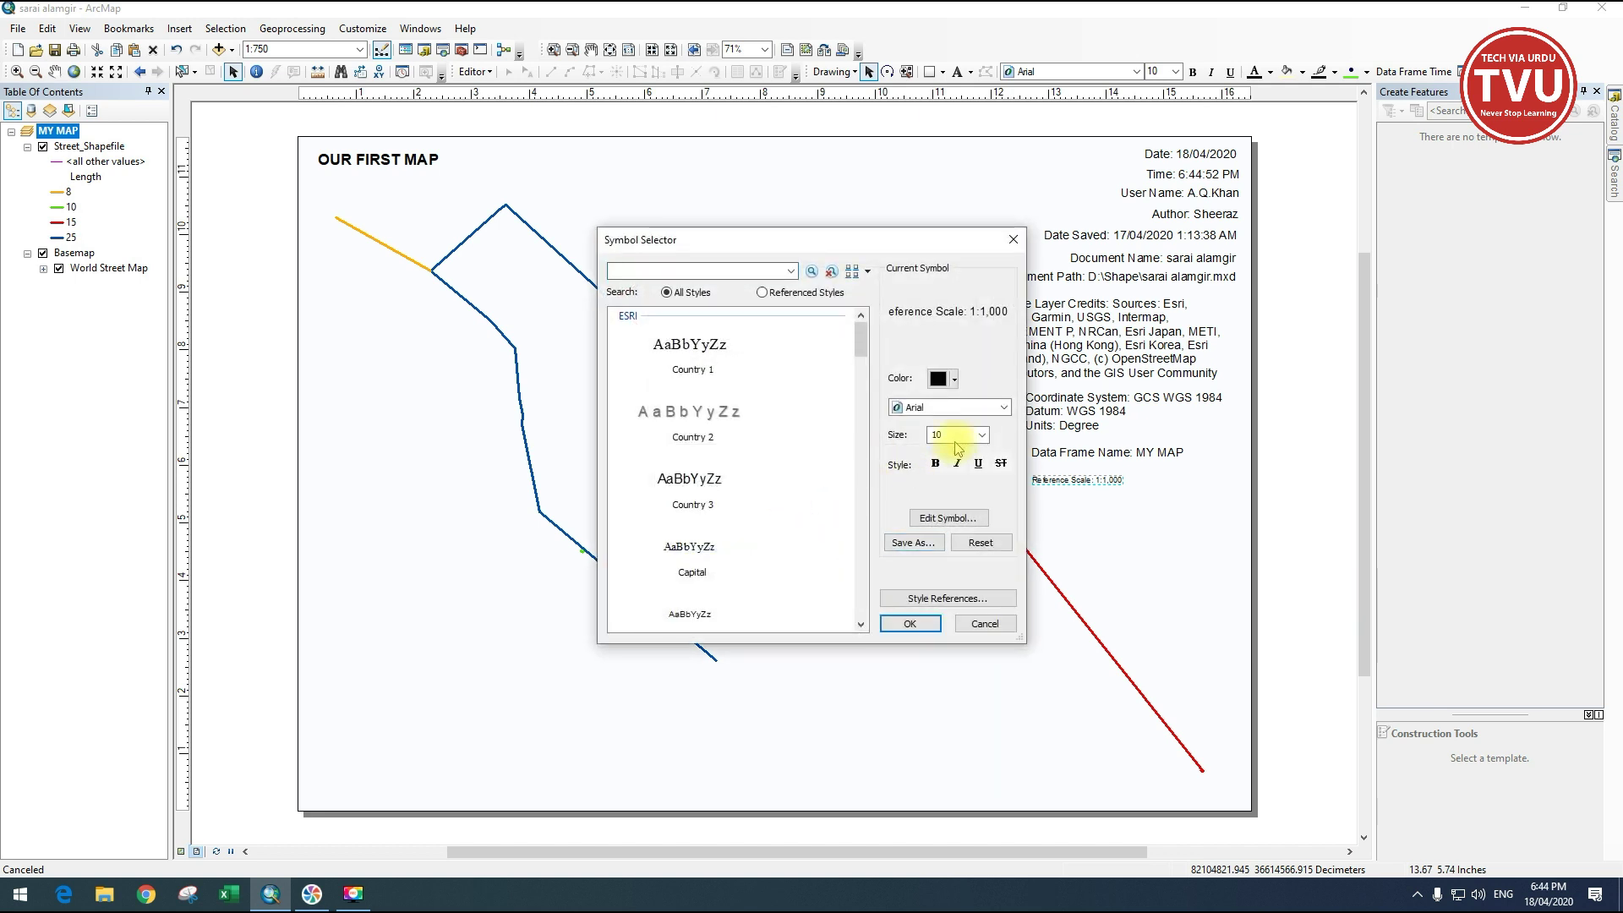
pyautogui.write('15')
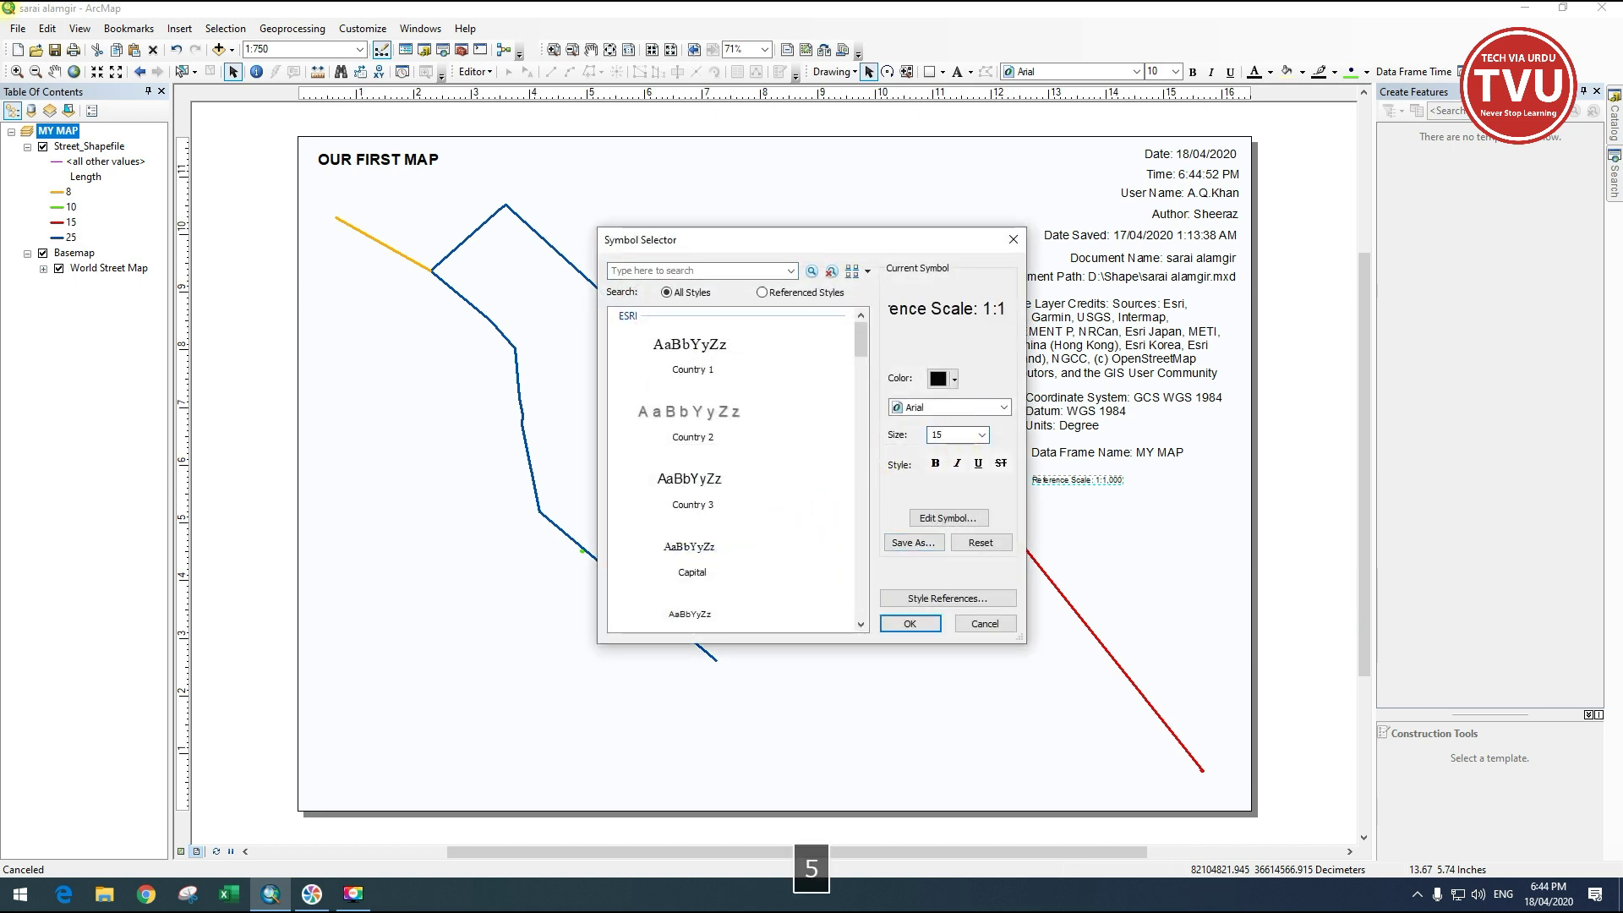
pyautogui.click(910, 623)
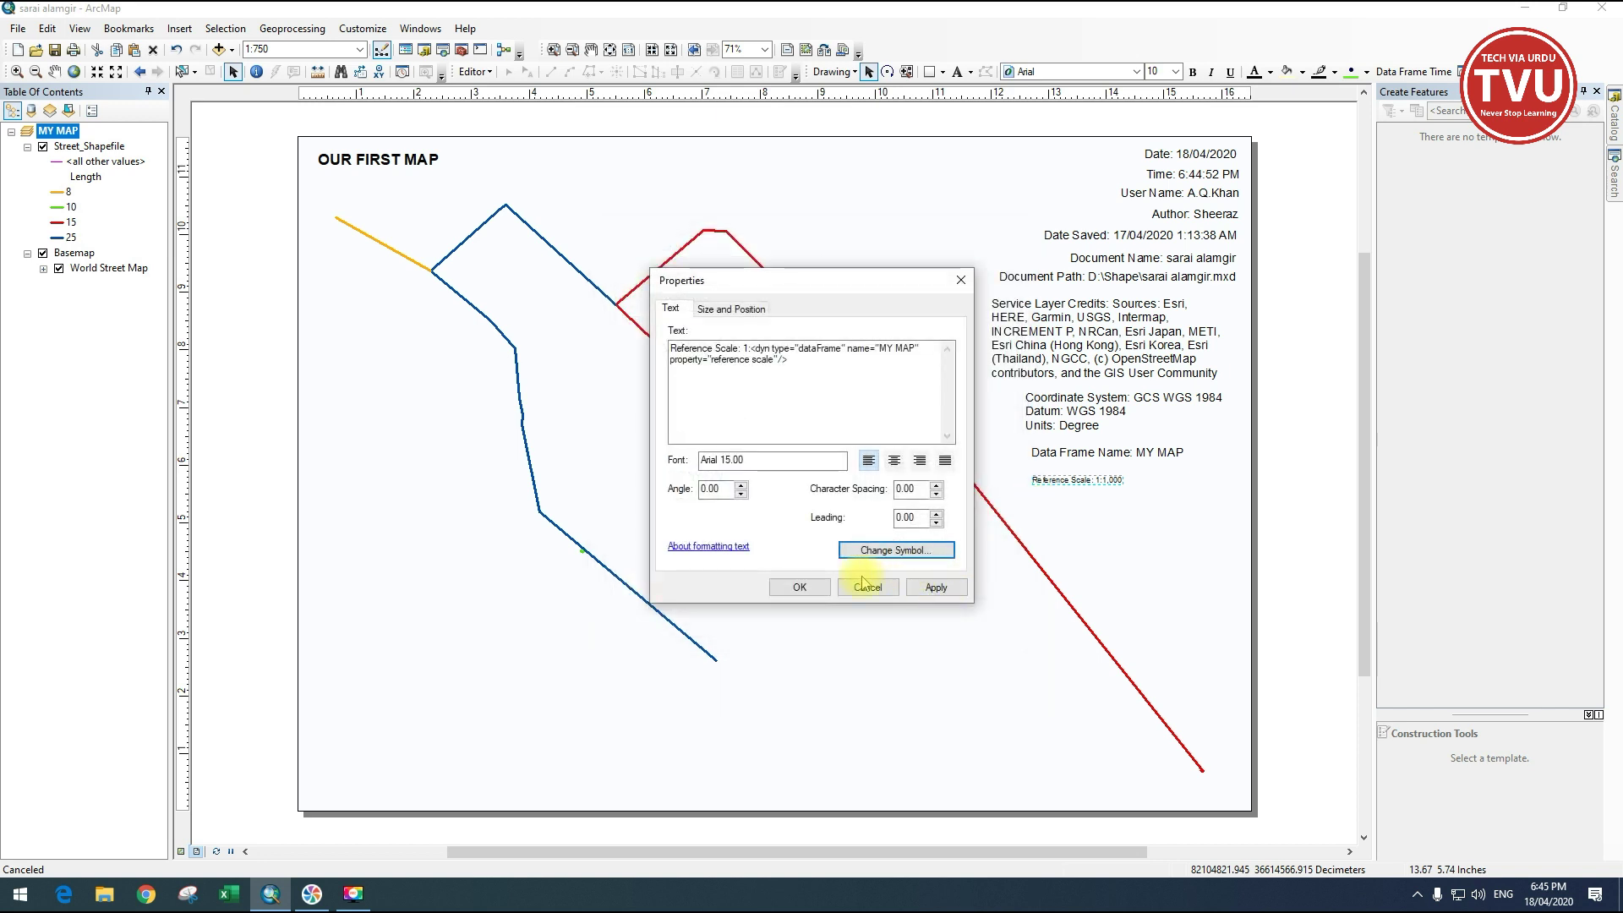
pyautogui.click(800, 587)
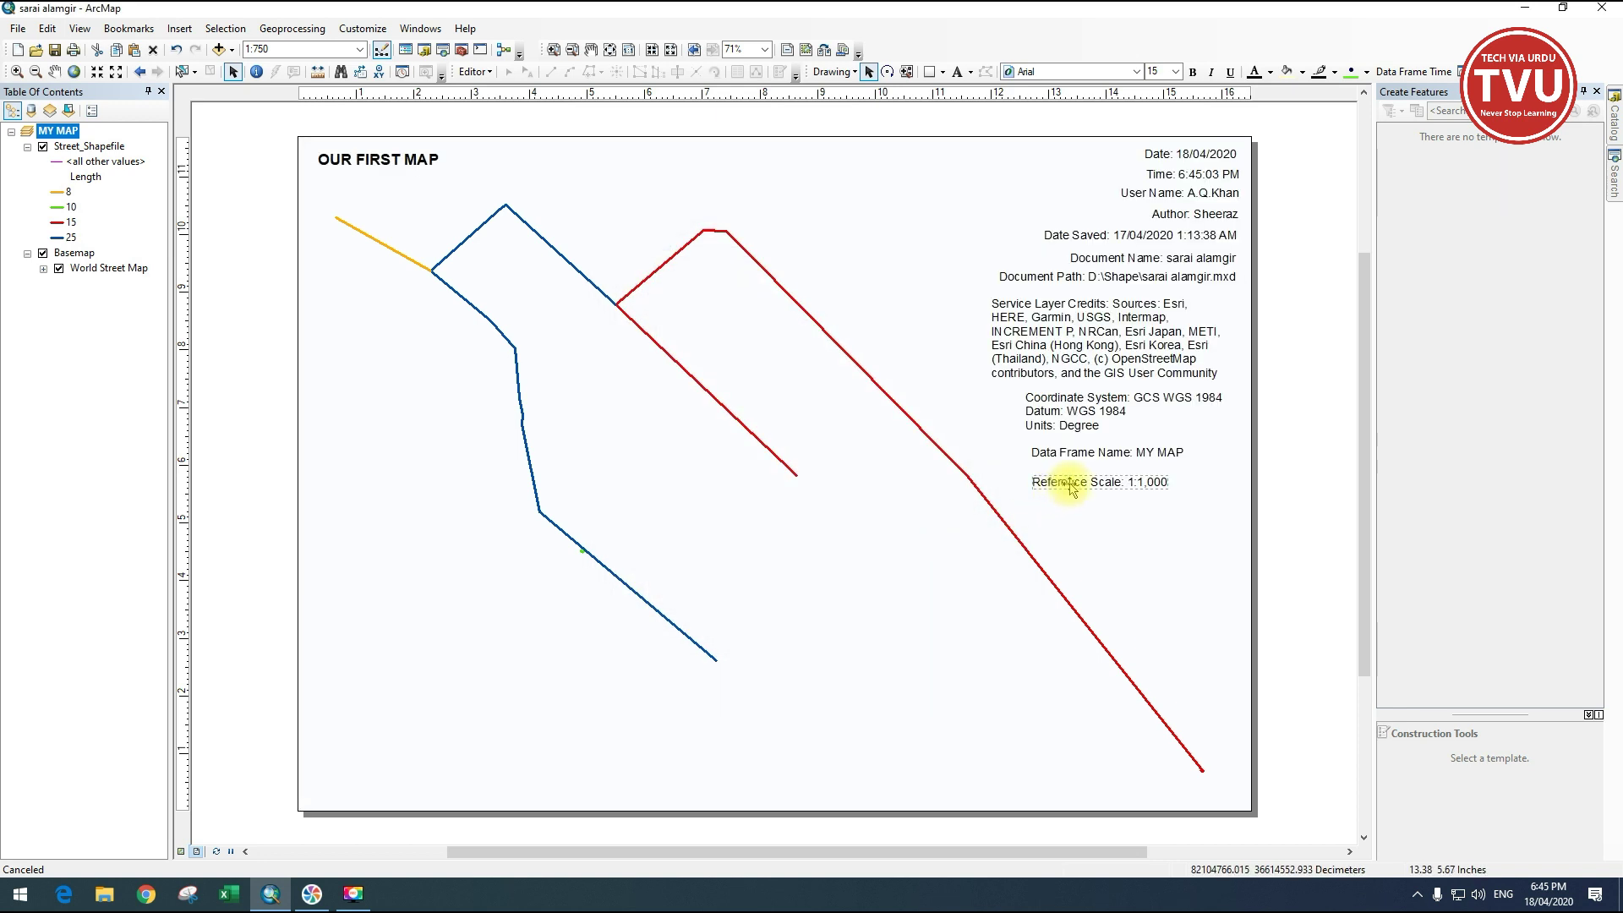
# Insert a Data Frame Time dynamic text and place it below the reference scale.
pyautogui.click(179, 28)
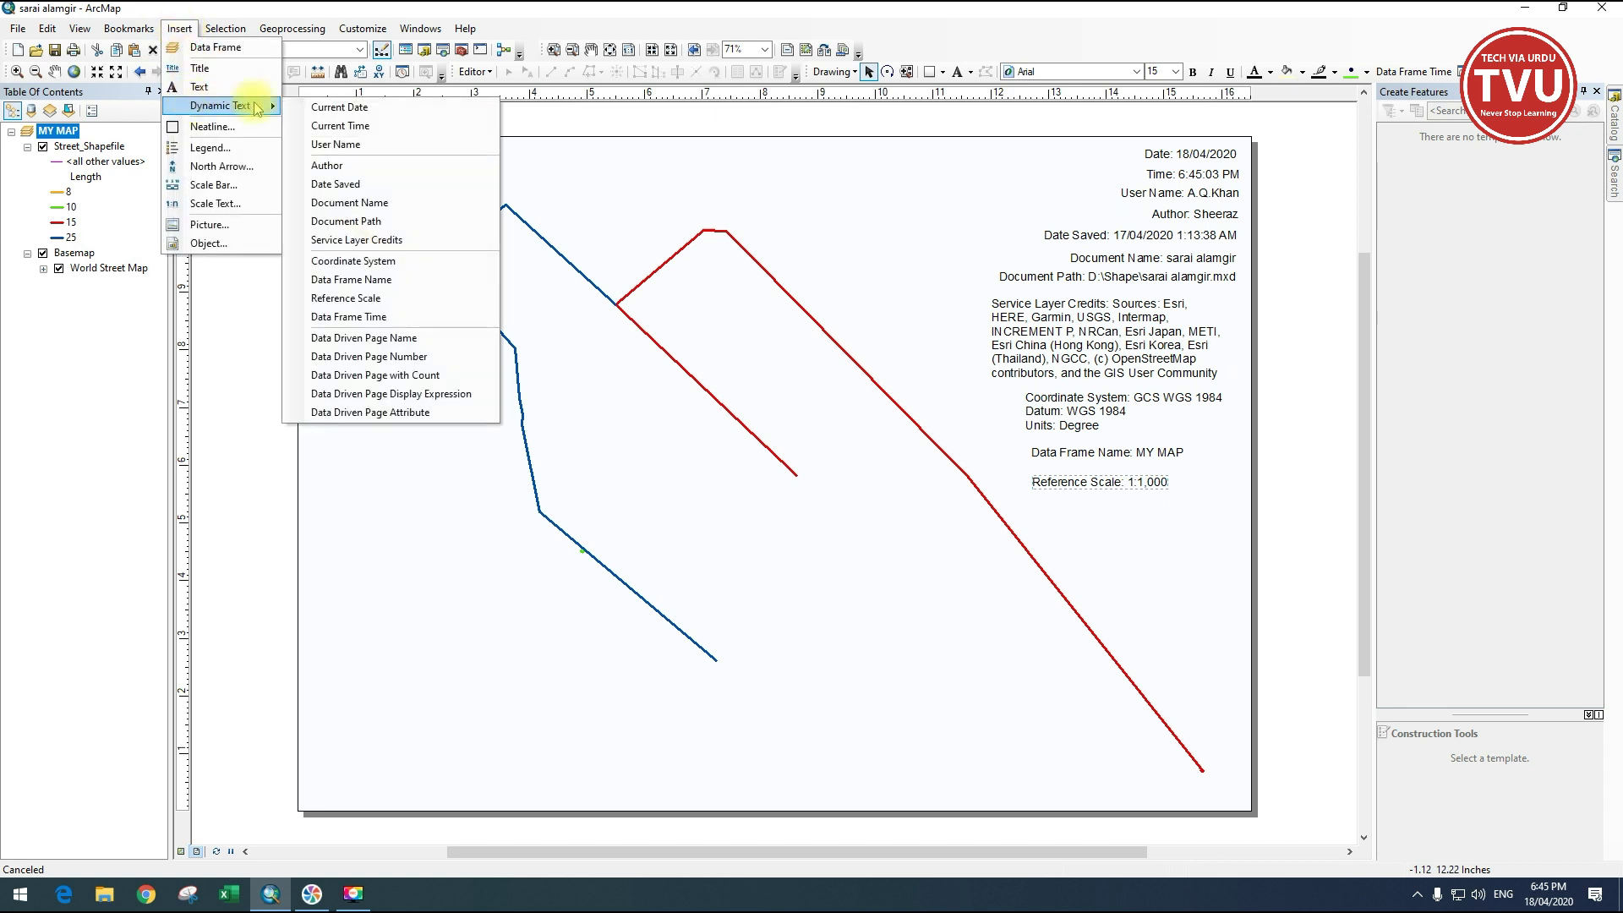
pyautogui.click(376, 321)
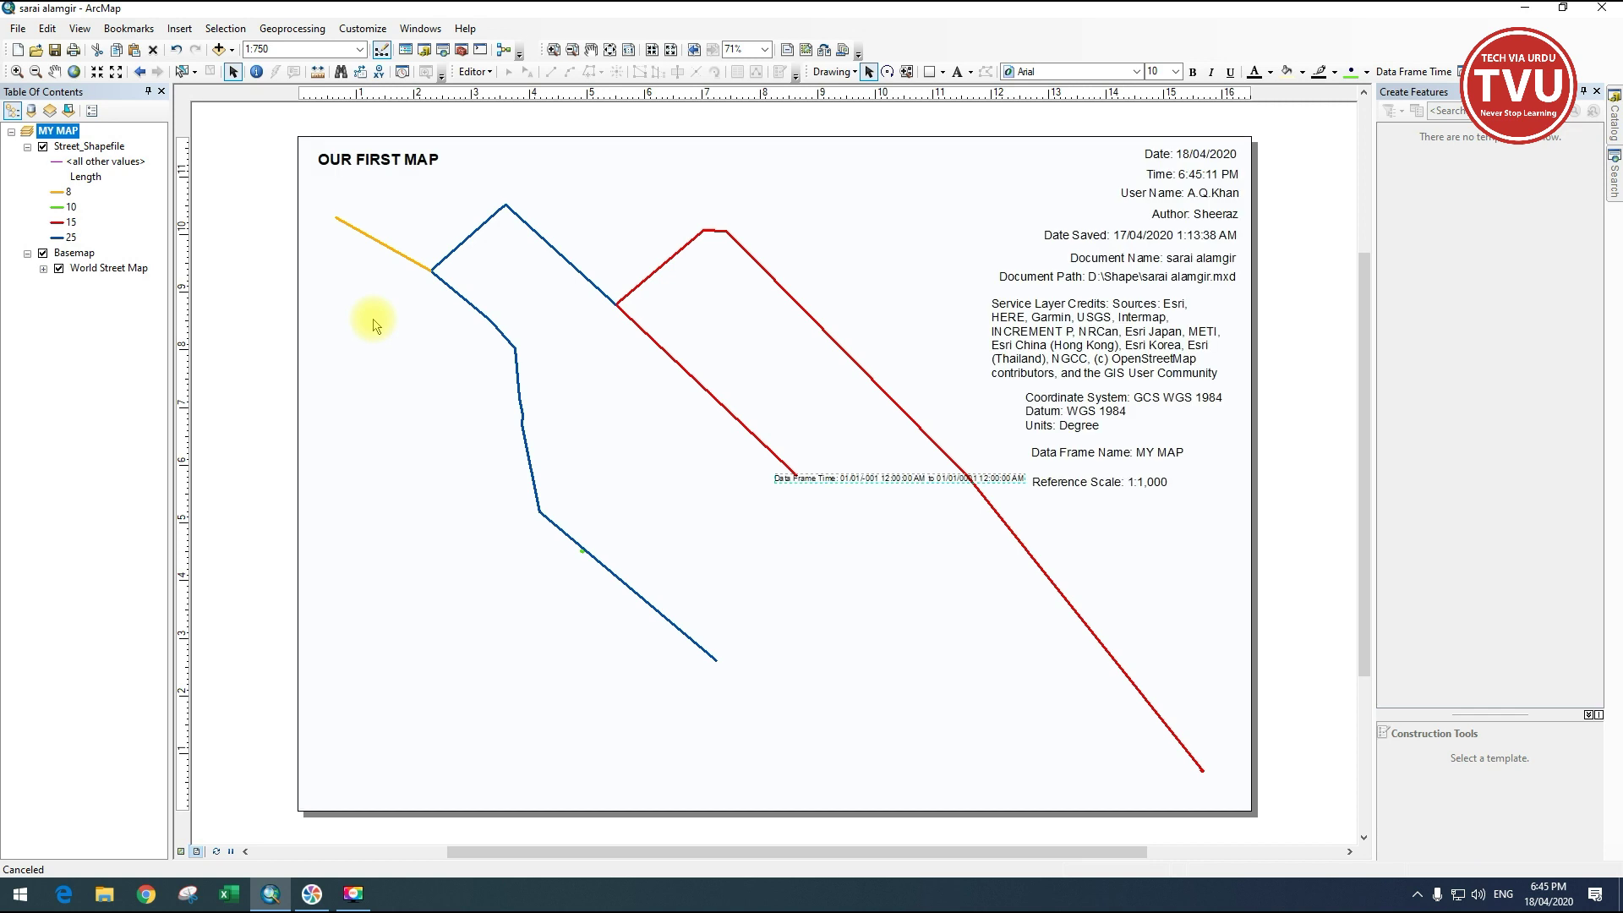
pyautogui.moveTo(961, 533); pyautogui.dragTo(1087, 513)
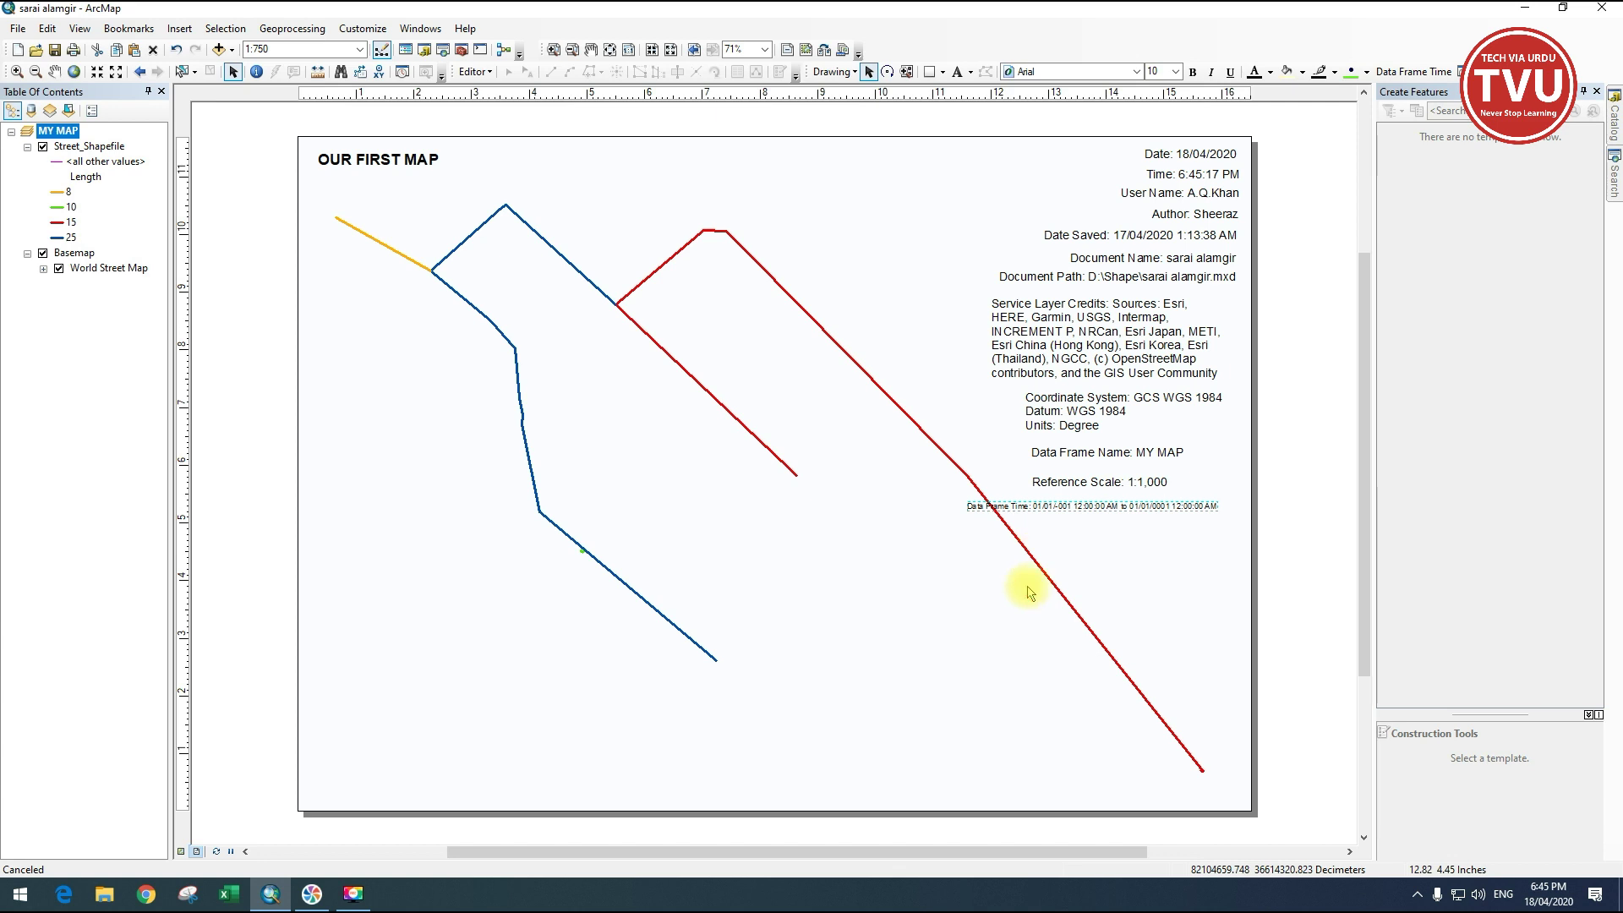
# Set the data frame time text's symbol size to 15.
pyautogui.rightClick(1111, 507)
pyautogui.click(1155, 796)
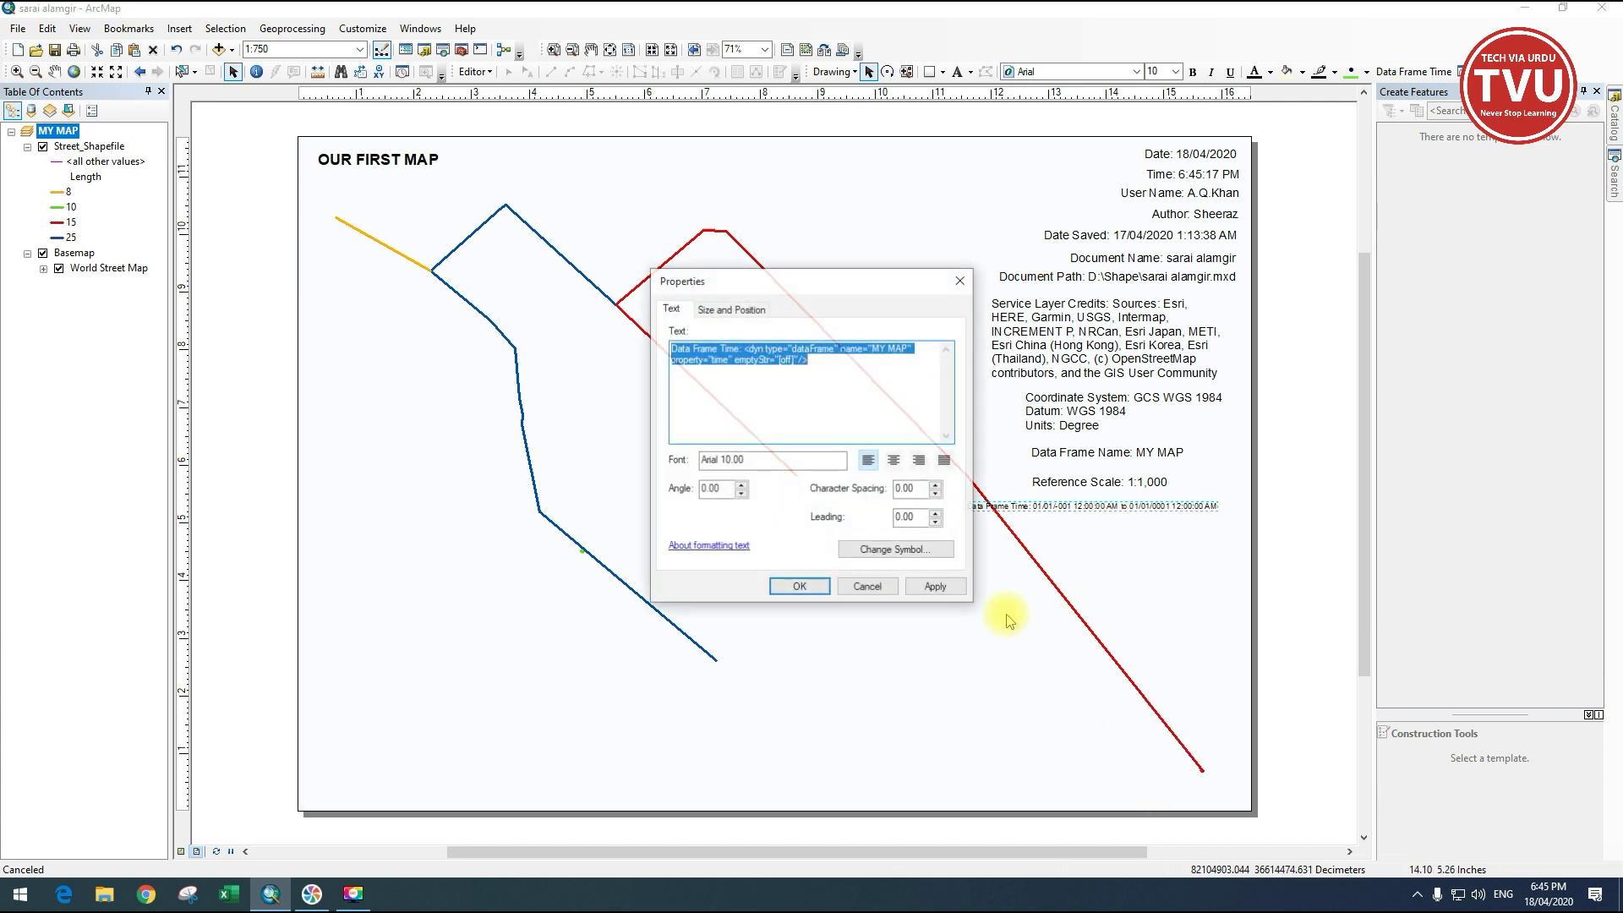
pyautogui.click(921, 550)
pyautogui.click(939, 435)
pyautogui.write('15')
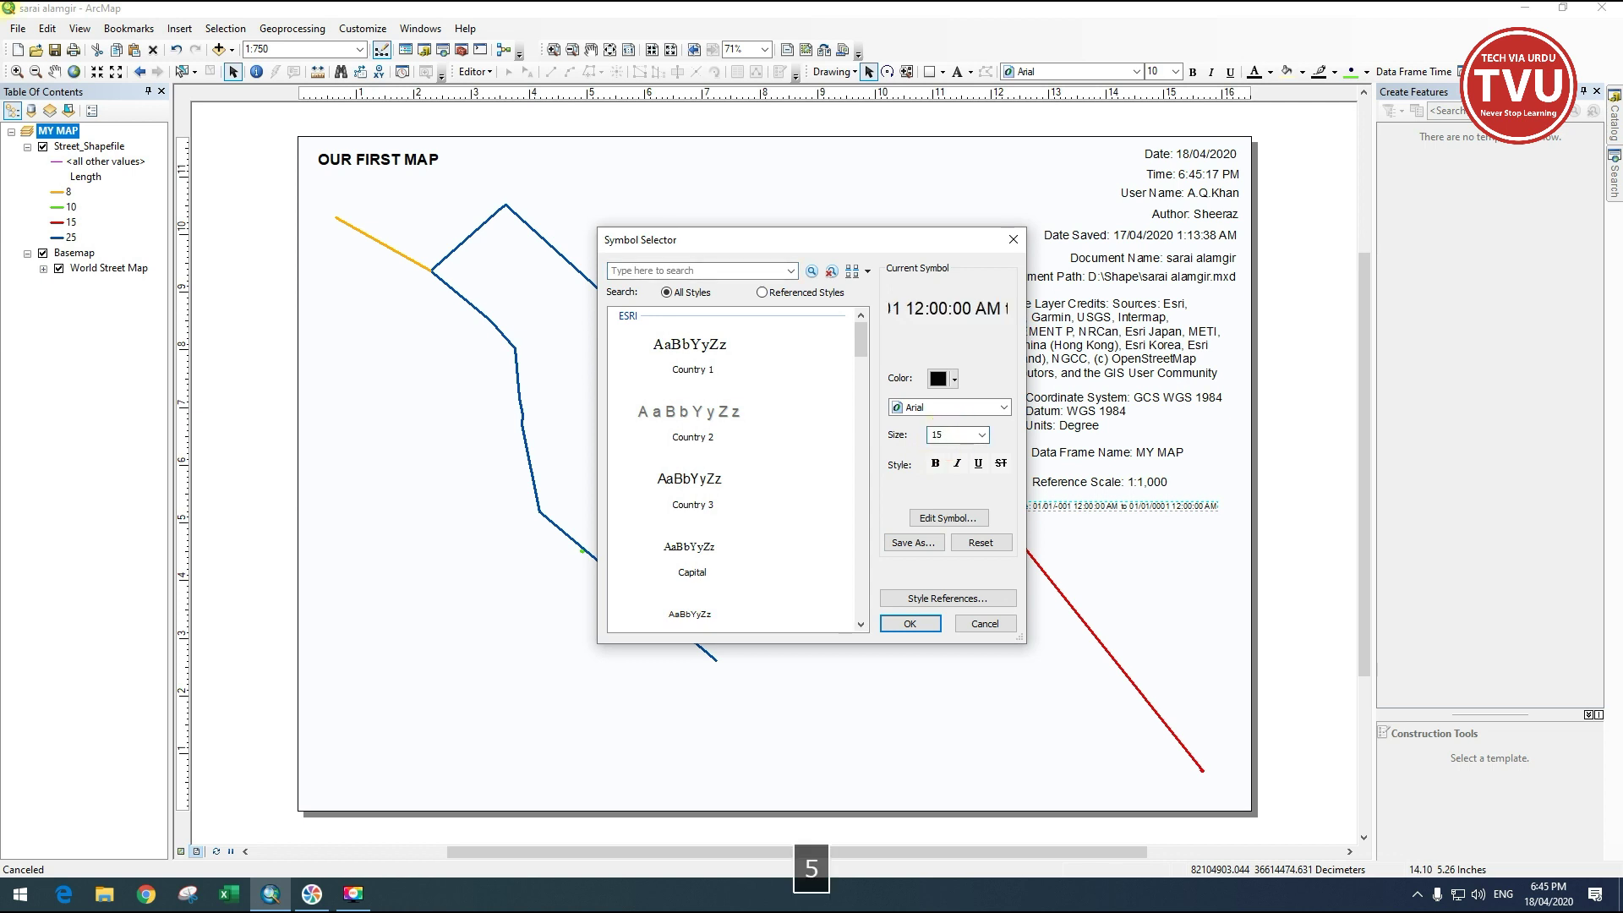
pyautogui.click(906, 624)
pyautogui.click(933, 586)
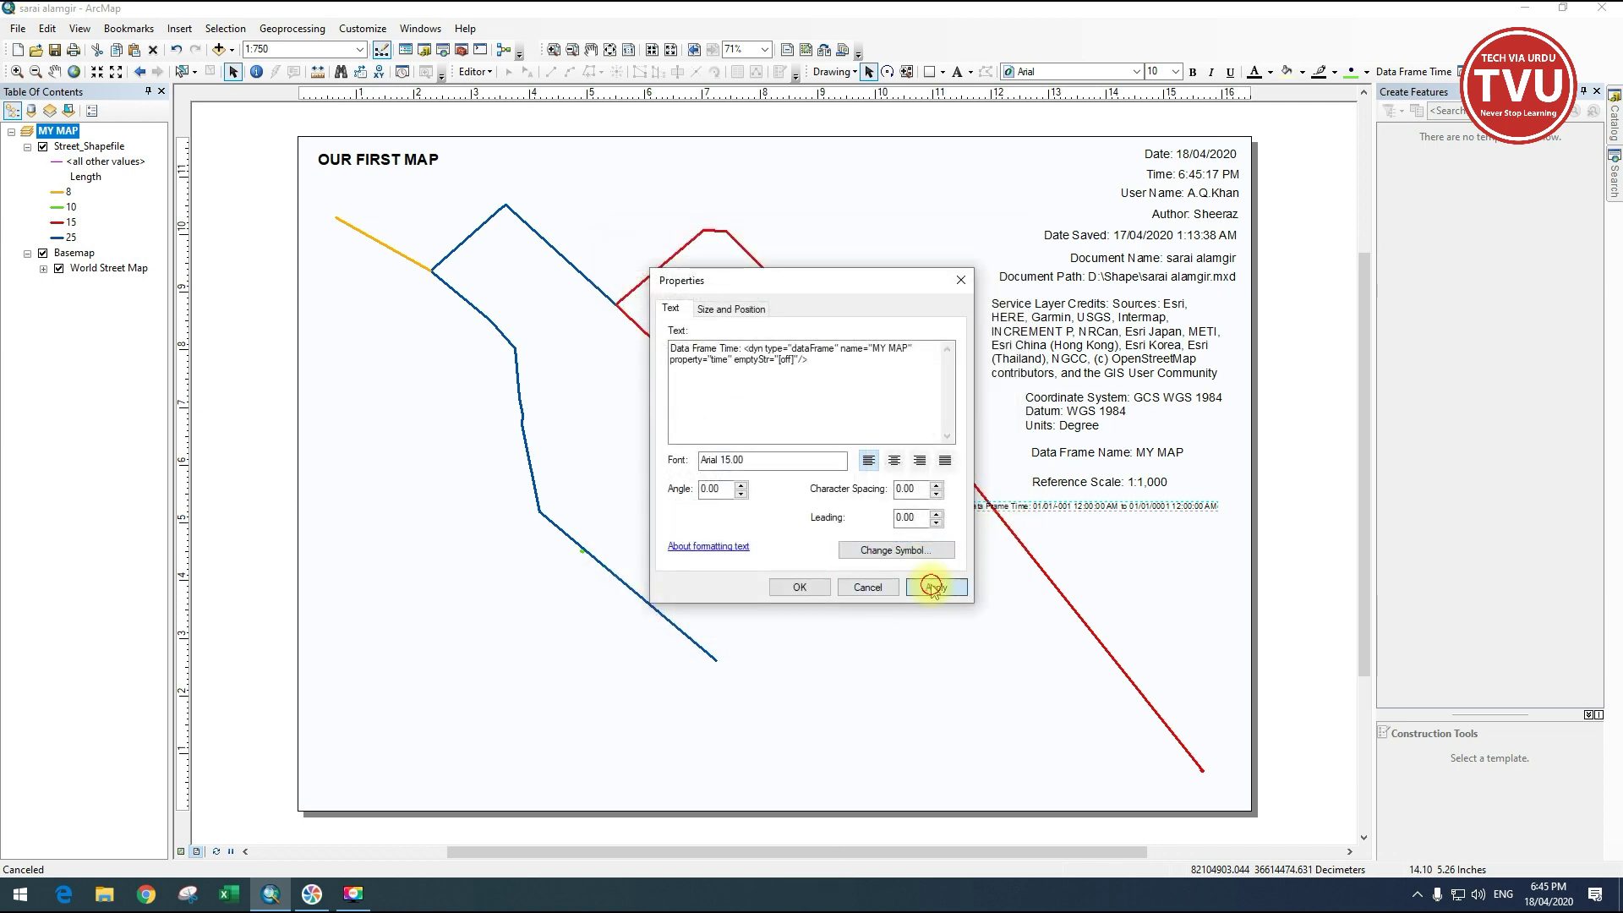
pyautogui.click(800, 587)
# Move the data frame time text to the lower edge of the layout page, right of centre, and deselect it.
pyautogui.moveTo(1085, 511); pyautogui.dragTo(978, 509)
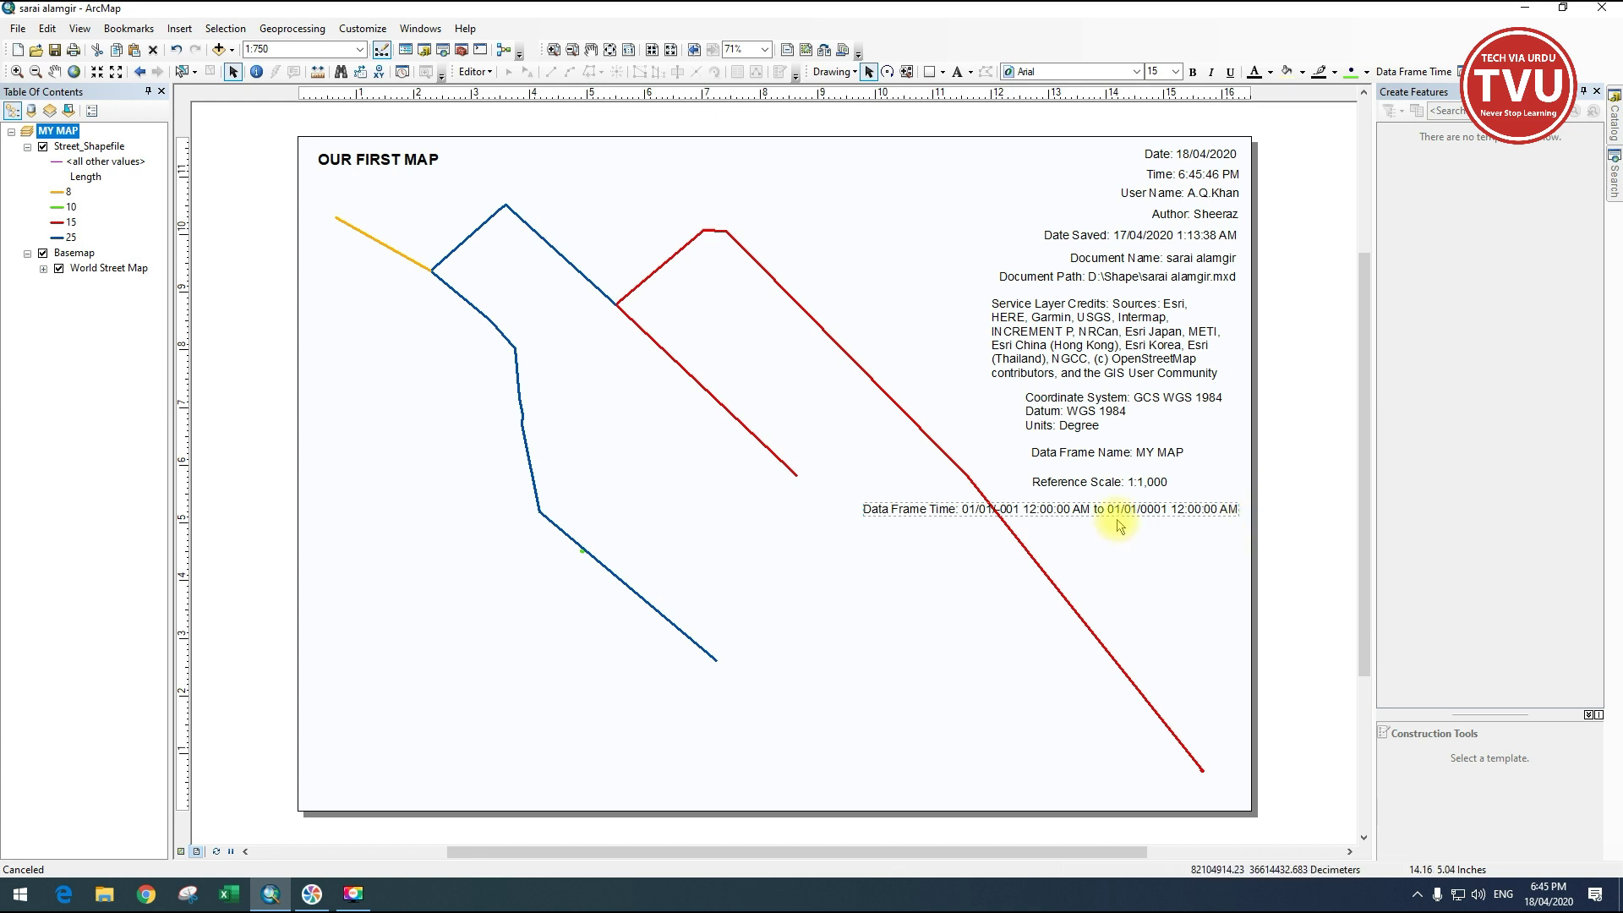
pyautogui.moveTo(1042, 688); pyautogui.dragTo(1087, 793)
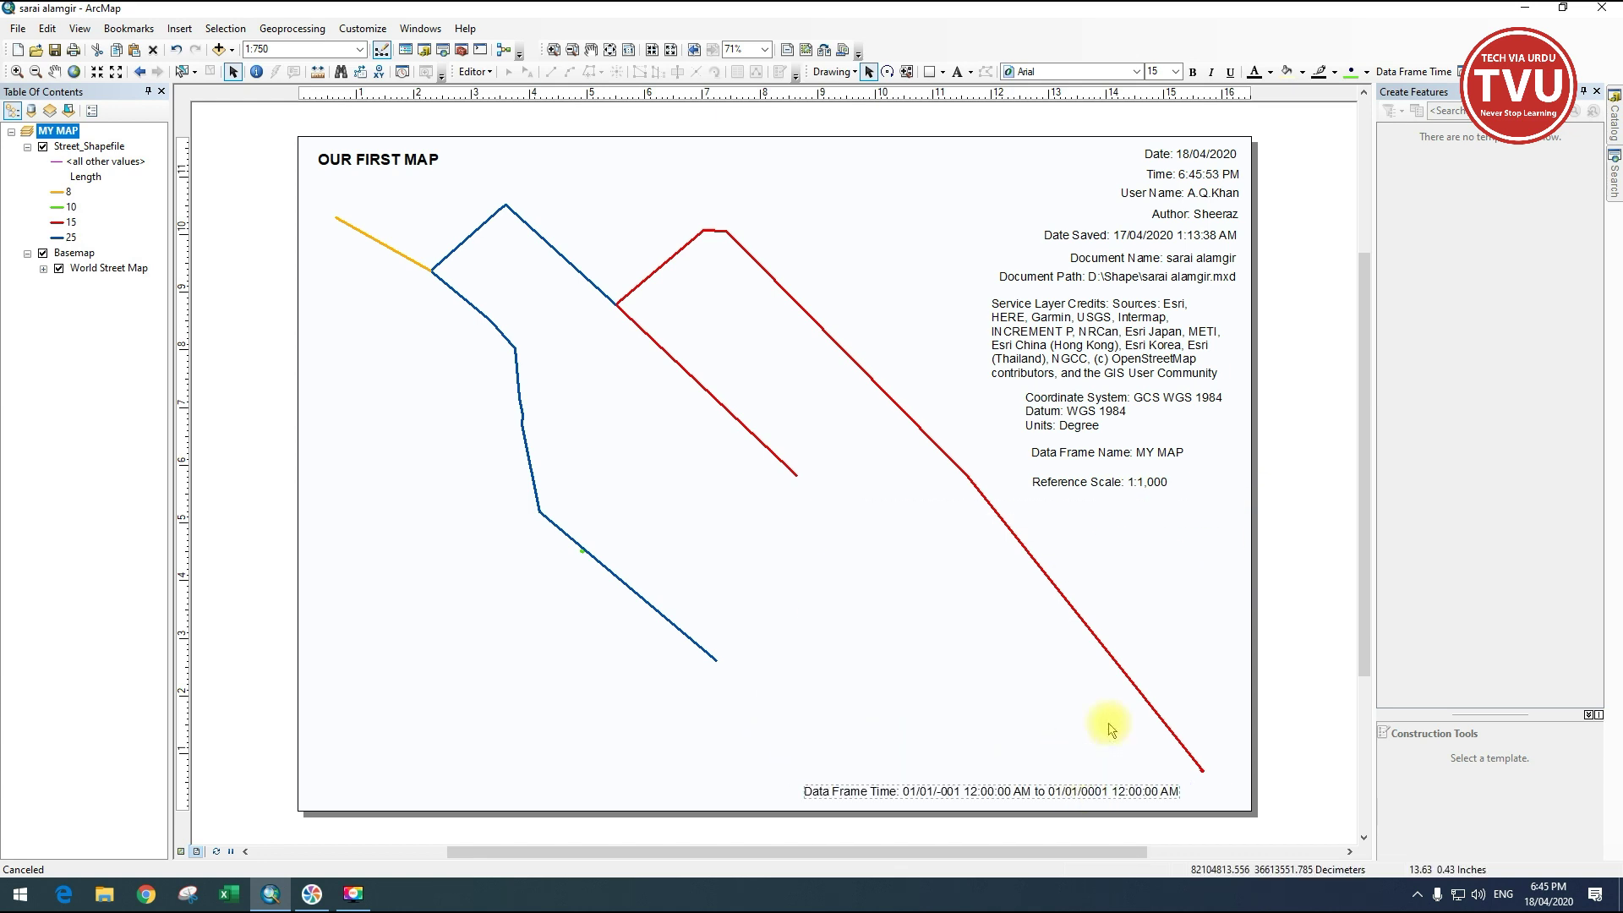
pyautogui.click(1295, 534)
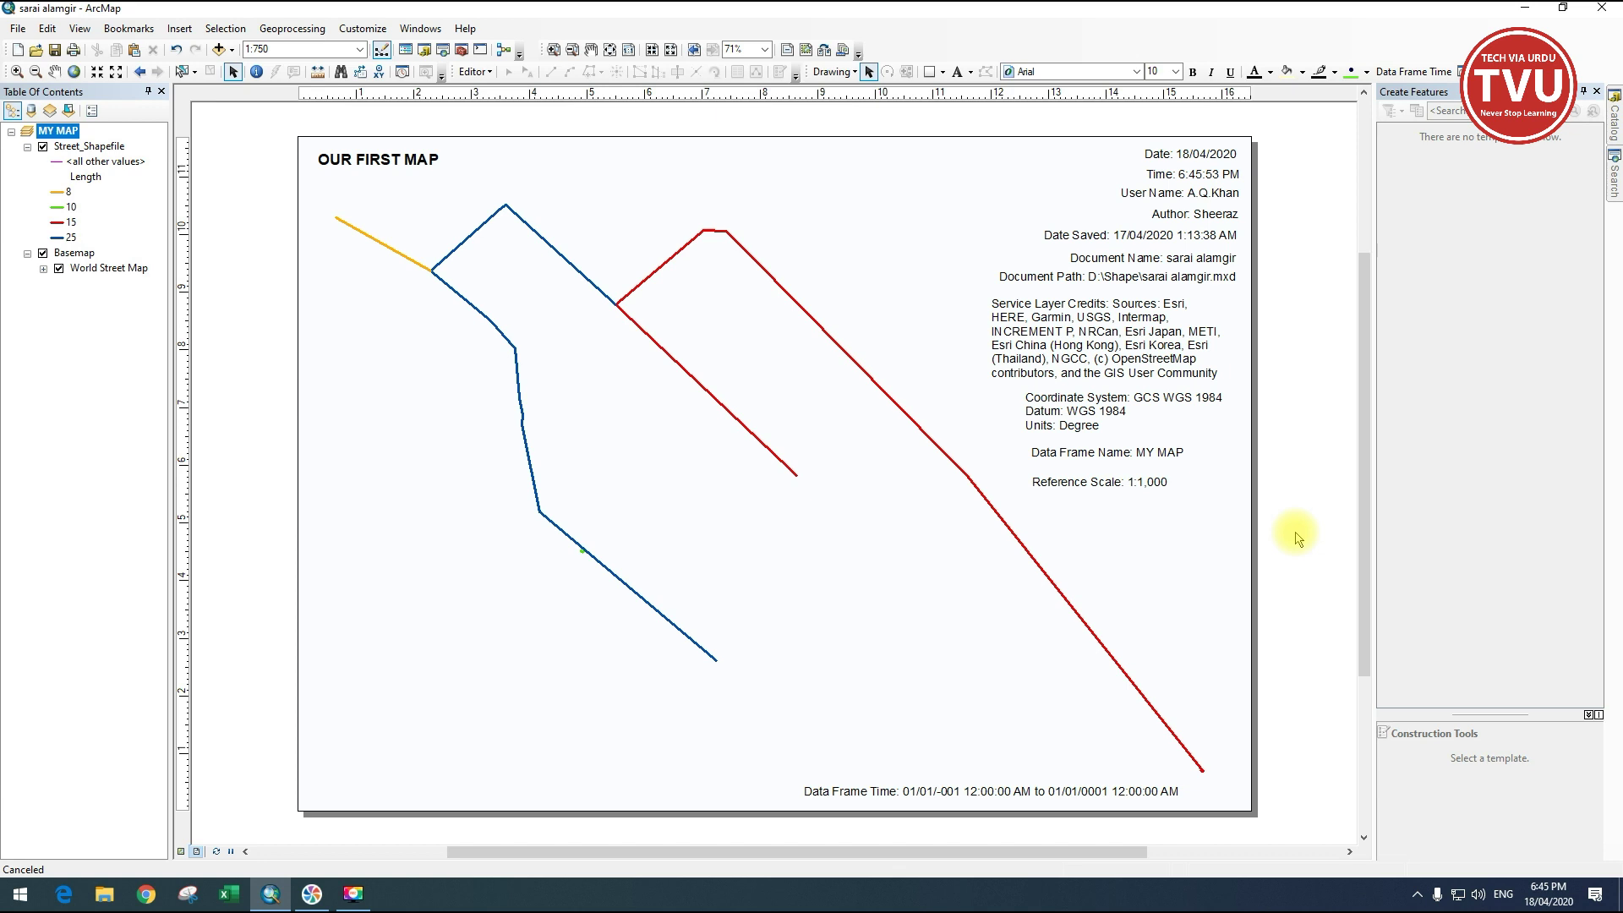
pyautogui.click(182, 31)
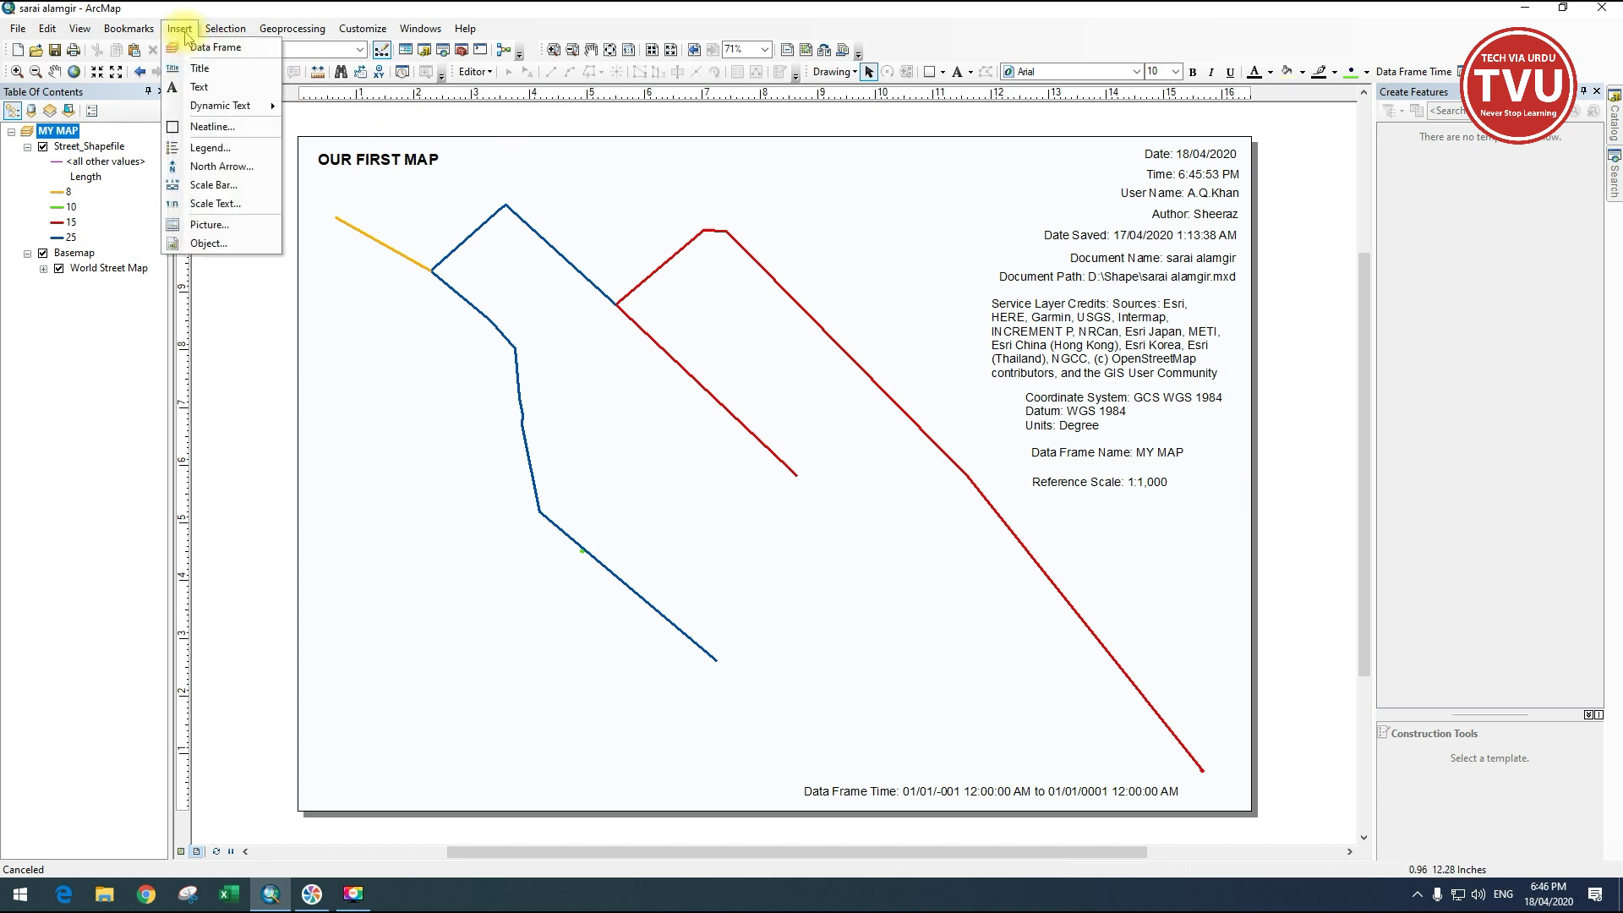
pyautogui.moveTo(200, 113)
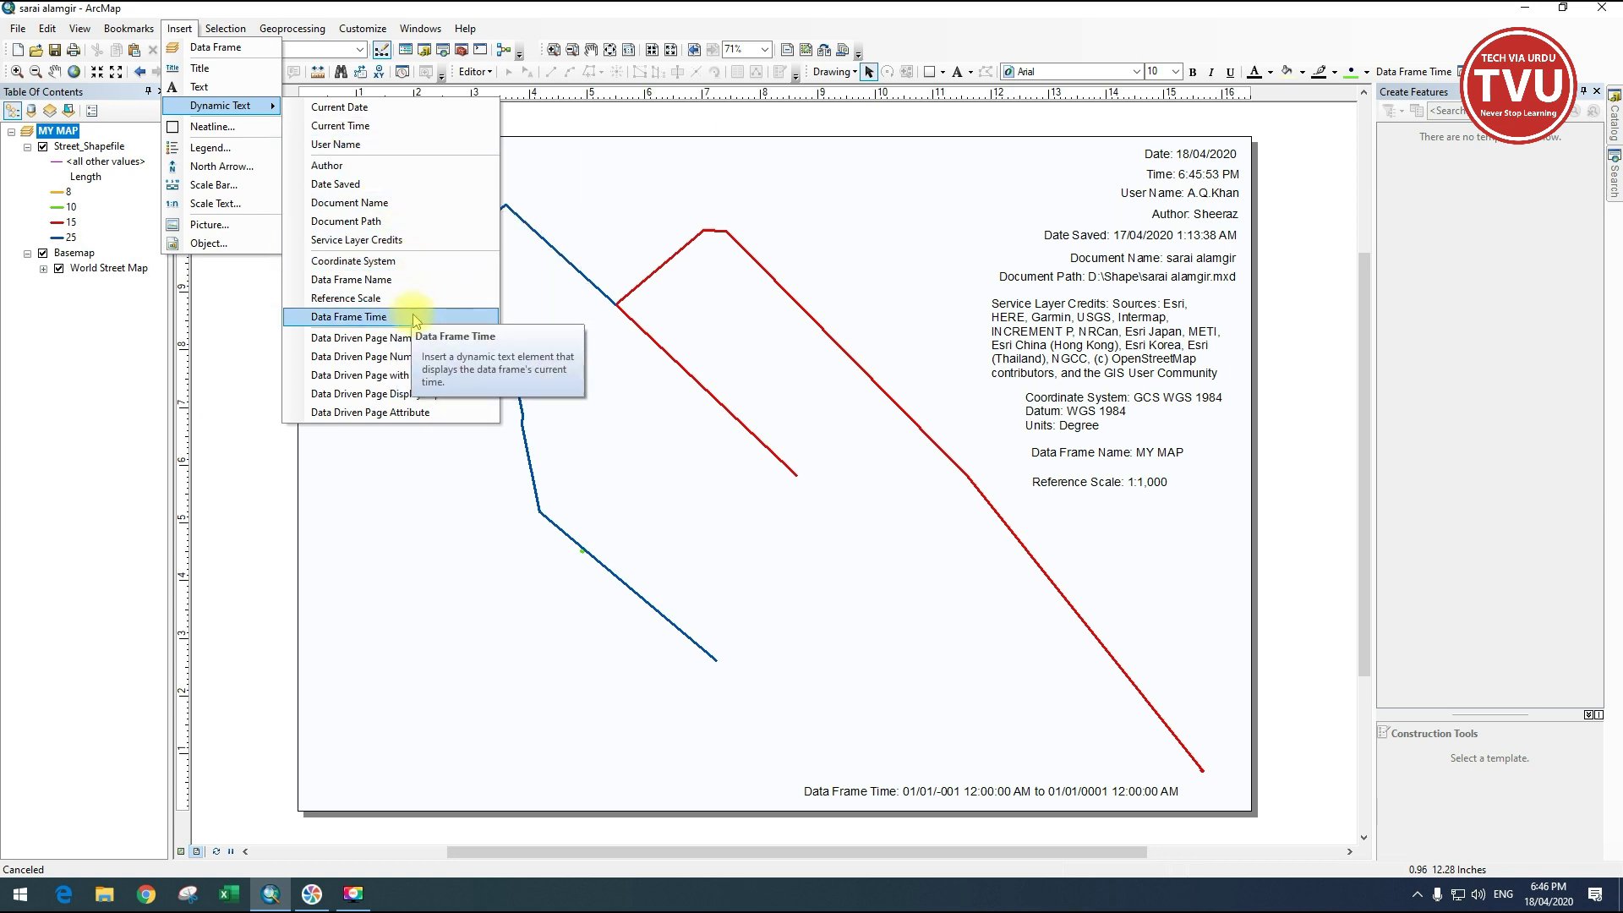
pyautogui.click(234, 314)
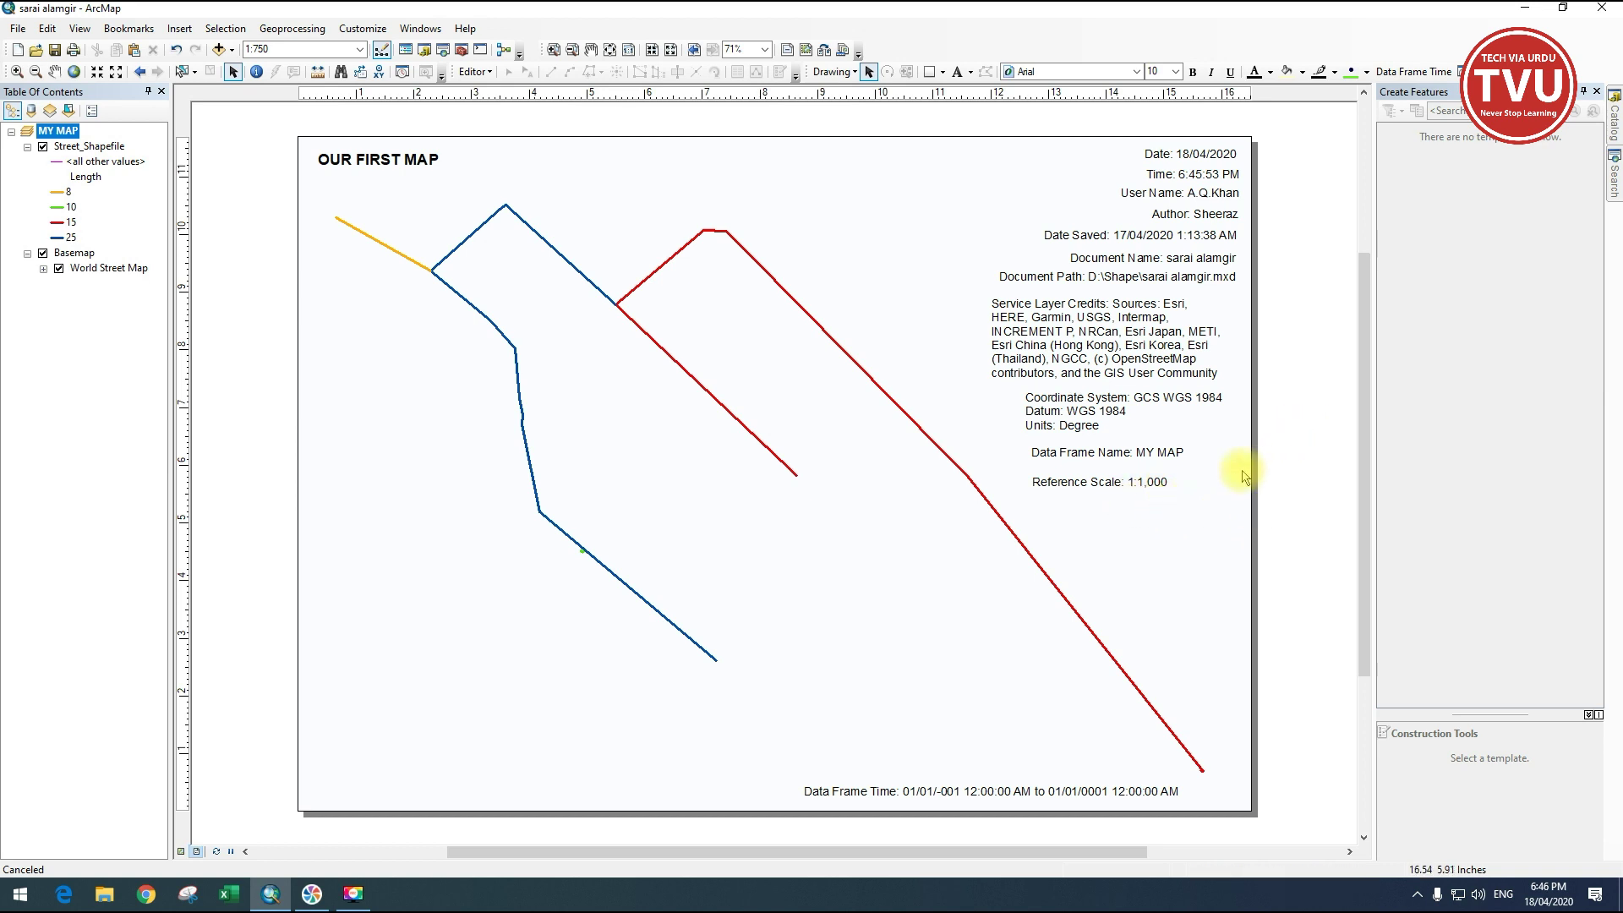
# Review the map document properties, examining the title, summary, description, author, credits and tags.
pyautogui.click(17, 34)
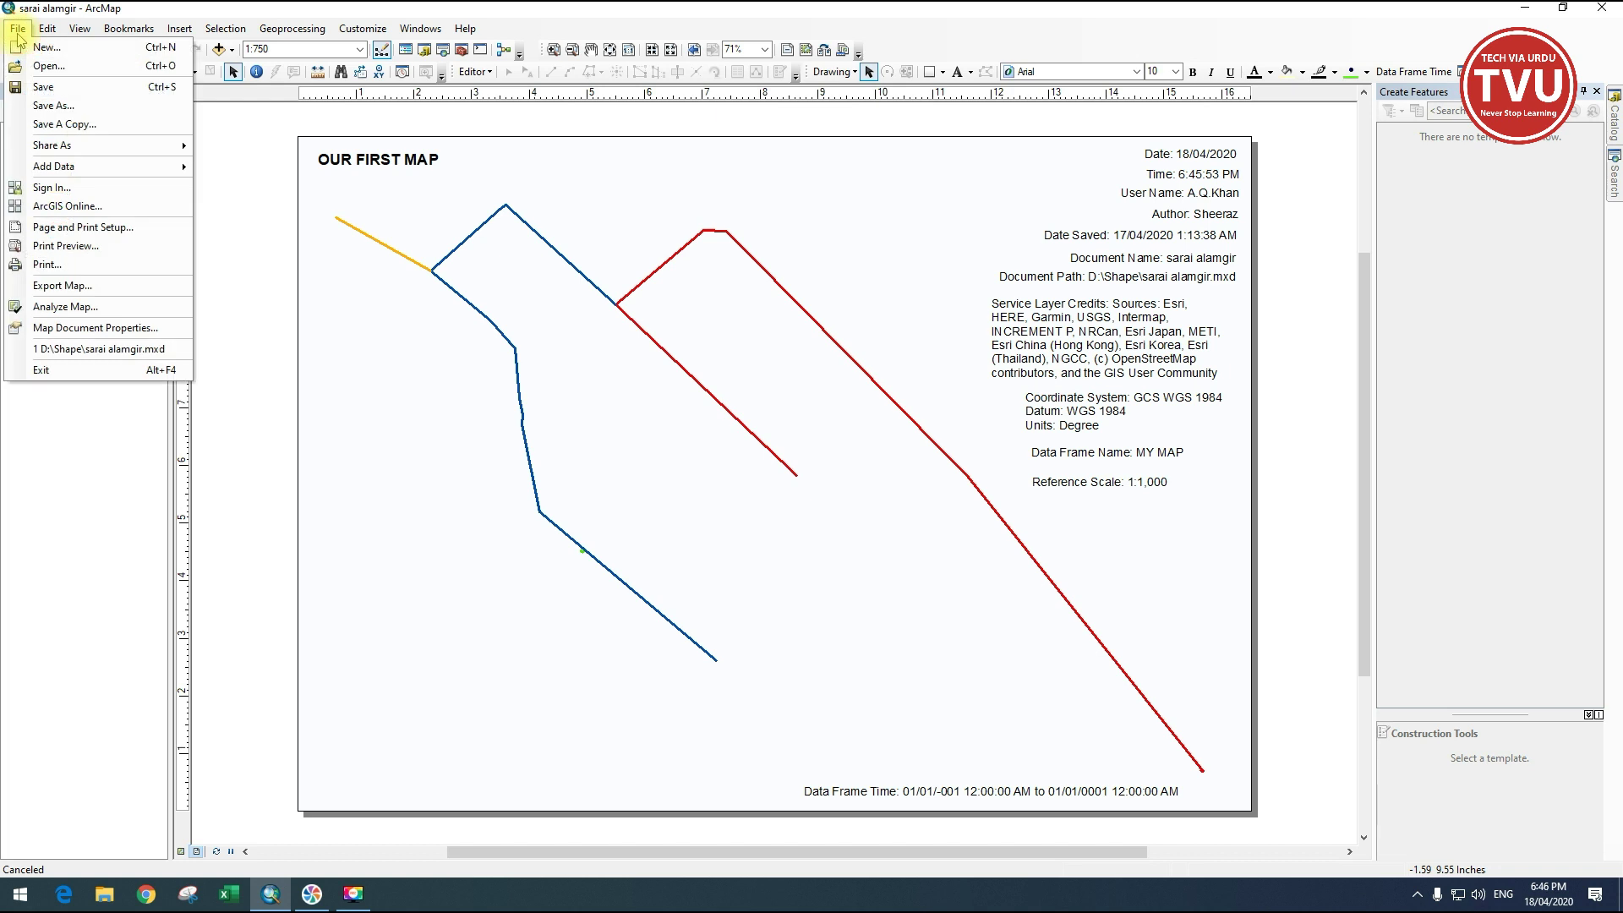
pyautogui.click(40, 331)
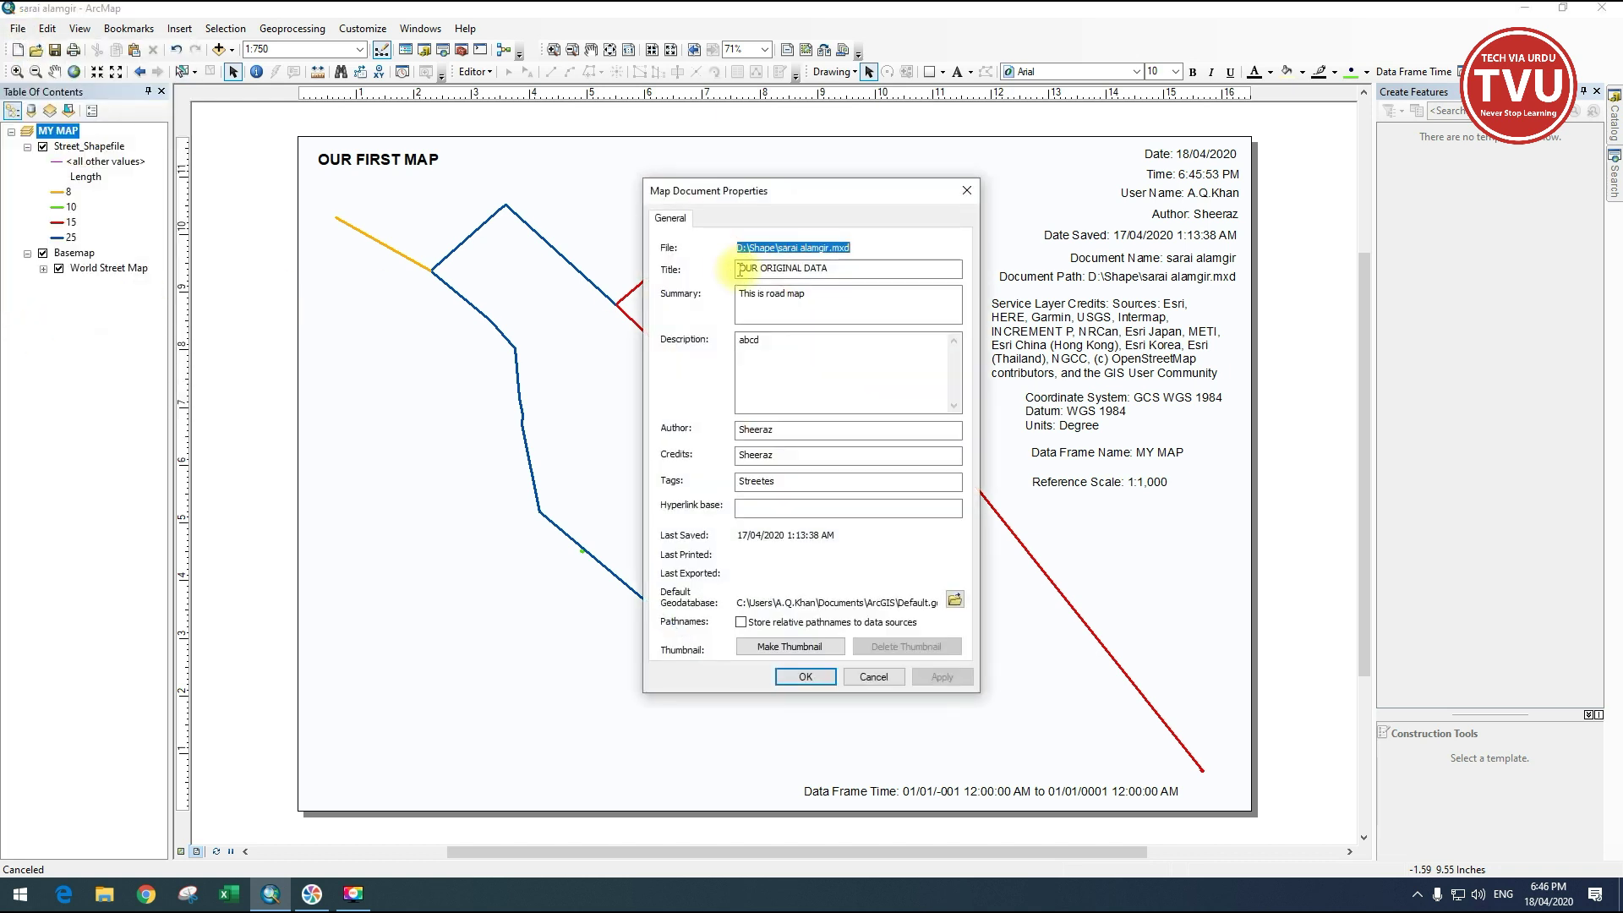
pyautogui.click(848, 268)
pyautogui.moveTo(828, 269); pyautogui.dragTo(711, 276)
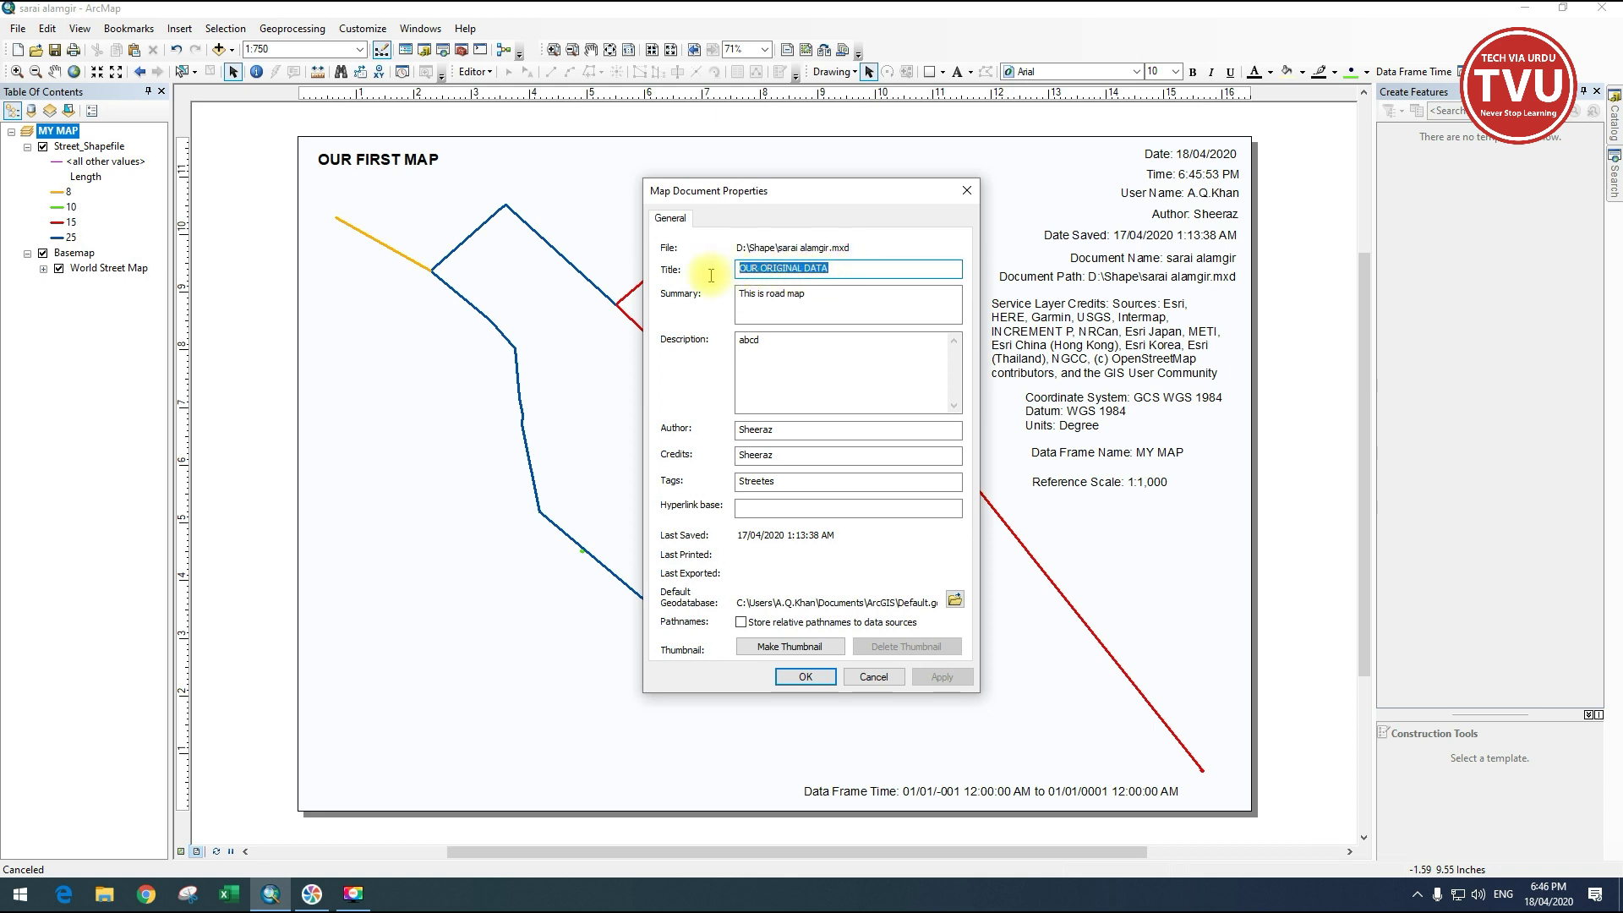
pyautogui.press('Tab')
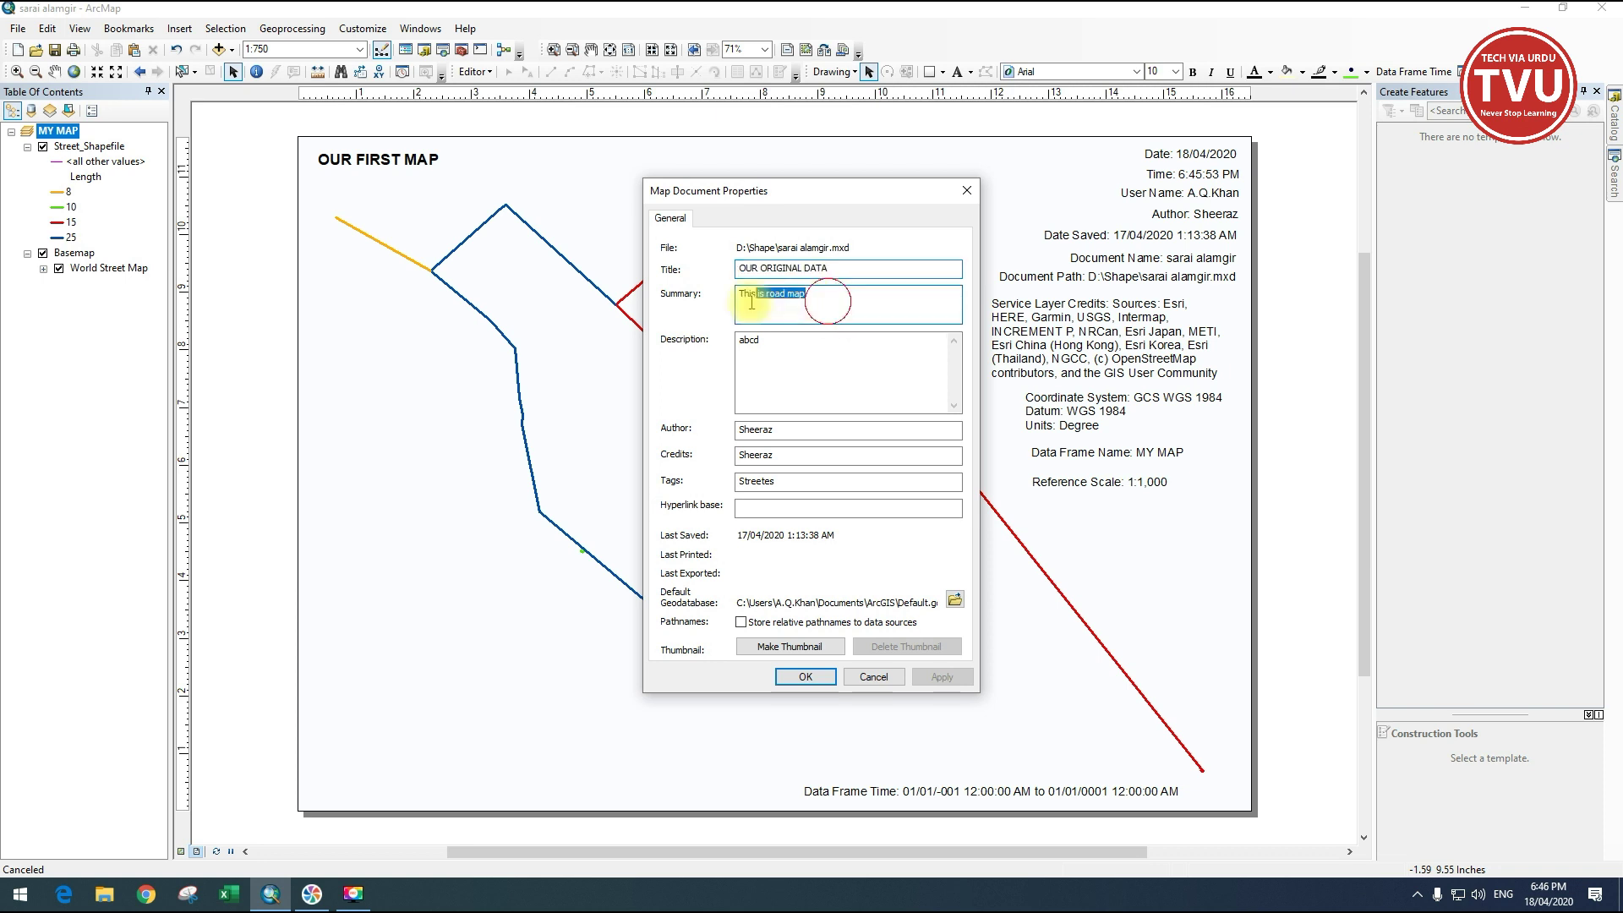
pyautogui.click(788, 352)
pyautogui.moveTo(788, 353); pyautogui.dragTo(734, 350)
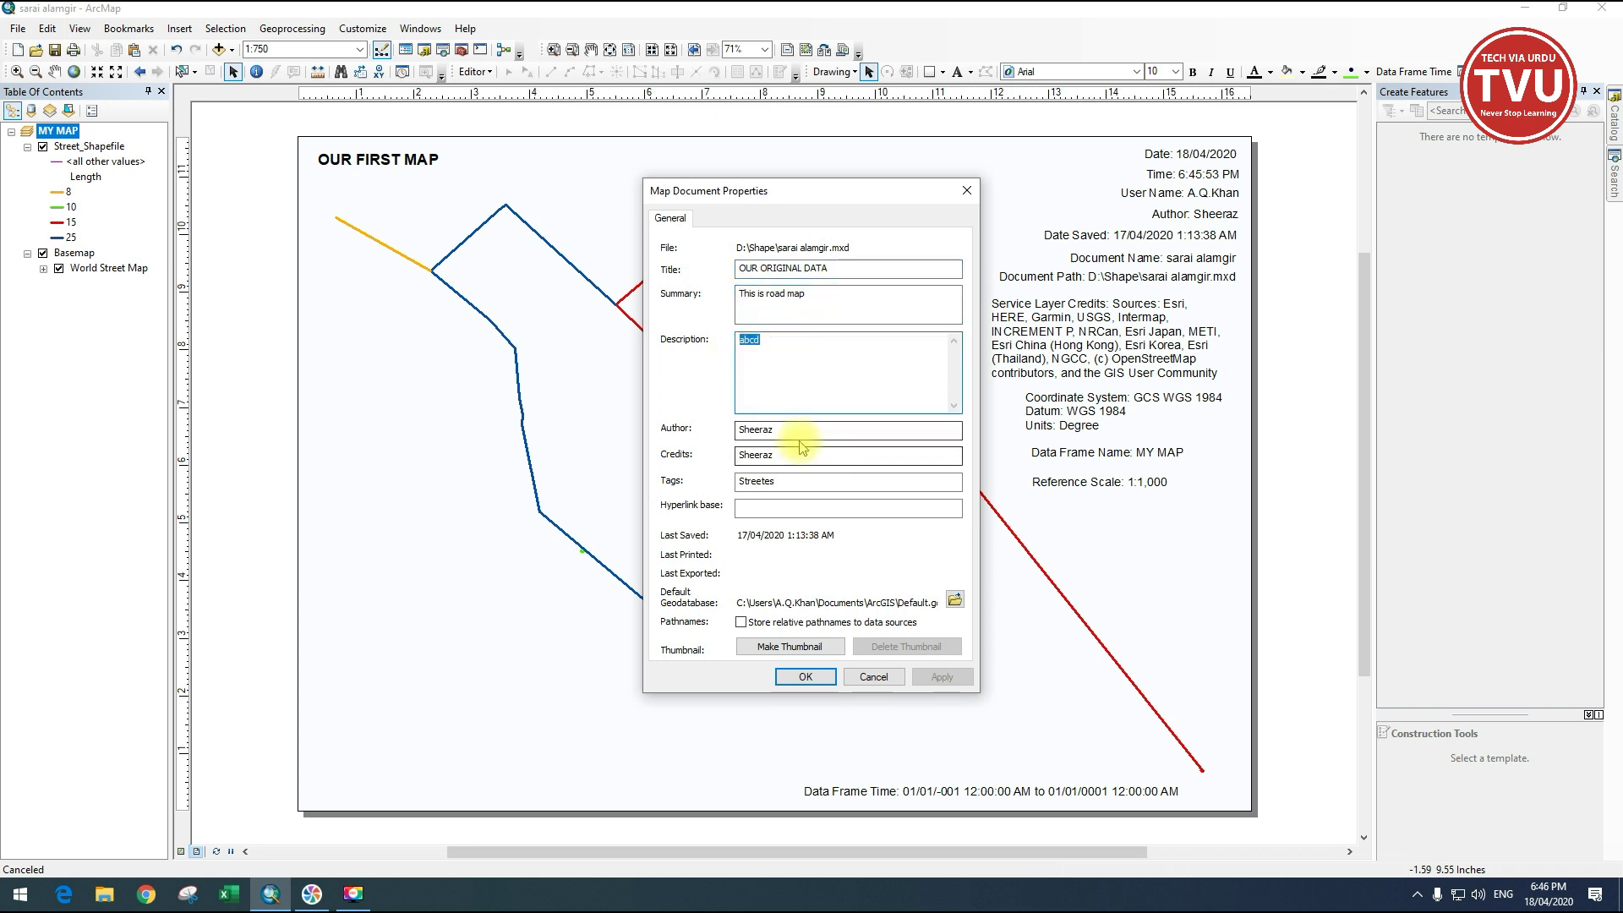
pyautogui.moveTo(813, 433); pyautogui.dragTo(732, 431)
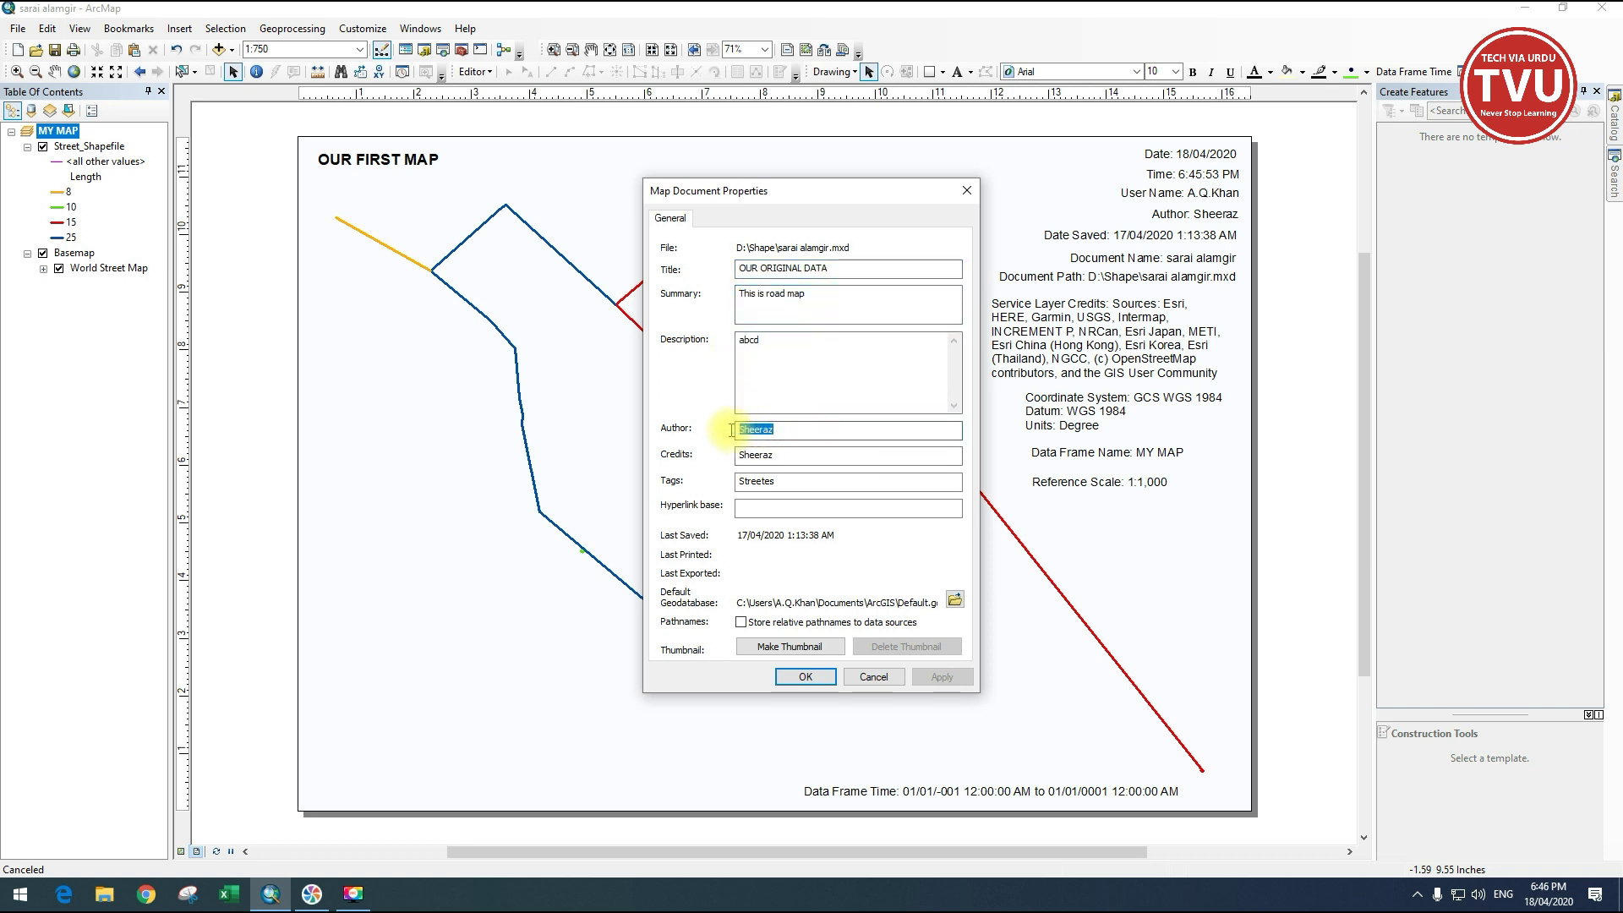
pyautogui.moveTo(786, 454); pyautogui.dragTo(735, 457)
pyautogui.click(790, 486)
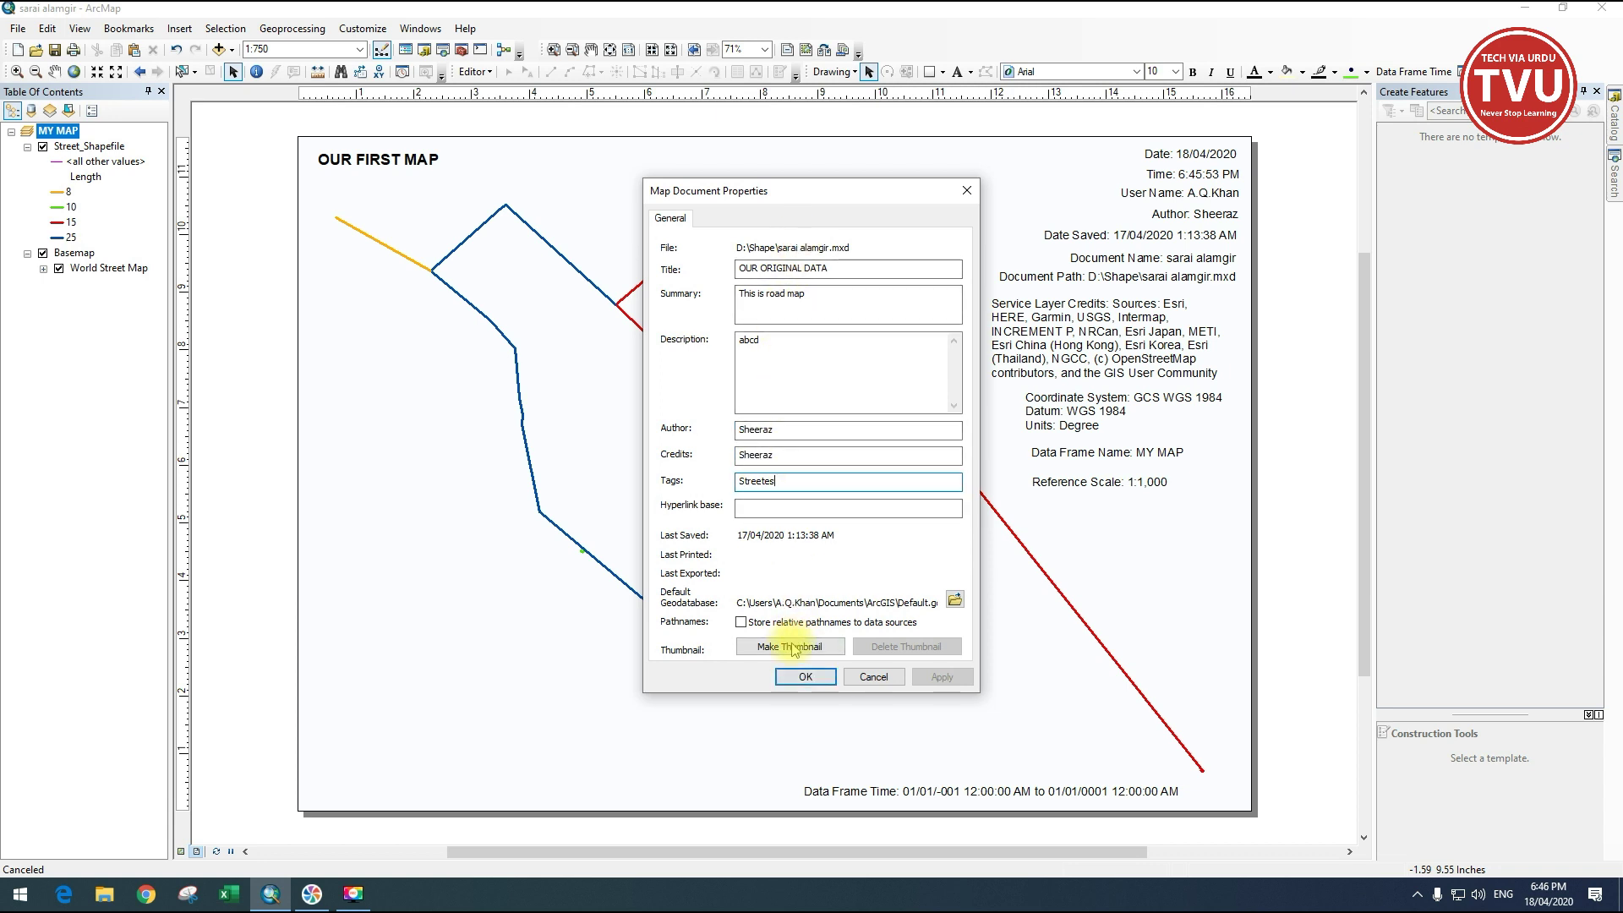
pyautogui.click(803, 678)
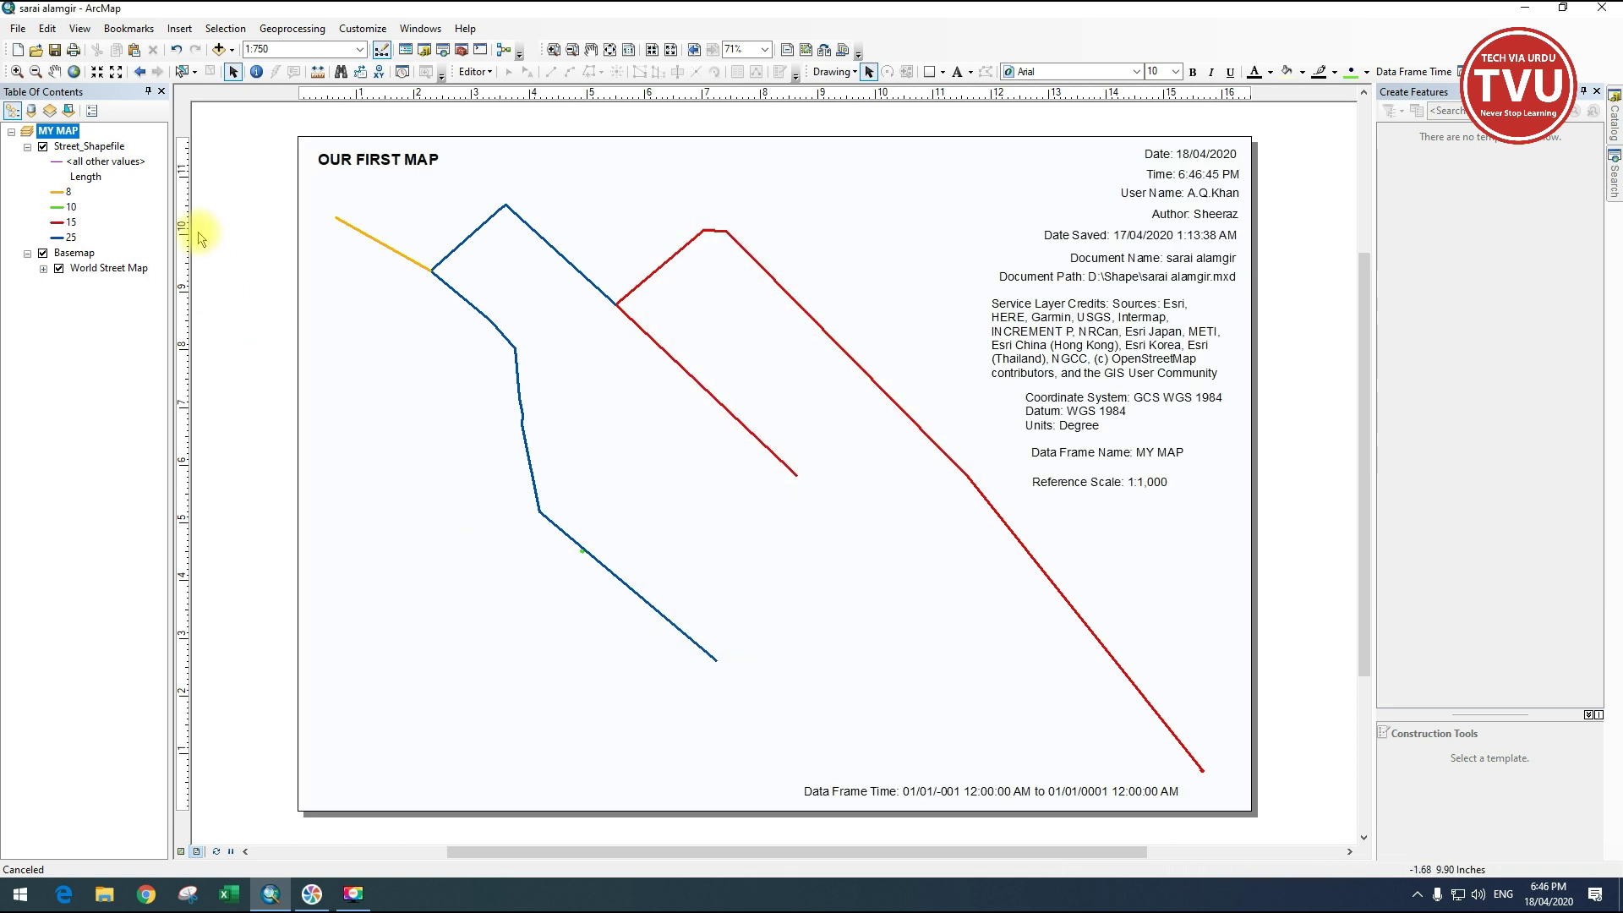
# Set the MY MAP data frame's reference scale to <None> and apply the change.
pyautogui.rightClick(75, 134)
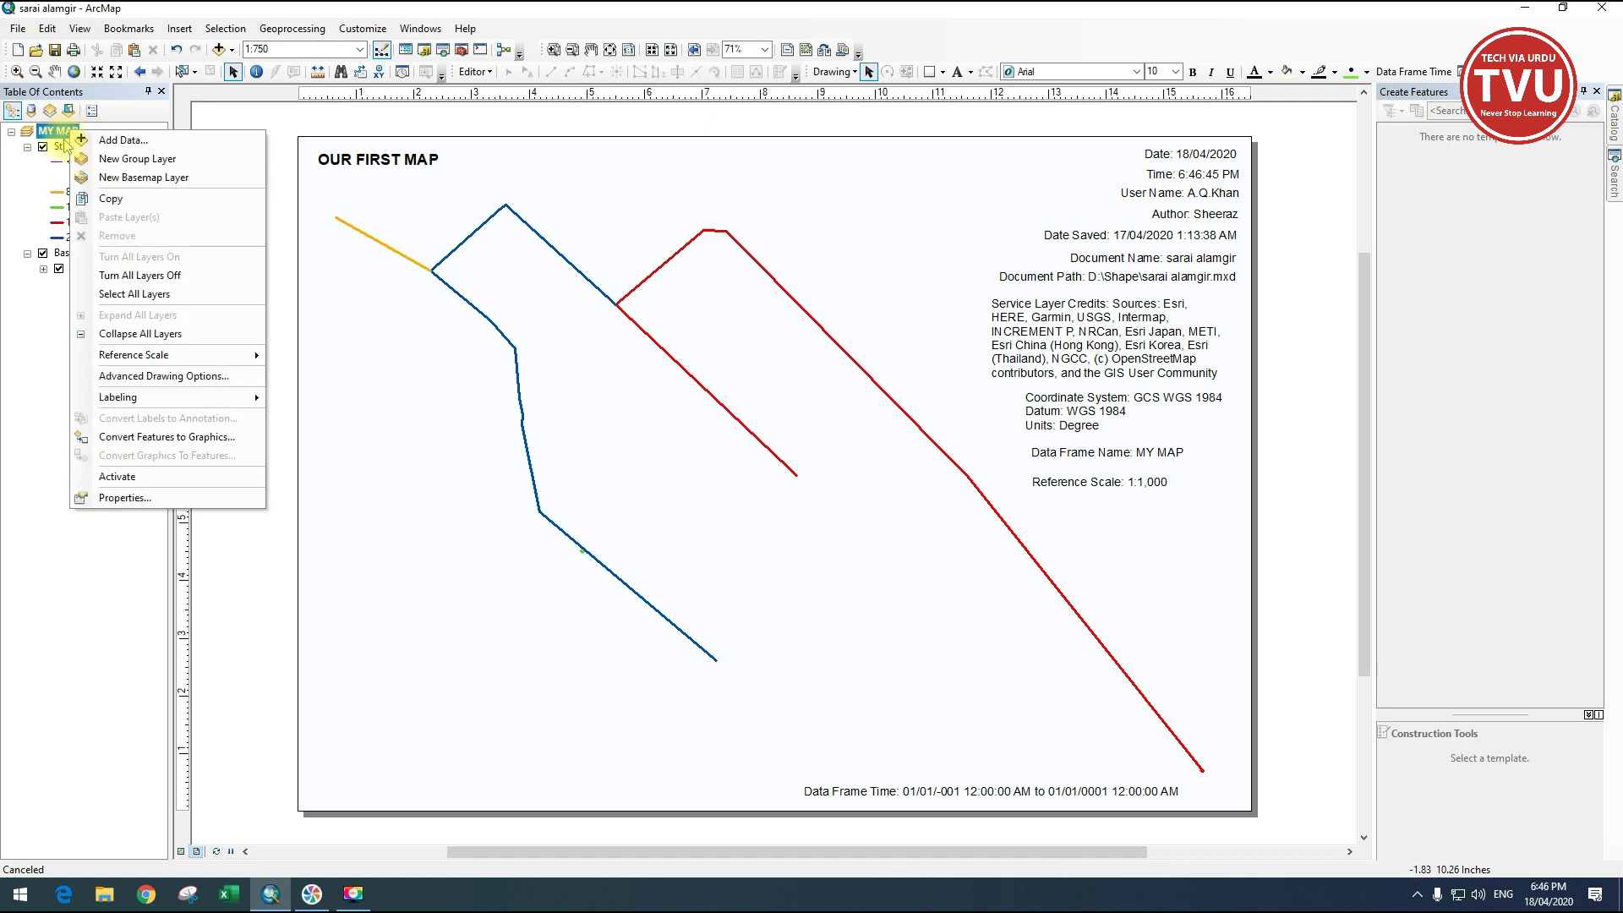
pyautogui.click(174, 499)
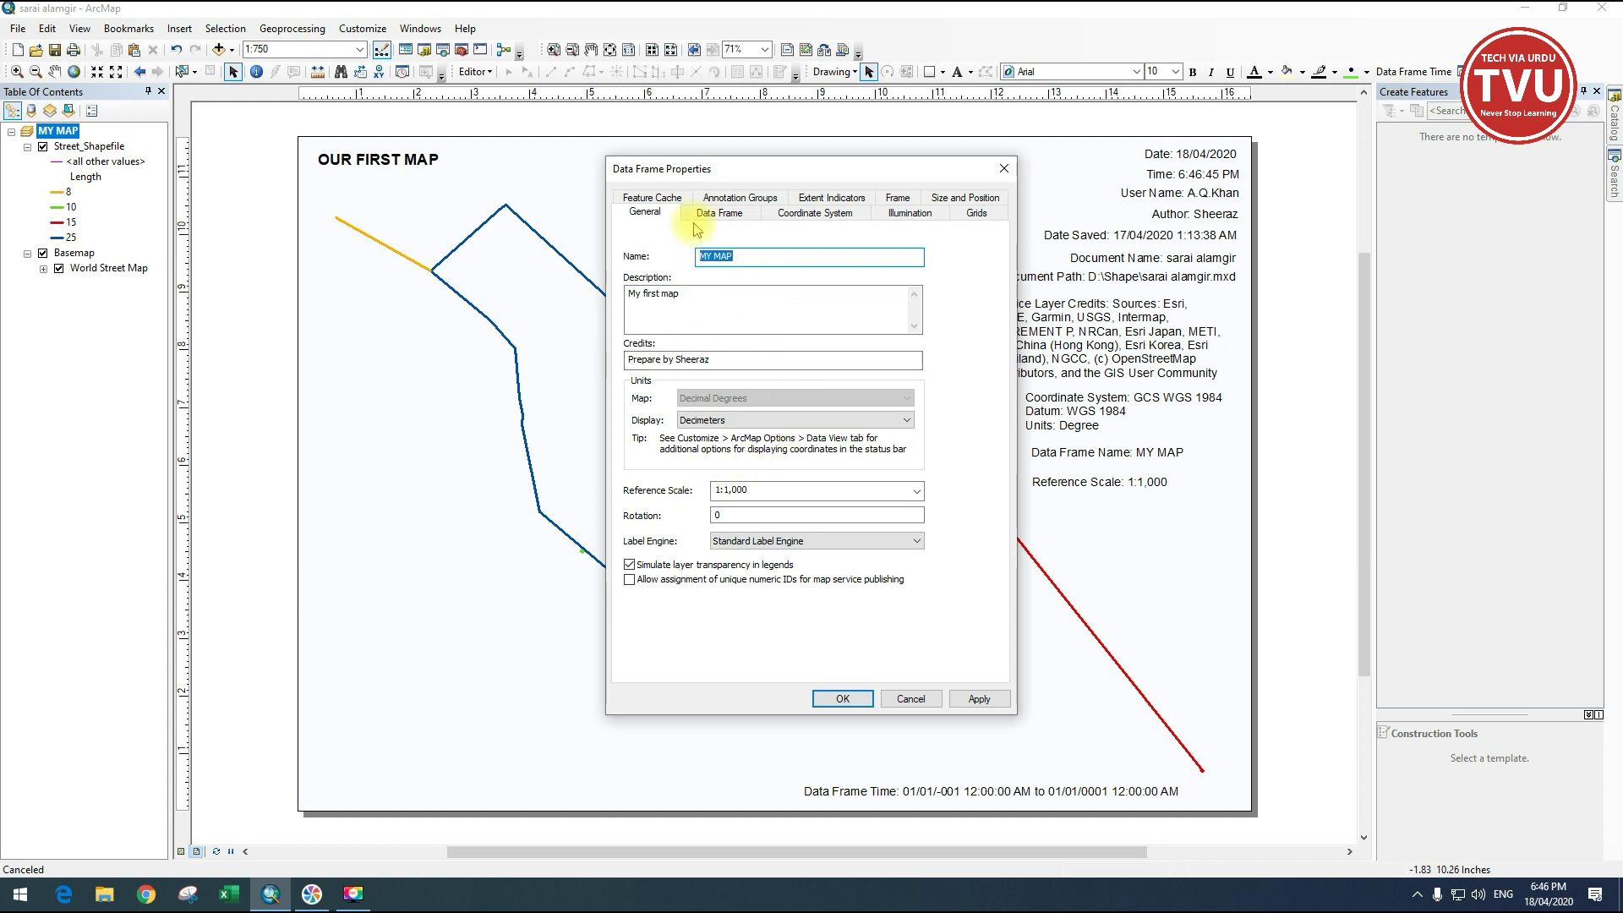
pyautogui.doubleClick(730, 492)
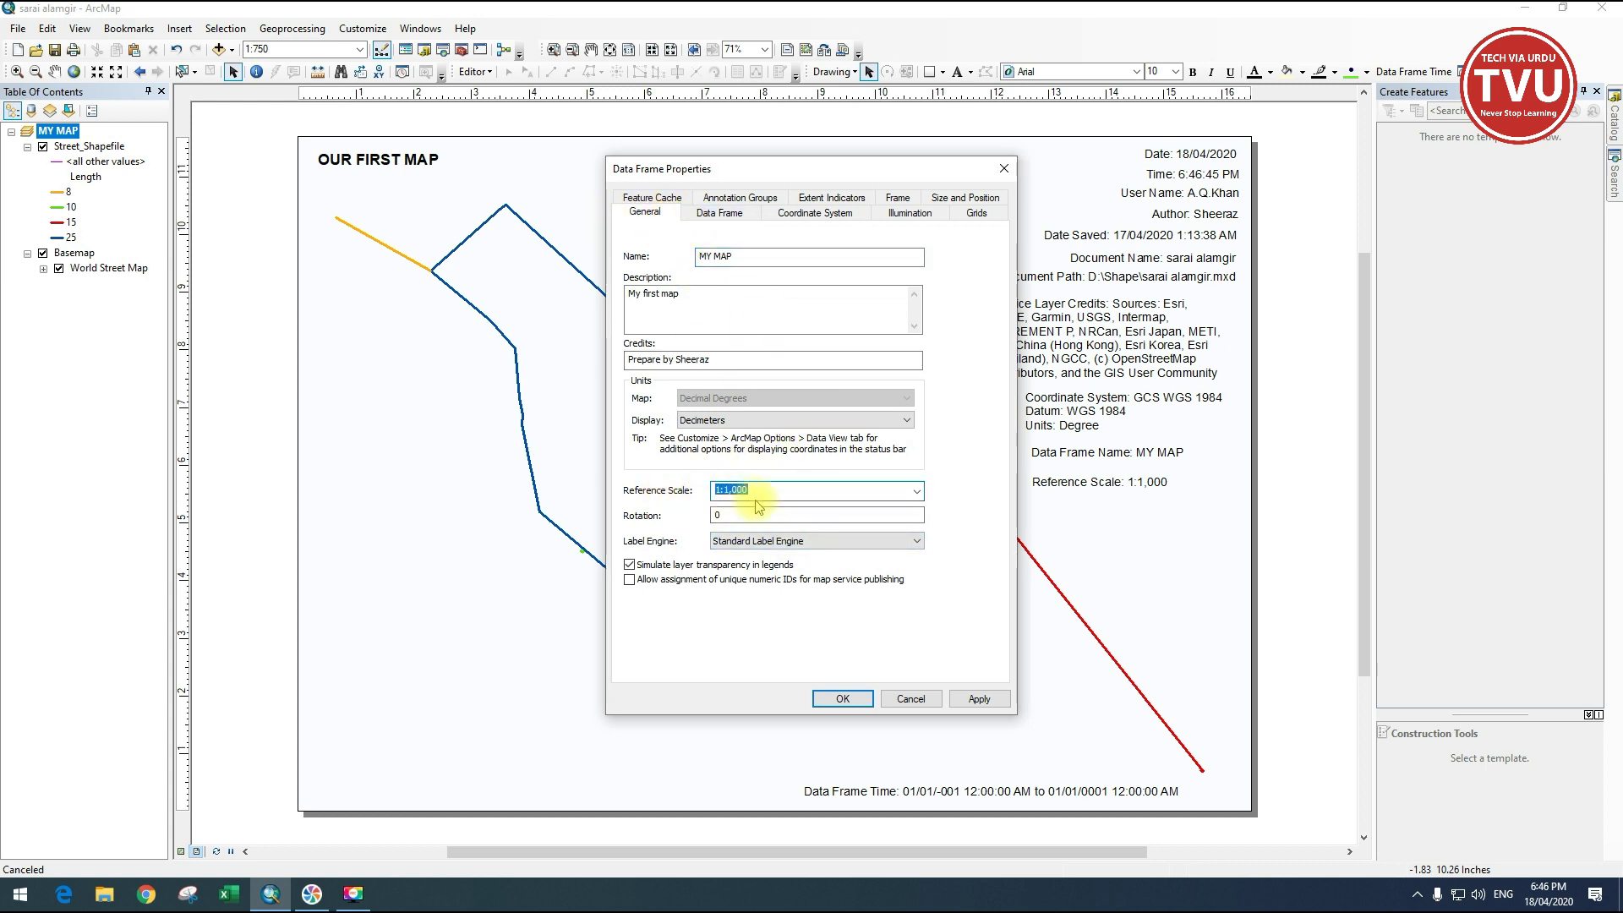
pyautogui.click(916, 491)
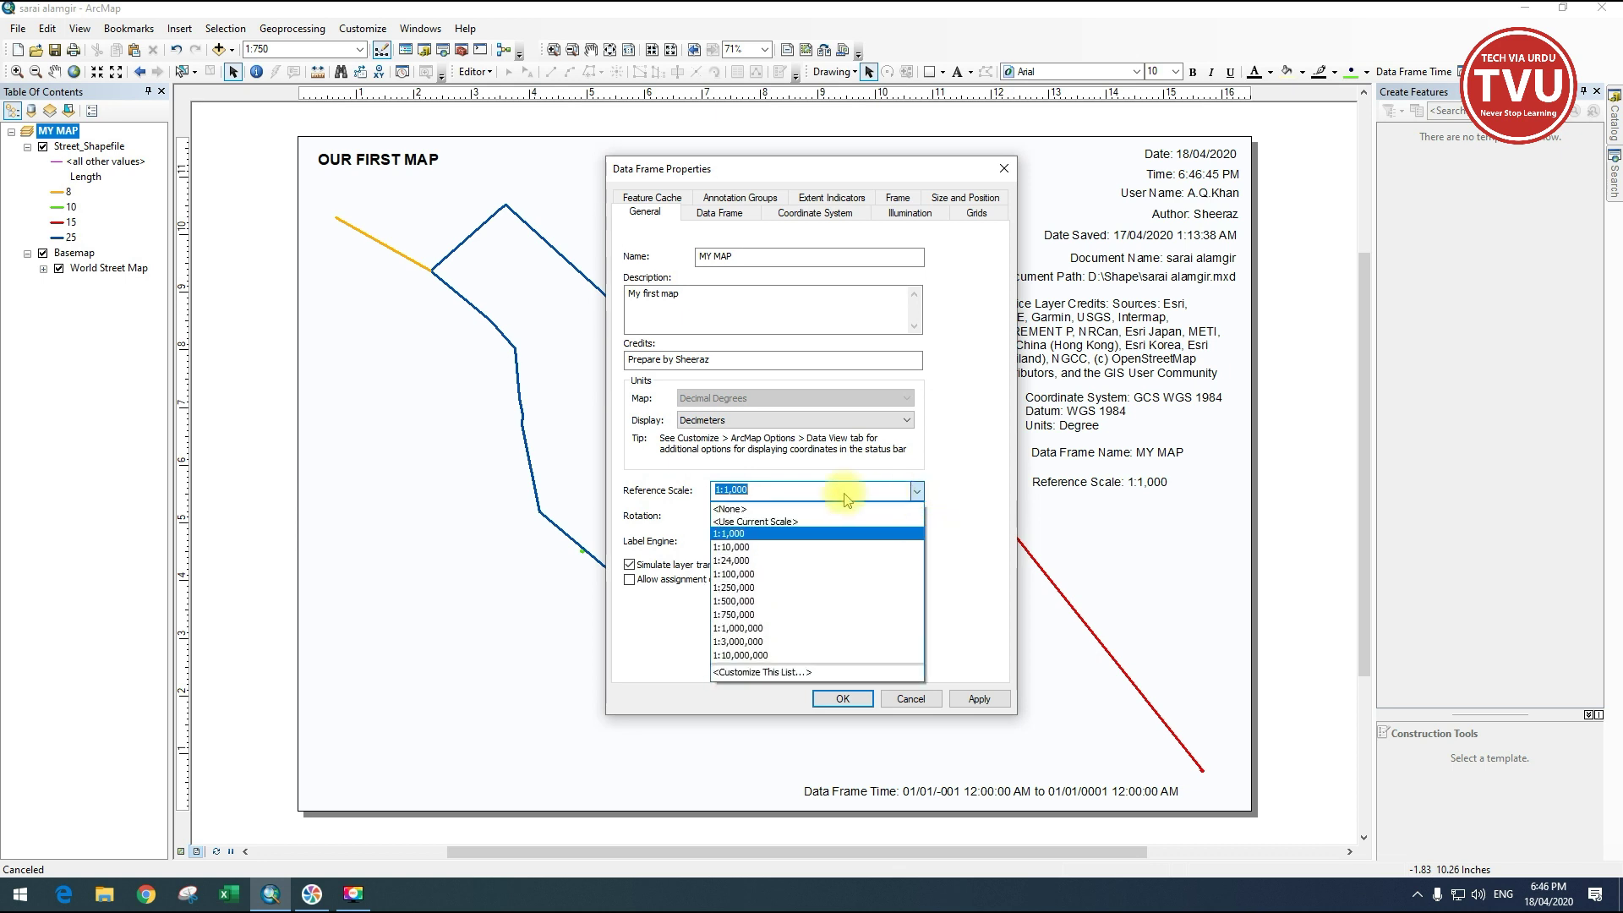
pyautogui.click(743, 511)
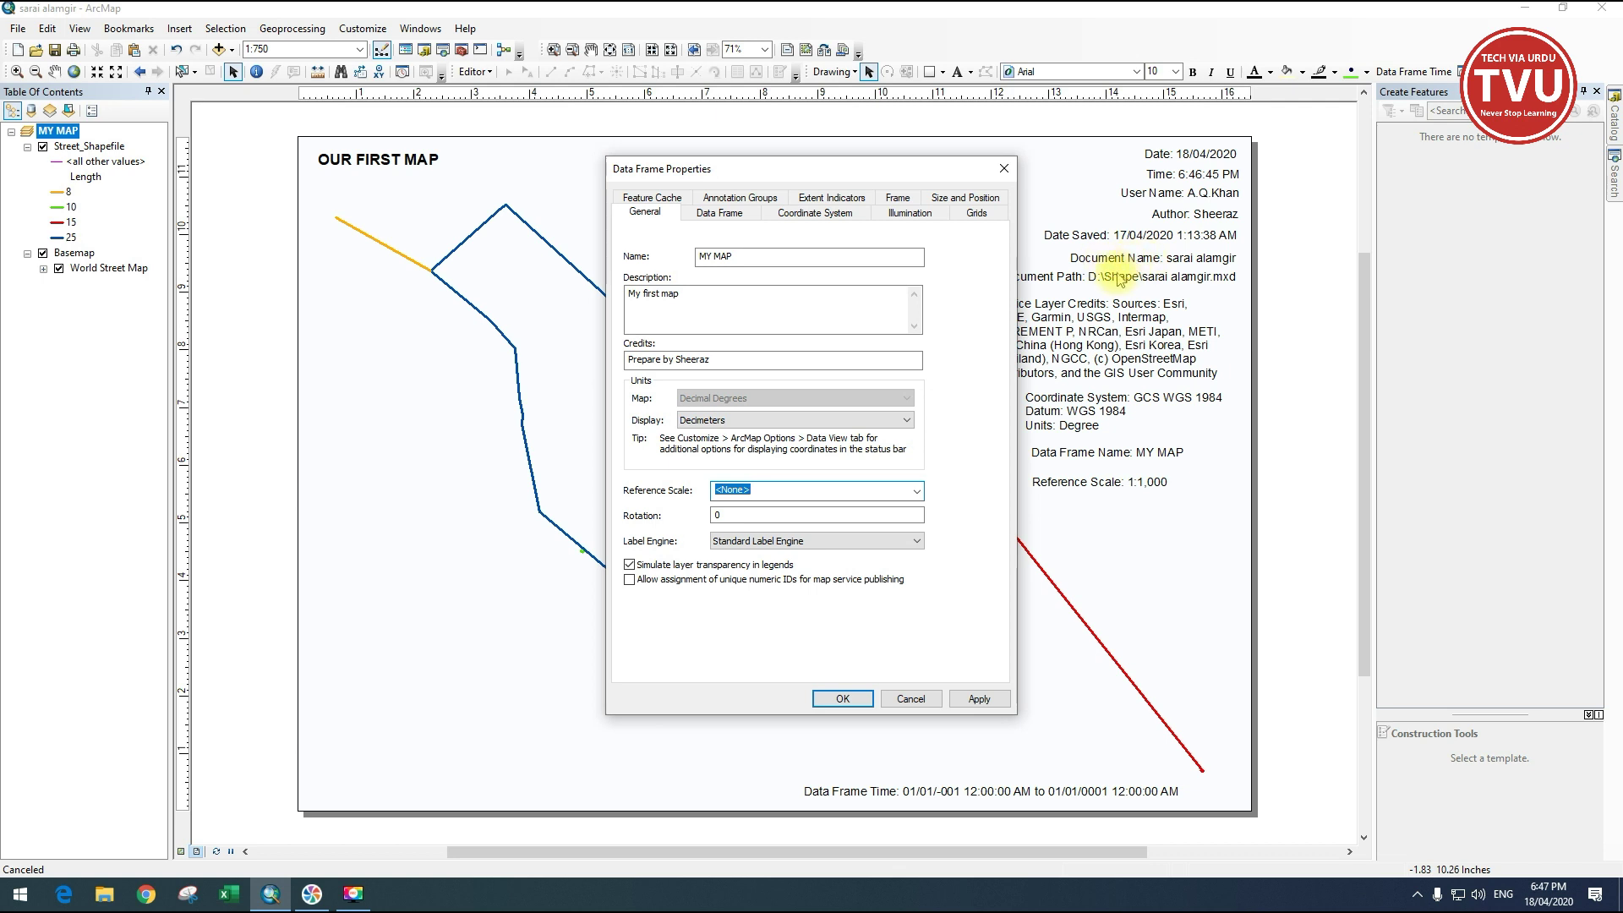
pyautogui.click(842, 699)
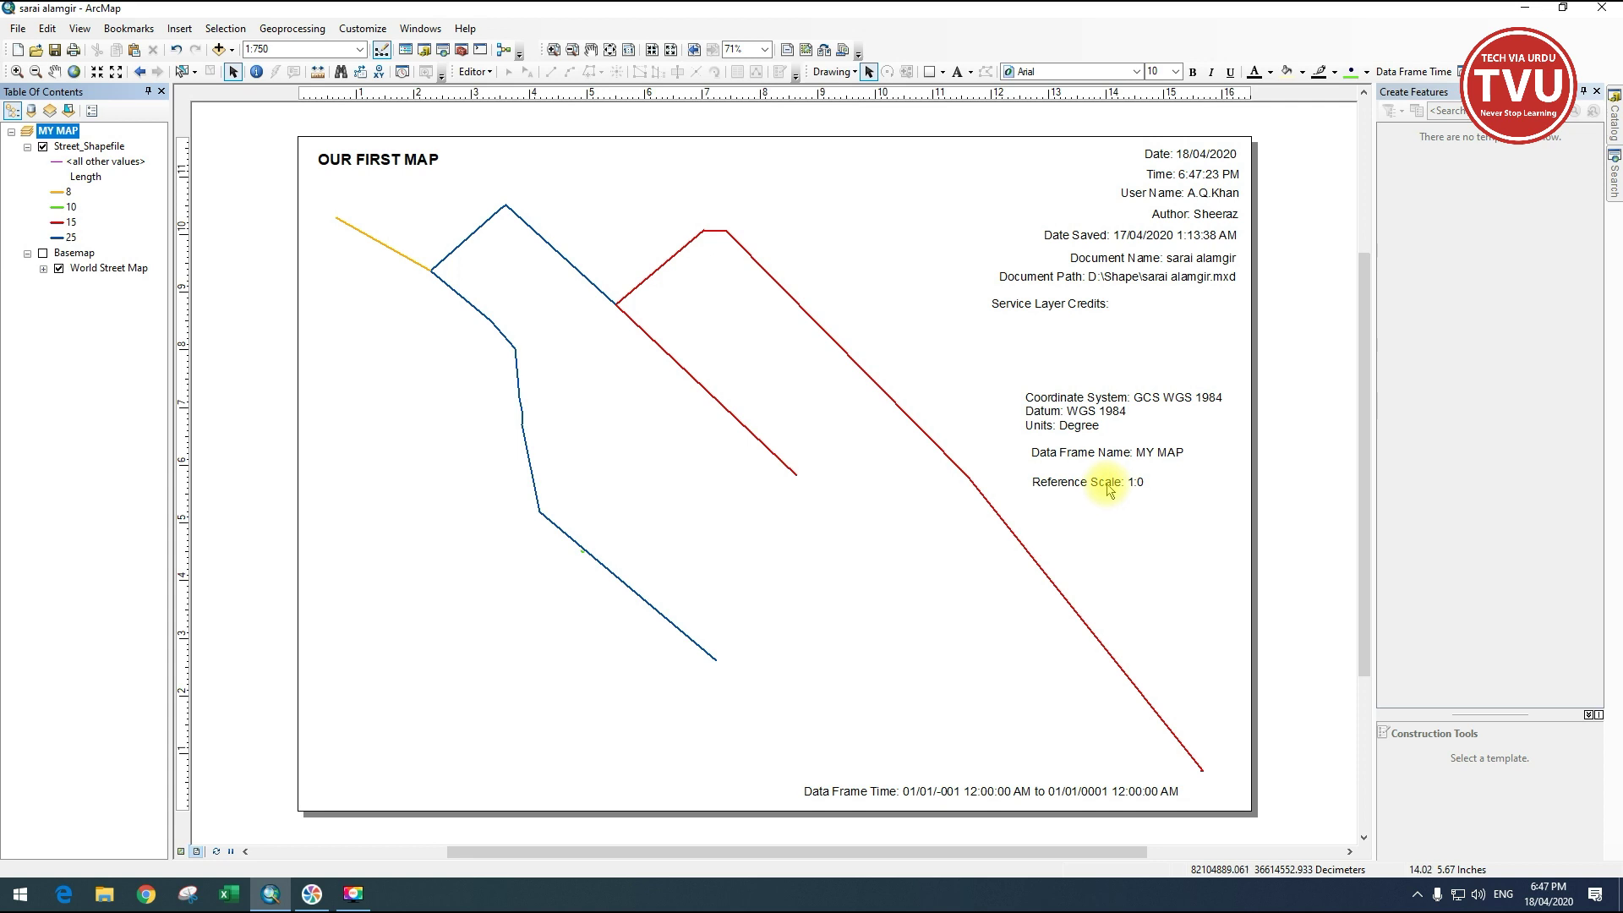
# Examine the Neatline placement, border, background, drop shadow and advanced frame options without inserting a neatline.
pyautogui.click(179, 28)
pyautogui.moveTo(201, 105)
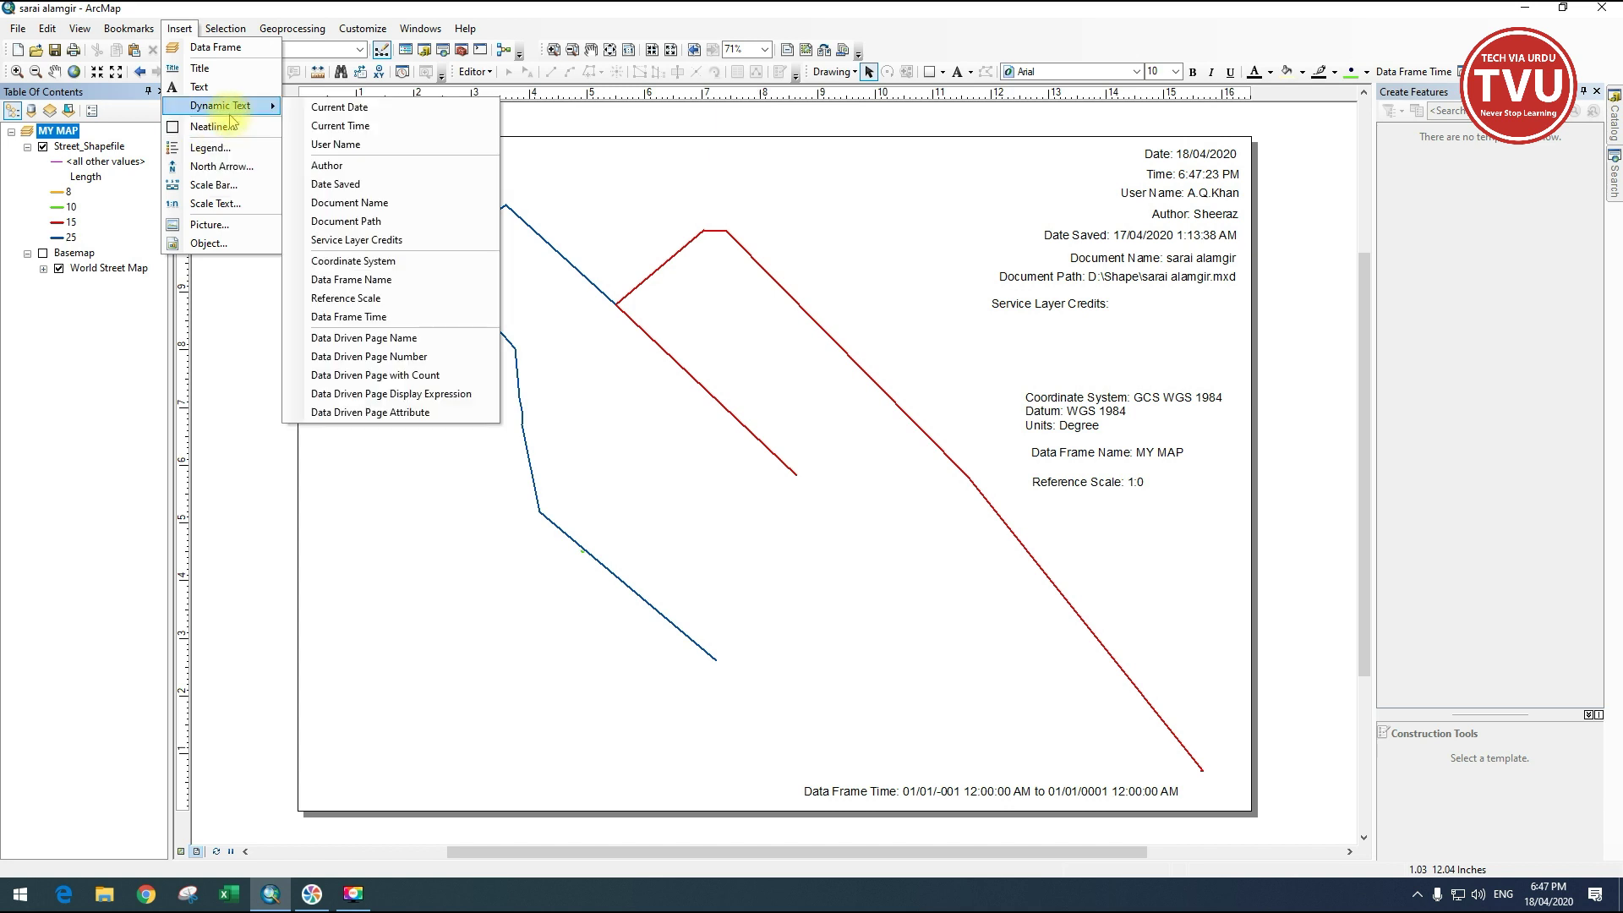
pyautogui.click(247, 134)
pyautogui.moveTo(687, 330); pyautogui.dragTo(153, 455)
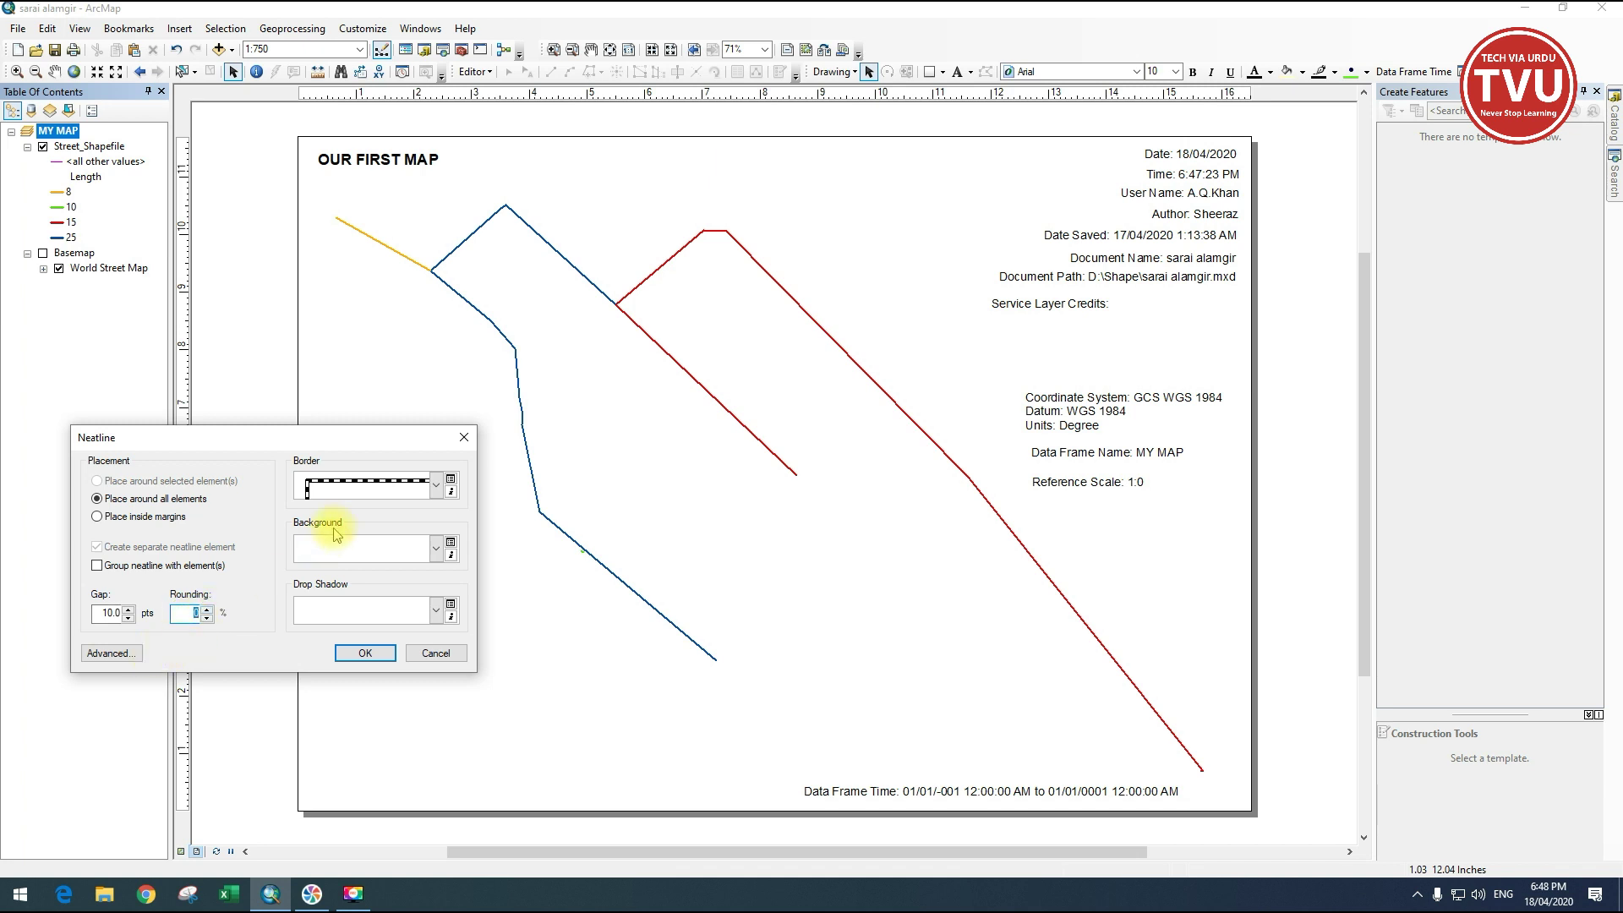
pyautogui.click(436, 486)
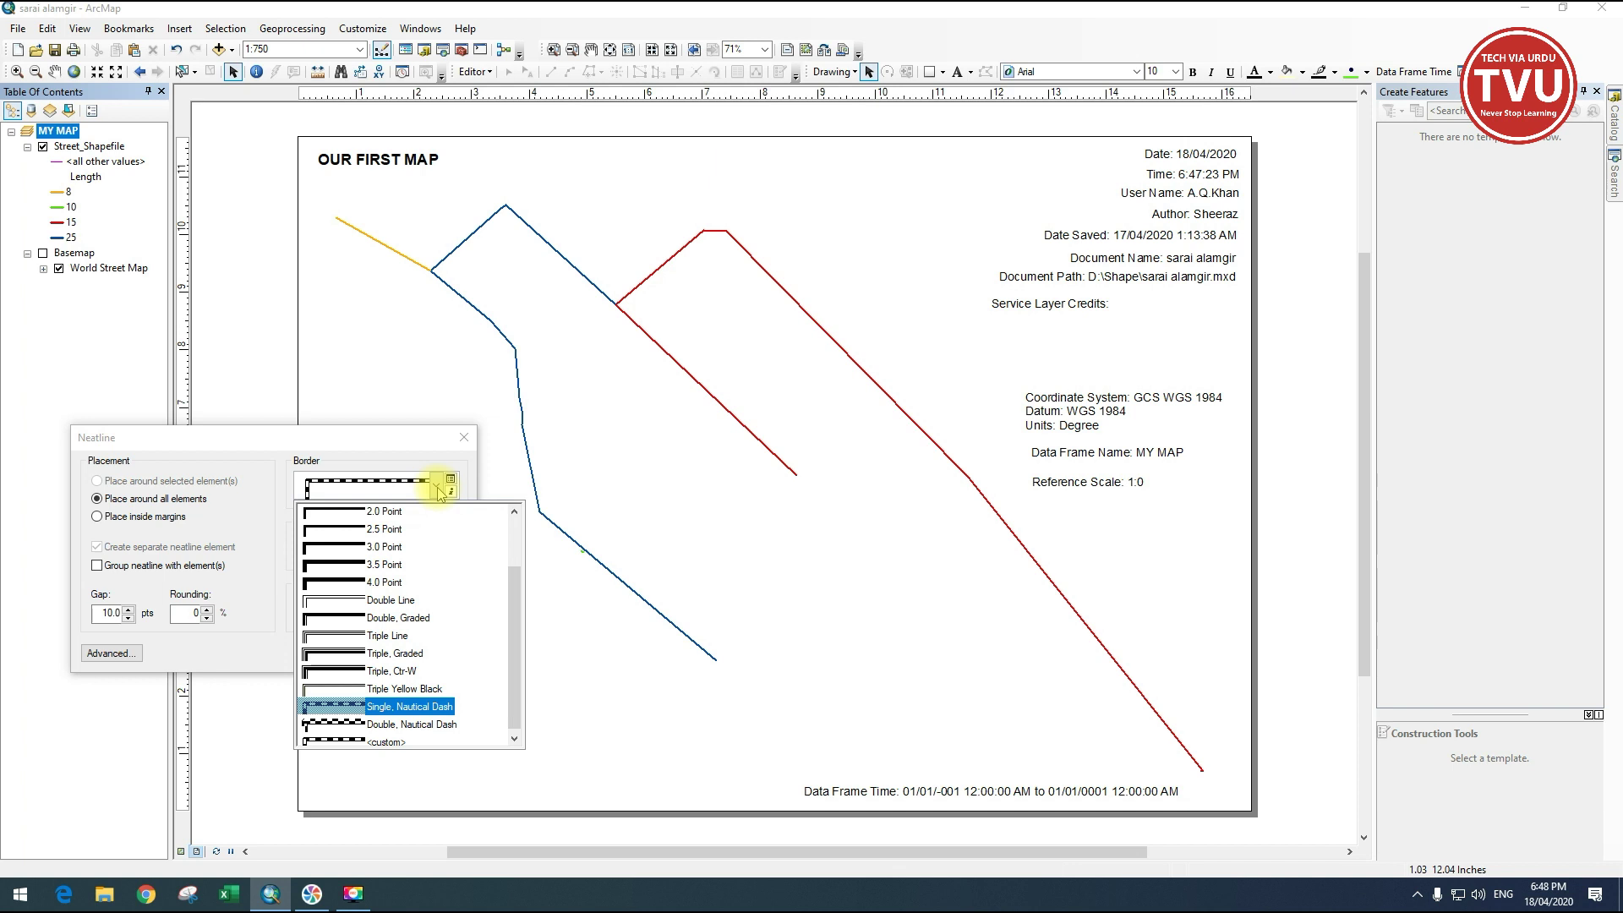
pyautogui.click(272, 469)
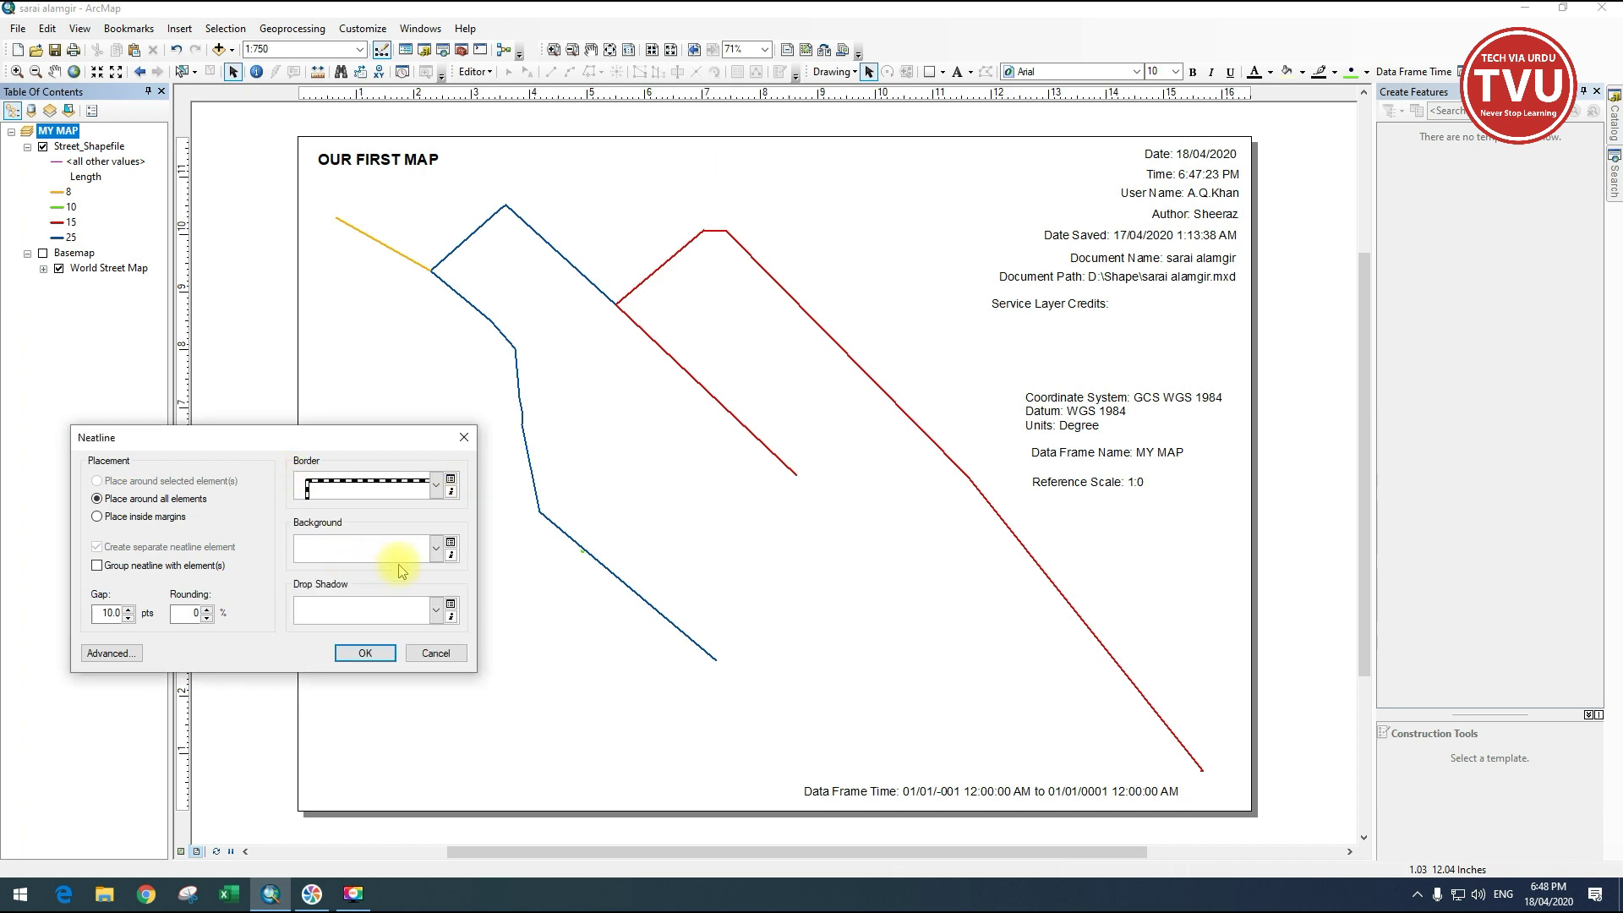
pyautogui.click(433, 551)
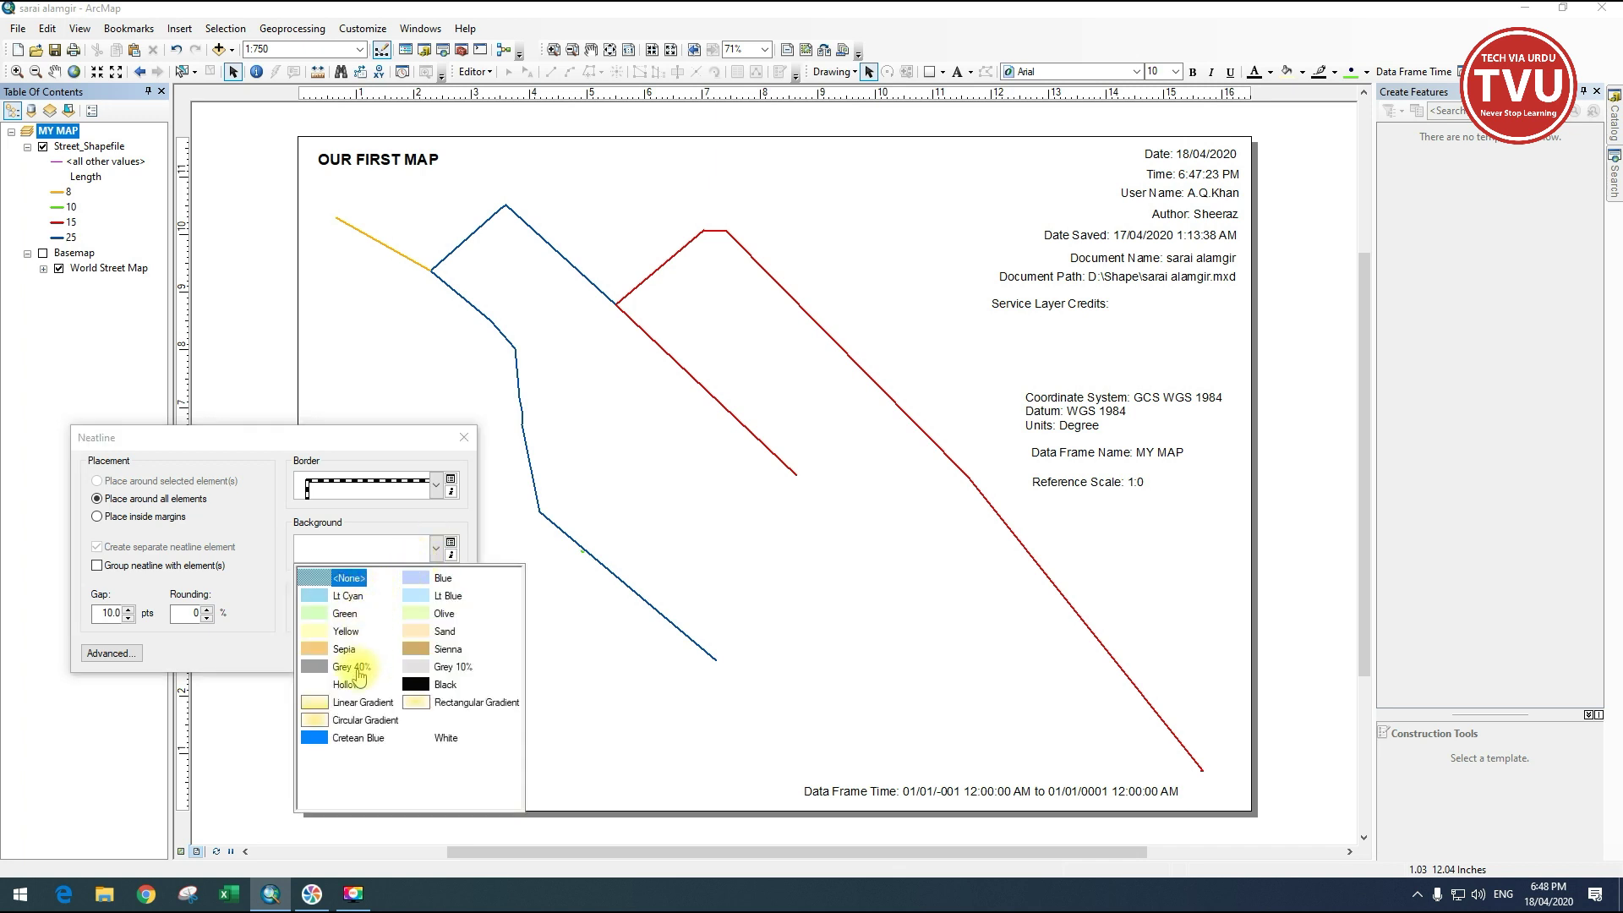
pyautogui.click(436, 737)
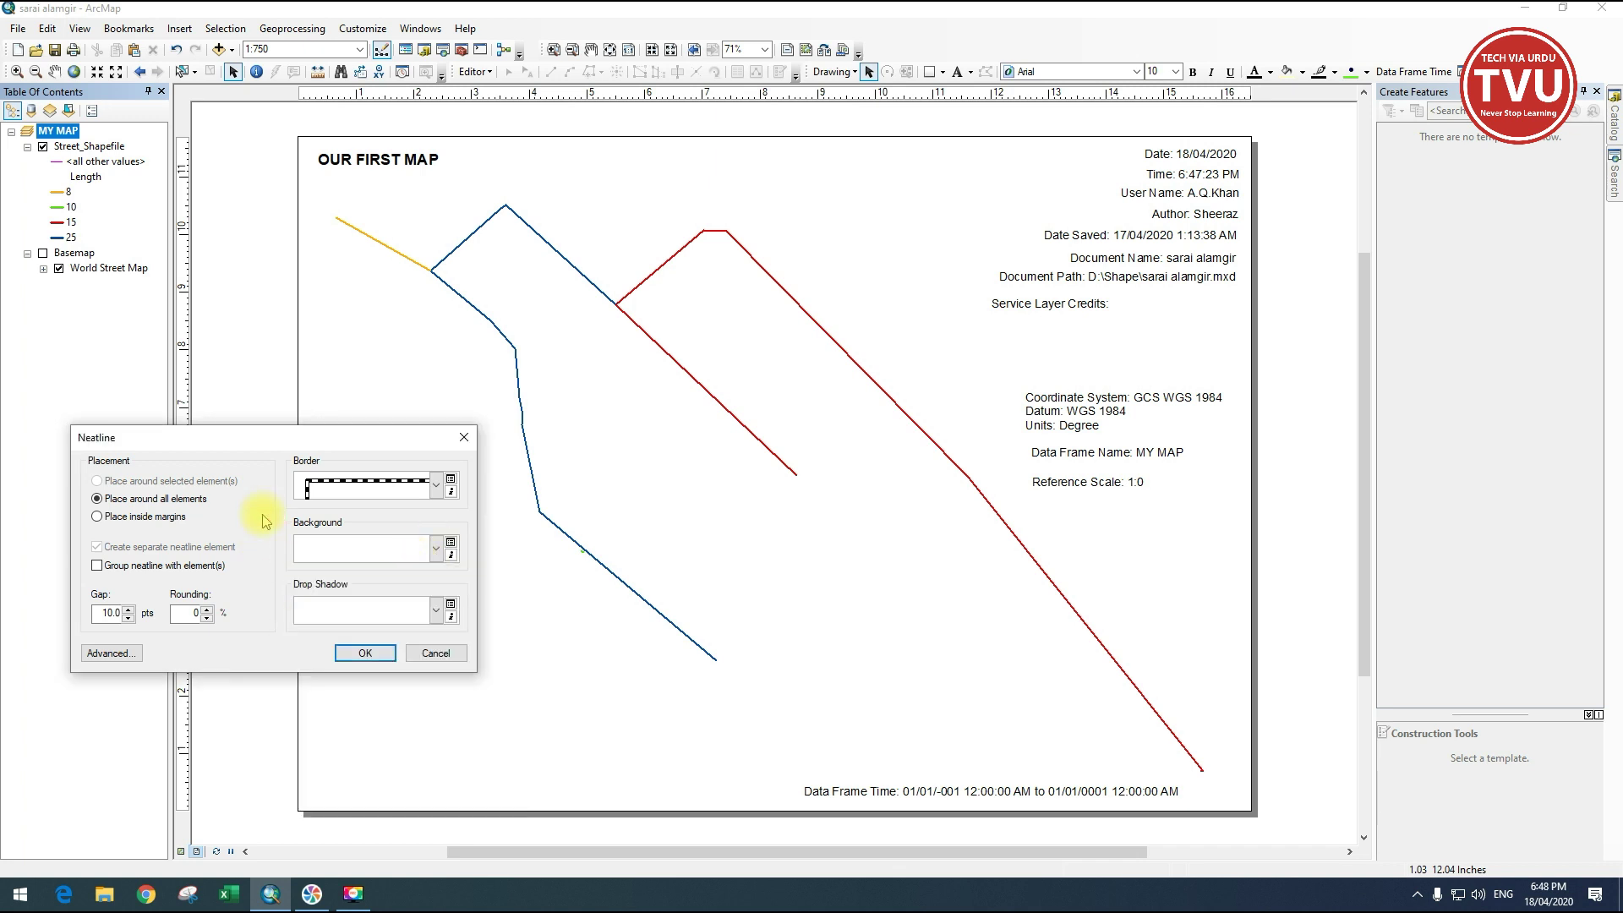
pyautogui.click(436, 611)
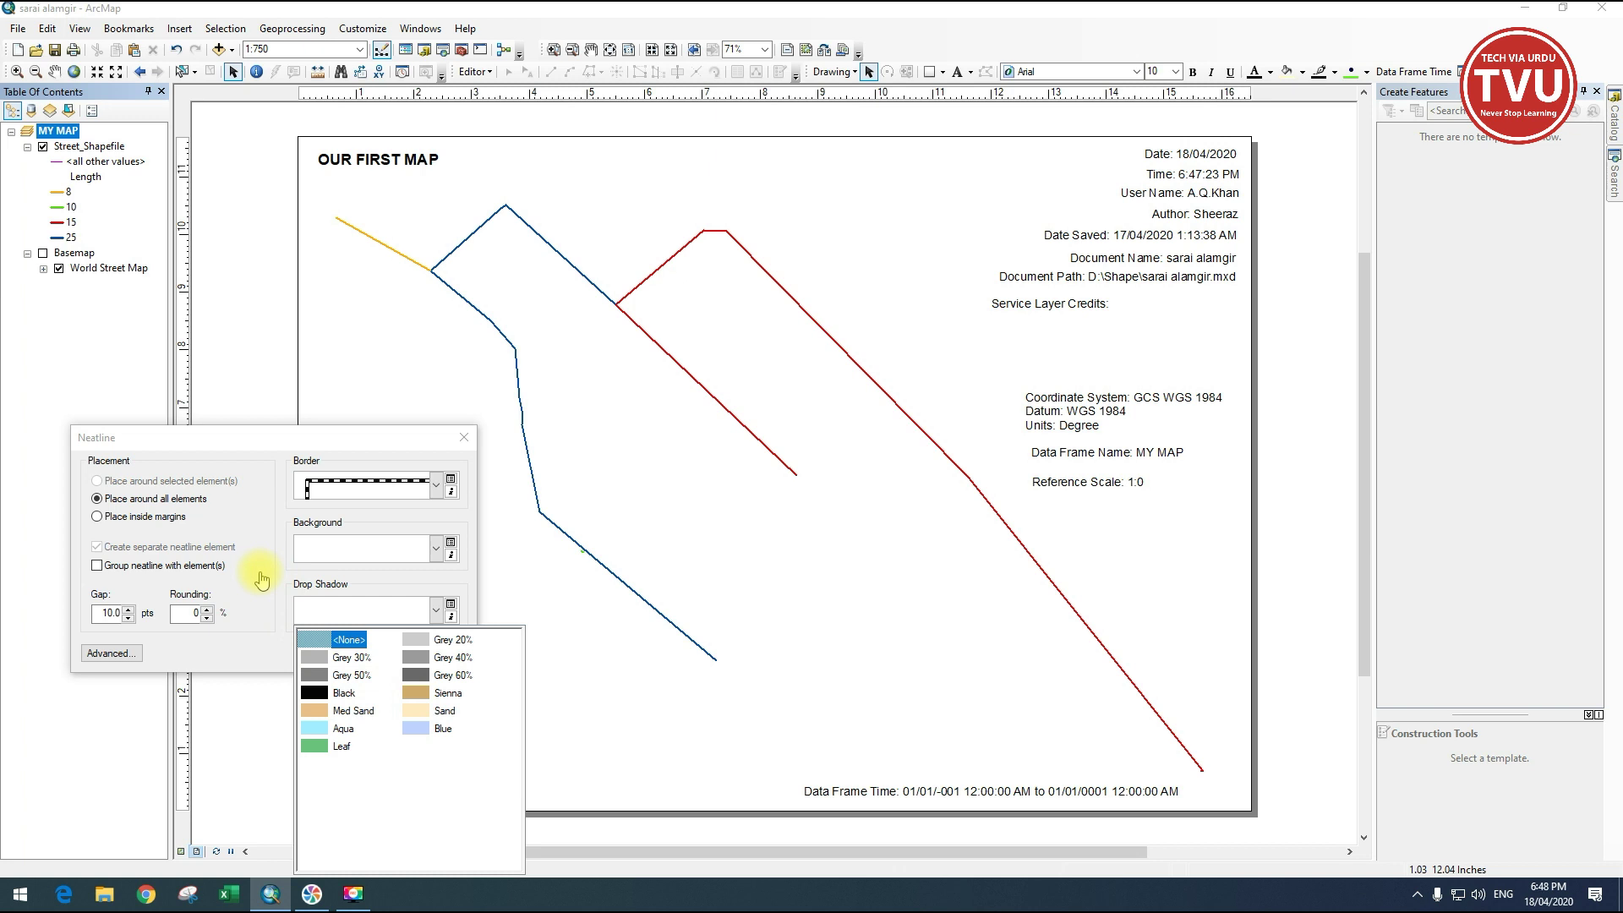
pyautogui.click(262, 579)
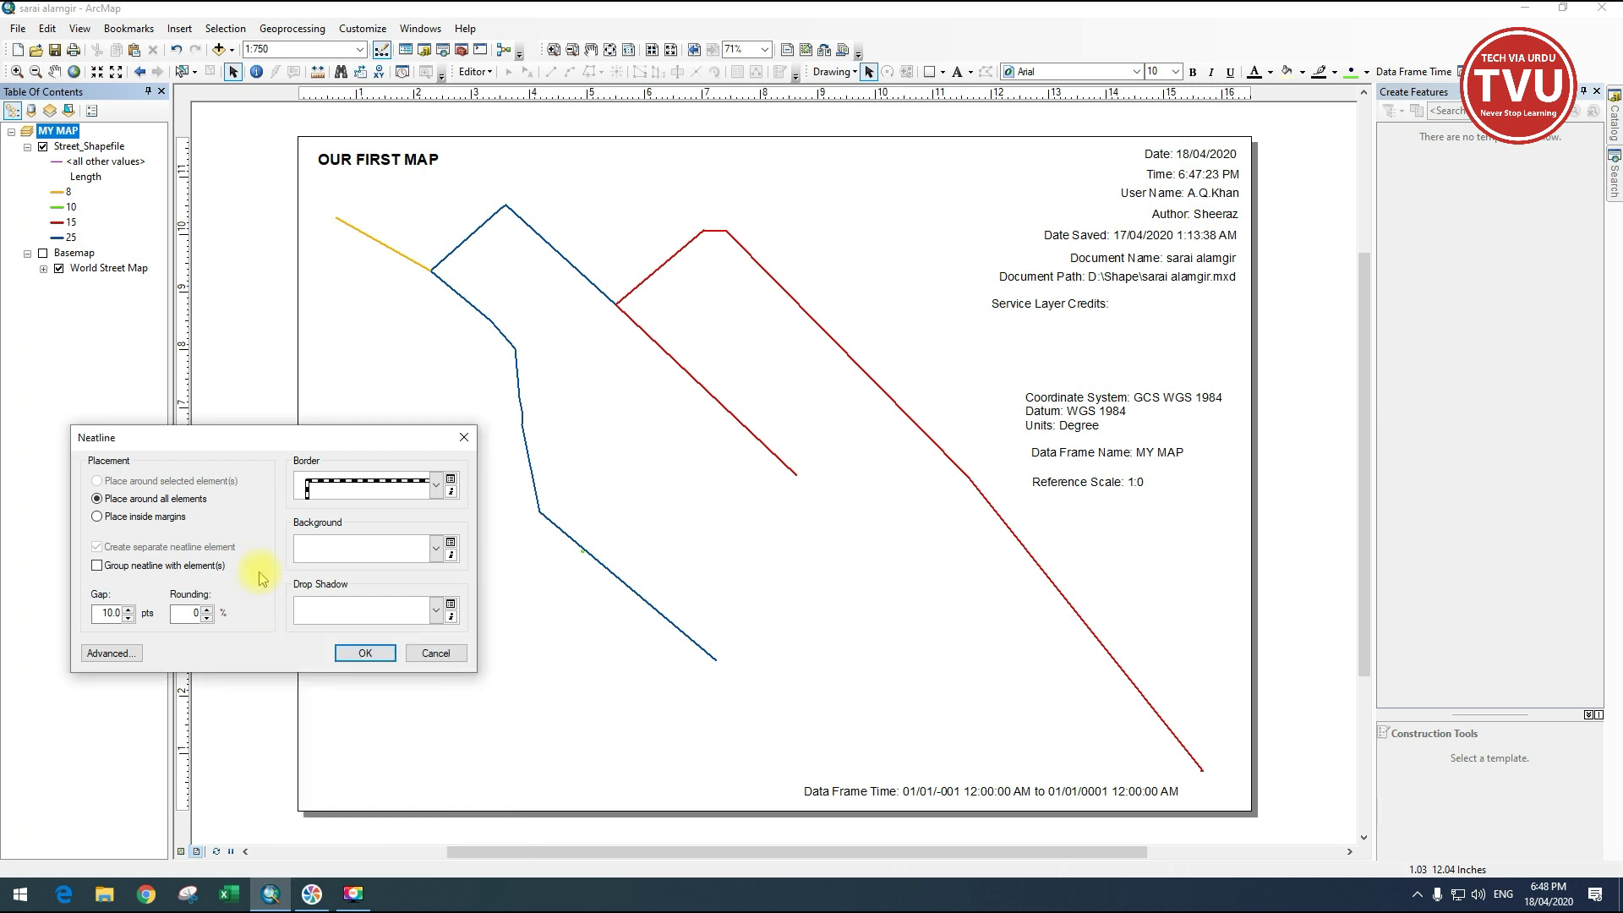
pyautogui.click(111, 652)
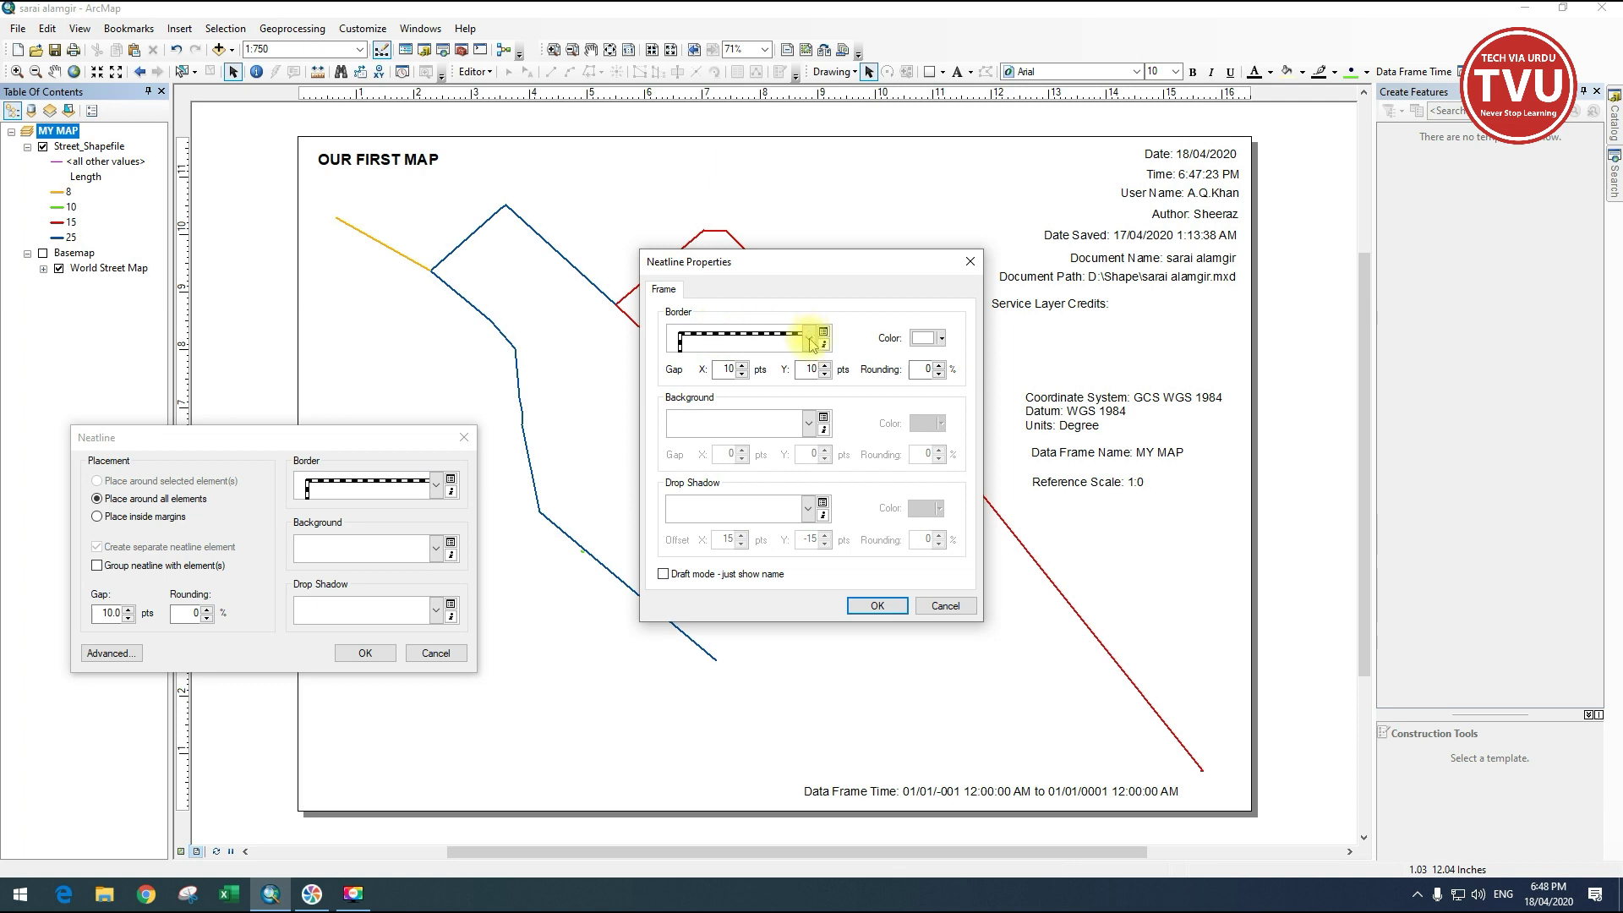
pyautogui.click(945, 605)
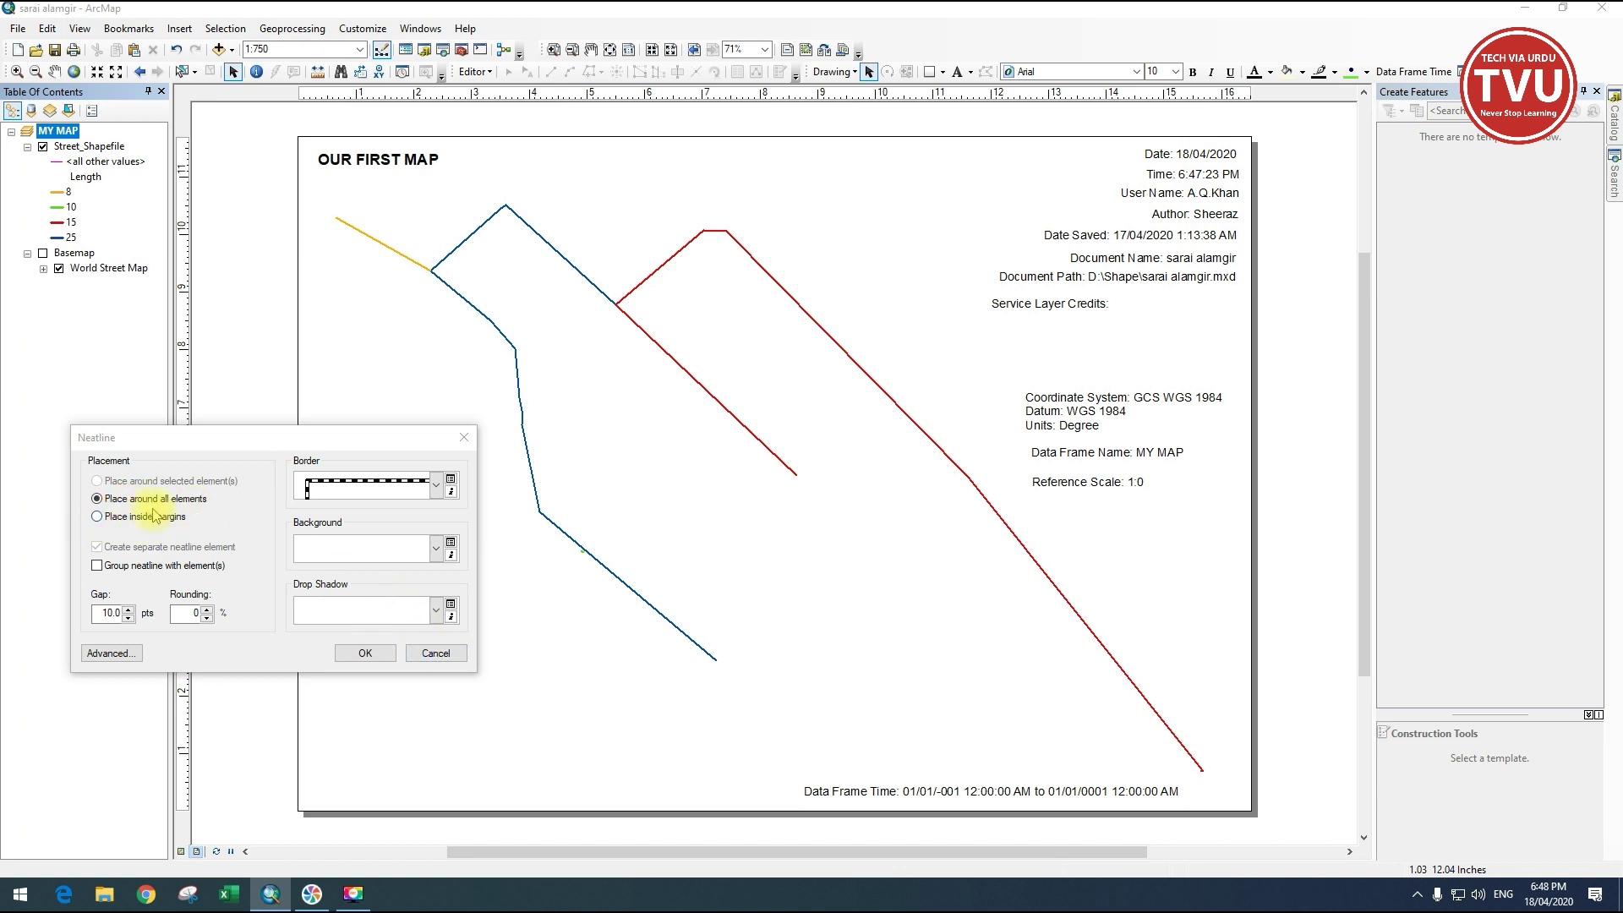
pyautogui.click(437, 658)
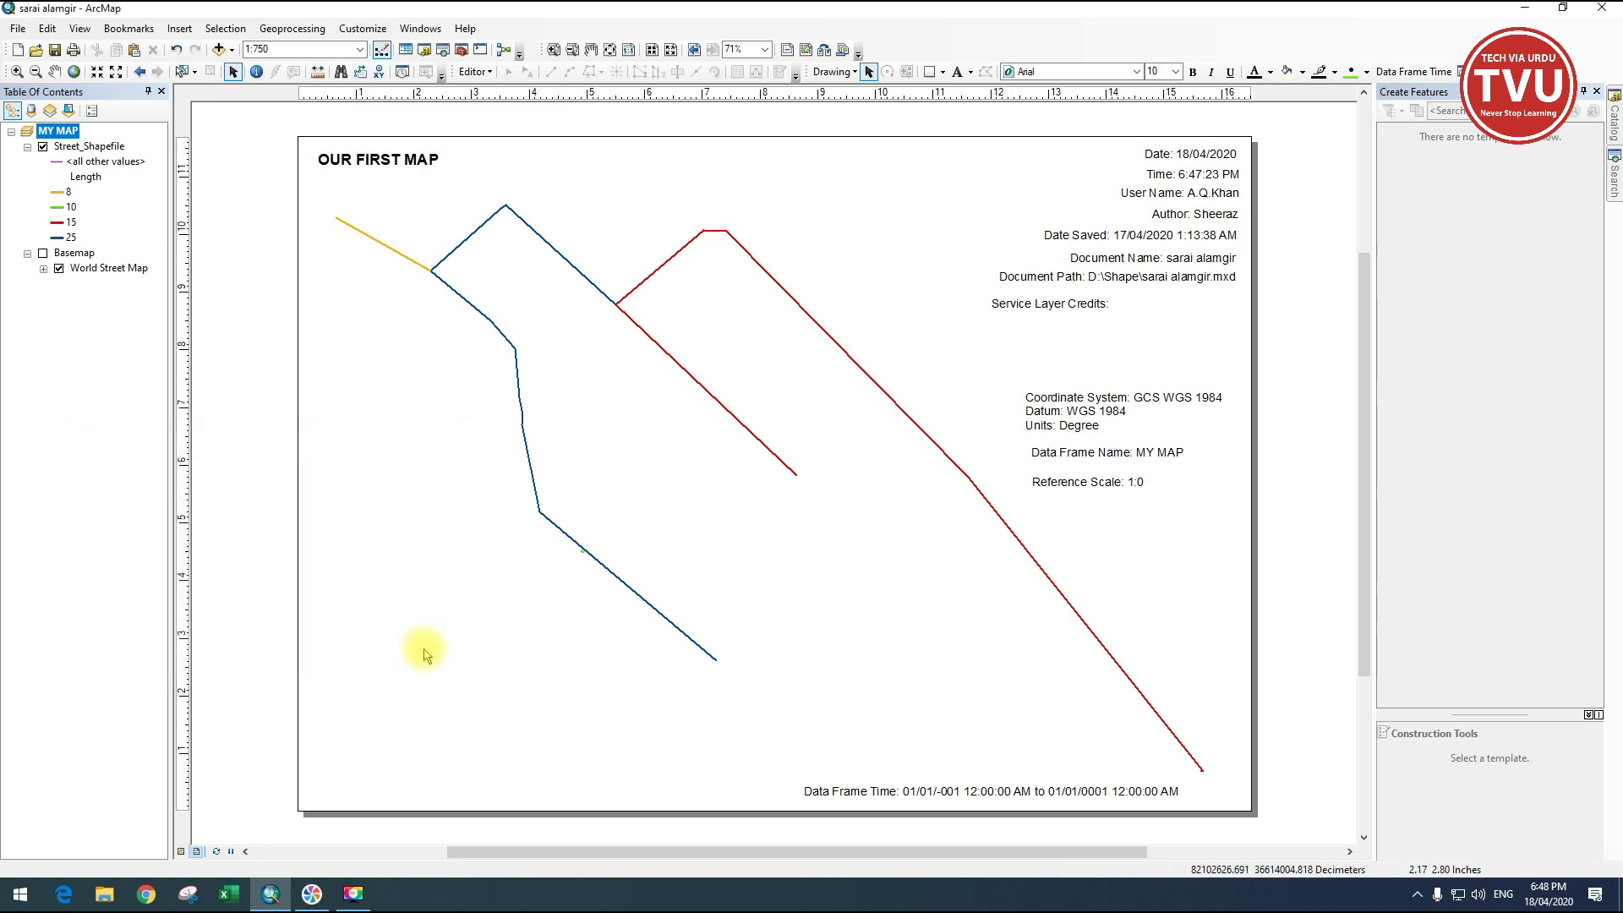
# Try a neatline with a 10-point gap around the selected reference scale text, and undo it.
pyautogui.click(1074, 481)
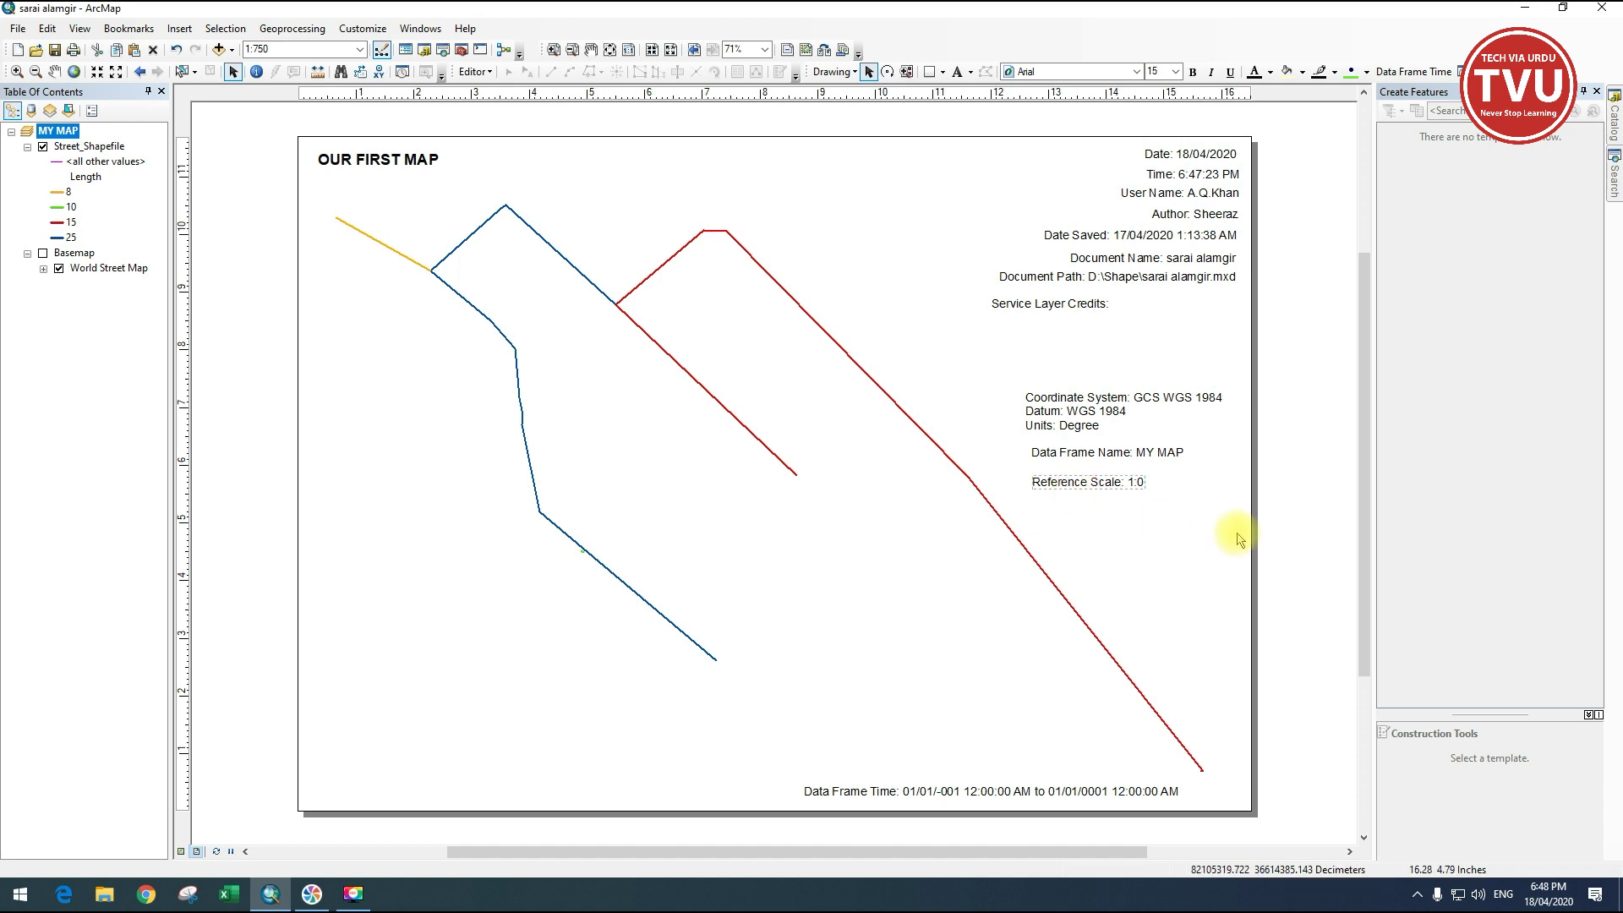
pyautogui.click(179, 29)
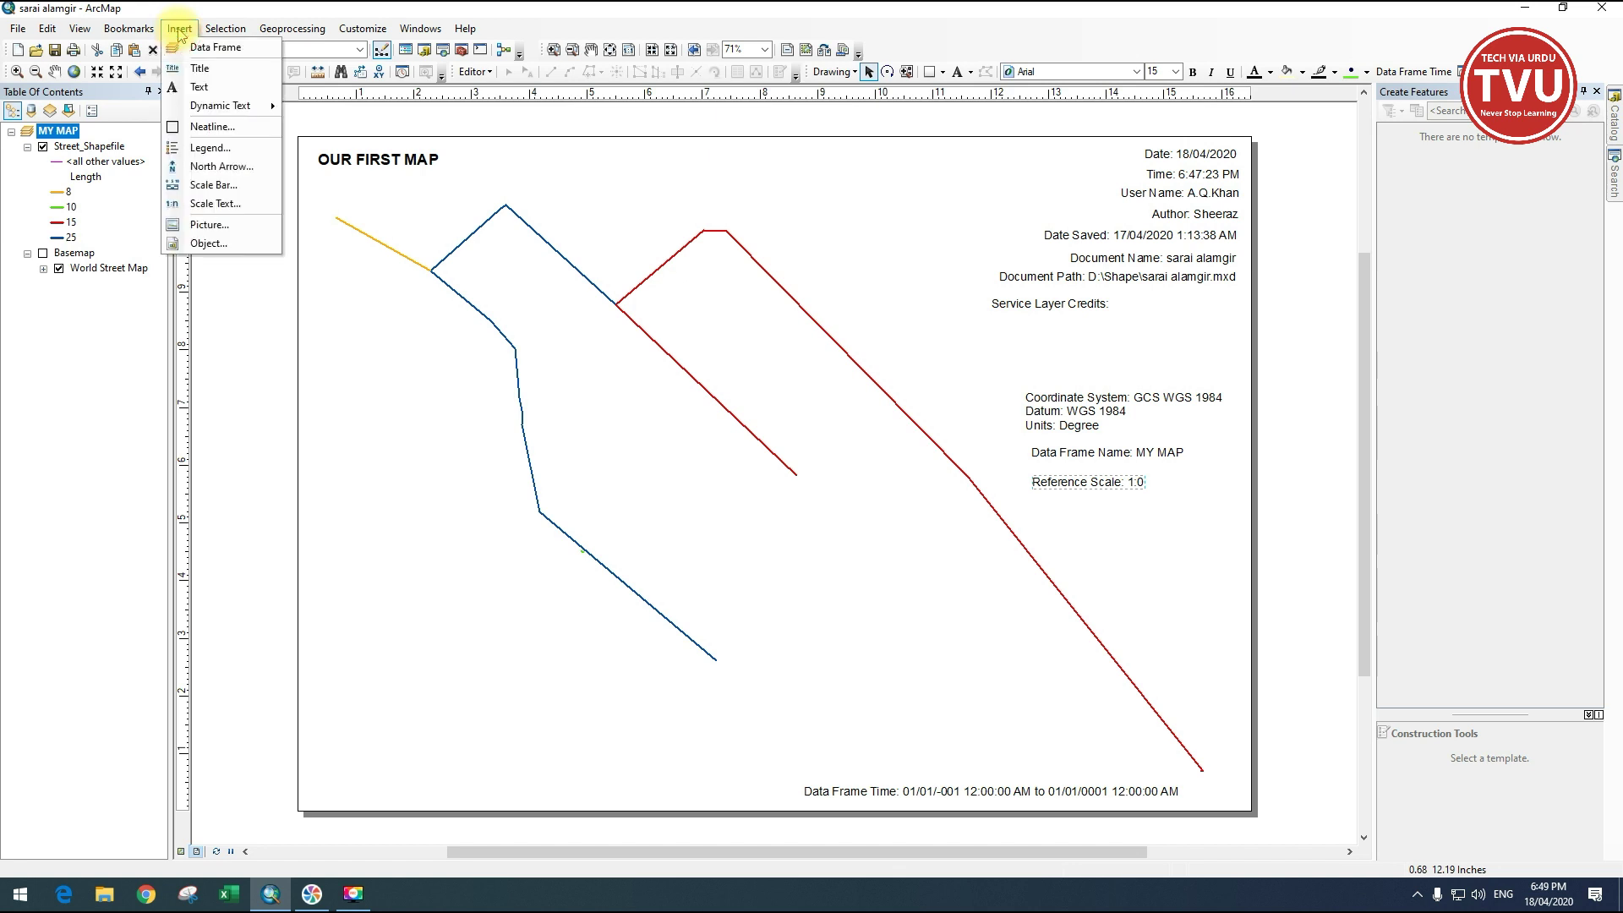
pyautogui.click(207, 123)
pyautogui.moveTo(627, 326); pyautogui.dragTo(257, 336)
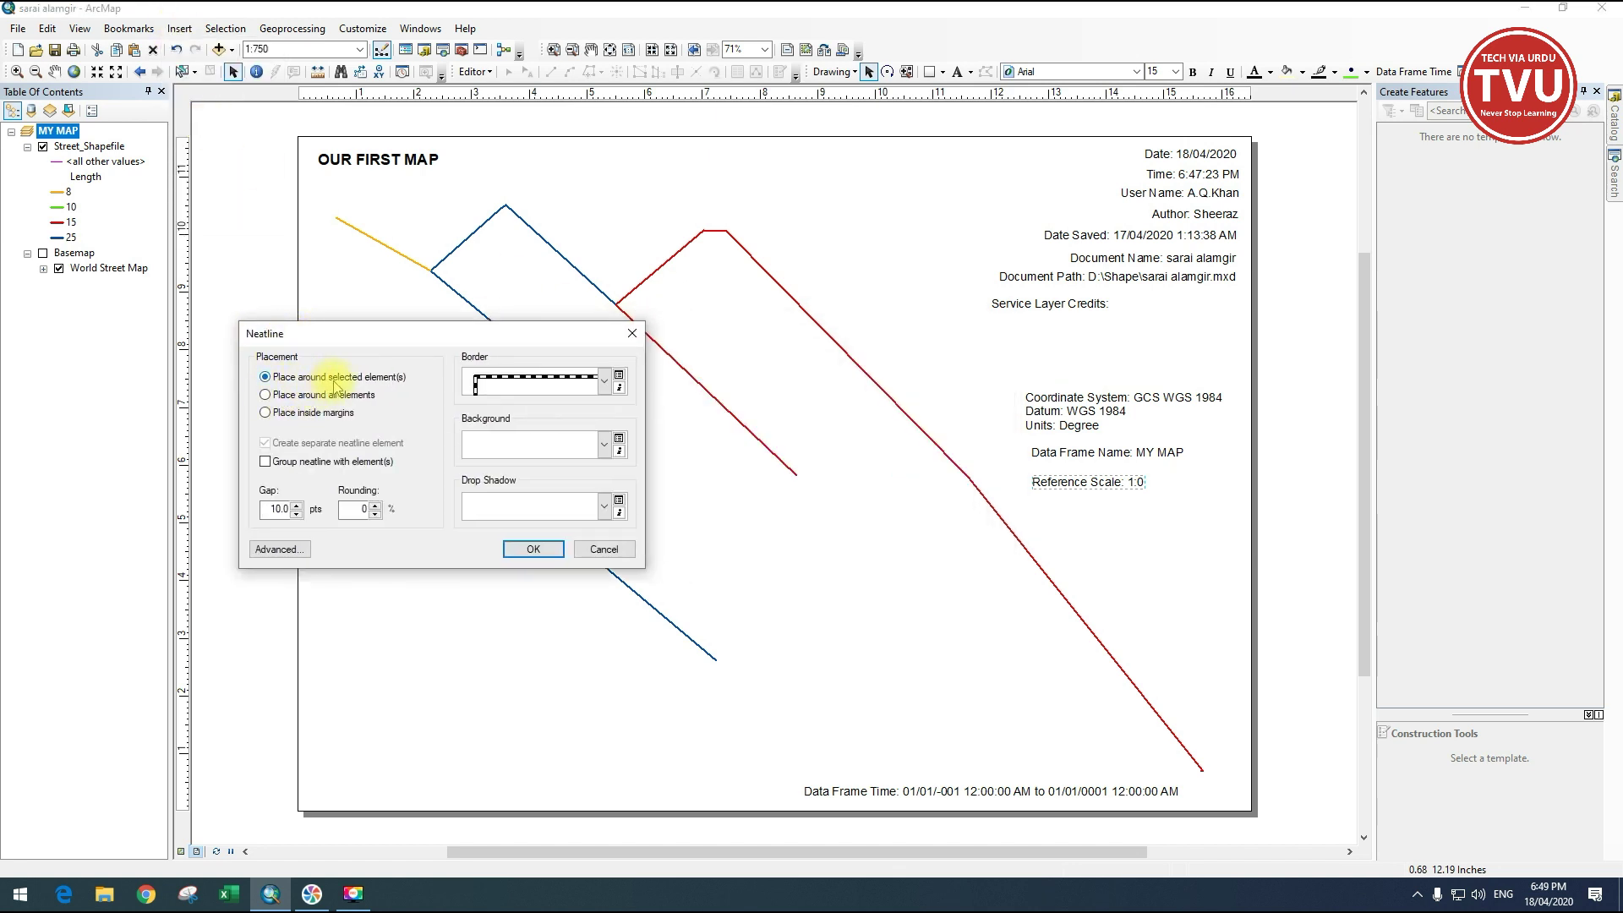
pyautogui.click(534, 549)
pyautogui.click(1243, 520)
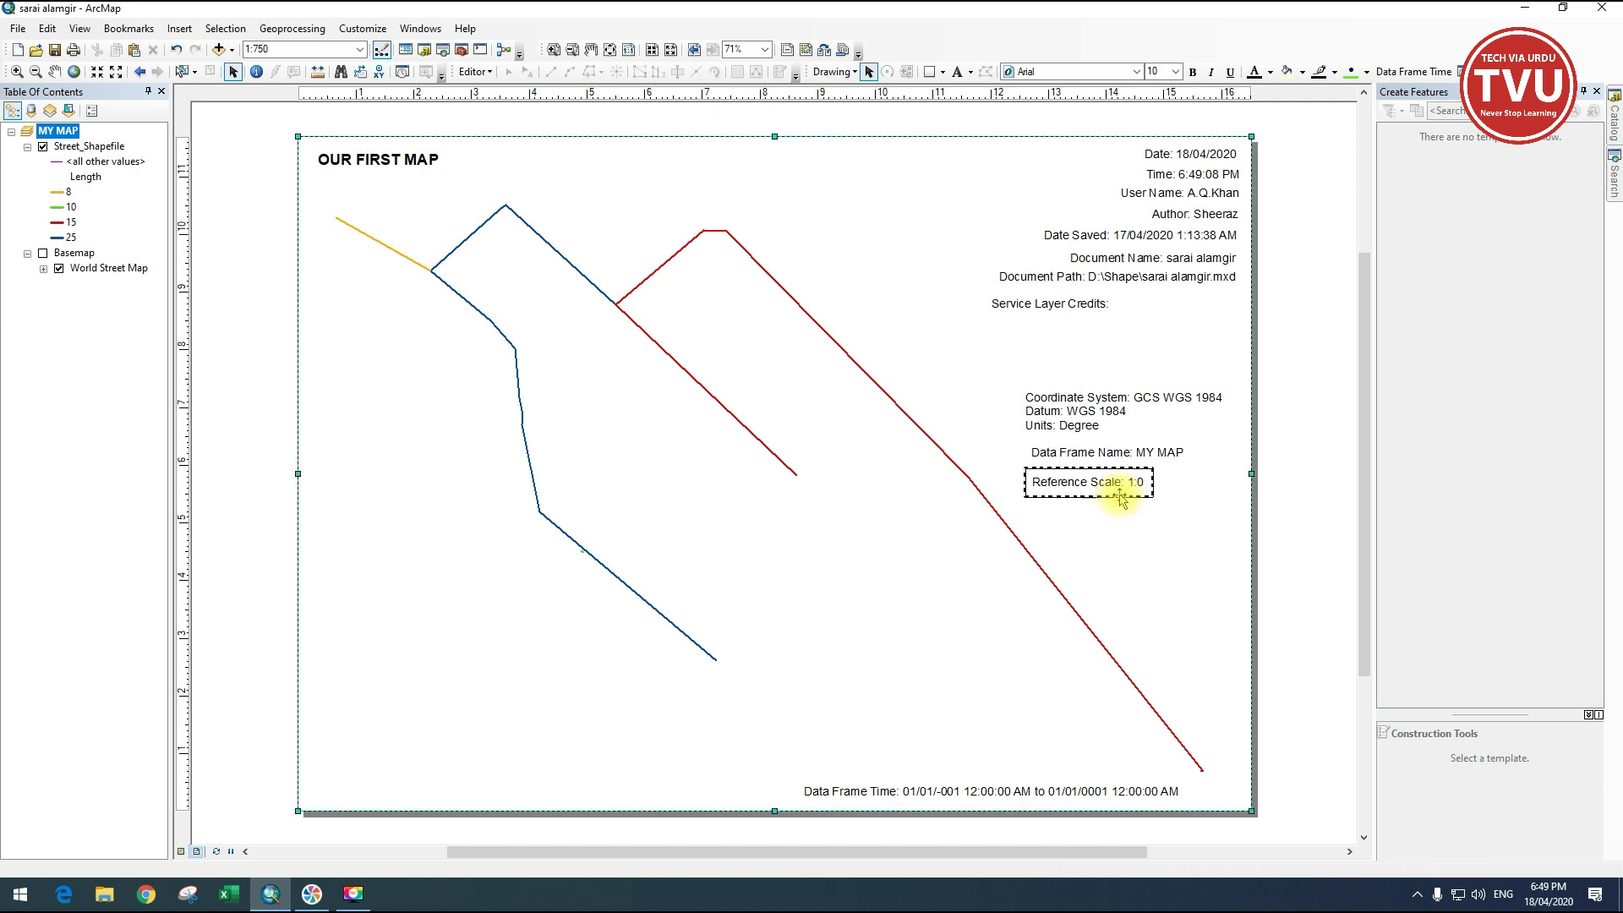
pyautogui.click(176, 32)
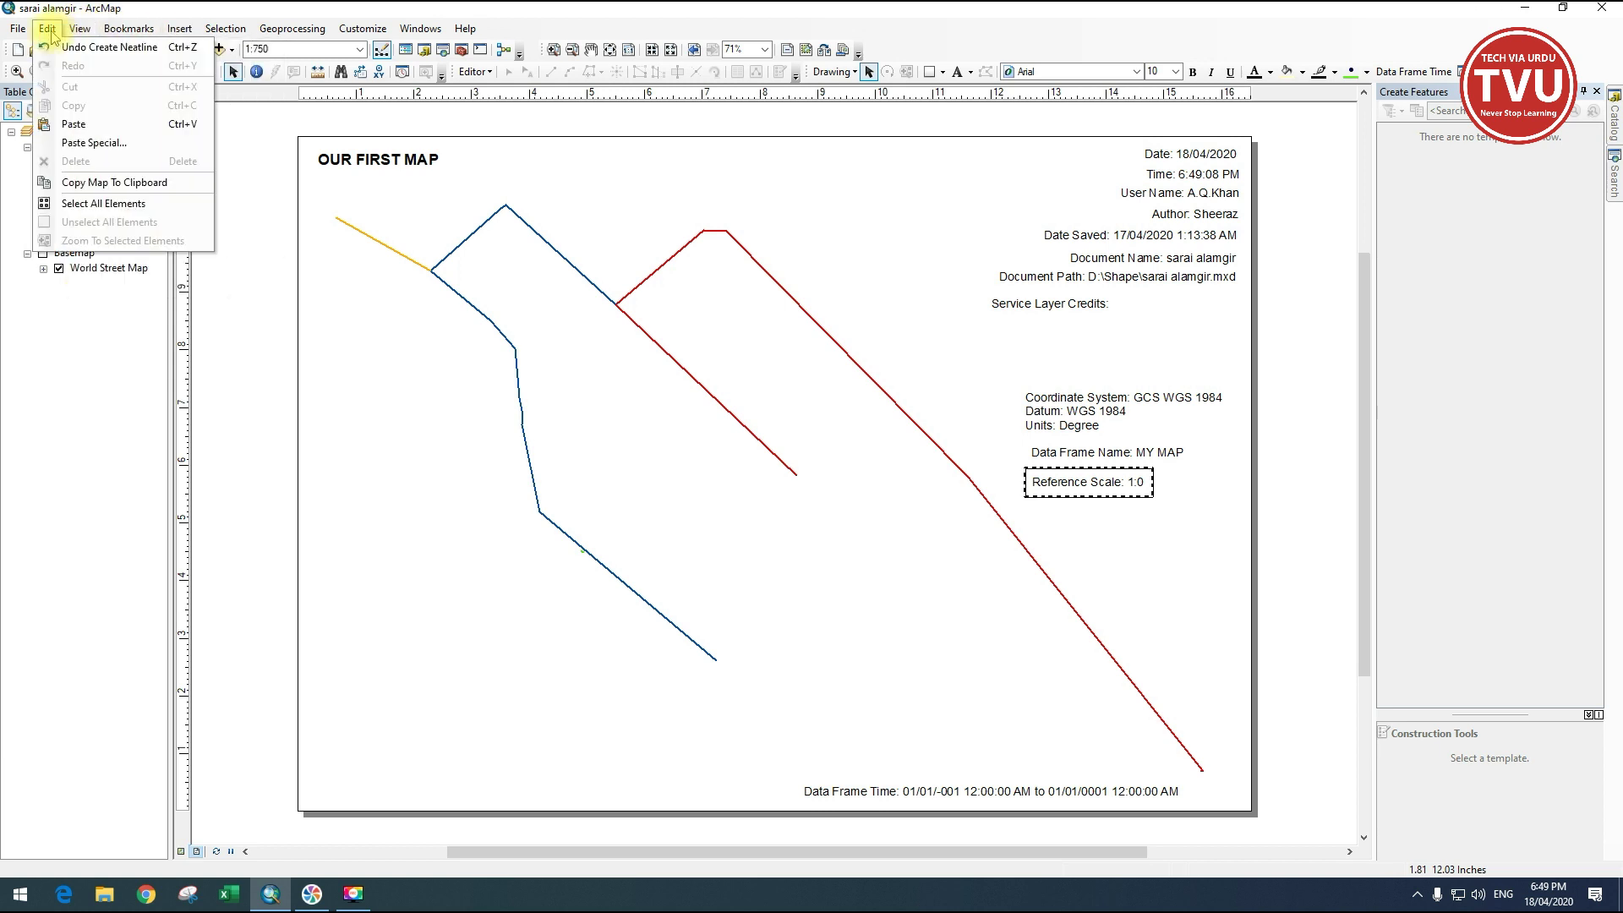
pyautogui.click(54, 48)
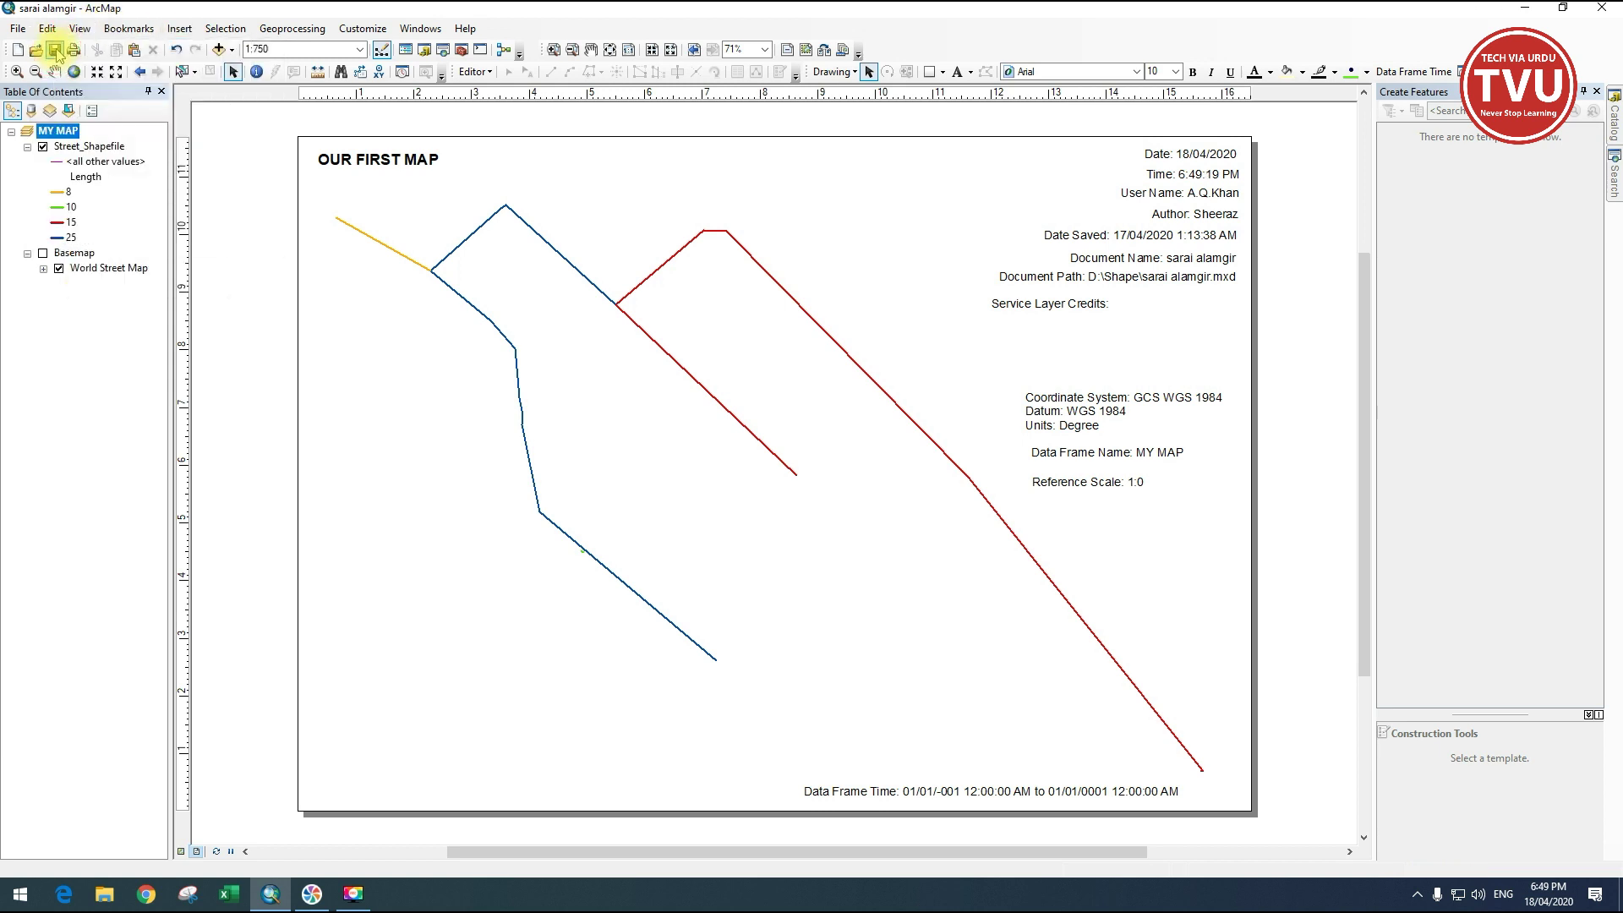
# Insert a nautical dash neatline around all layout elements with a 10-point gap.
pyautogui.click(179, 28)
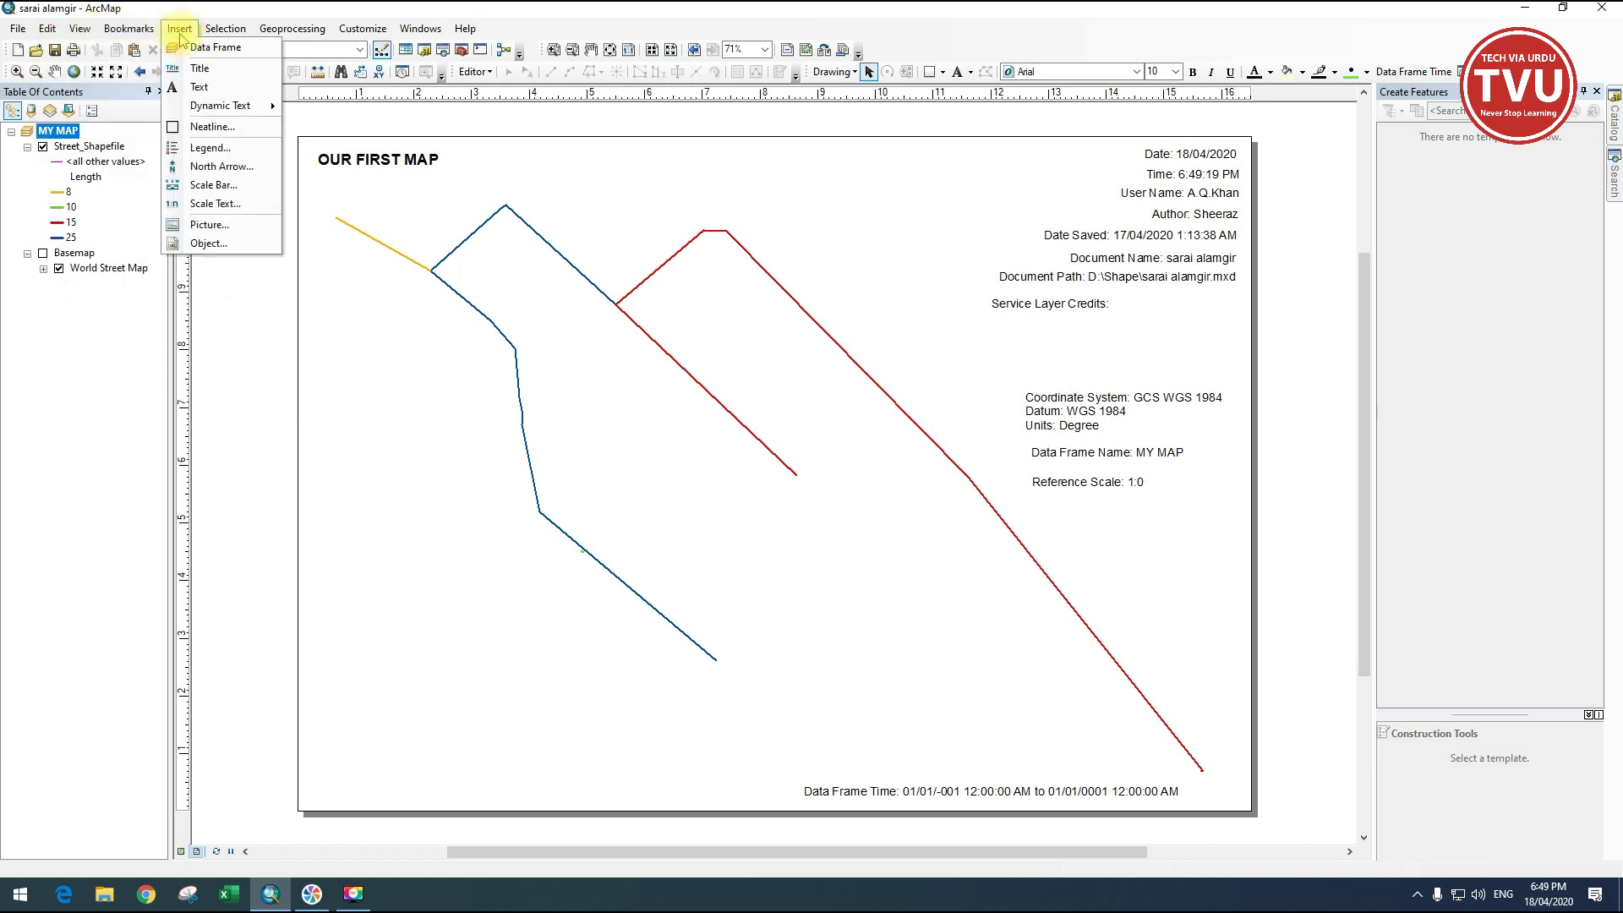
pyautogui.click(207, 128)
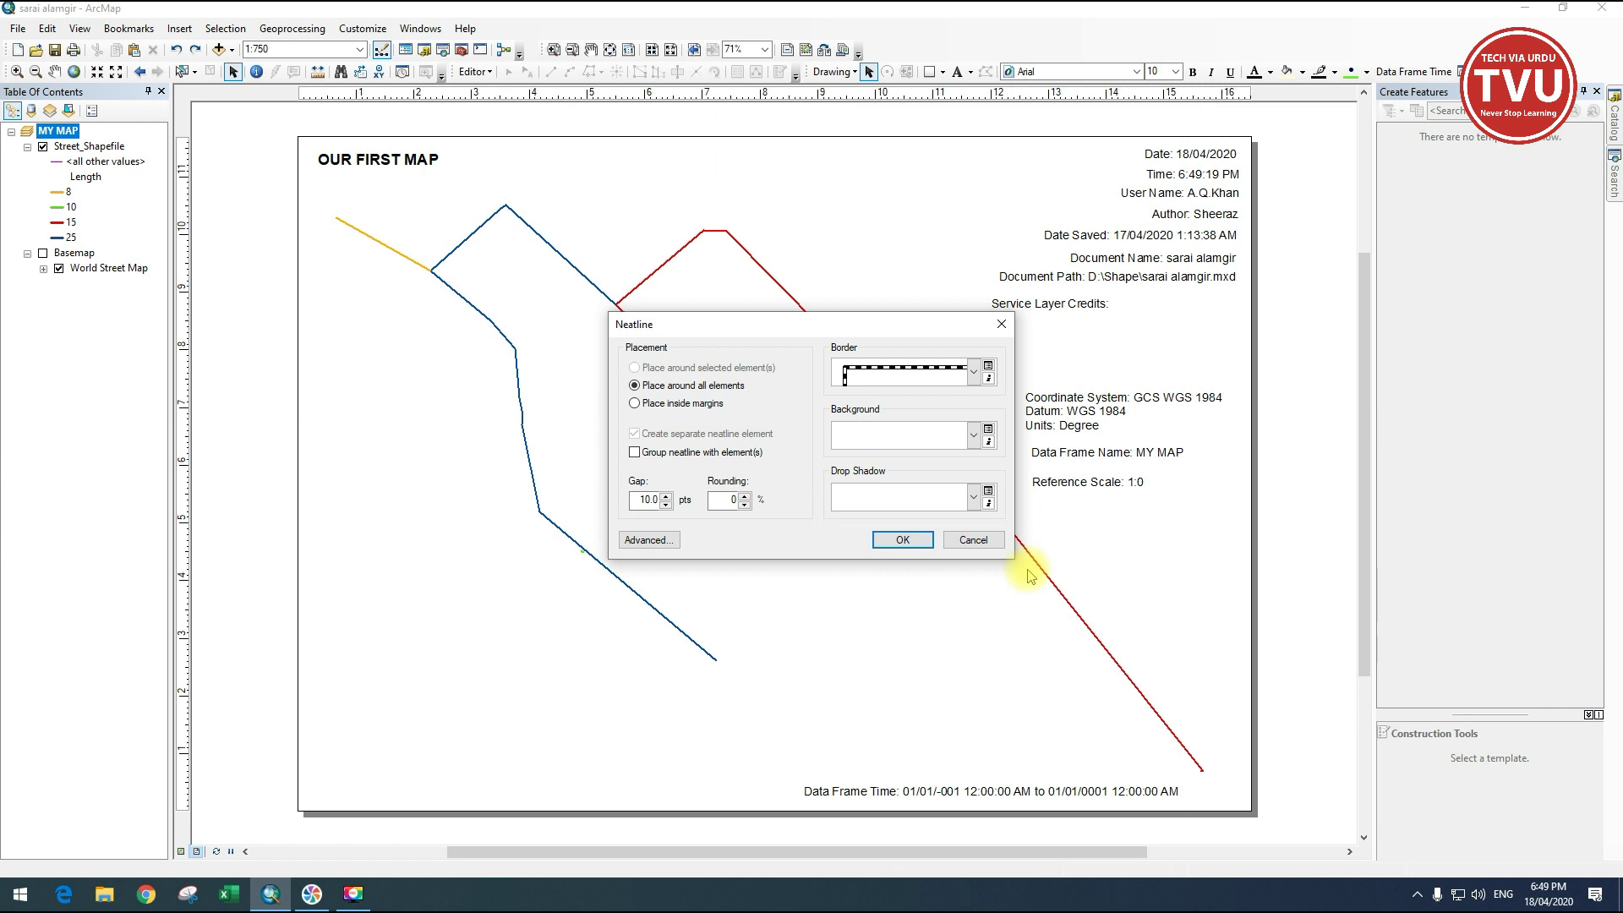
pyautogui.click(904, 541)
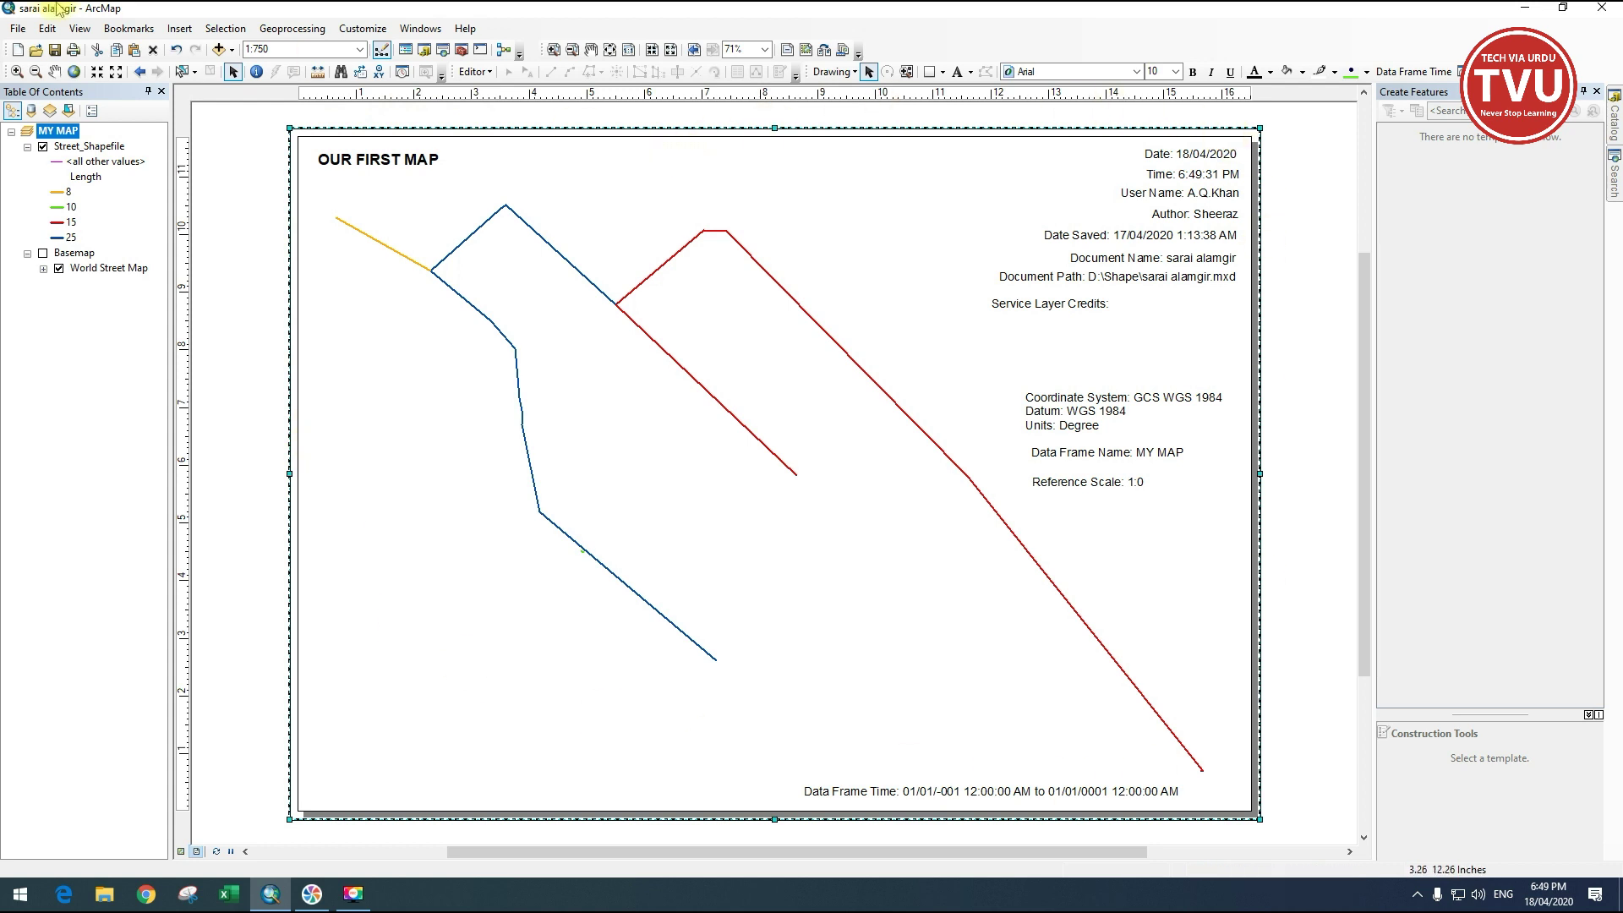
# Undo the nautical dash neatline placed around all layout elements.
pyautogui.click(49, 30)
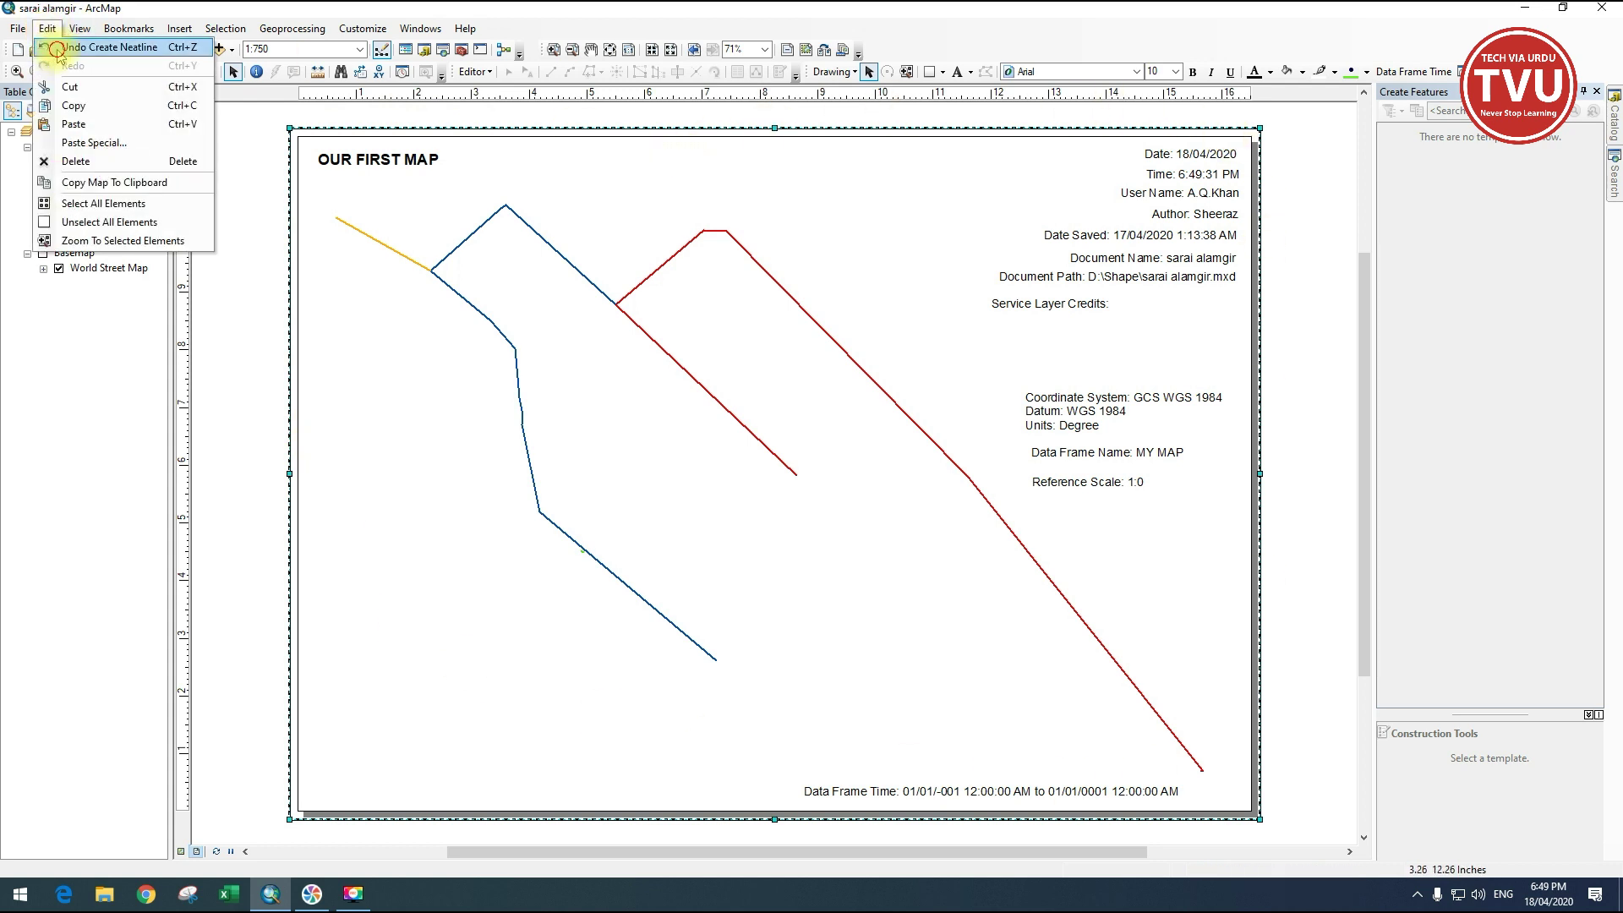
pyautogui.click(60, 52)
# Try a nautical dash neatline placed inside the page margins with a 10-point gap, and undo it.
pyautogui.click(178, 30)
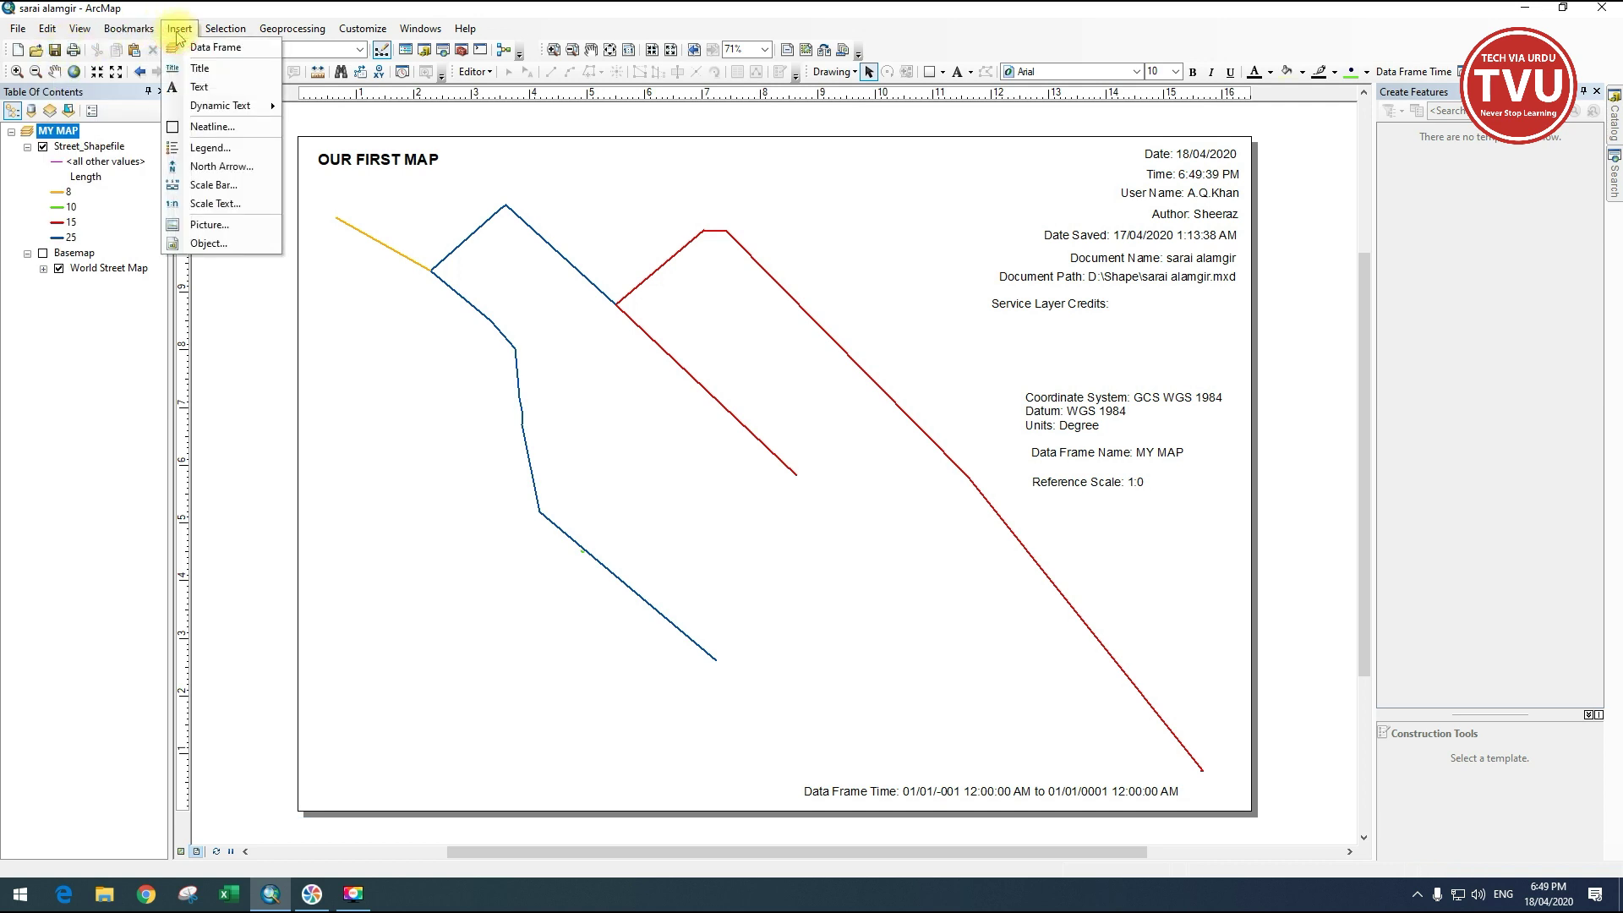
pyautogui.click(207, 127)
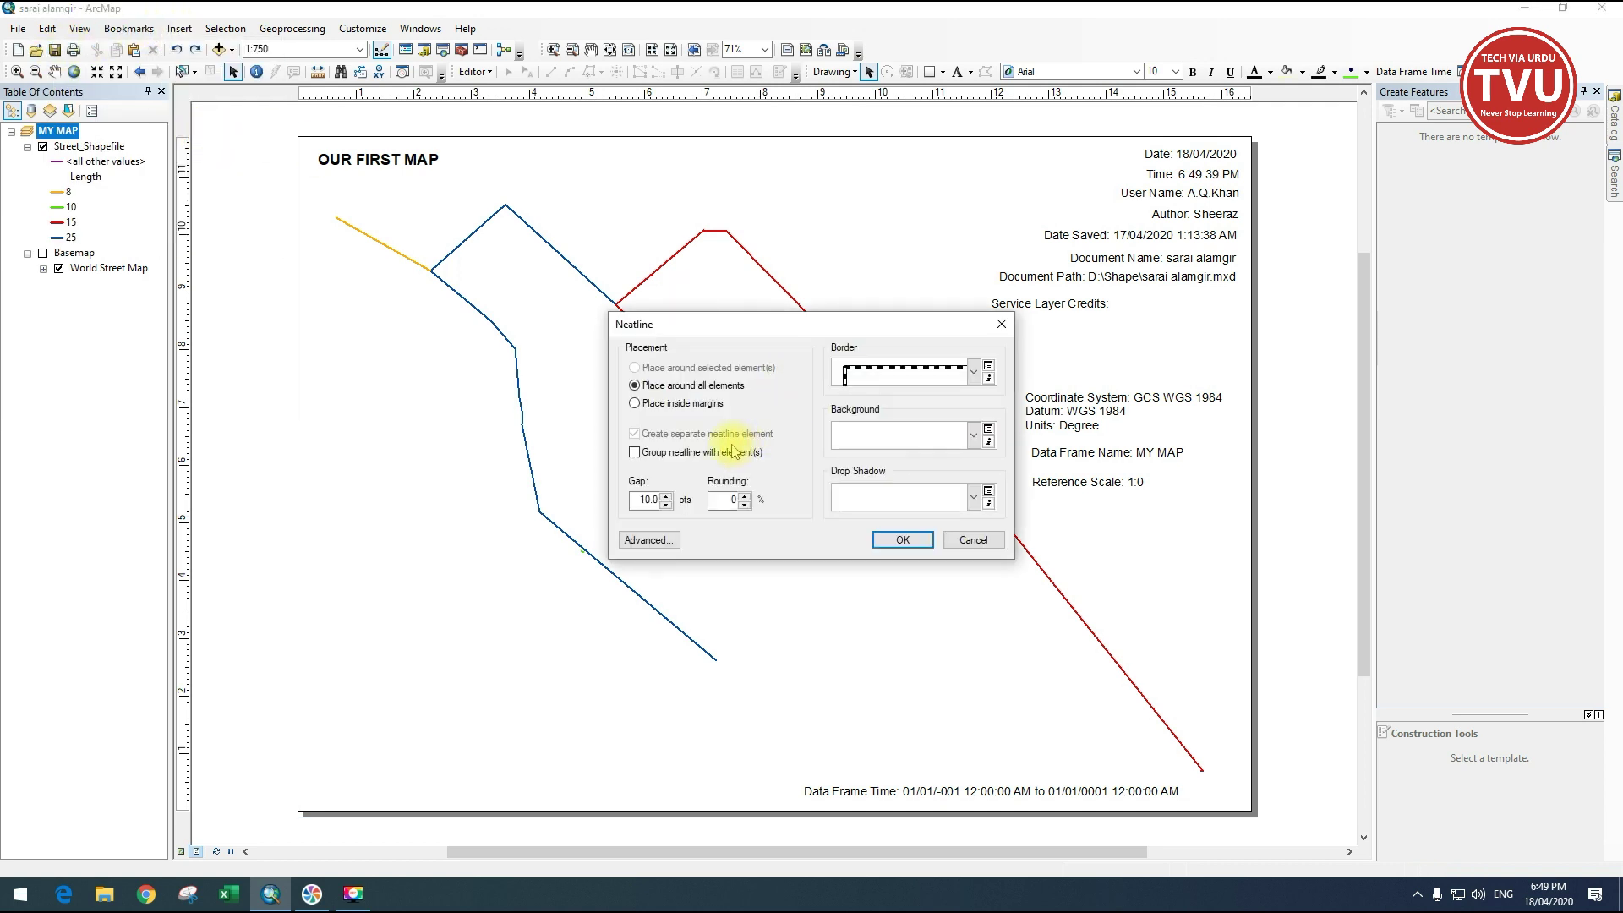
pyautogui.click(686, 404)
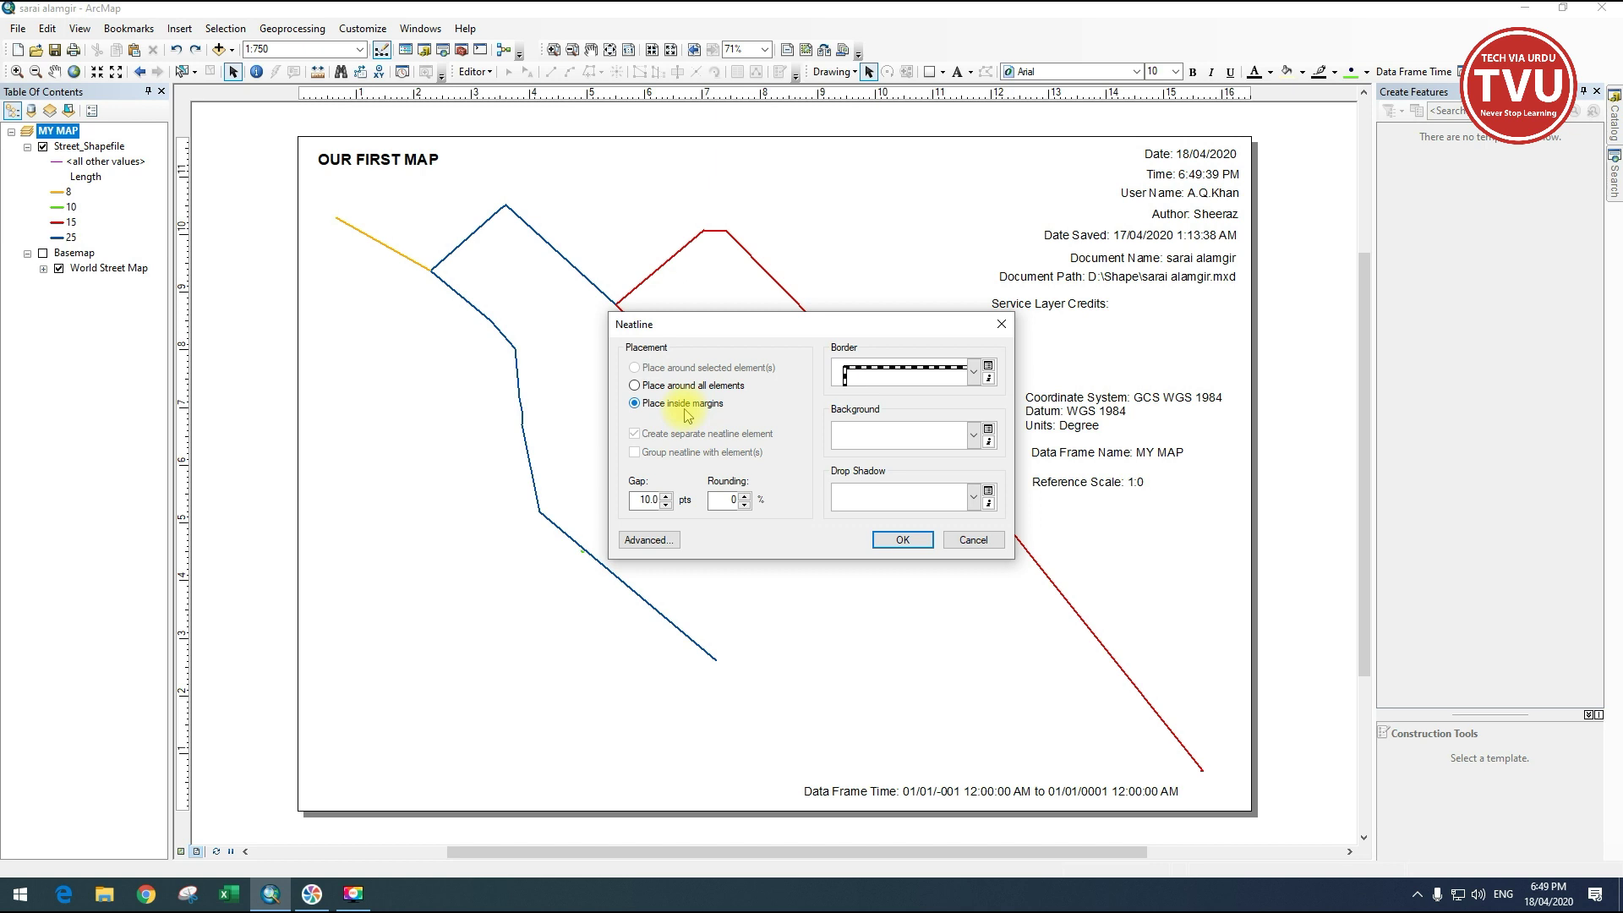
pyautogui.click(902, 541)
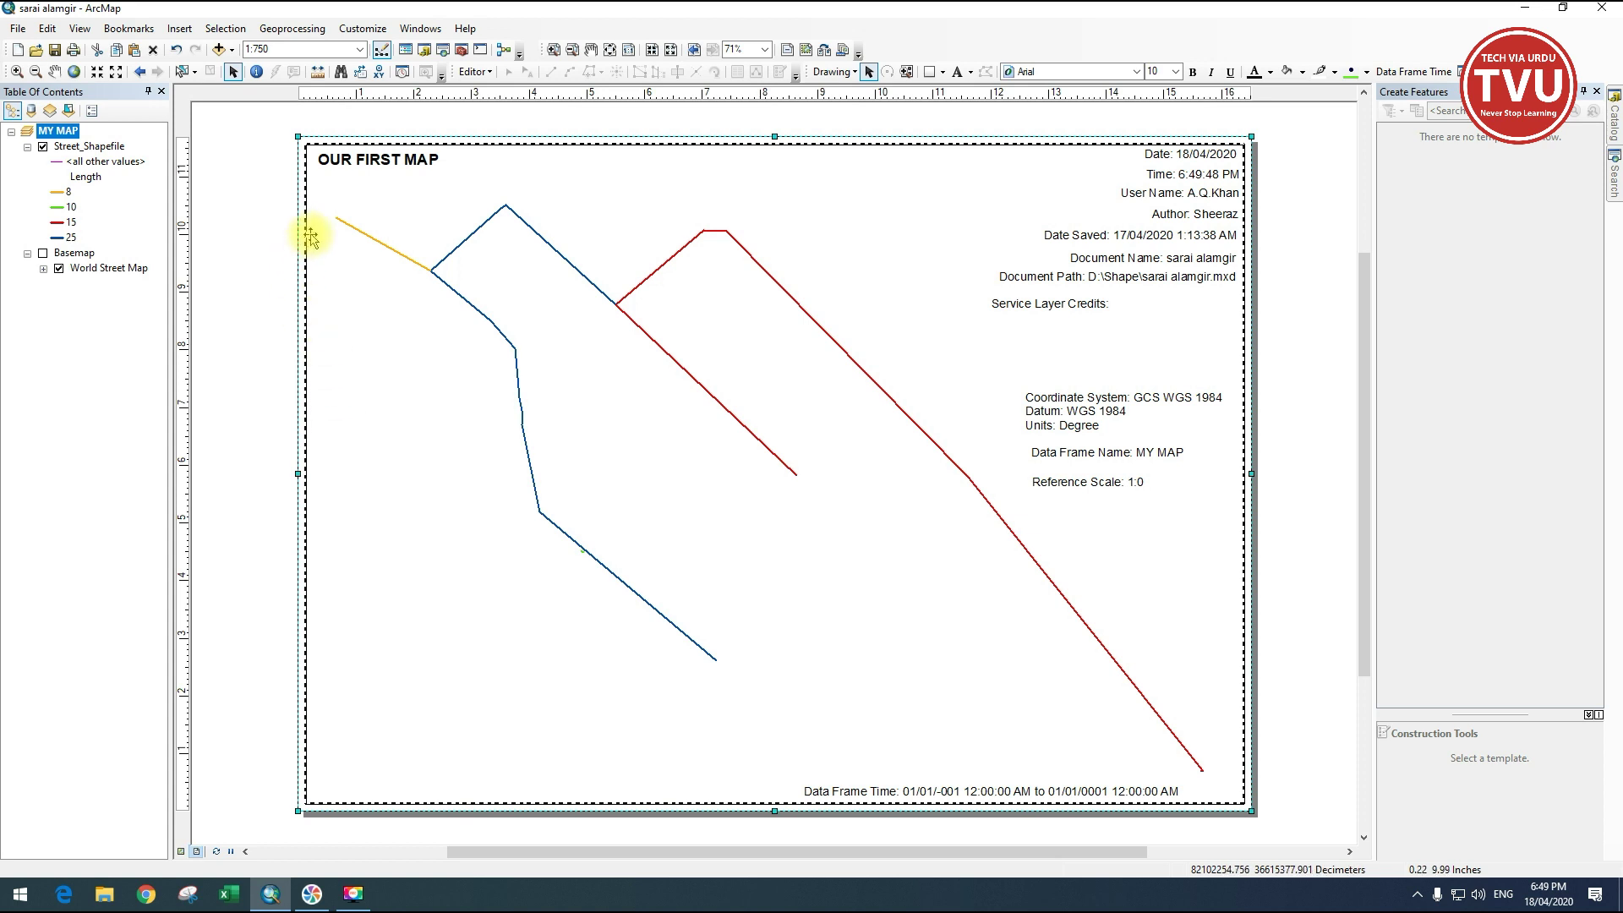
pyautogui.click(129, 28)
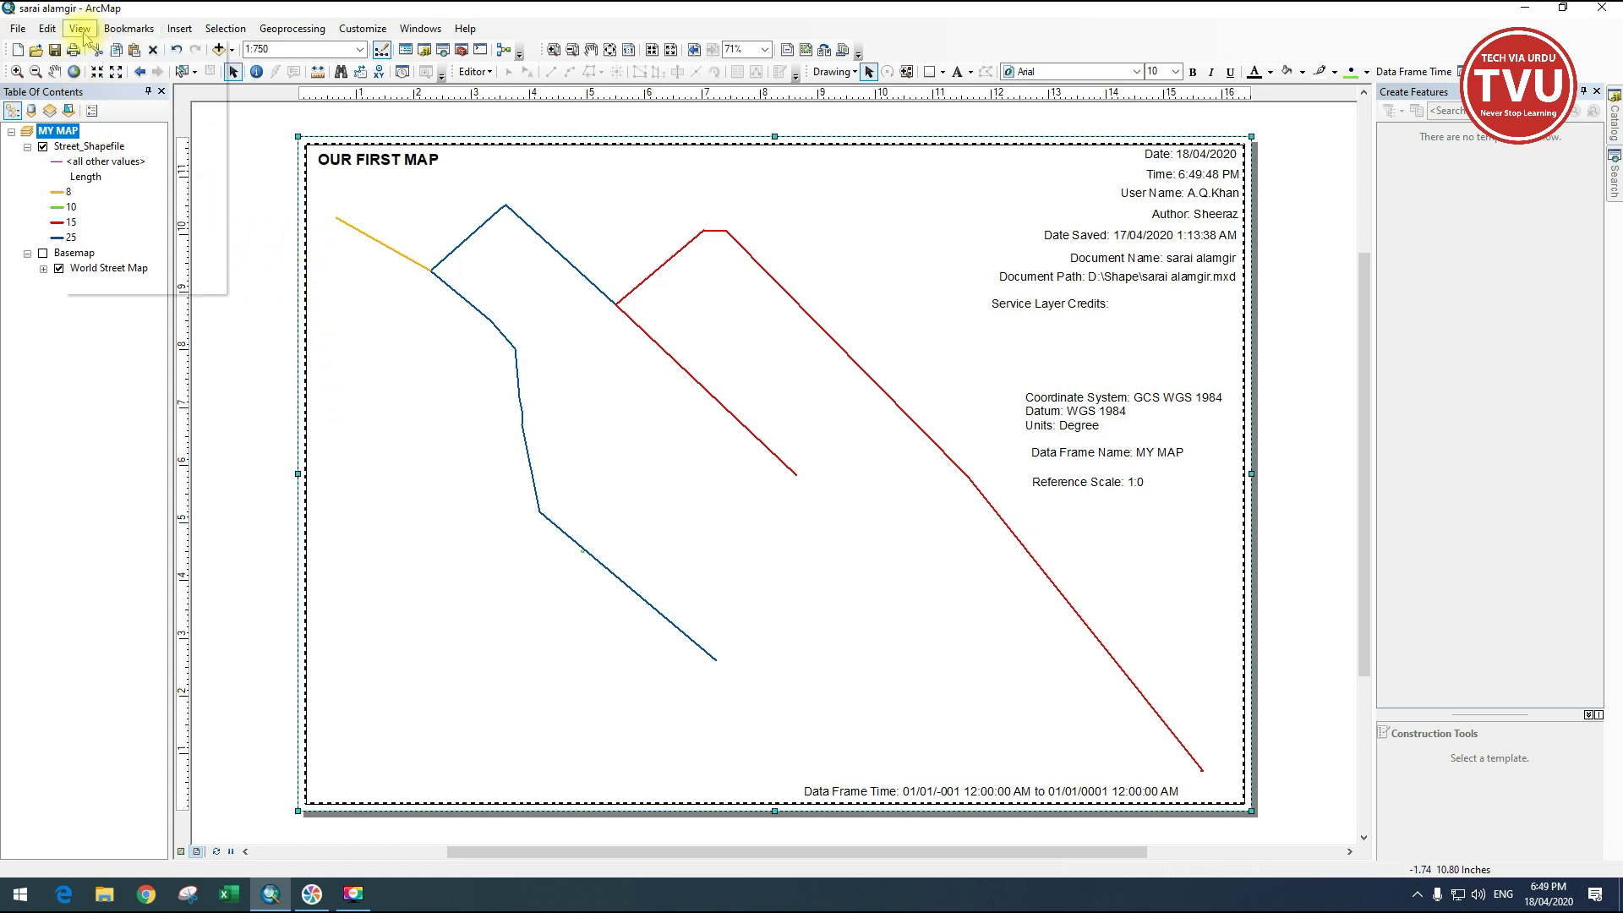
pyautogui.click(68, 48)
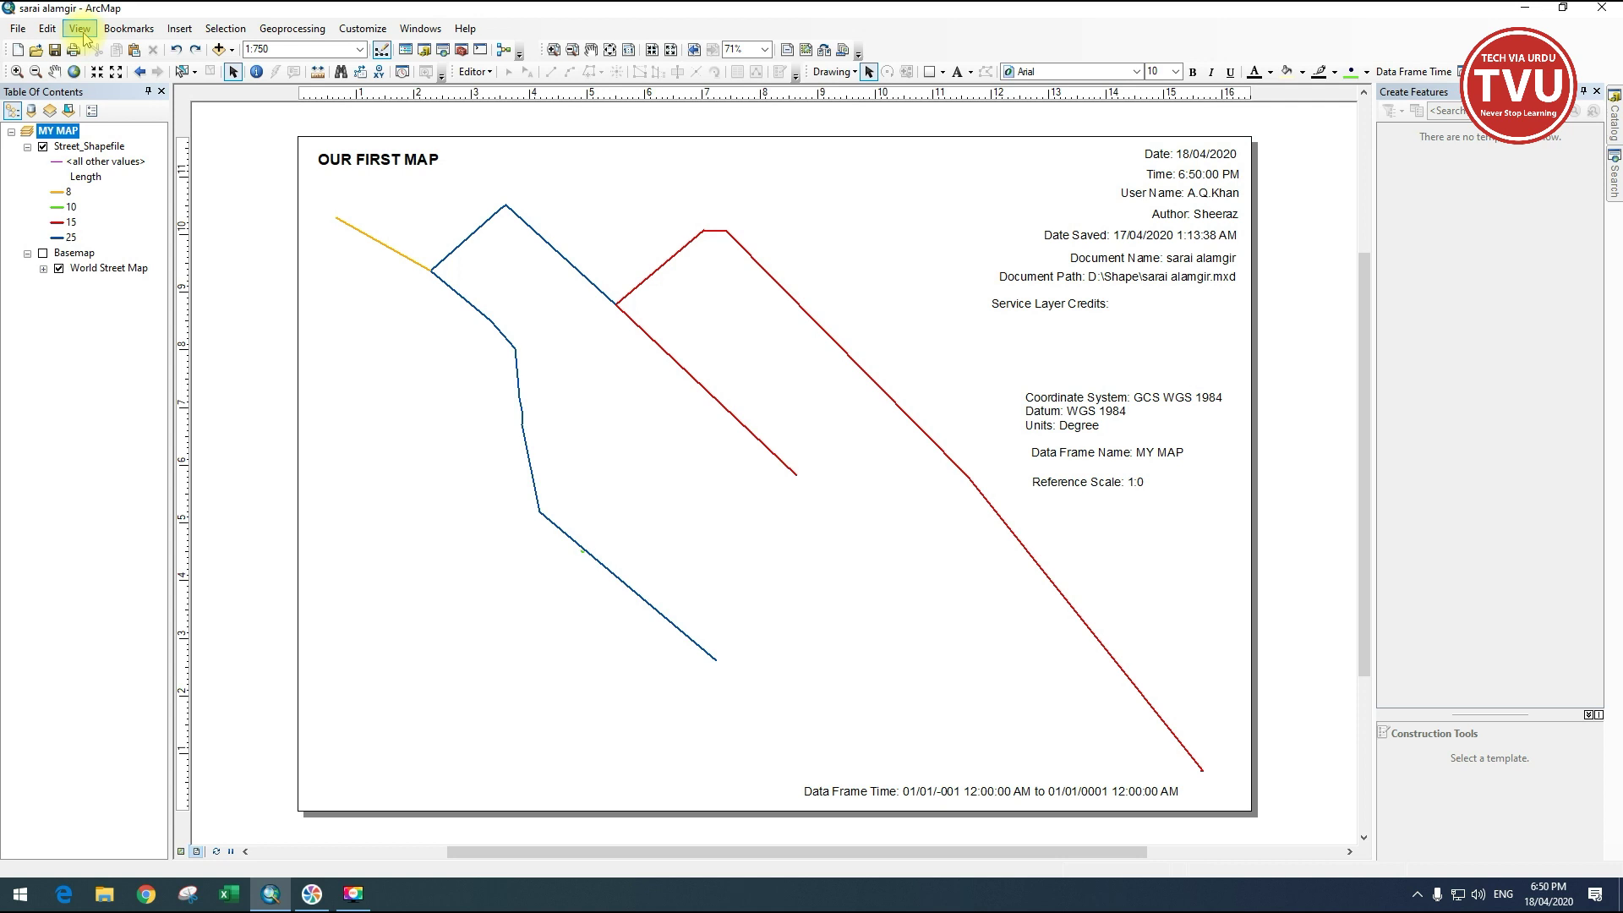
# Try 50% rounding on the nautical dash border of a neatline around all elements, and reset the rounding to 0%.
pyautogui.click(180, 28)
pyautogui.click(229, 133)
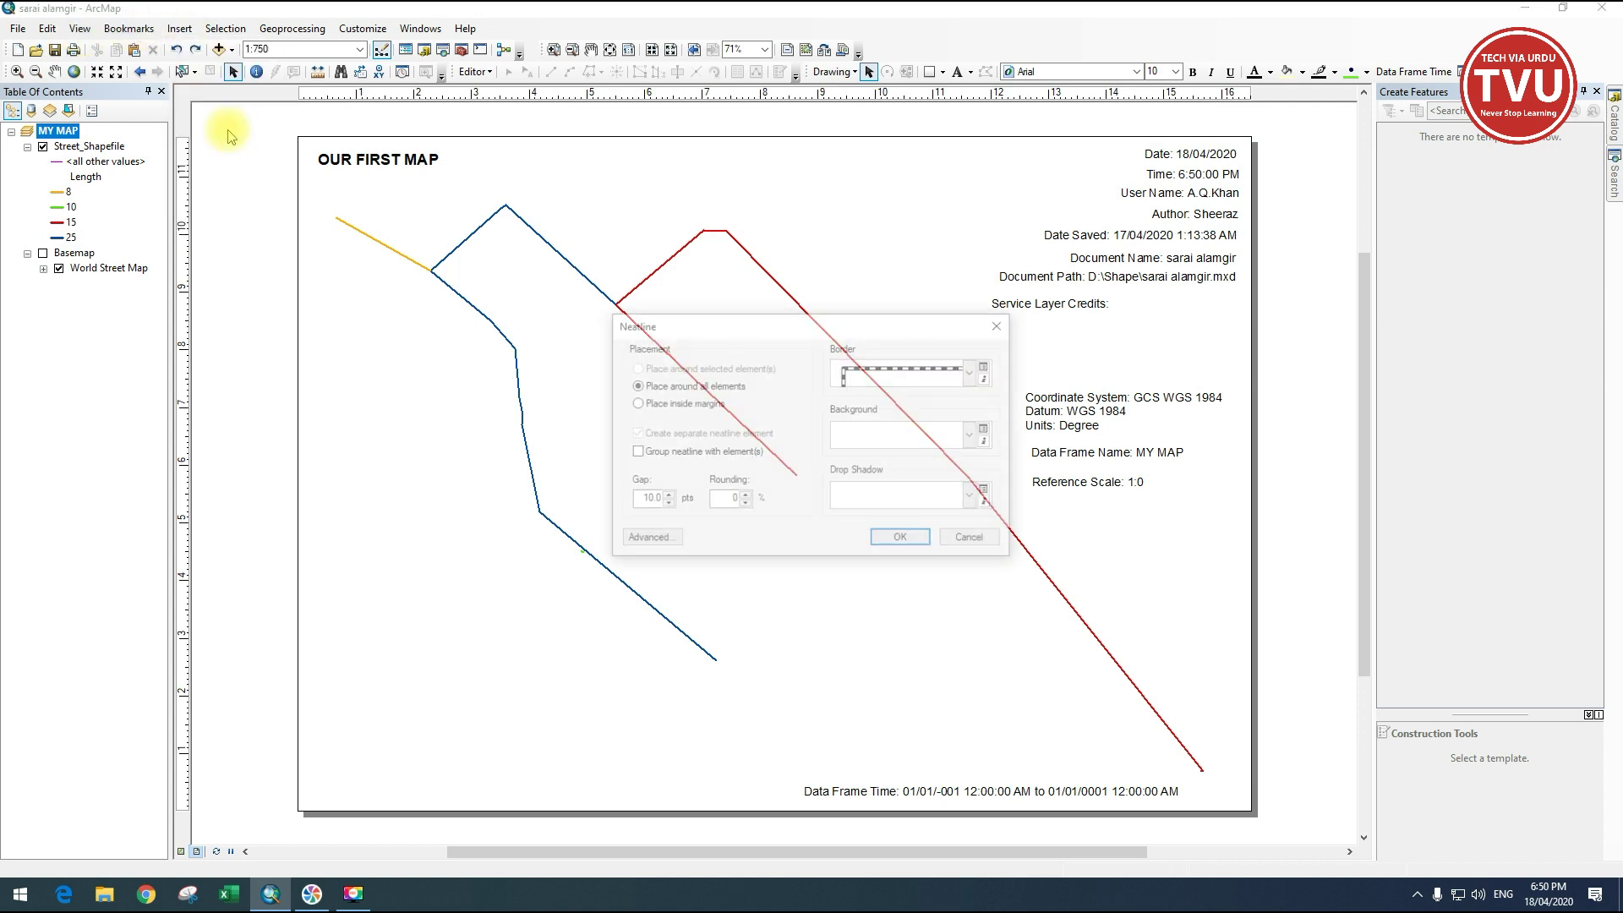
pyautogui.moveTo(783, 325); pyautogui.dragTo(432, 306)
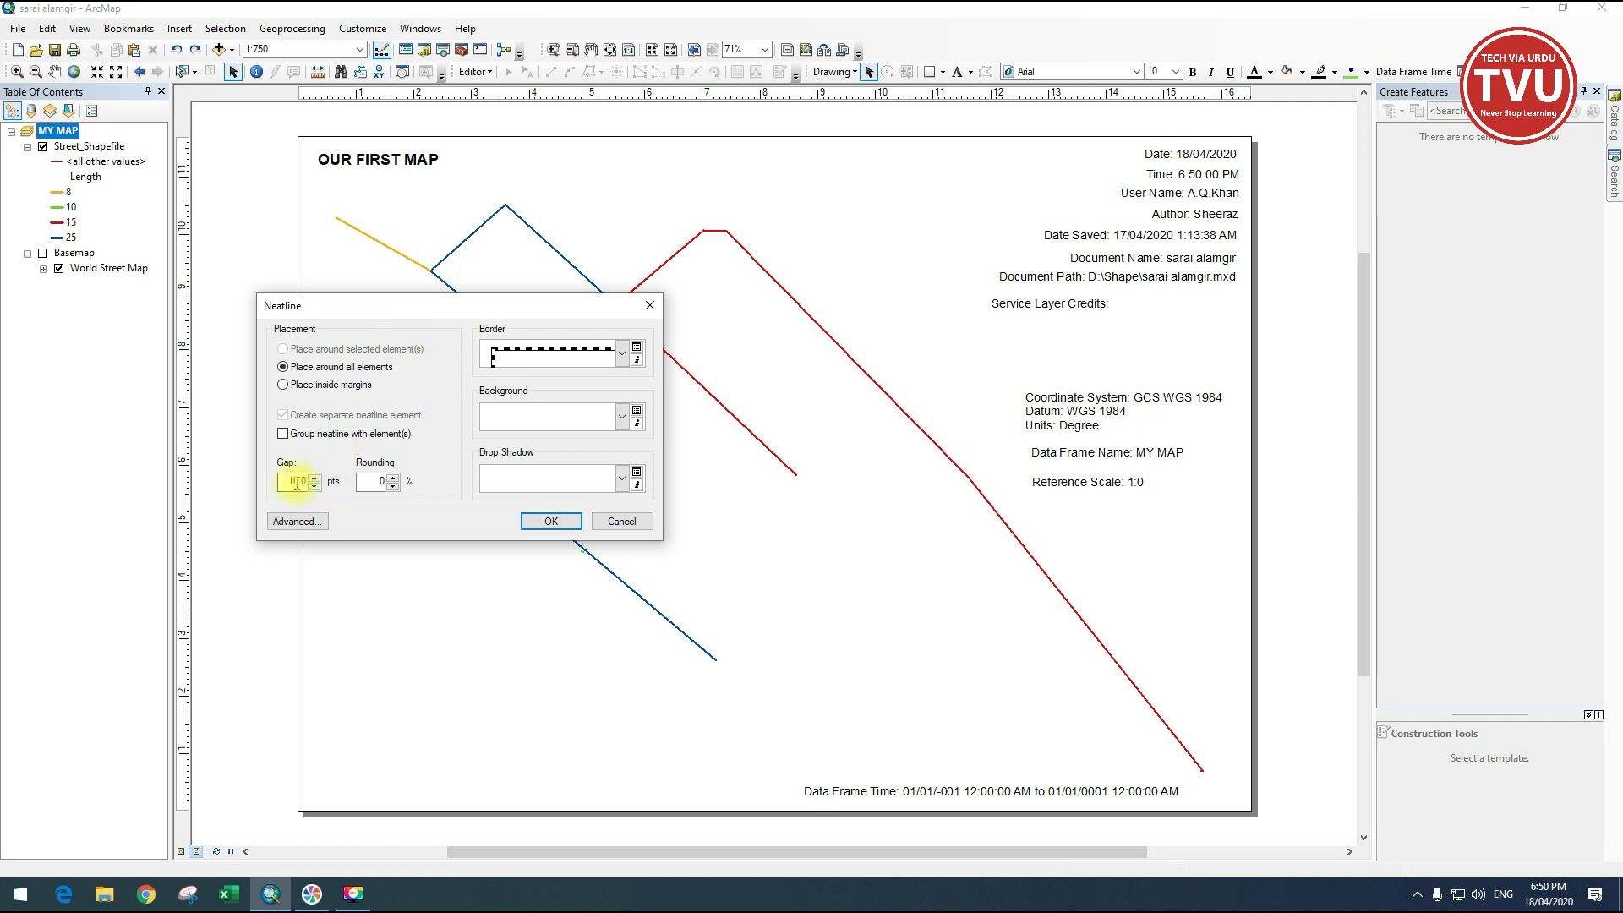
pyautogui.doubleClick(380, 481)
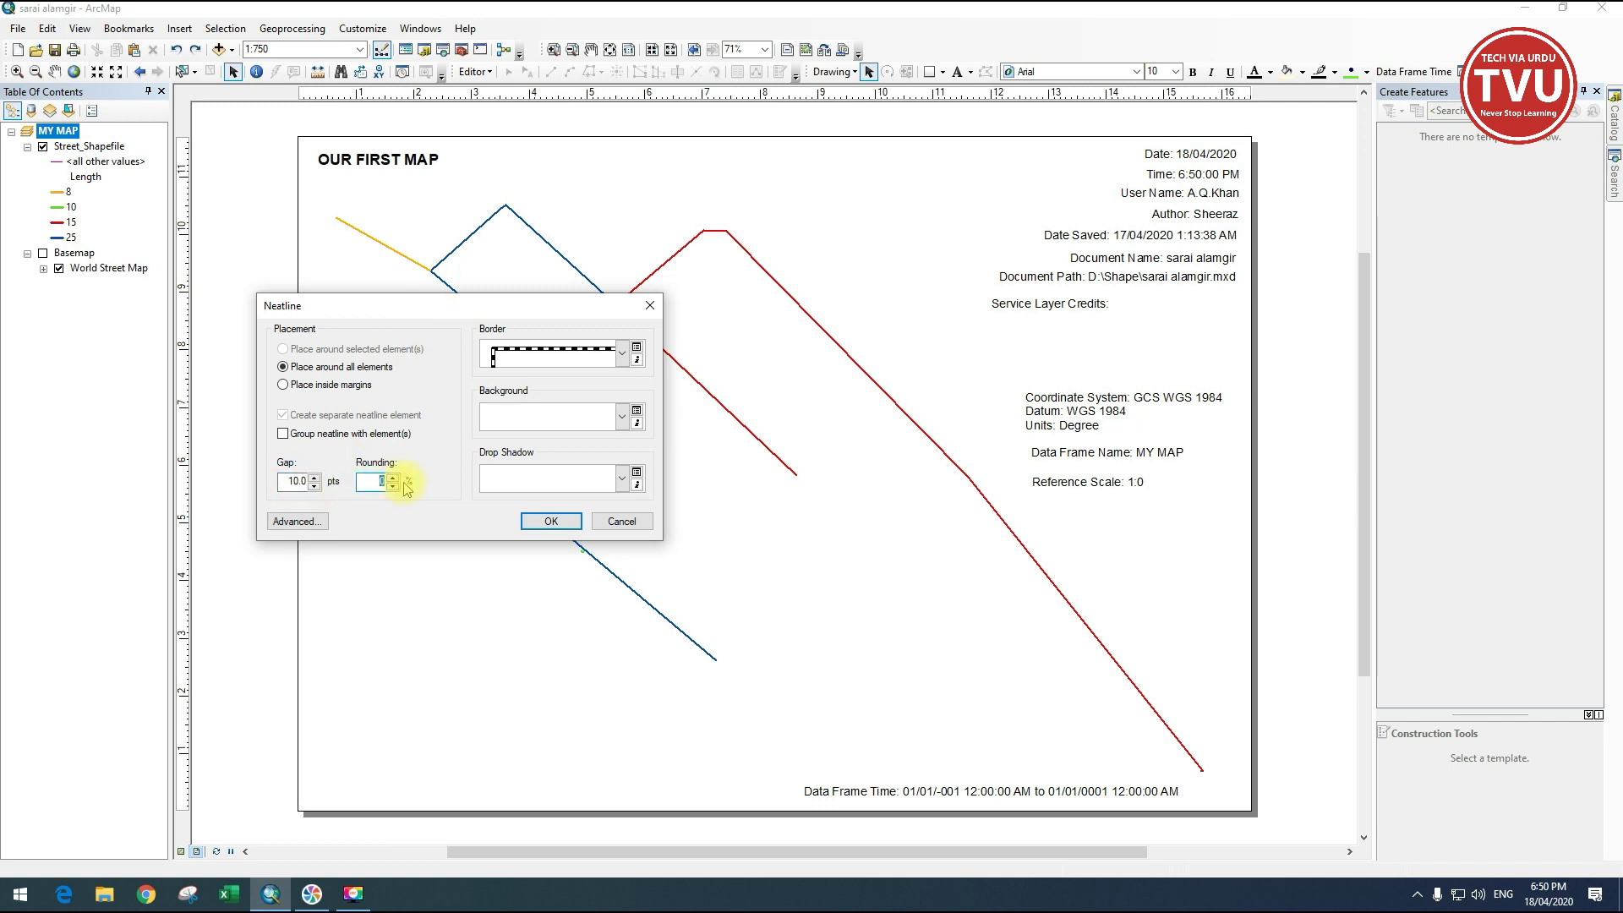
pyautogui.write('5')
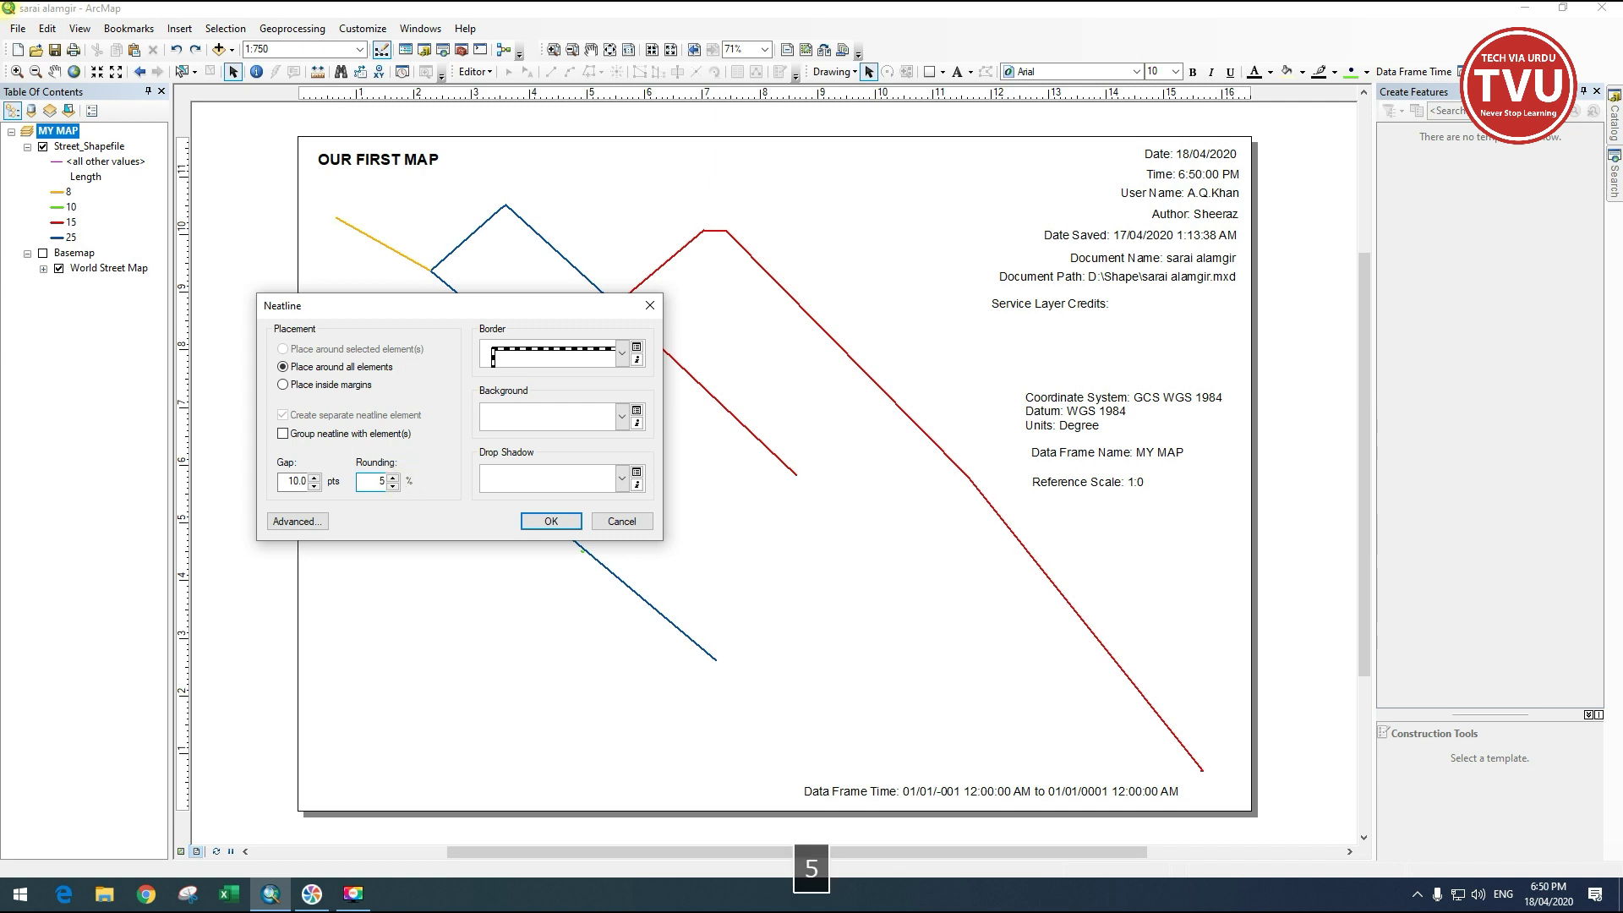
pyautogui.click(552, 520)
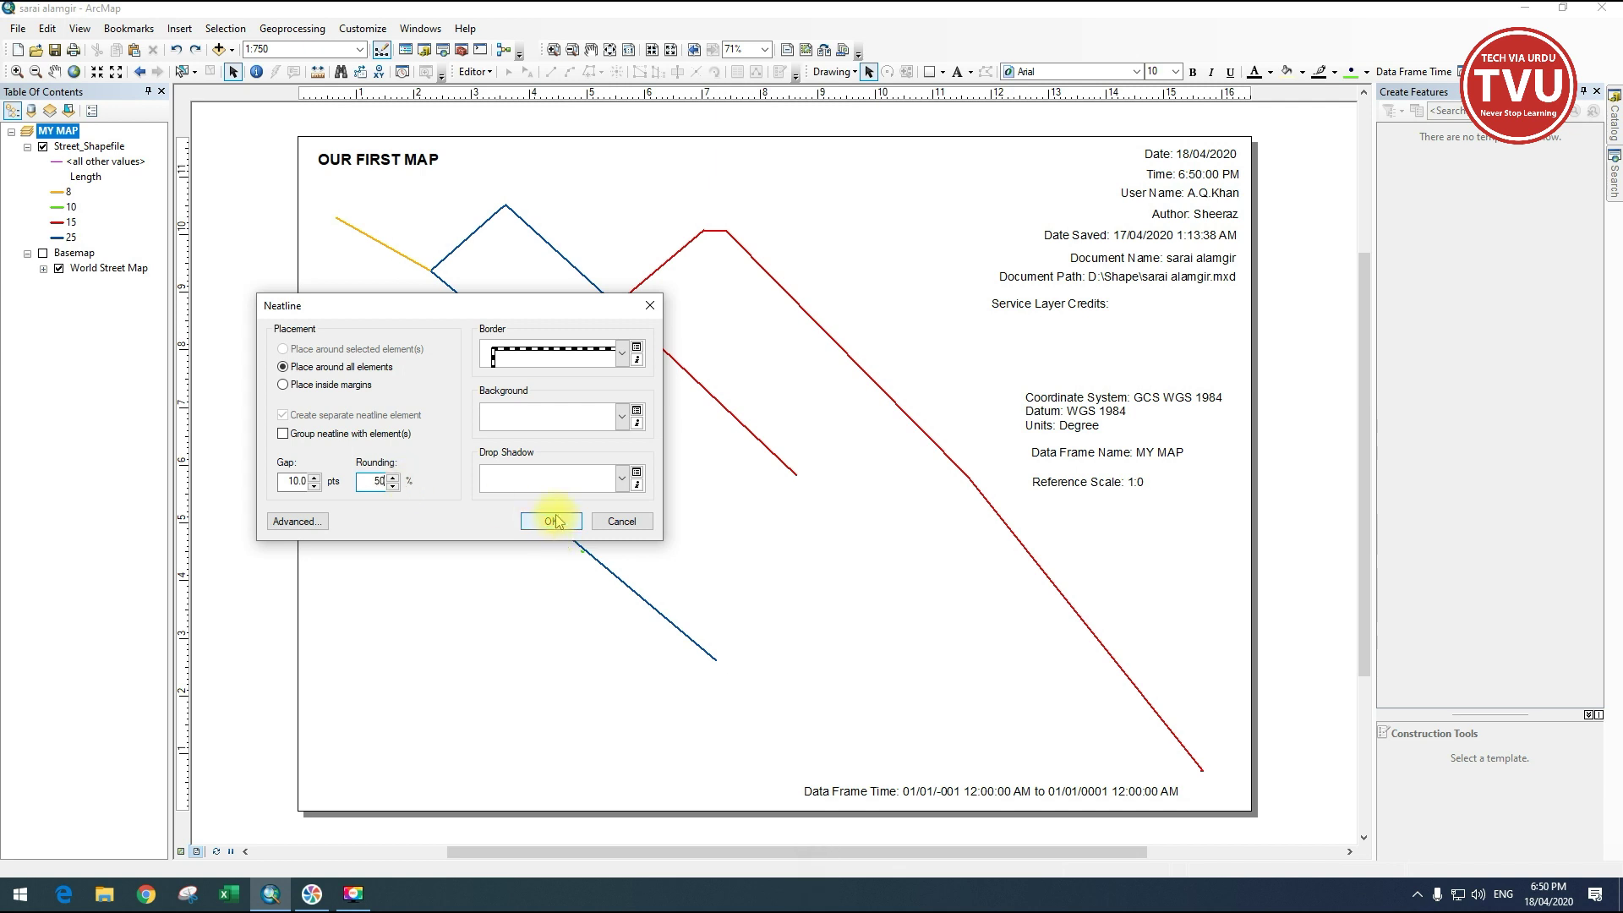
pyautogui.click(557, 521)
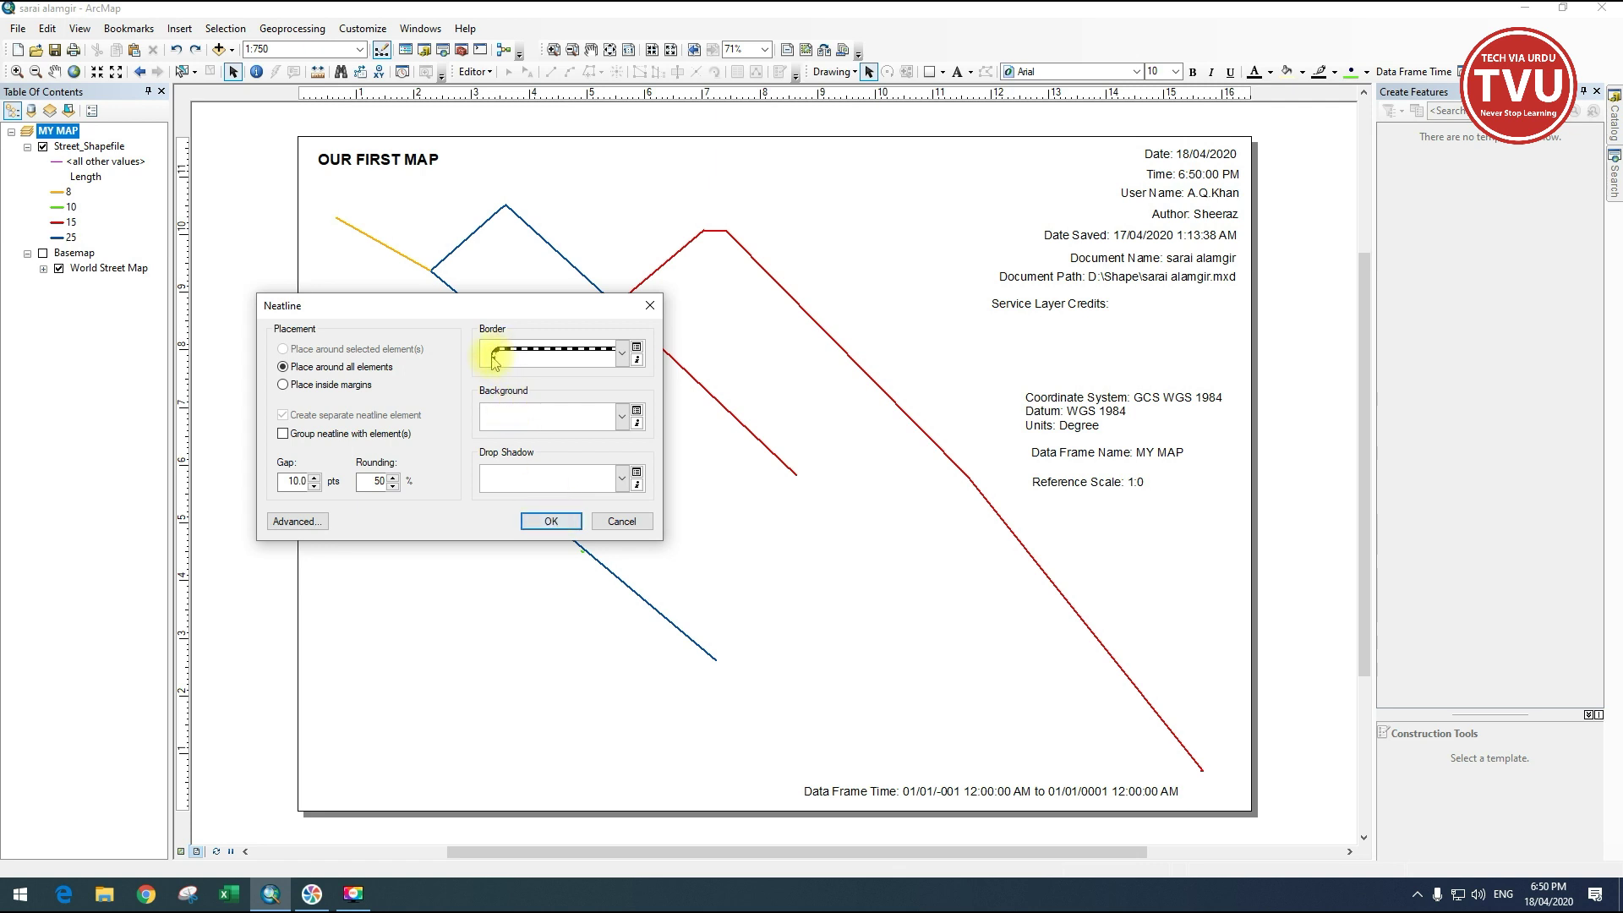
pyautogui.doubleClick(377, 481)
pyautogui.write('0')
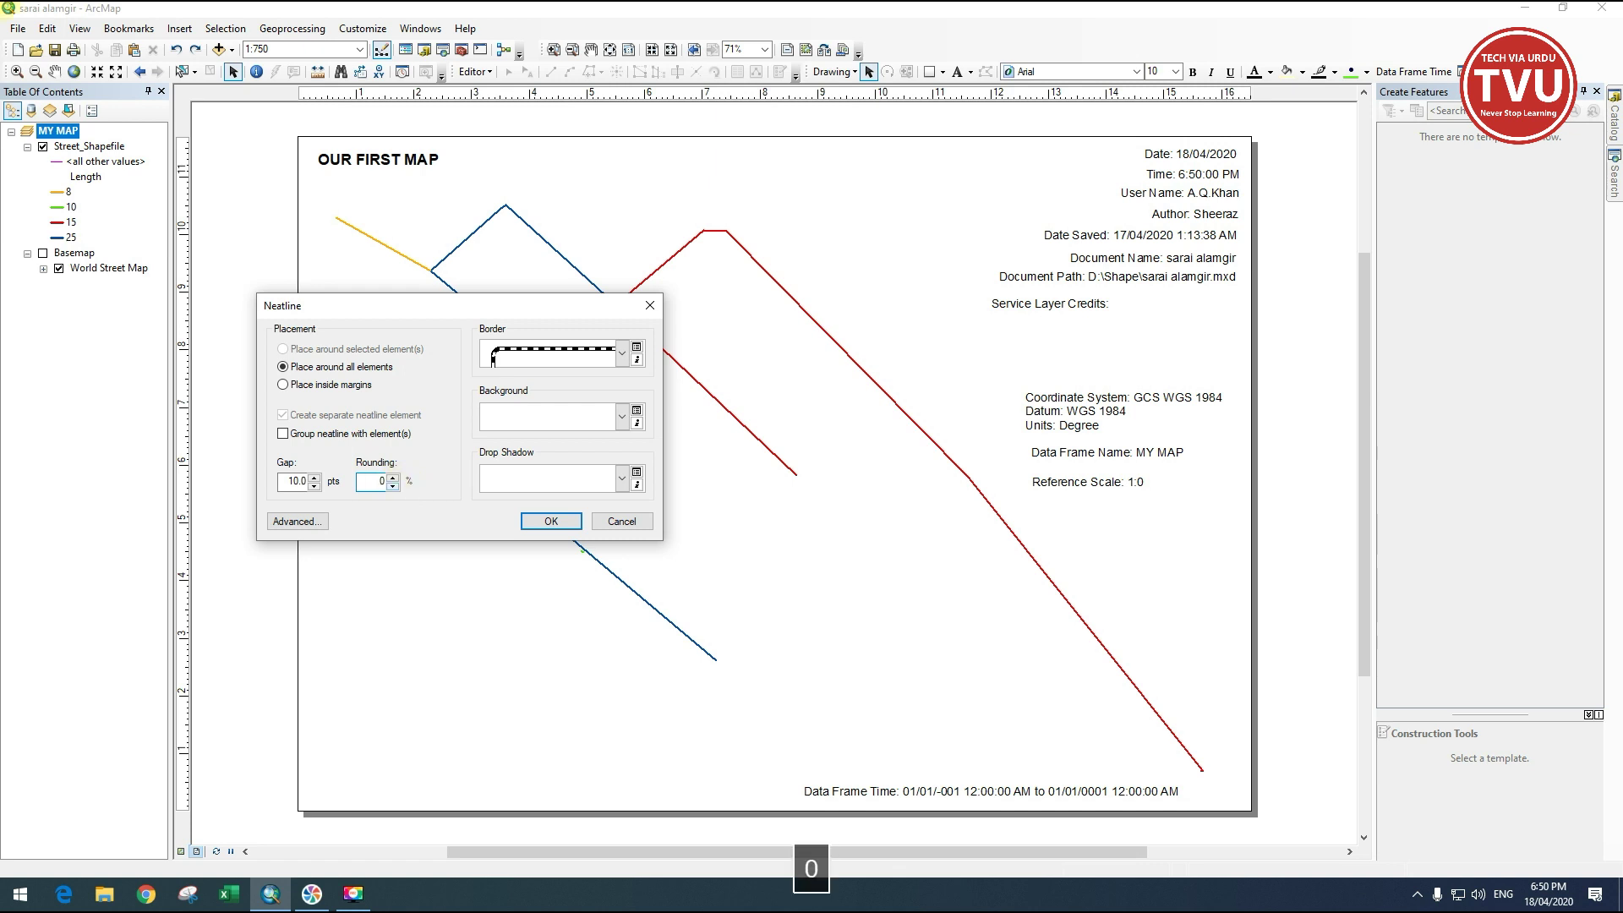
# Try a neatline around all elements with a thin single-line border, a 10-point gap and 50% rounding, and undo it.
pyautogui.click(506, 355)
pyautogui.click(506, 357)
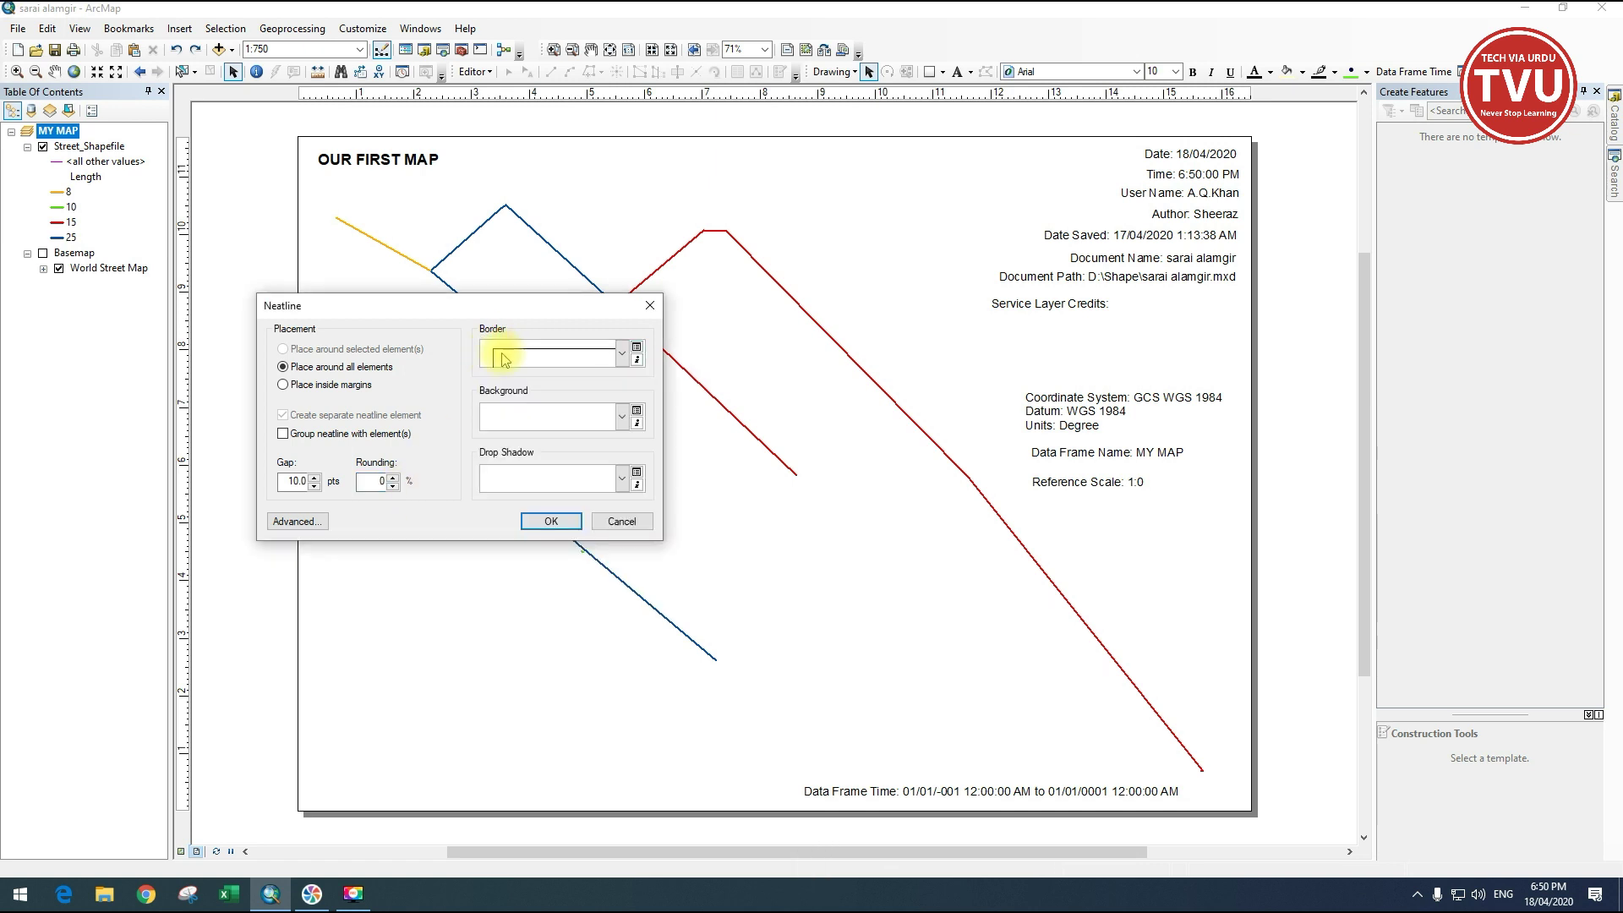
pyautogui.doubleClick(378, 481)
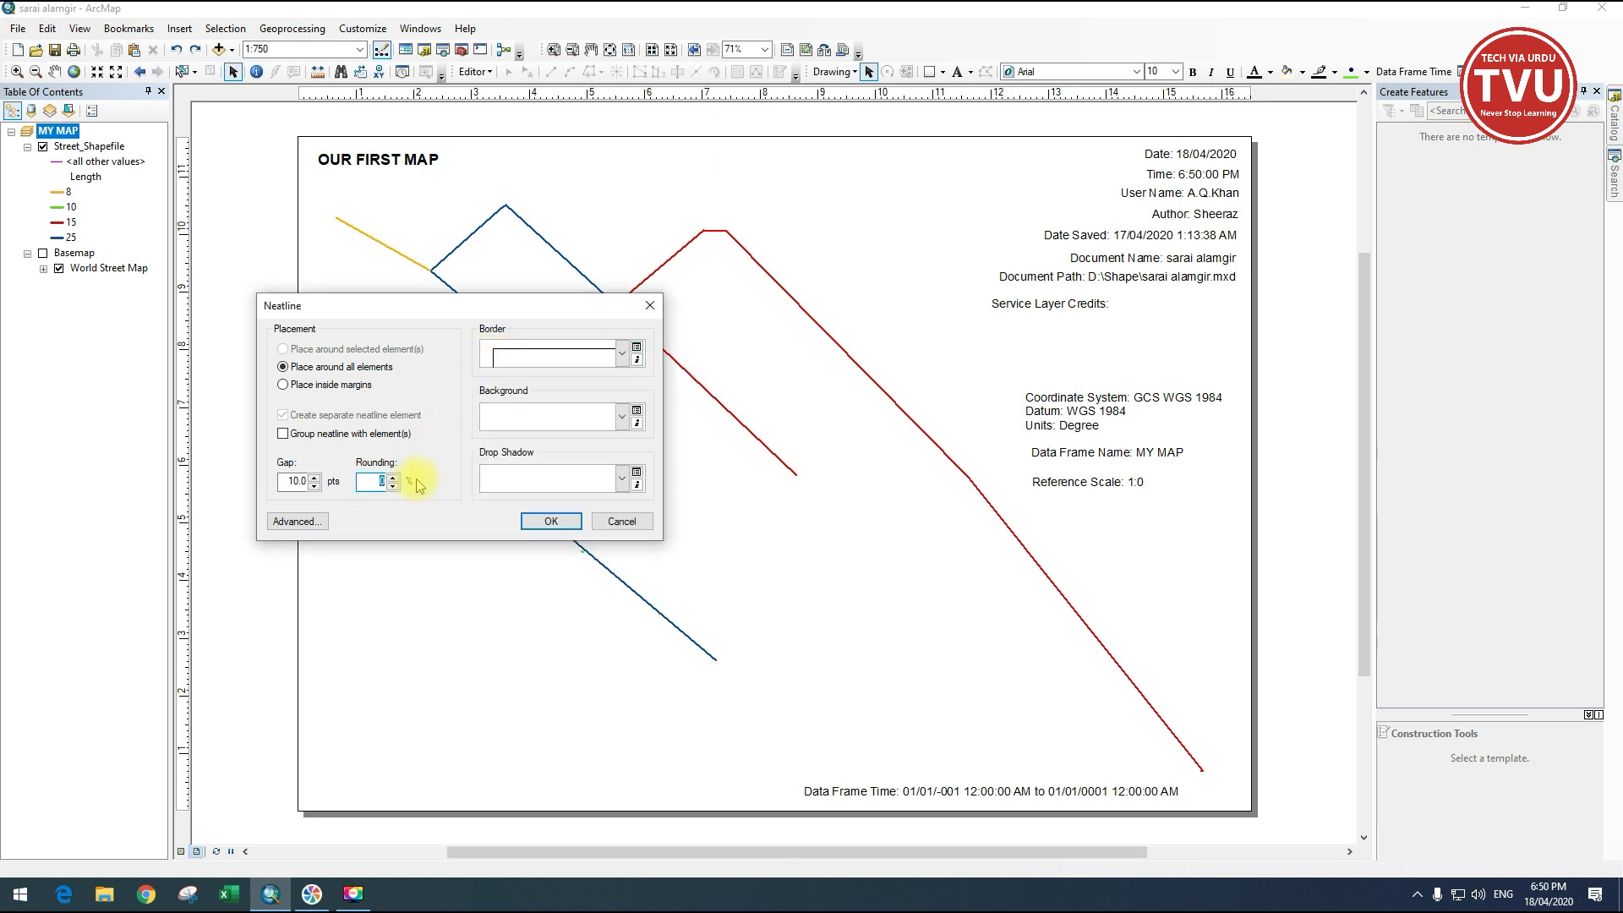
pyautogui.write('50')
pyautogui.click(545, 521)
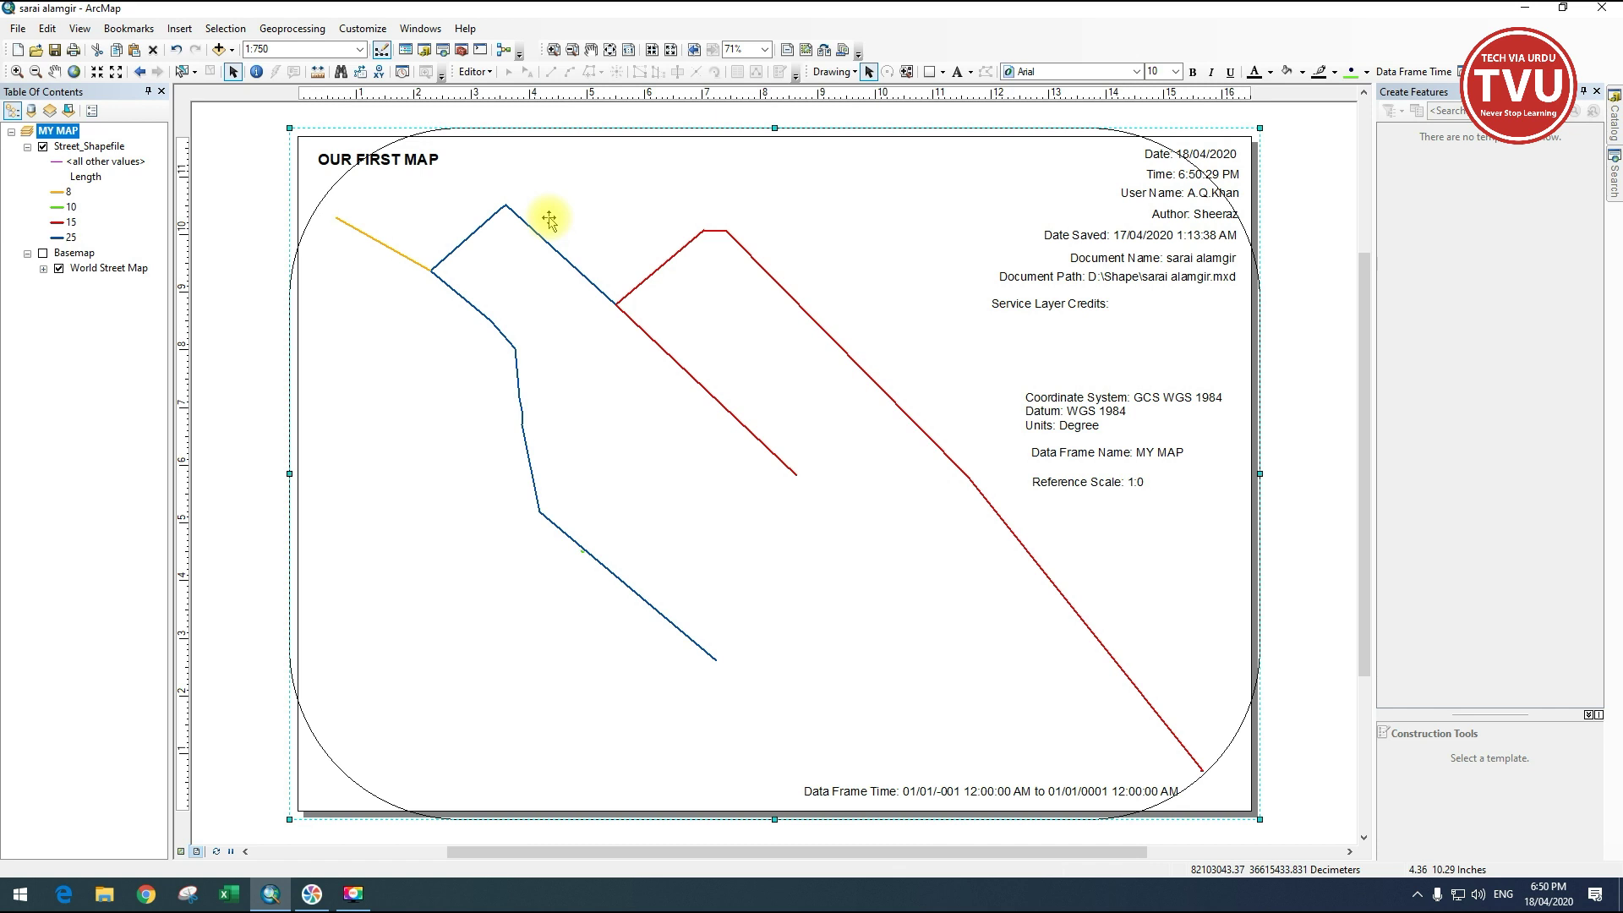
pyautogui.click(47, 28)
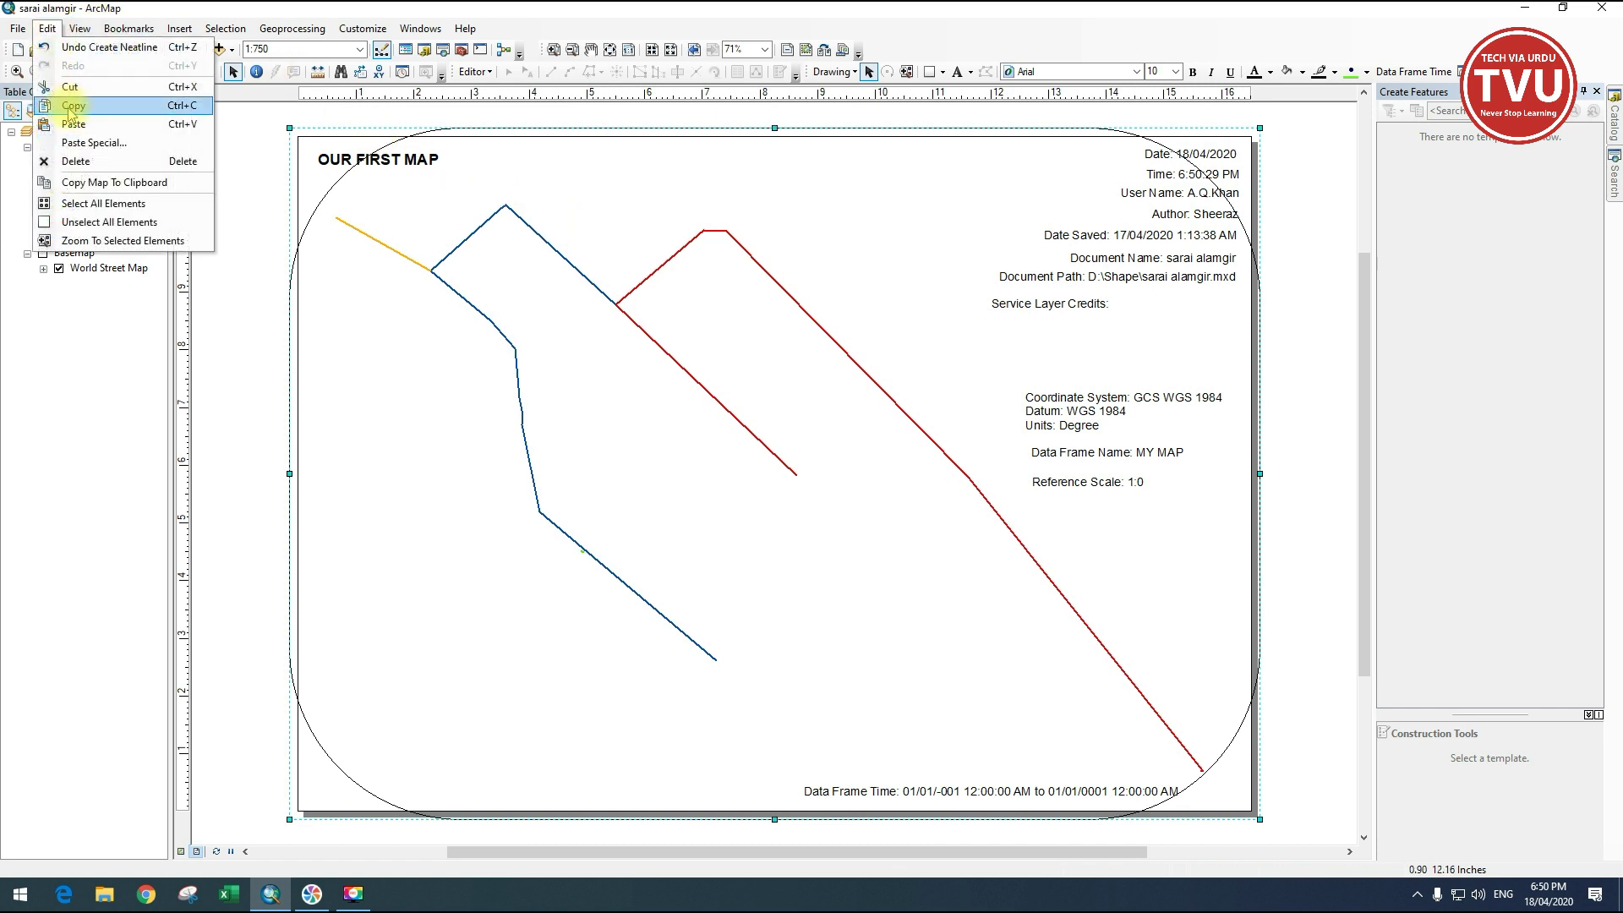
pyautogui.click(85, 46)
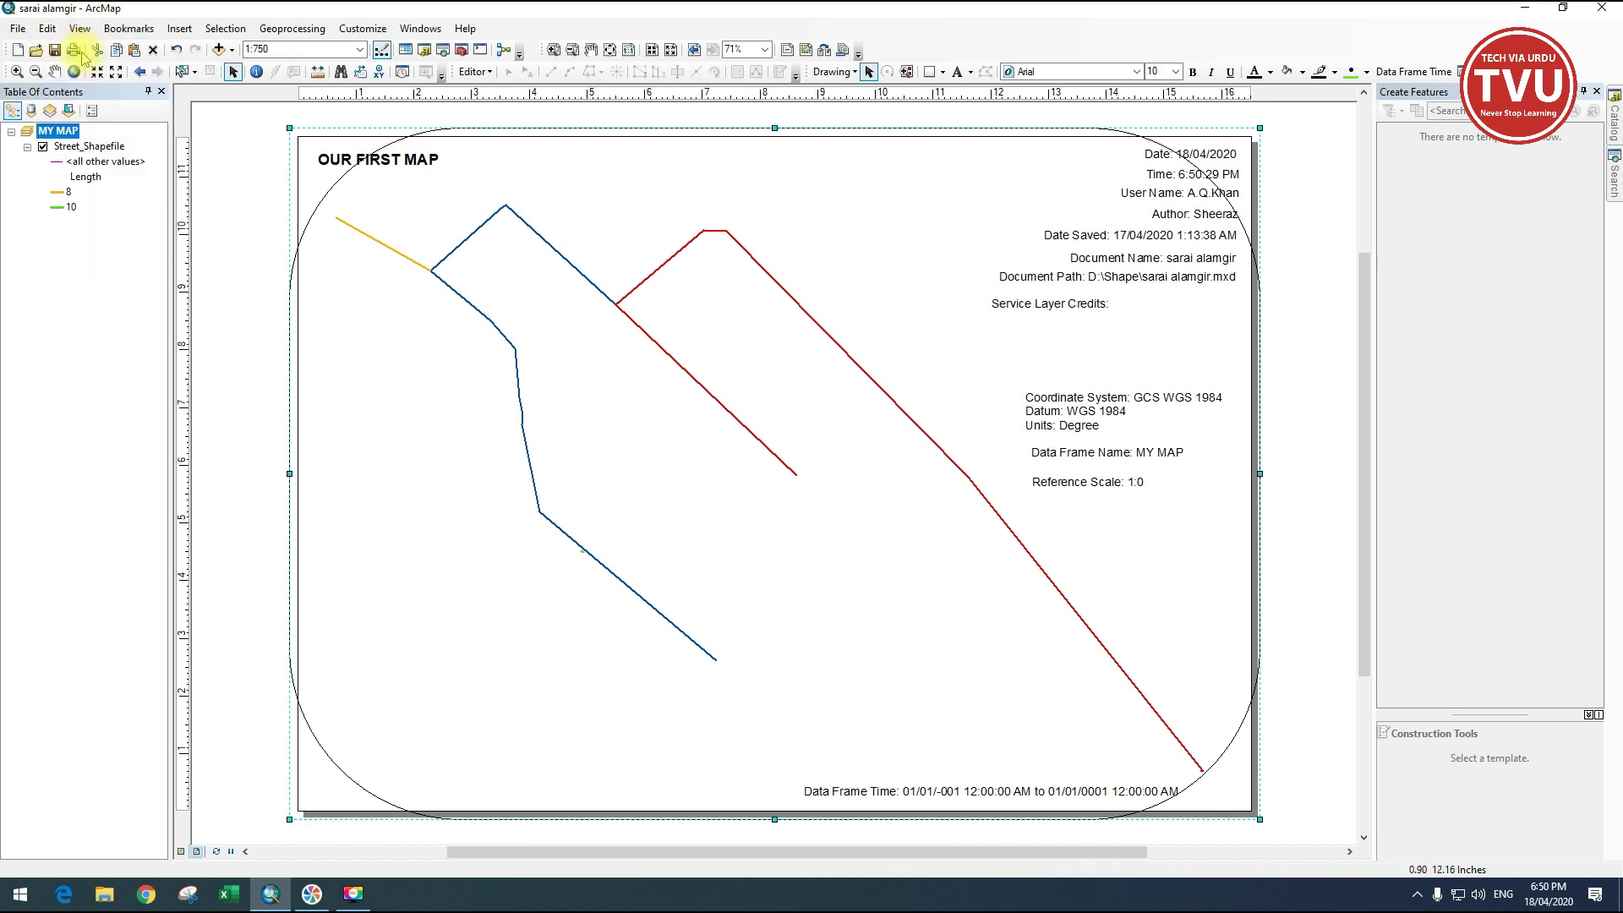
# Start a one-column legend that includes only the Street_Shapefile layer.
pyautogui.click(176, 29)
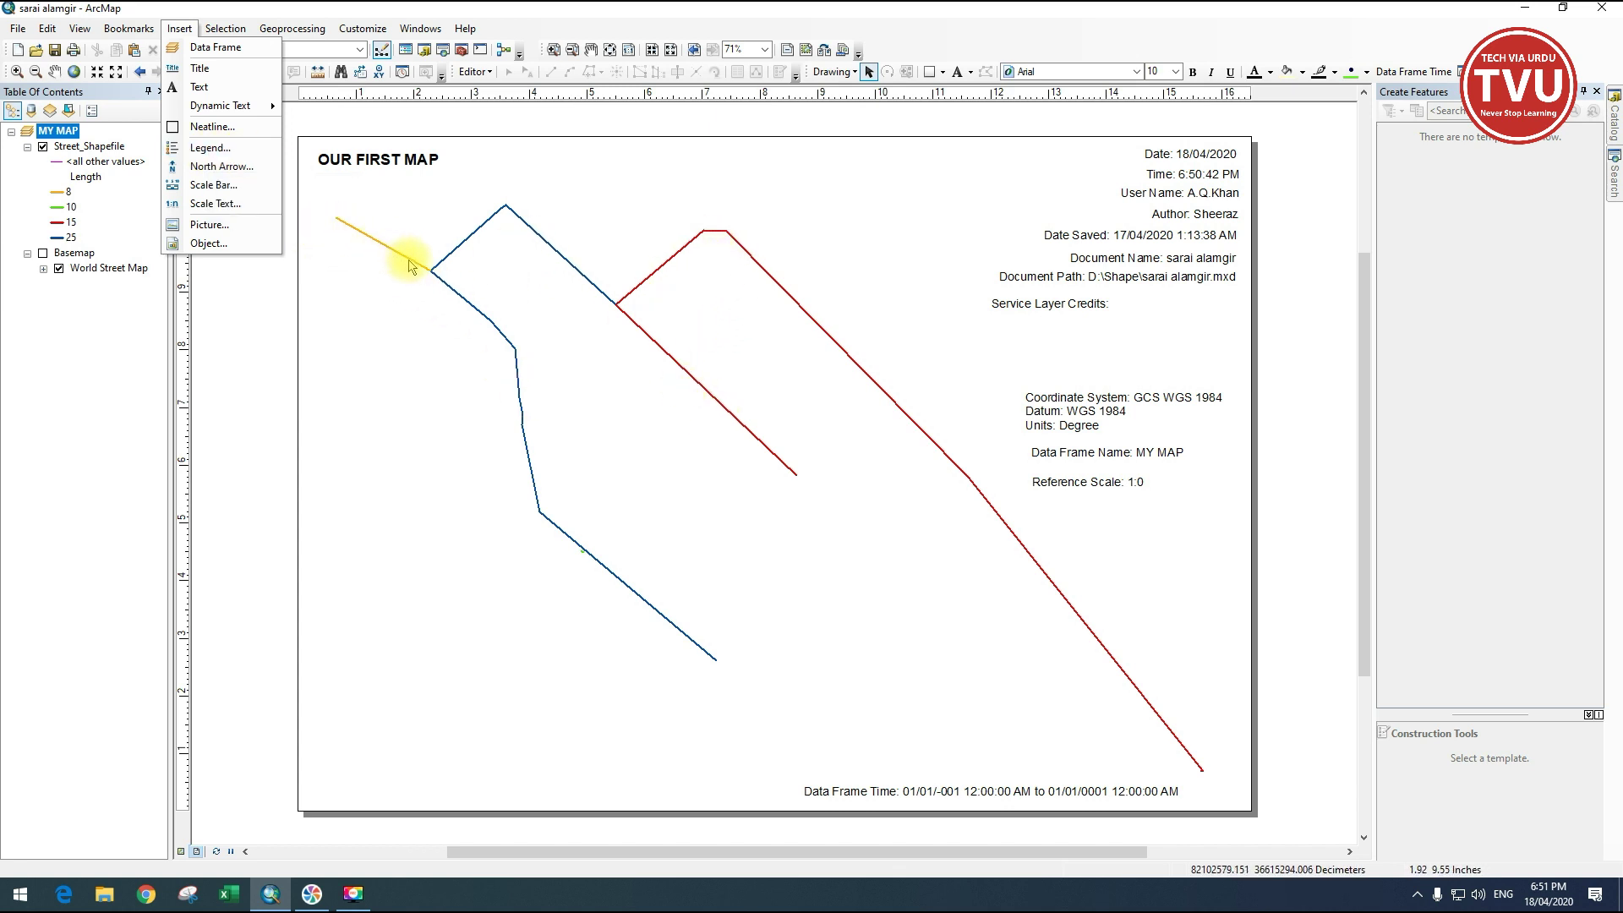
pyautogui.click(229, 156)
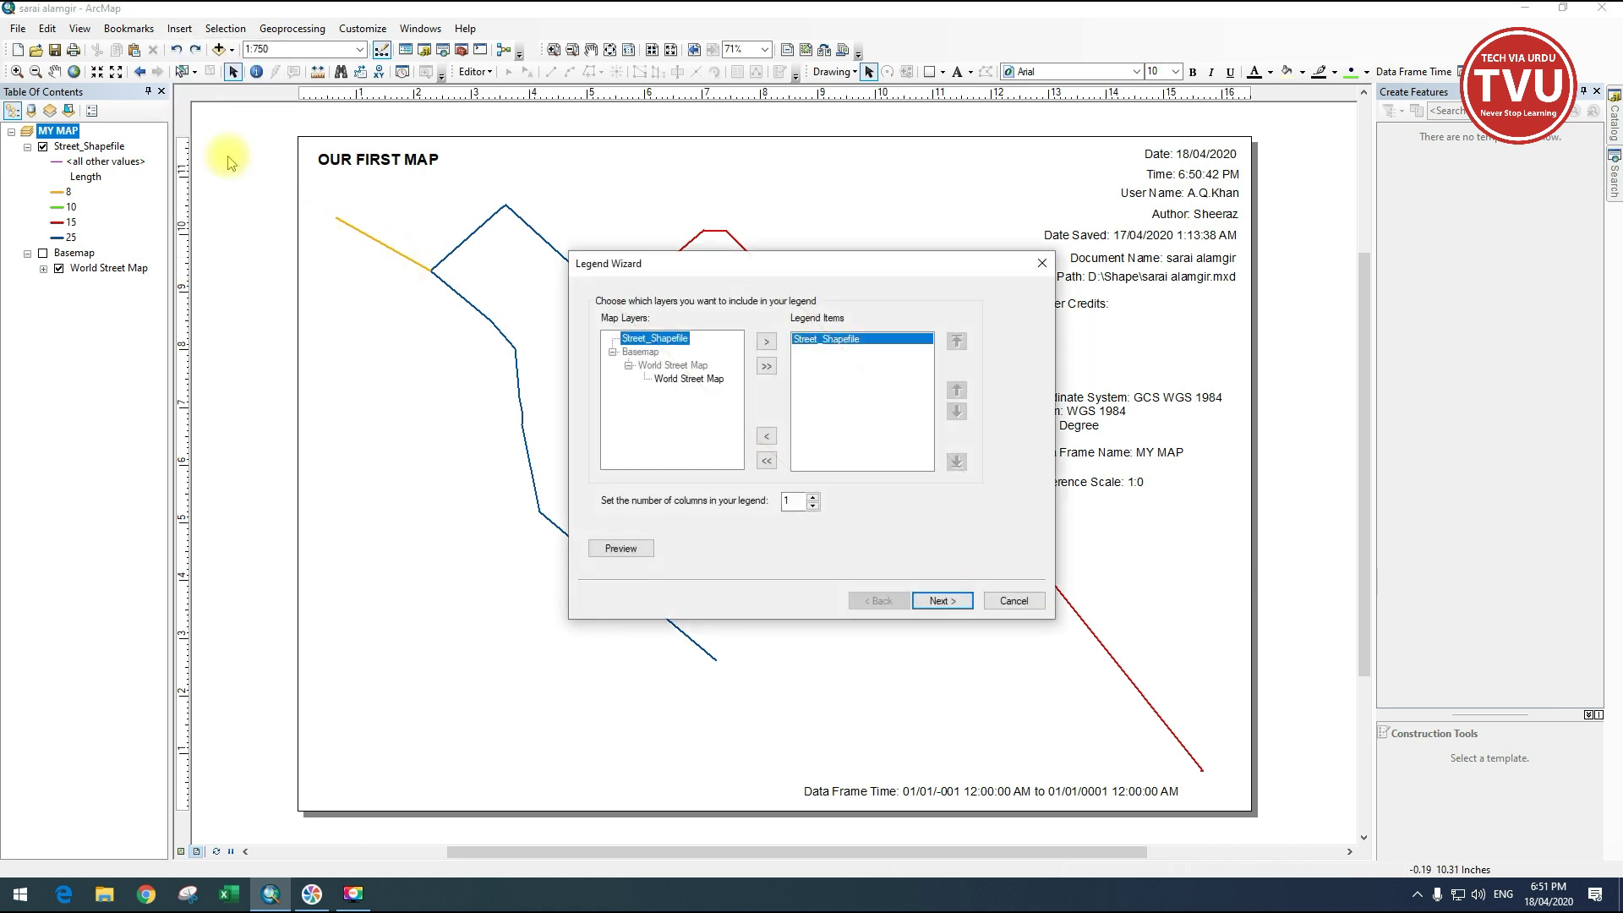
pyautogui.click(945, 601)
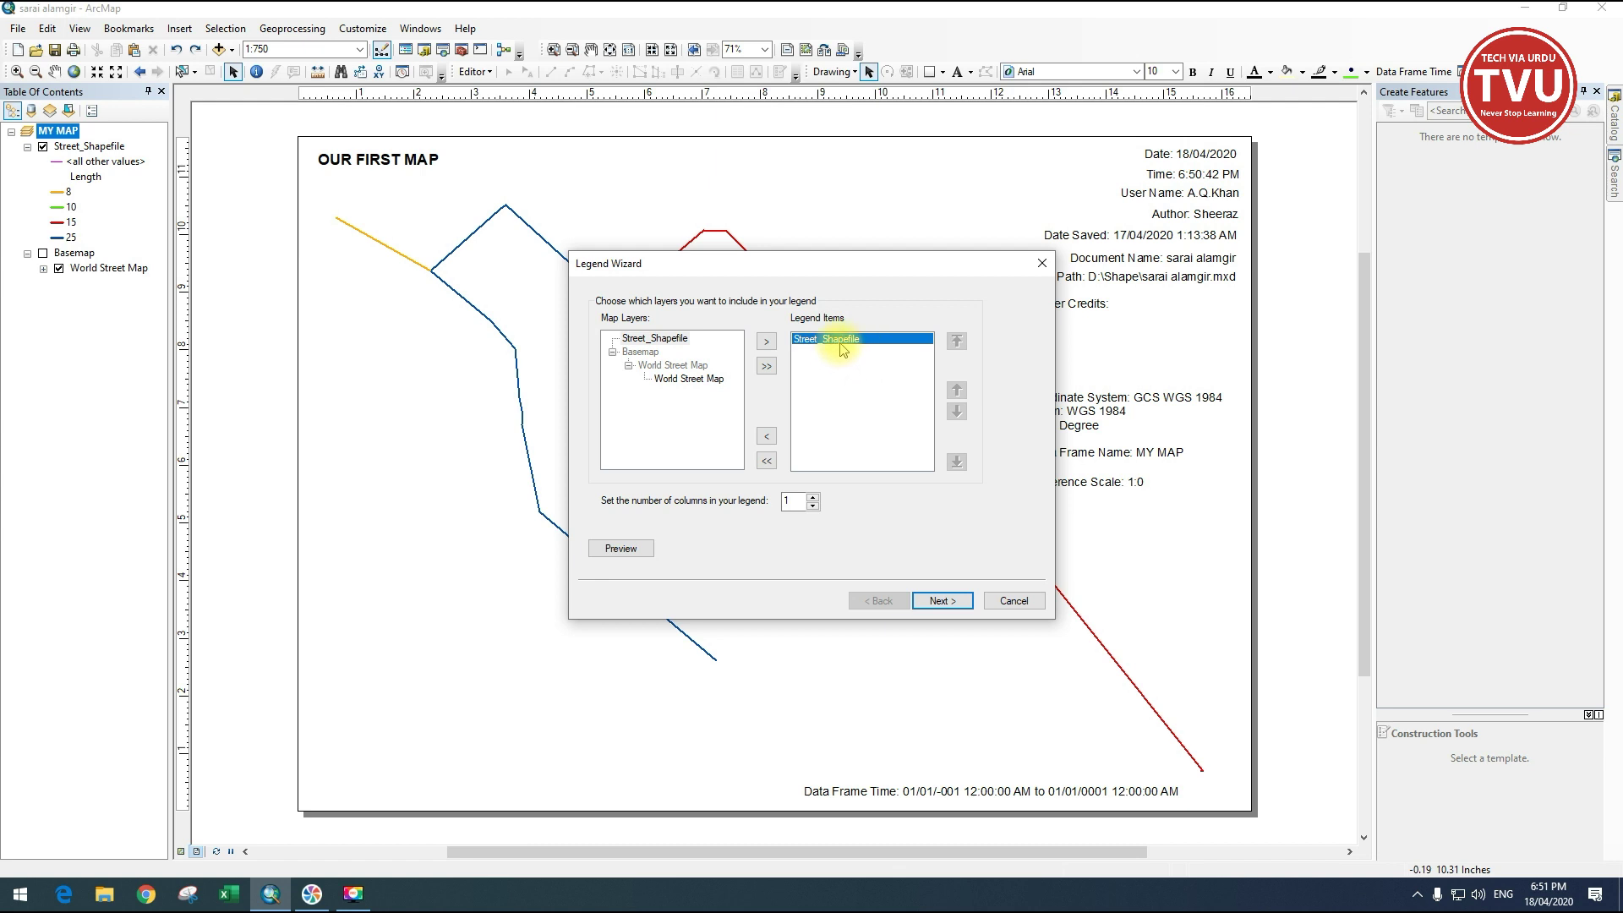
pyautogui.click(766, 436)
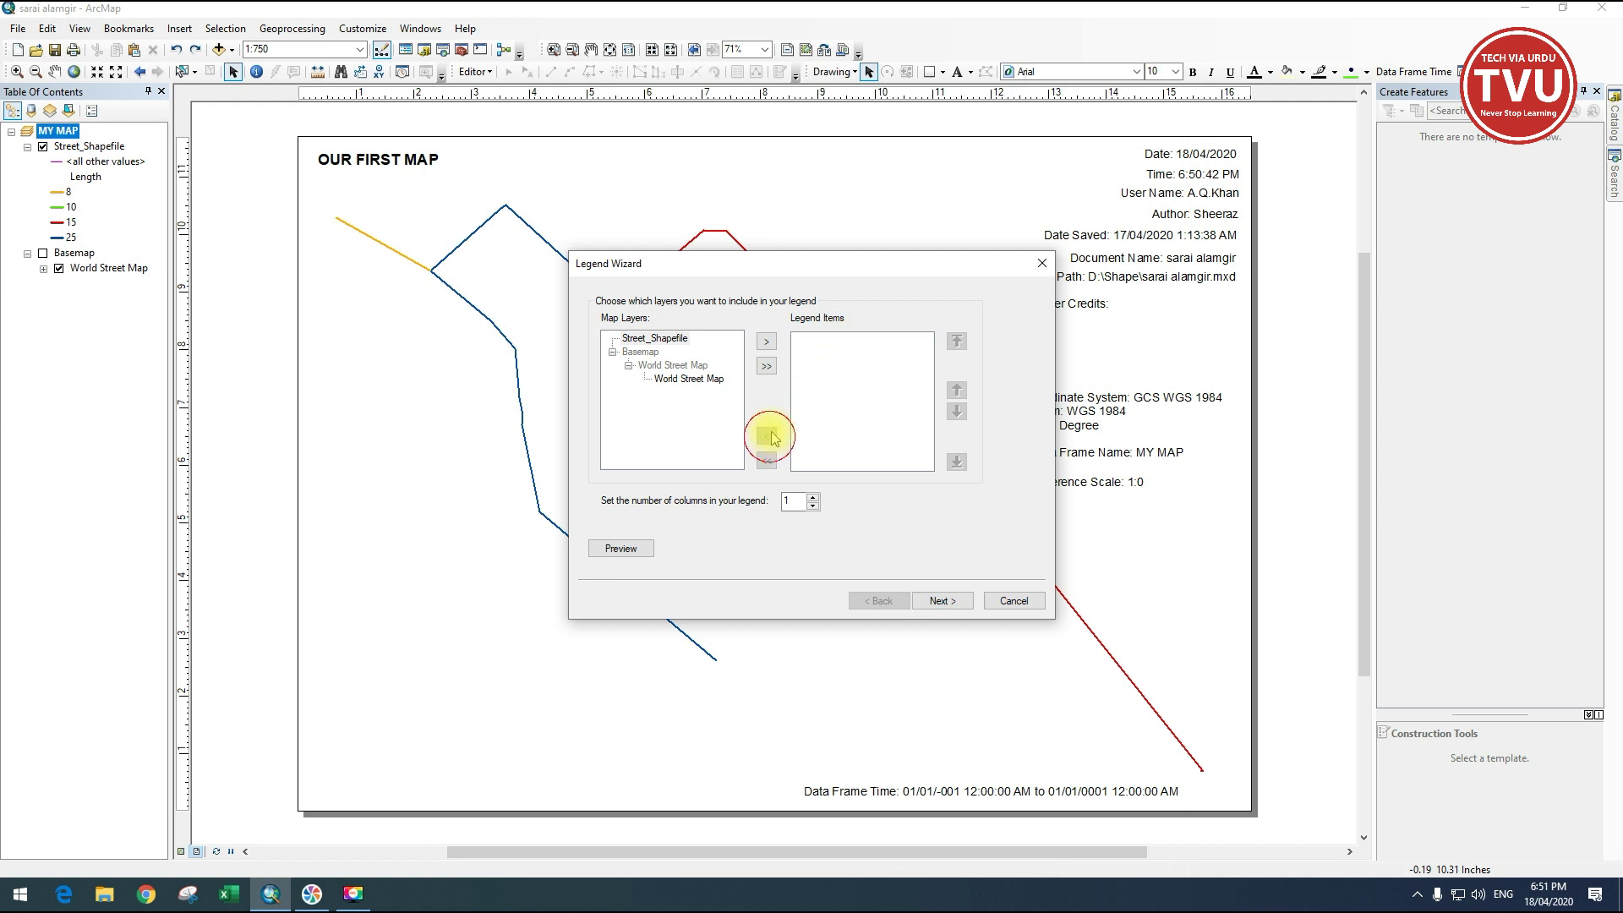
pyautogui.click(657, 339)
pyautogui.click(766, 342)
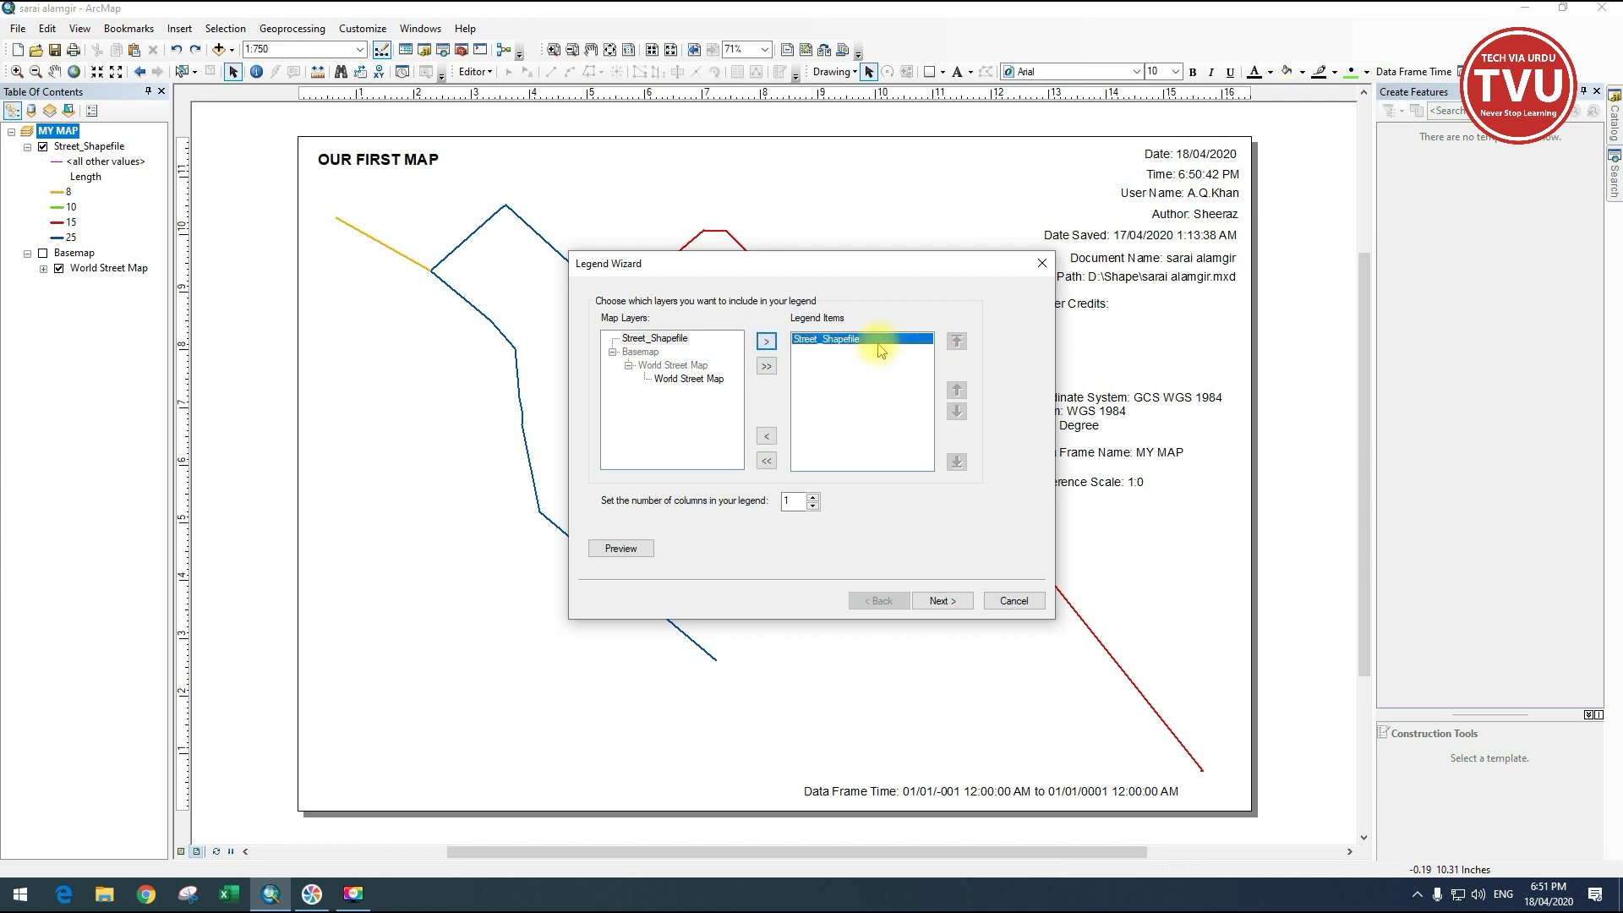
pyautogui.click(942, 600)
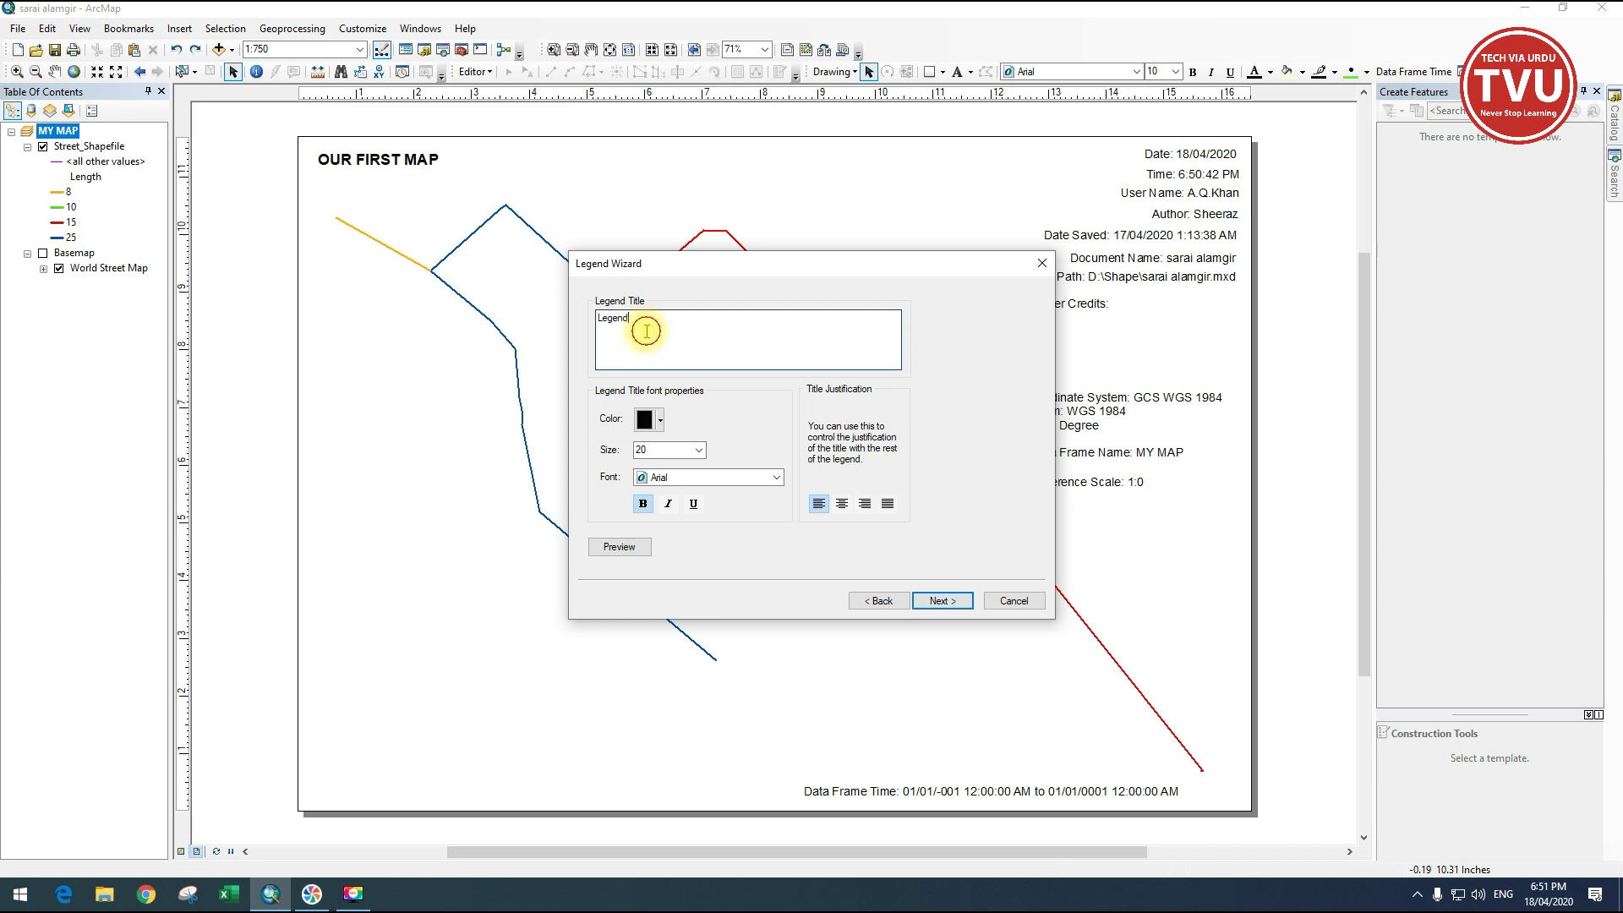
# Title the legend MAP KEY and set the title's font size to 15.
pyautogui.doubleClick(602, 320)
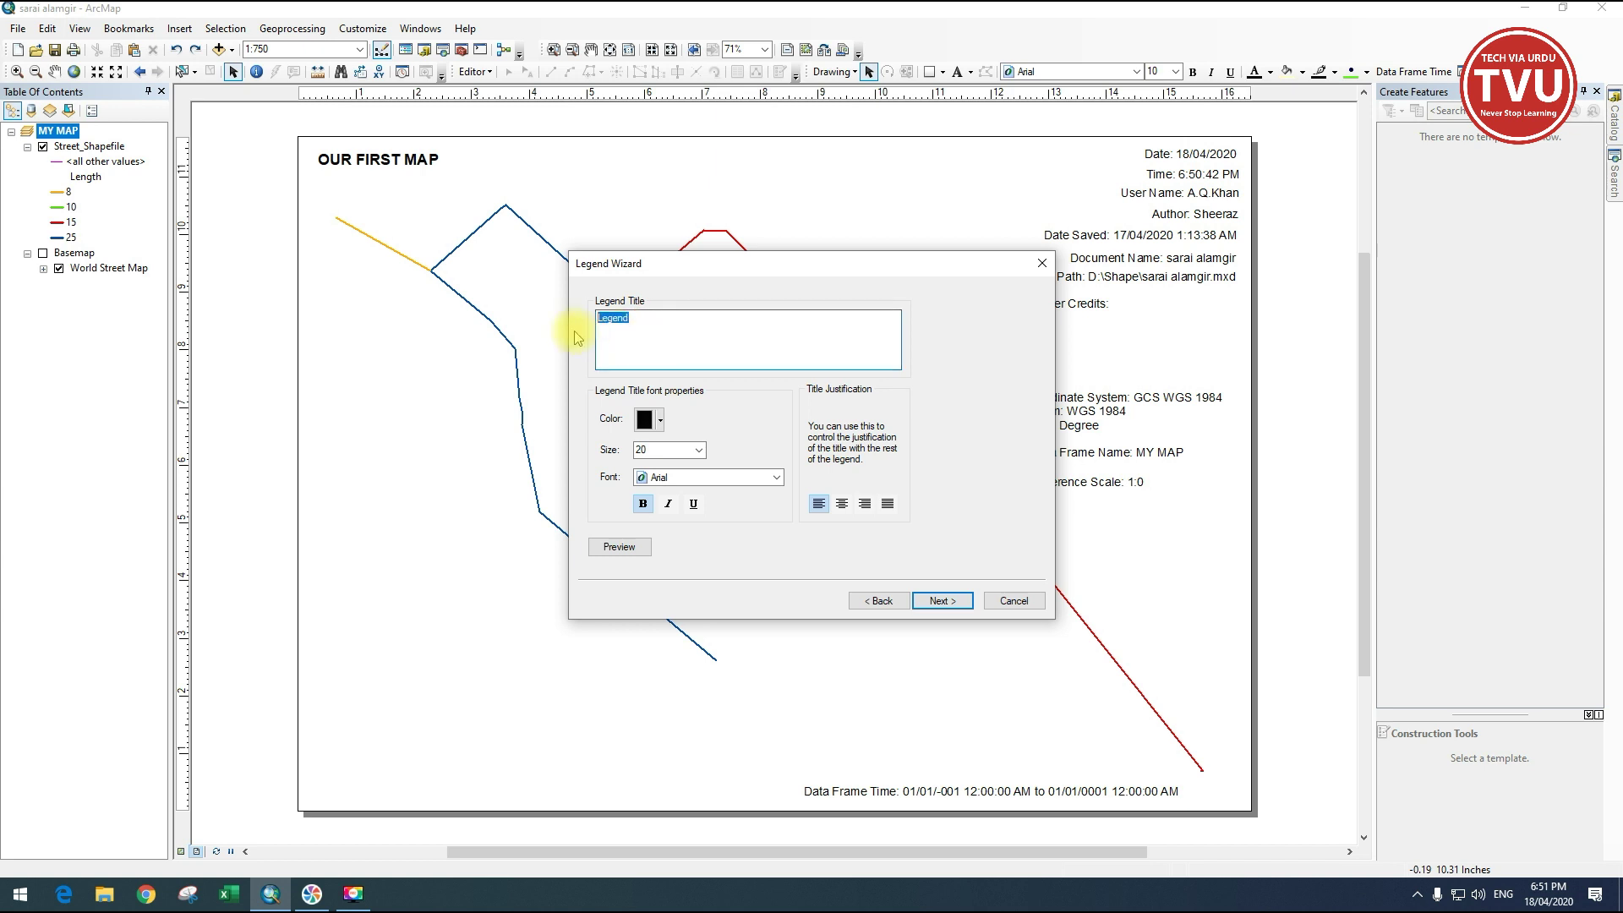
pyautogui.write('MAP')
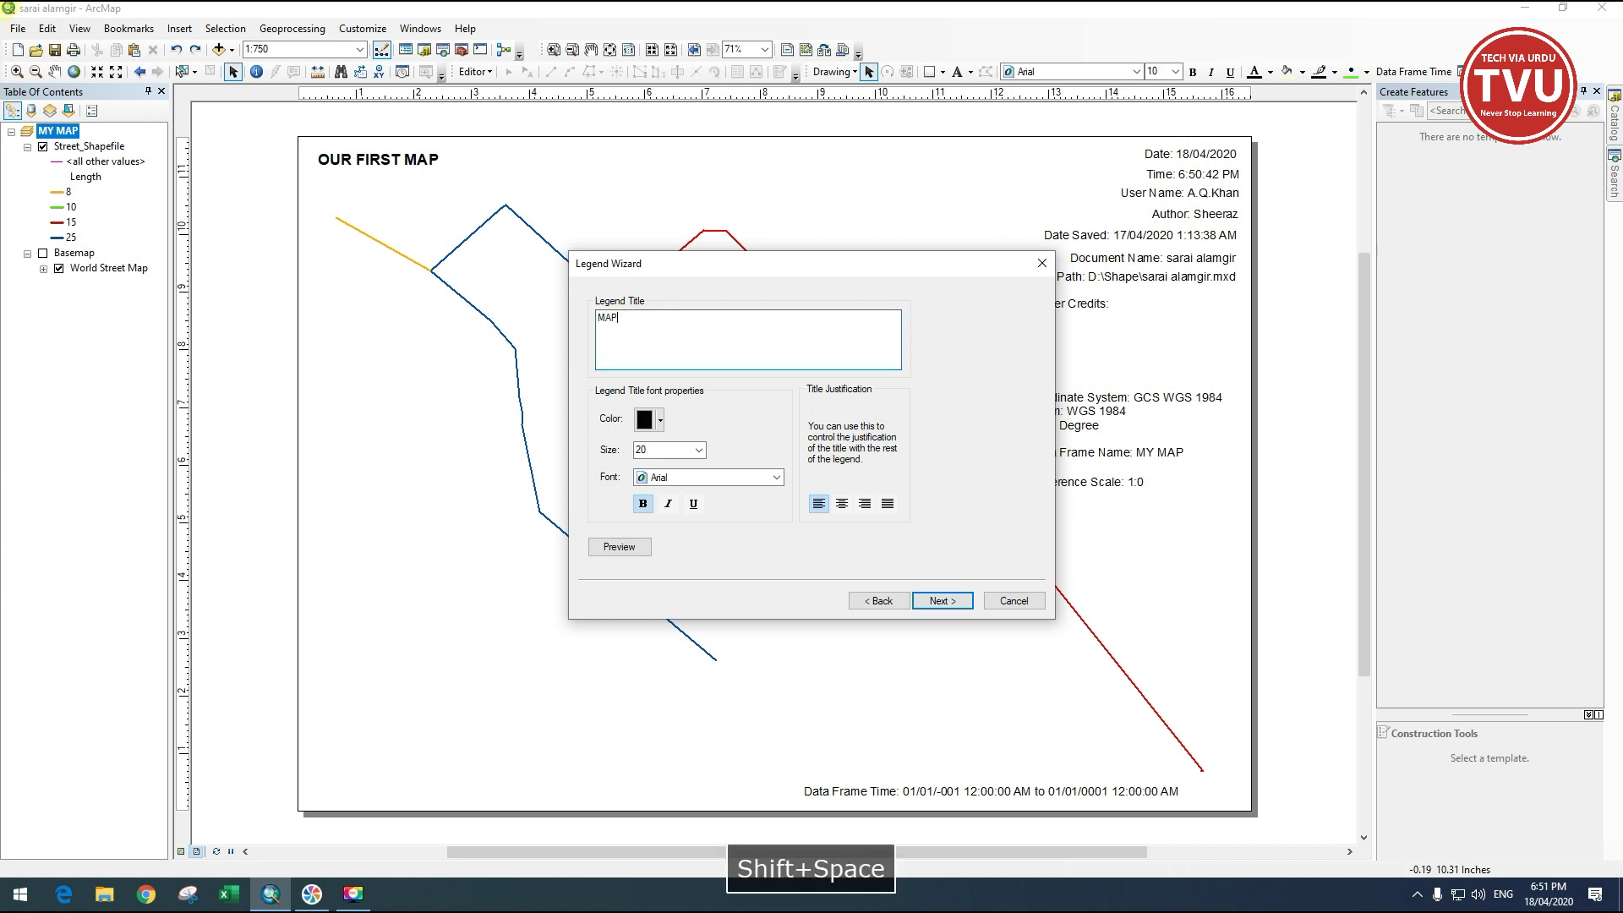
pyautogui.write(' KEY')
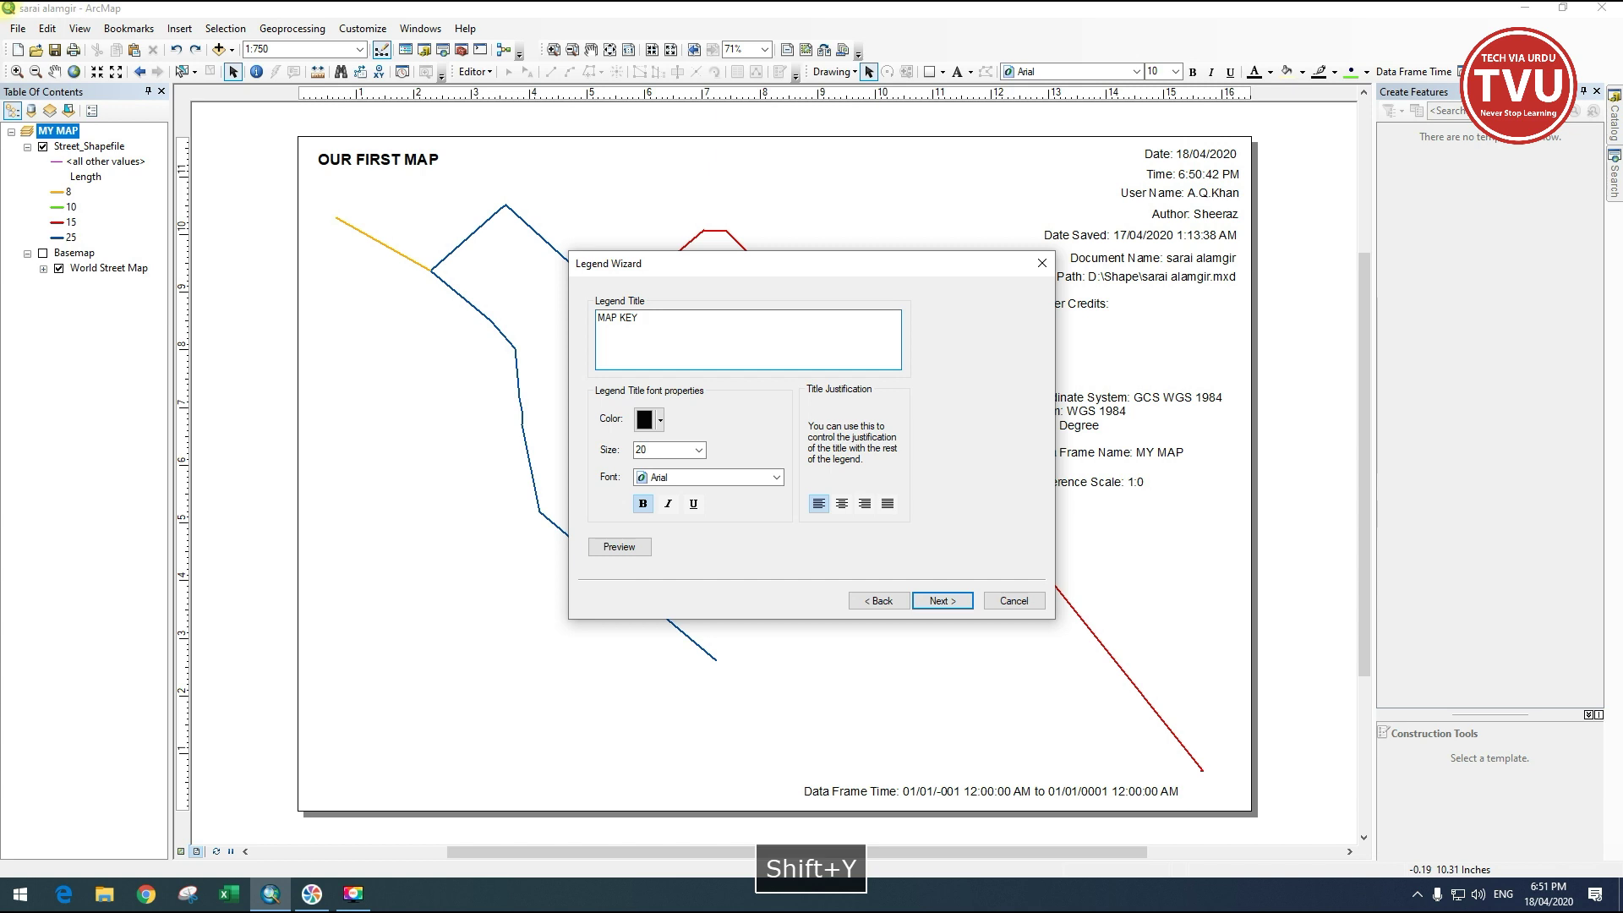
pyautogui.doubleClick(659, 449)
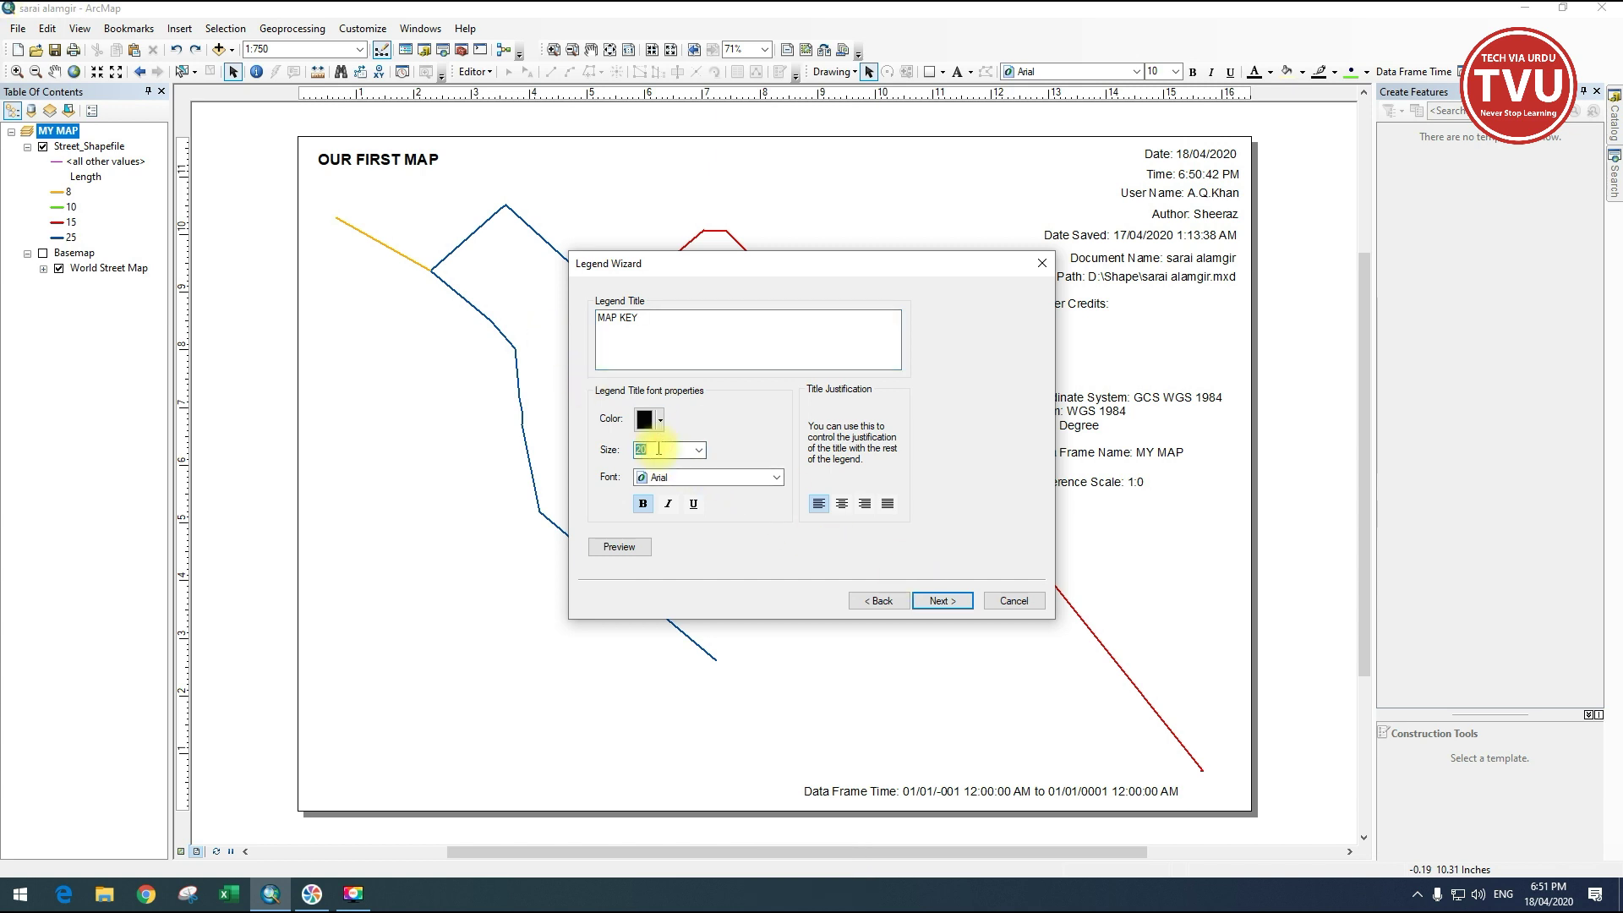
pyautogui.write('1')
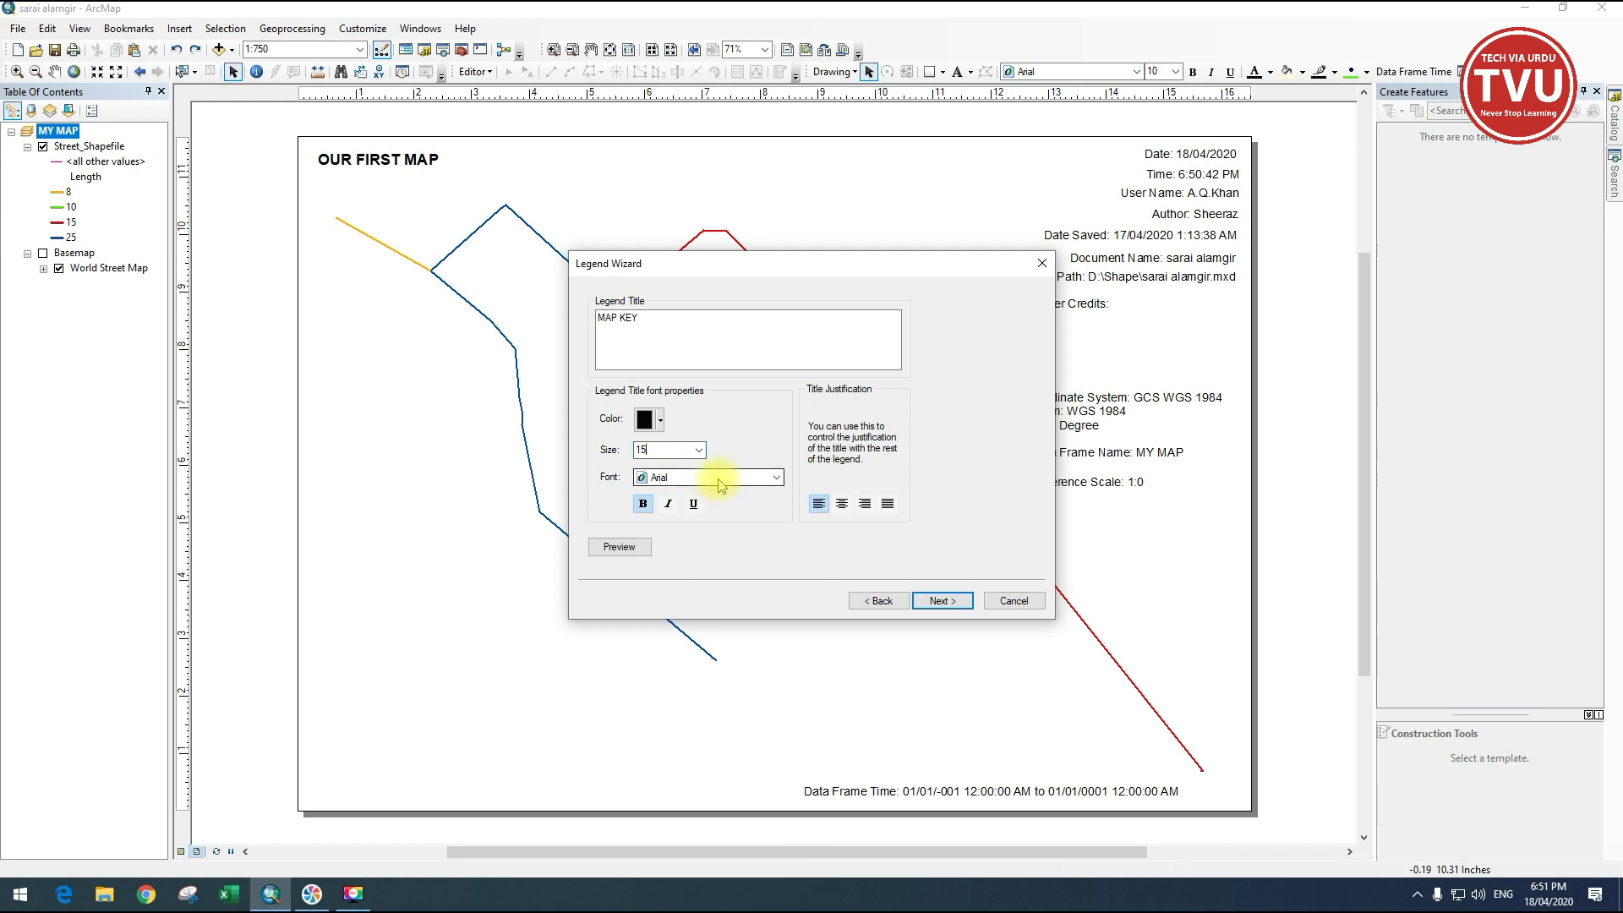
pyautogui.click(938, 603)
# Give the legend frame a Double Line border and a light grey background.
pyautogui.click(740, 340)
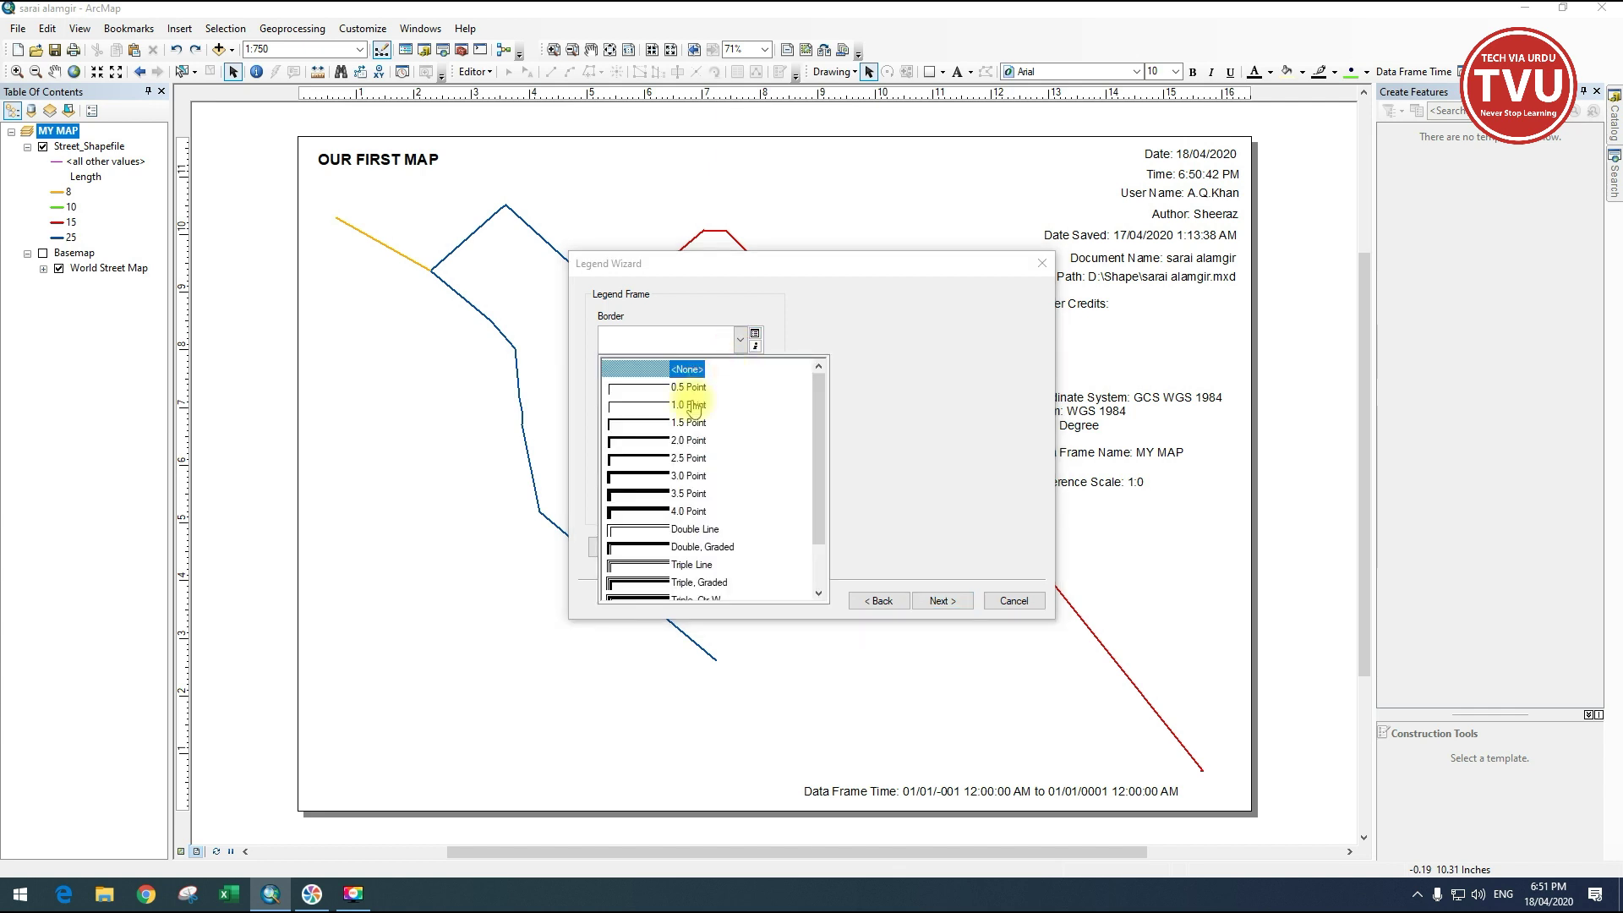
pyautogui.click(660, 530)
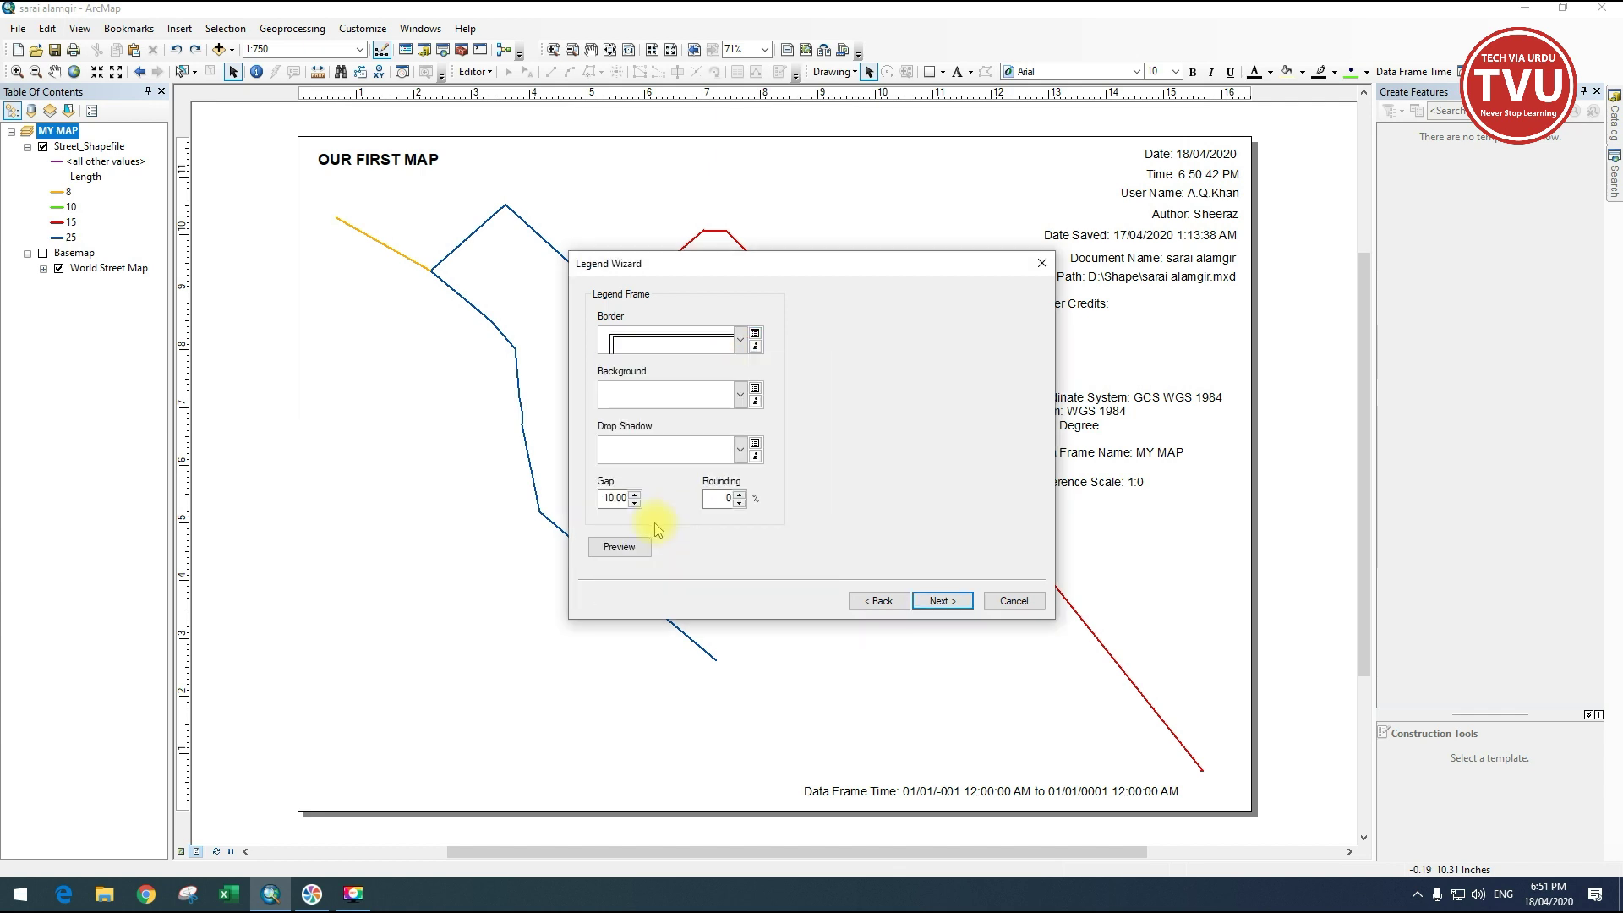
pyautogui.click(741, 394)
pyautogui.click(732, 510)
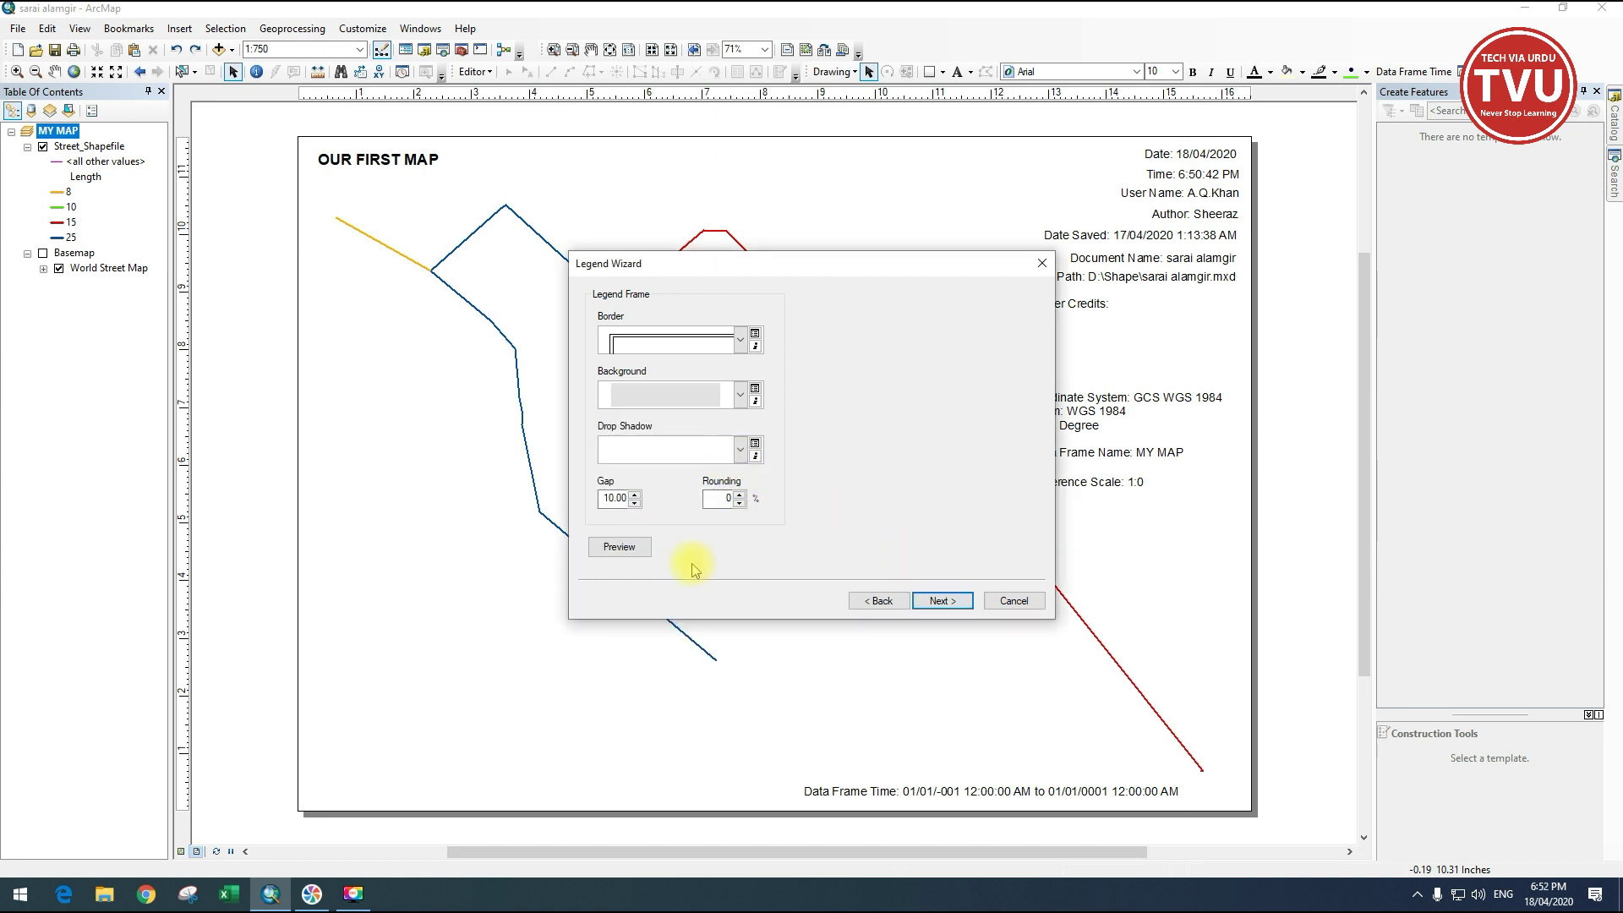
# Finish the legend with the default patch and spacing settings, and move it into the lower-left corner of the page.
pyautogui.click(936, 601)
pyautogui.click(936, 601)
pyautogui.click(936, 602)
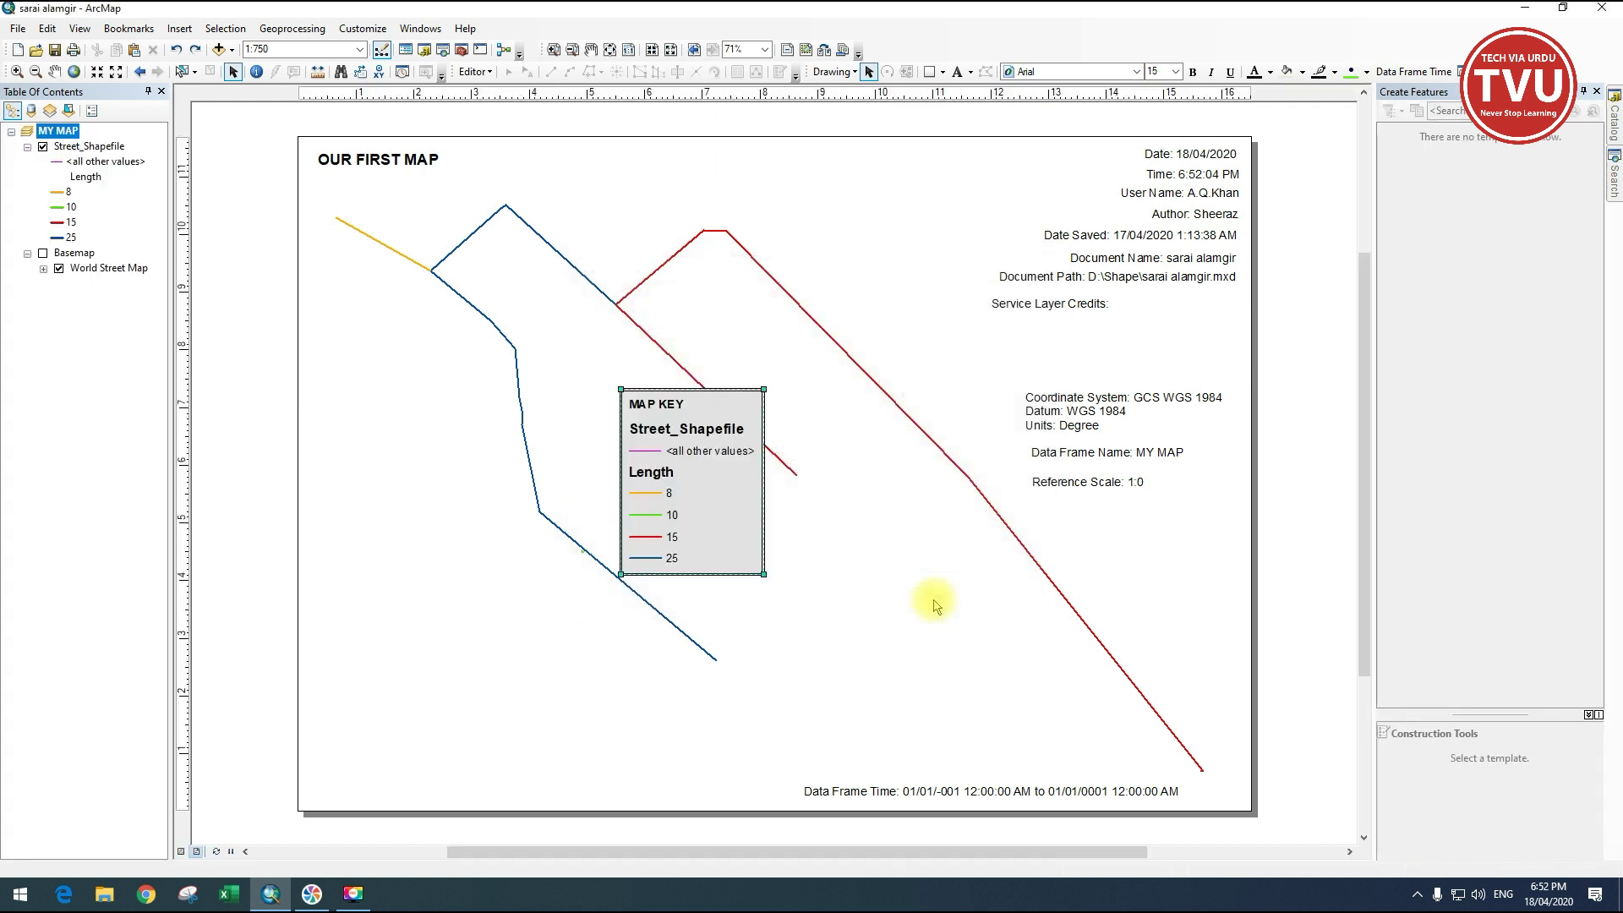
pyautogui.moveTo(729, 557)
pyautogui.mouseDown()
pyautogui.moveTo(427, 744)
pyautogui.moveTo(413, 784)
pyautogui.mouseUp()
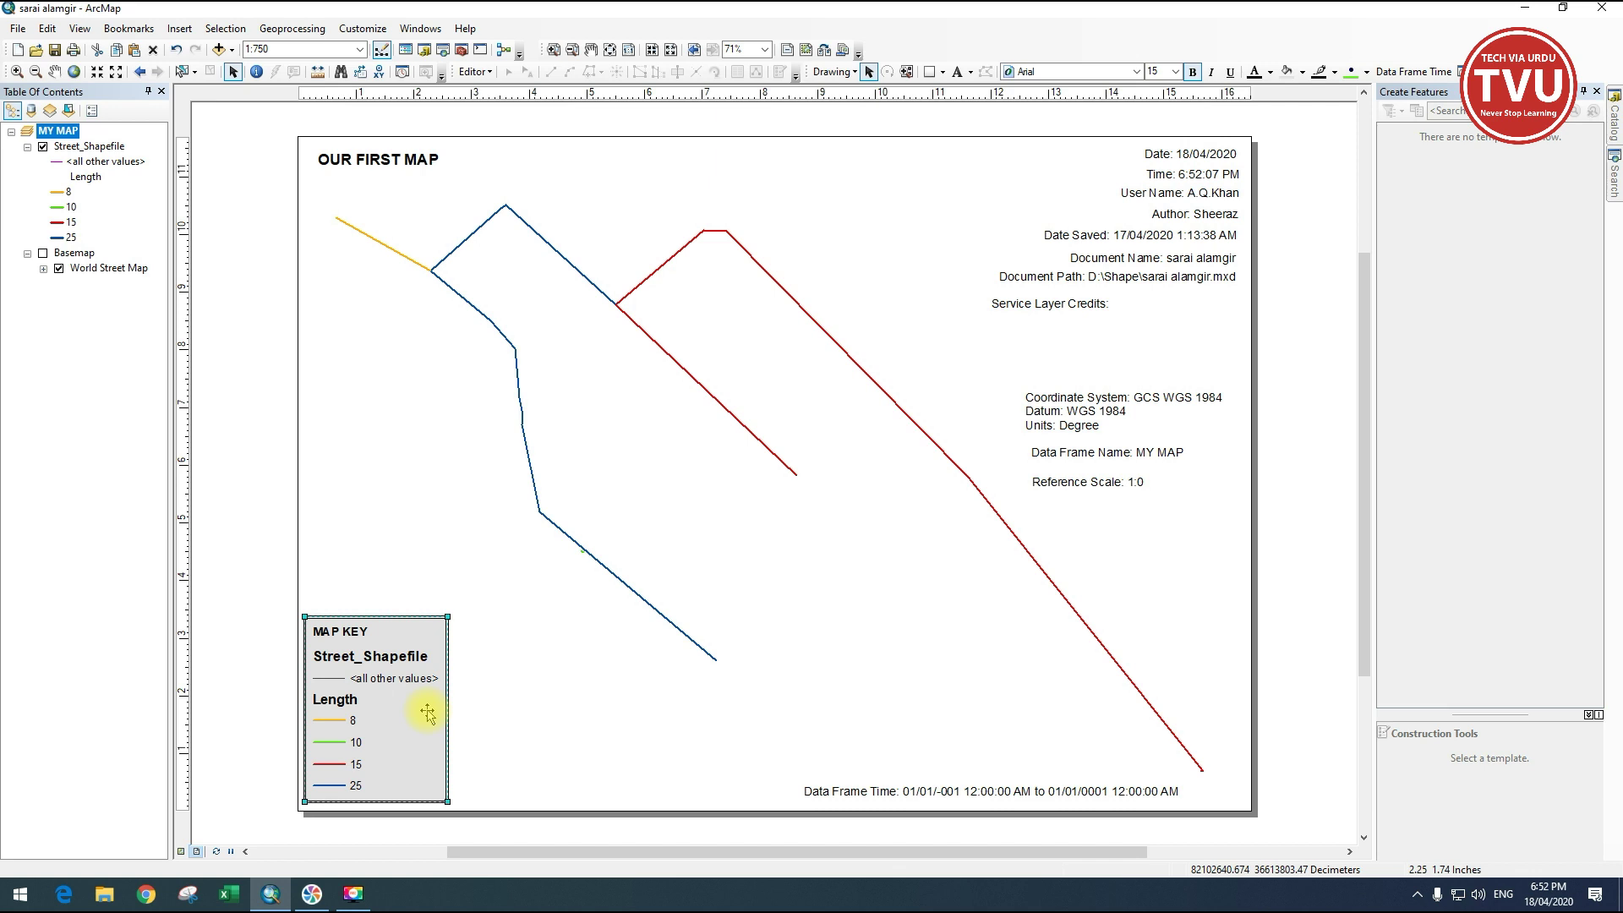
# Delete the map key legend from the layout page.
pyautogui.press('Delete')
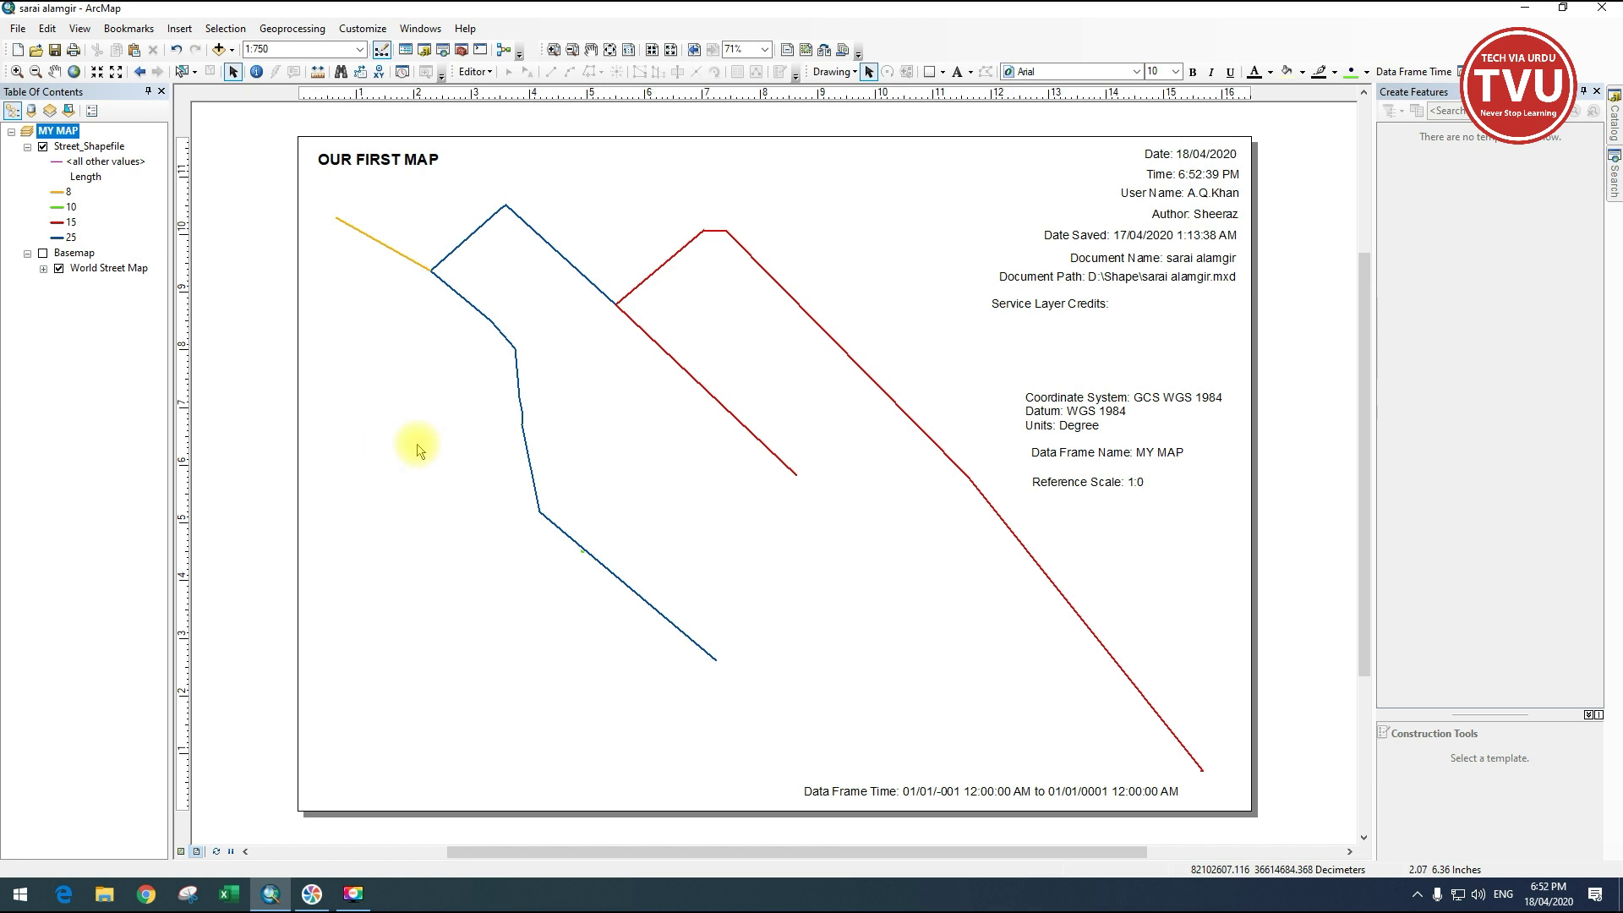
# Try out the ESRI North 51 north arrow beside the date text near the top of the page, and remove it.
pyautogui.click(179, 28)
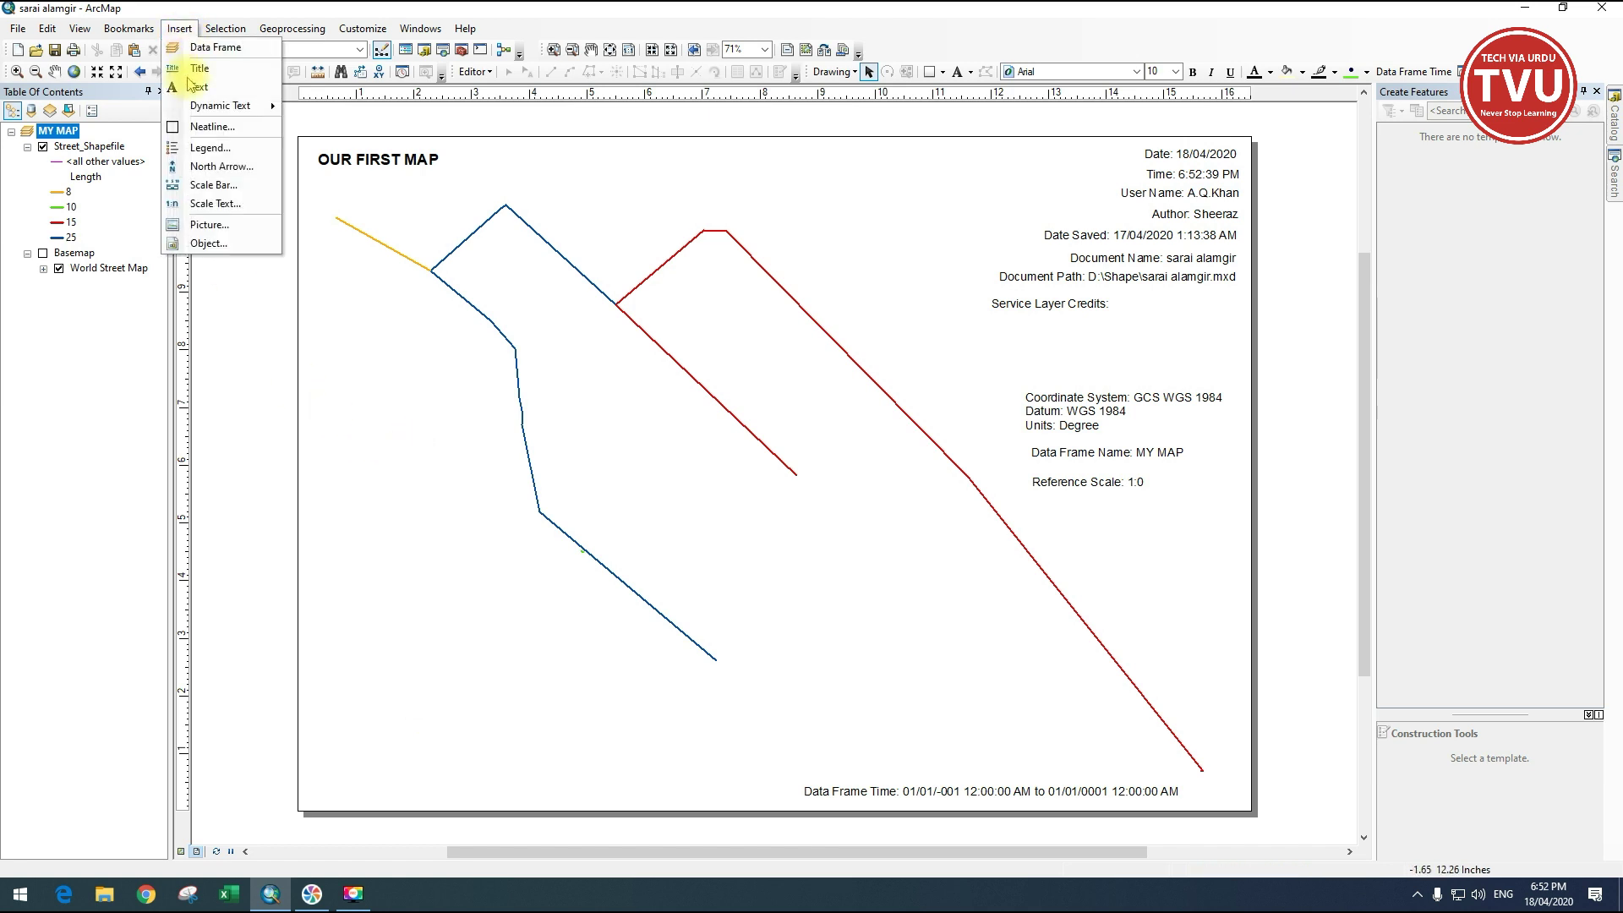
pyautogui.click(199, 166)
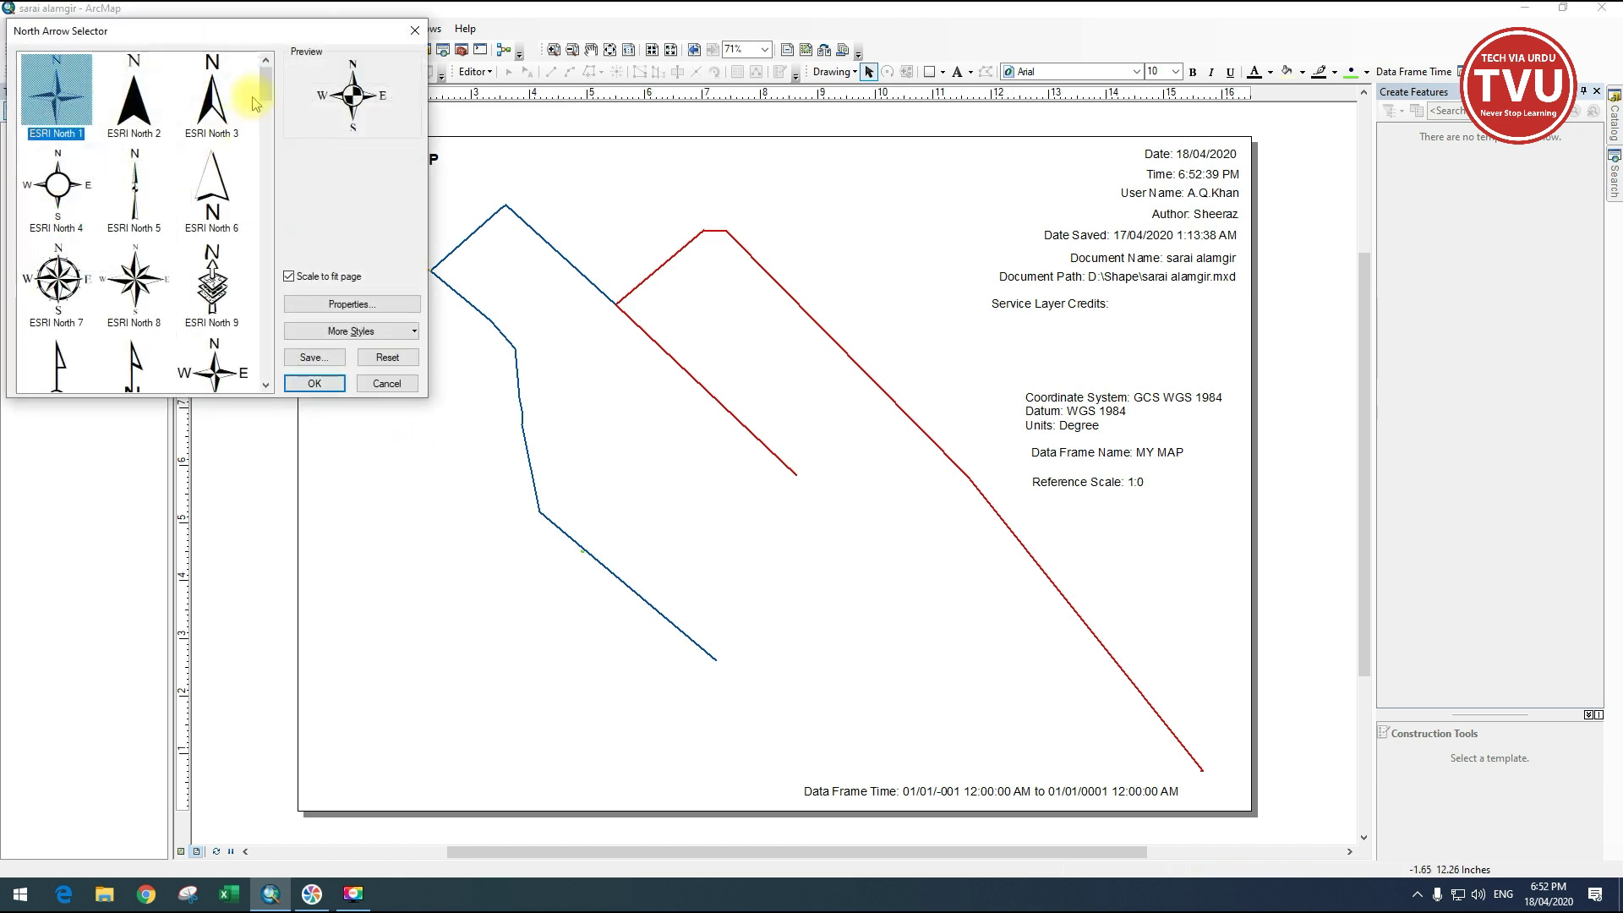
pyautogui.moveTo(267, 87); pyautogui.dragTo(275, 241)
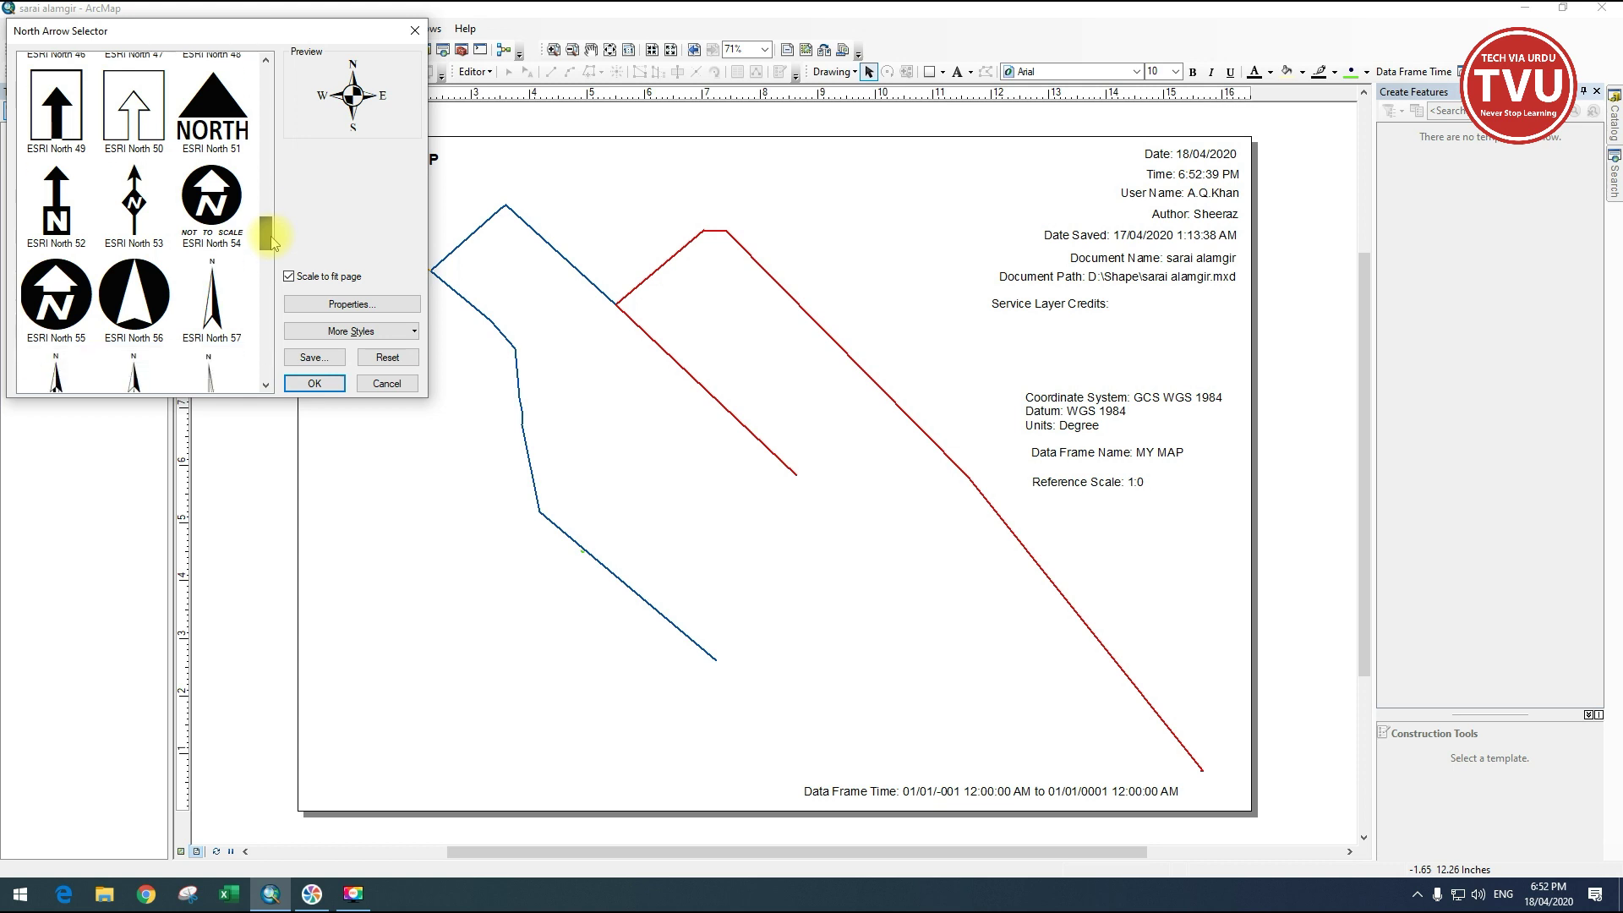
pyautogui.click(213, 142)
pyautogui.click(315, 382)
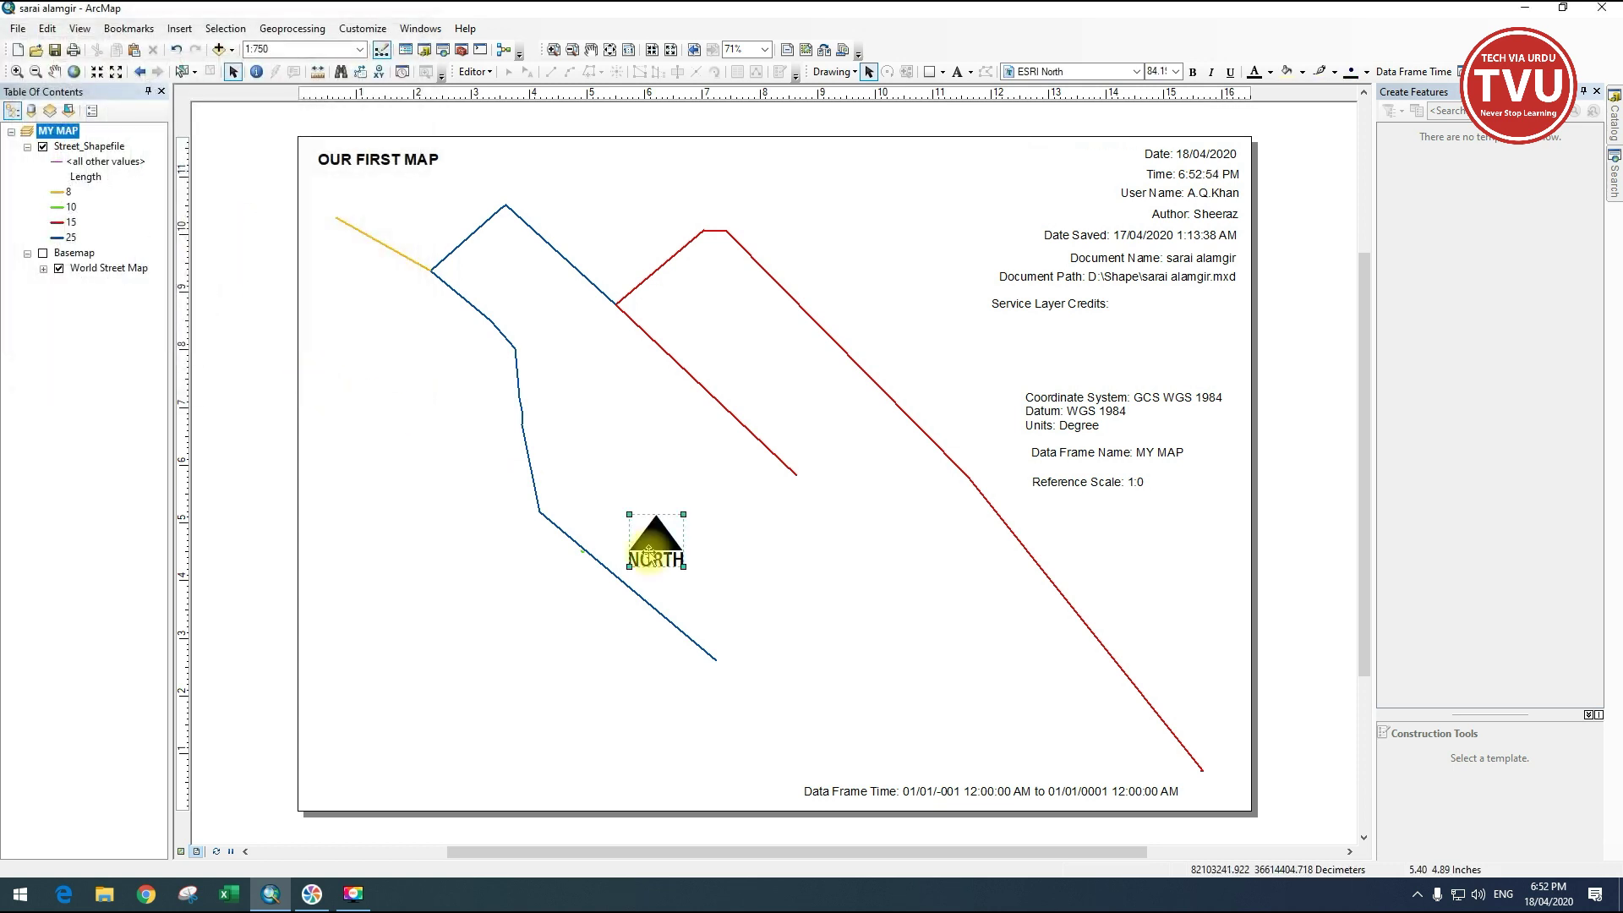
pyautogui.moveTo(657, 549); pyautogui.dragTo(936, 184)
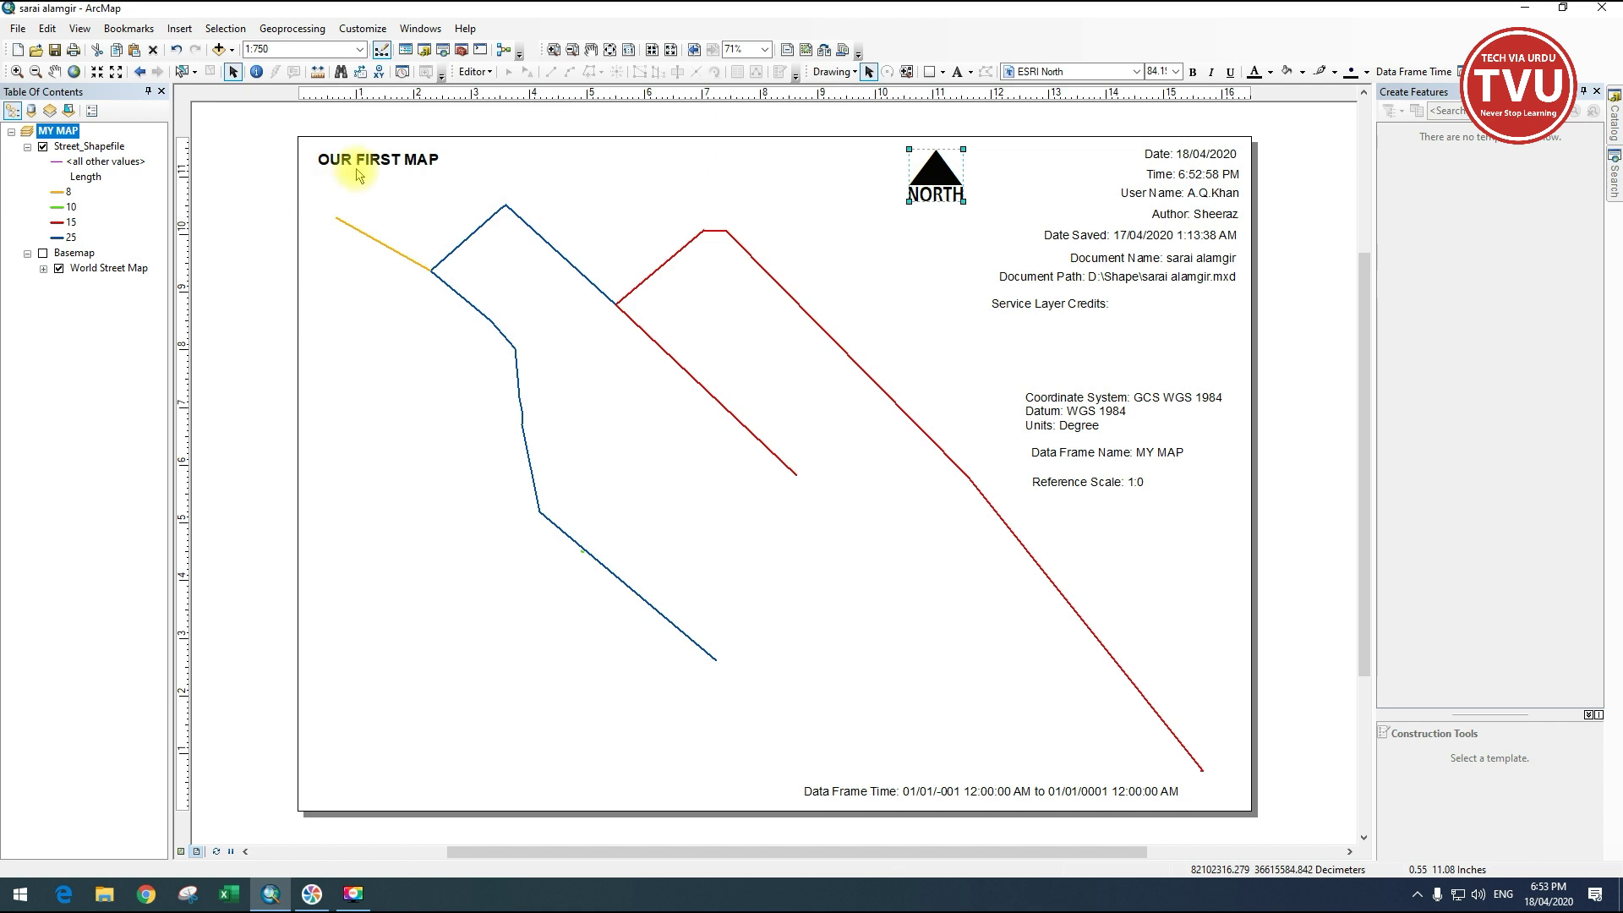
pyautogui.rightClick(920, 181)
pyautogui.click(980, 268)
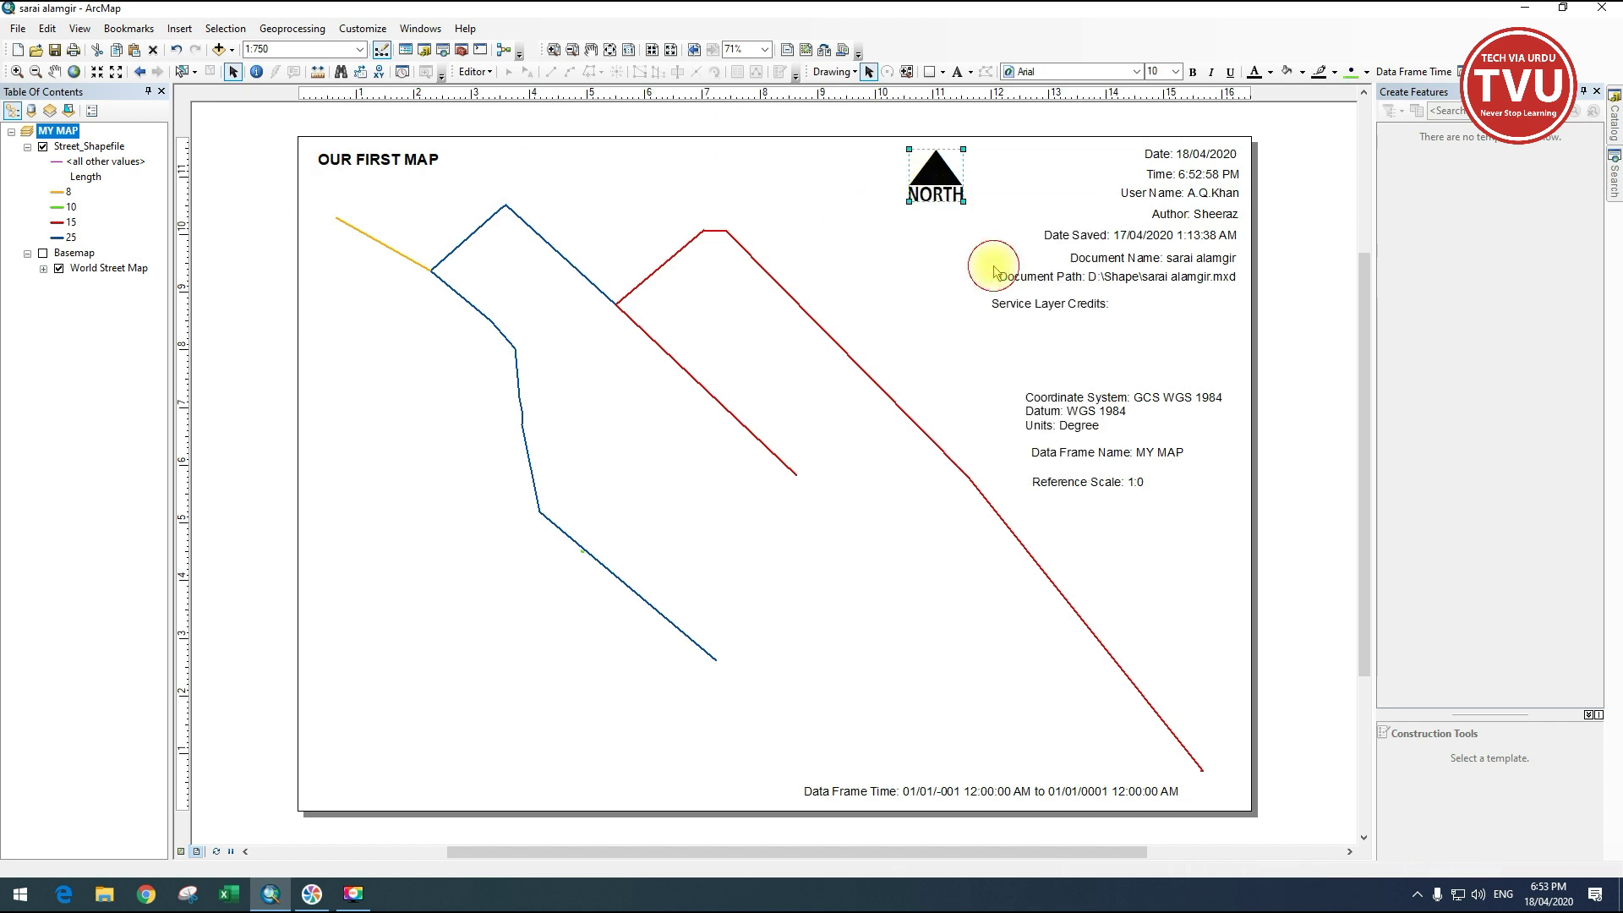
# Insert an alternating scale bar and move it into the lower-left corner of the layout page.
pyautogui.click(180, 29)
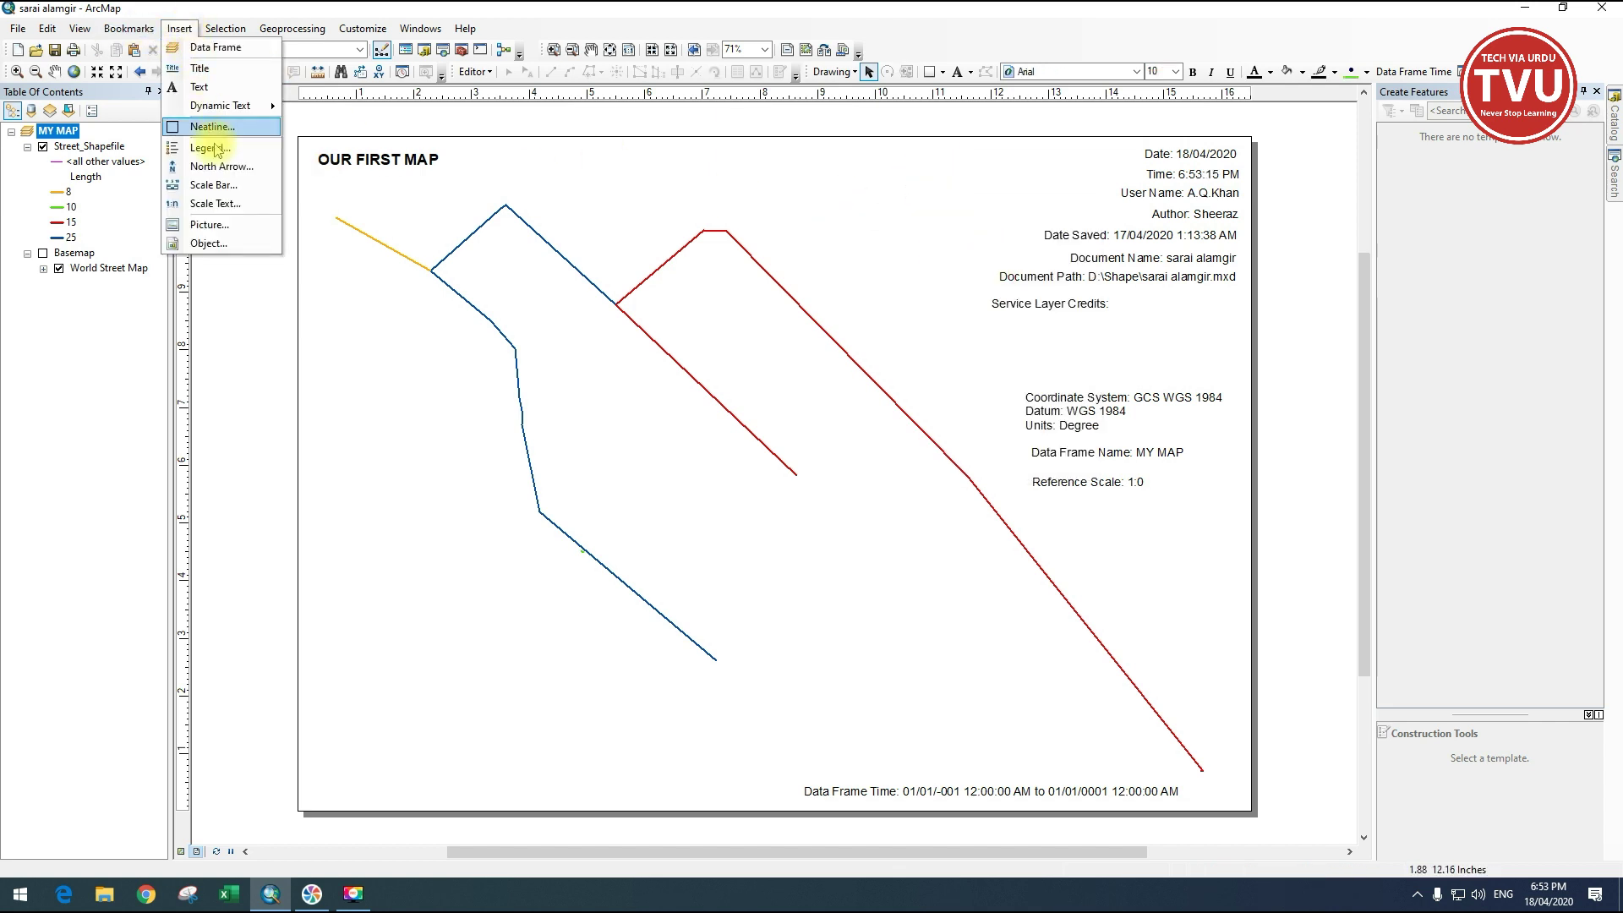
pyautogui.click(211, 187)
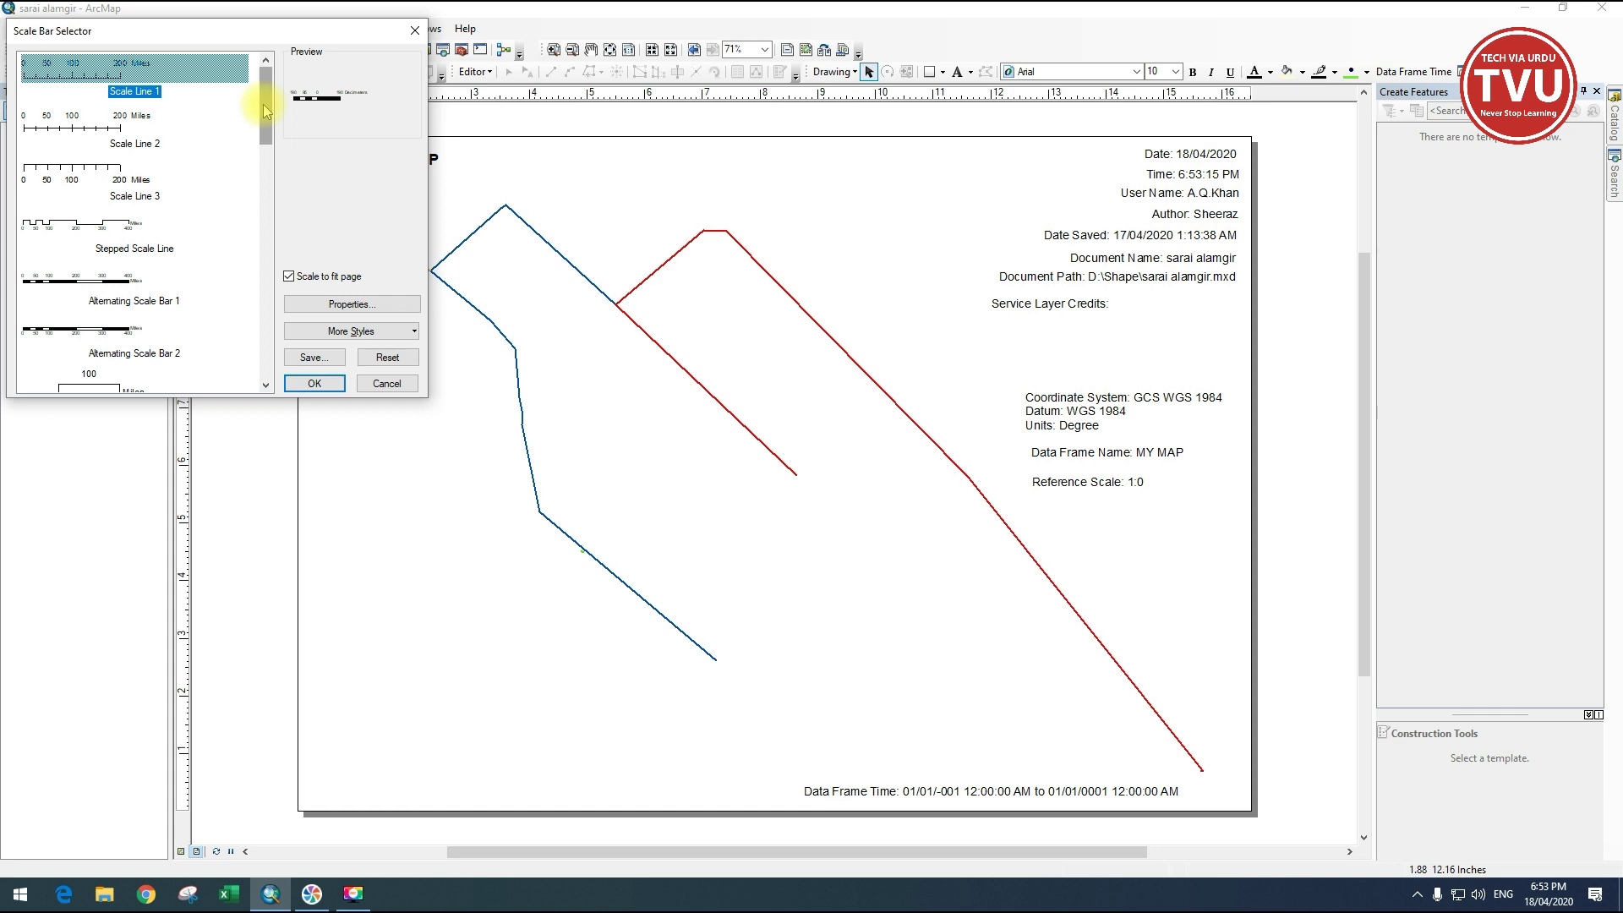
pyautogui.click(320, 385)
pyautogui.moveTo(797, 464); pyautogui.dragTo(533, 790)
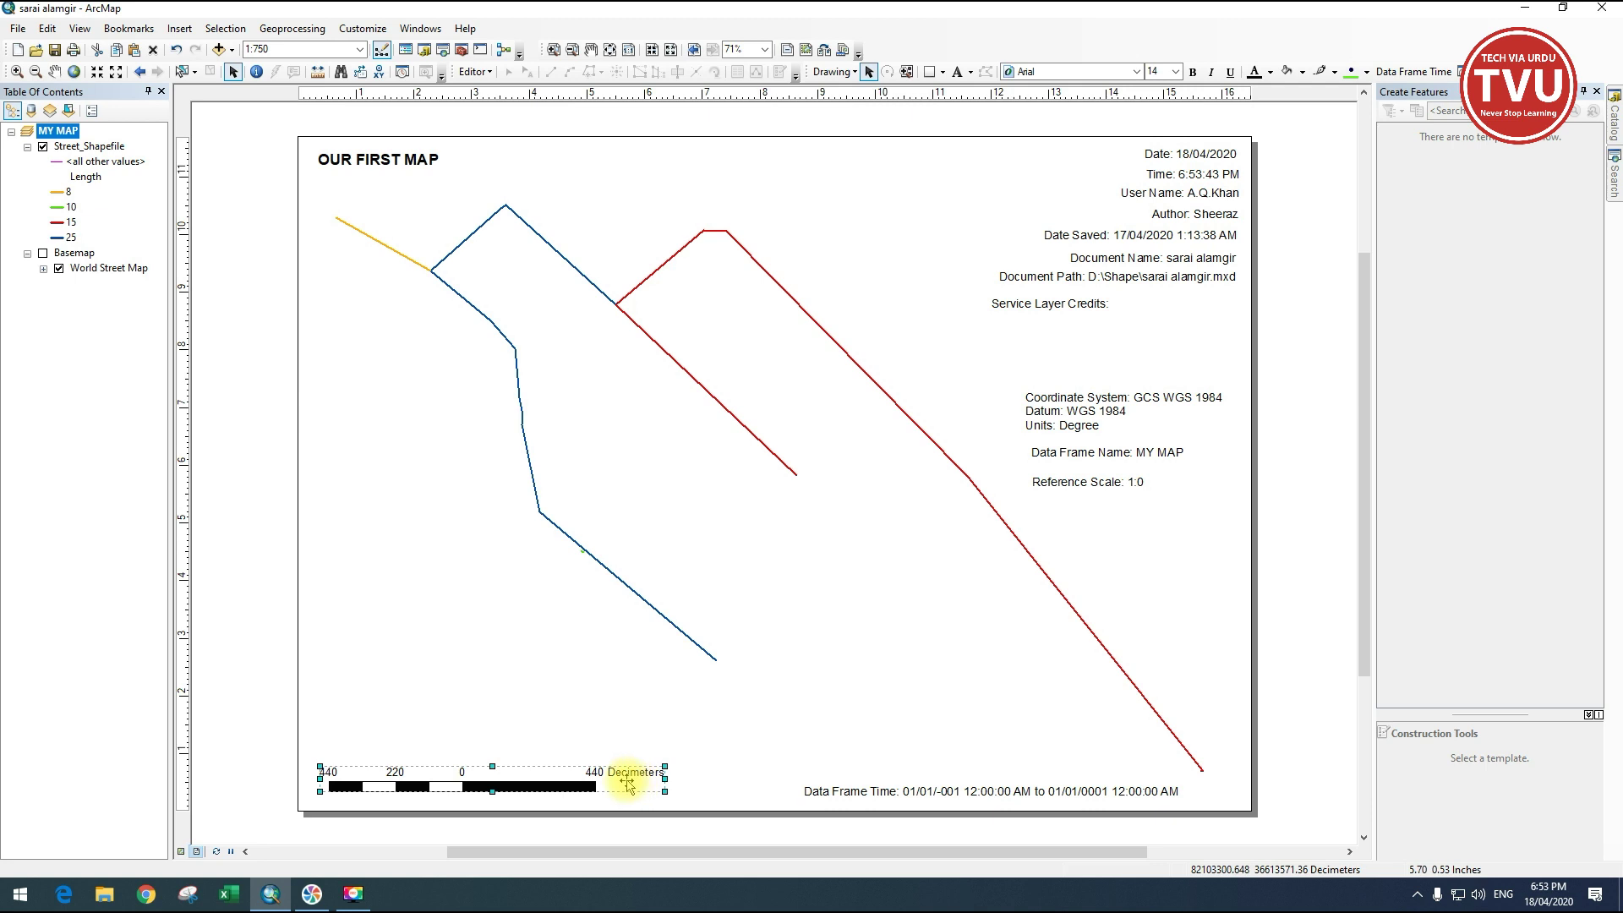
# Set the scale bar's division units to Meters.
pyautogui.rightClick(520, 782)
pyautogui.click(548, 769)
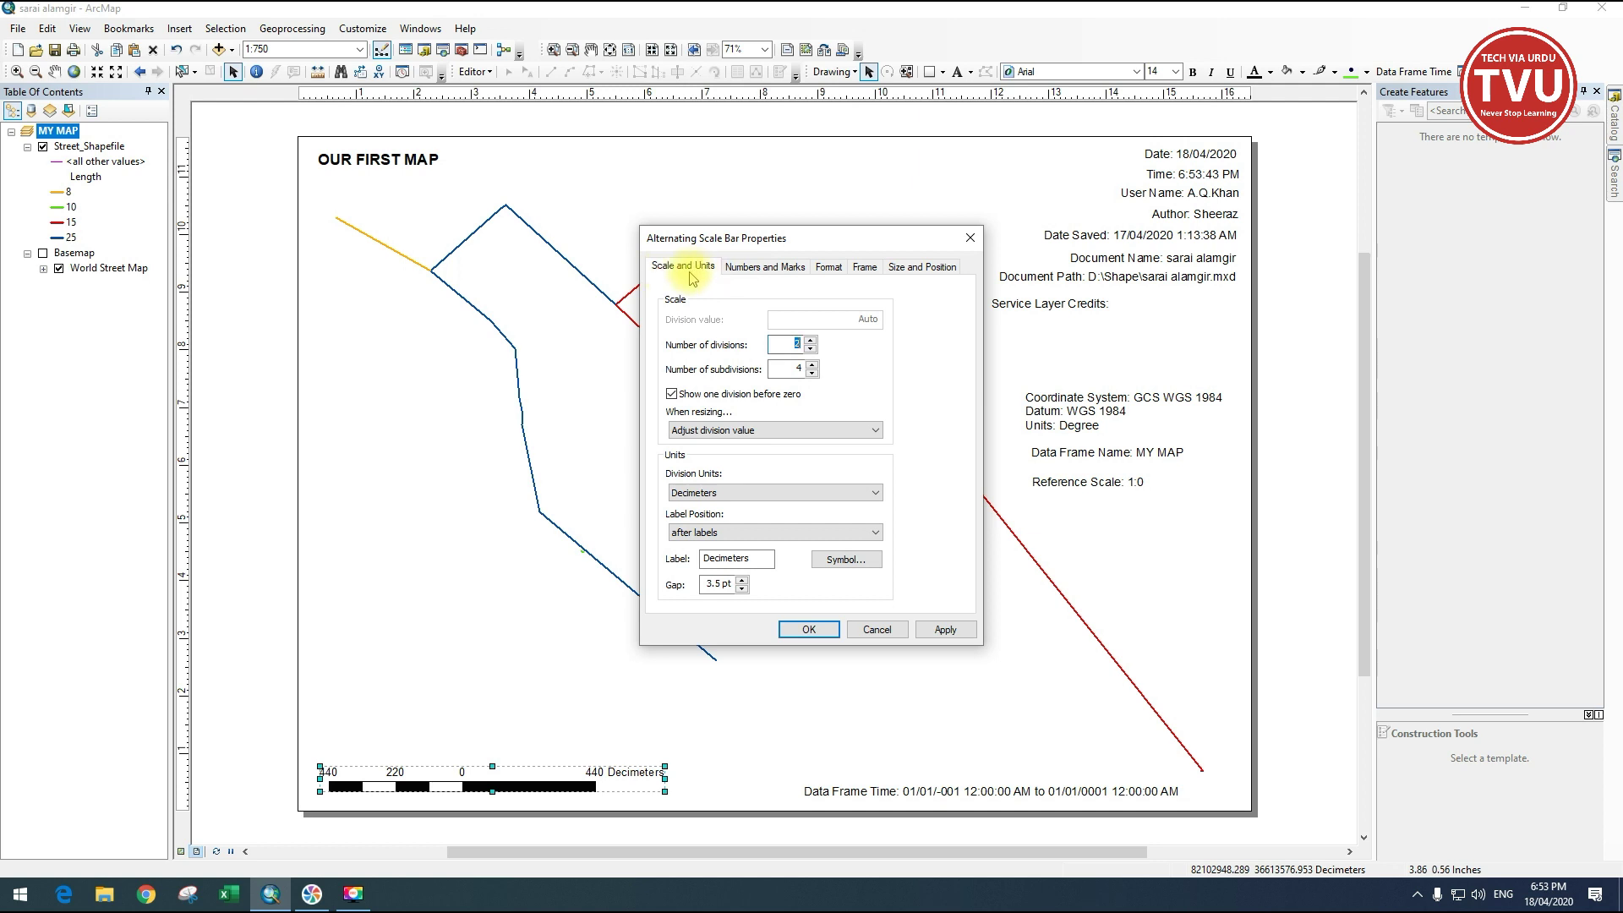
pyautogui.click(720, 488)
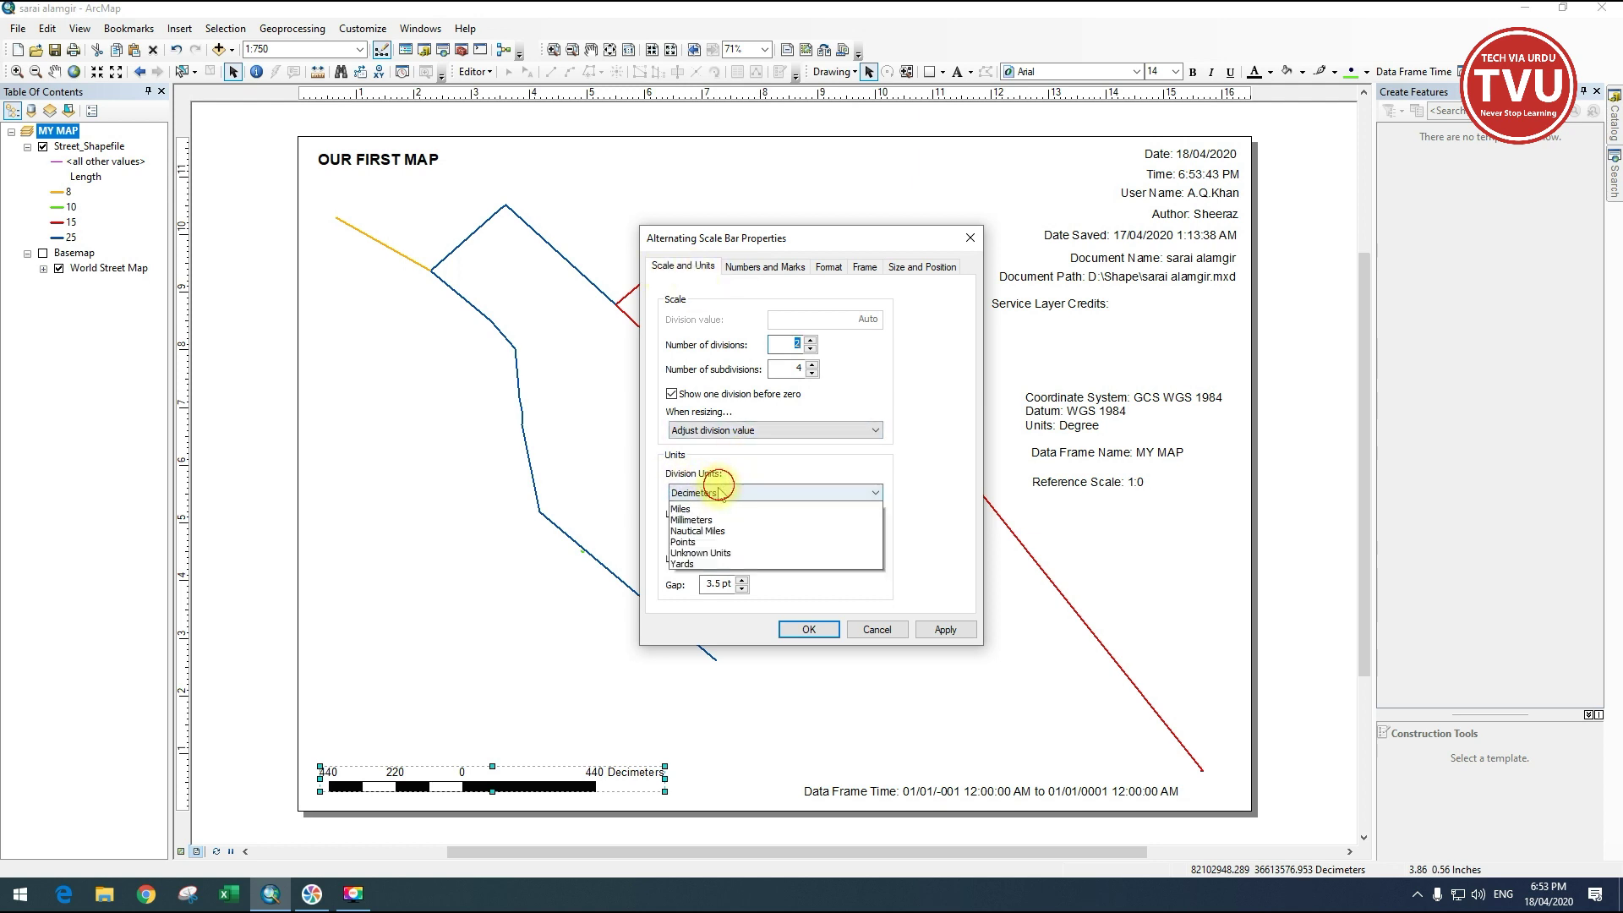
pyautogui.click(856, 582)
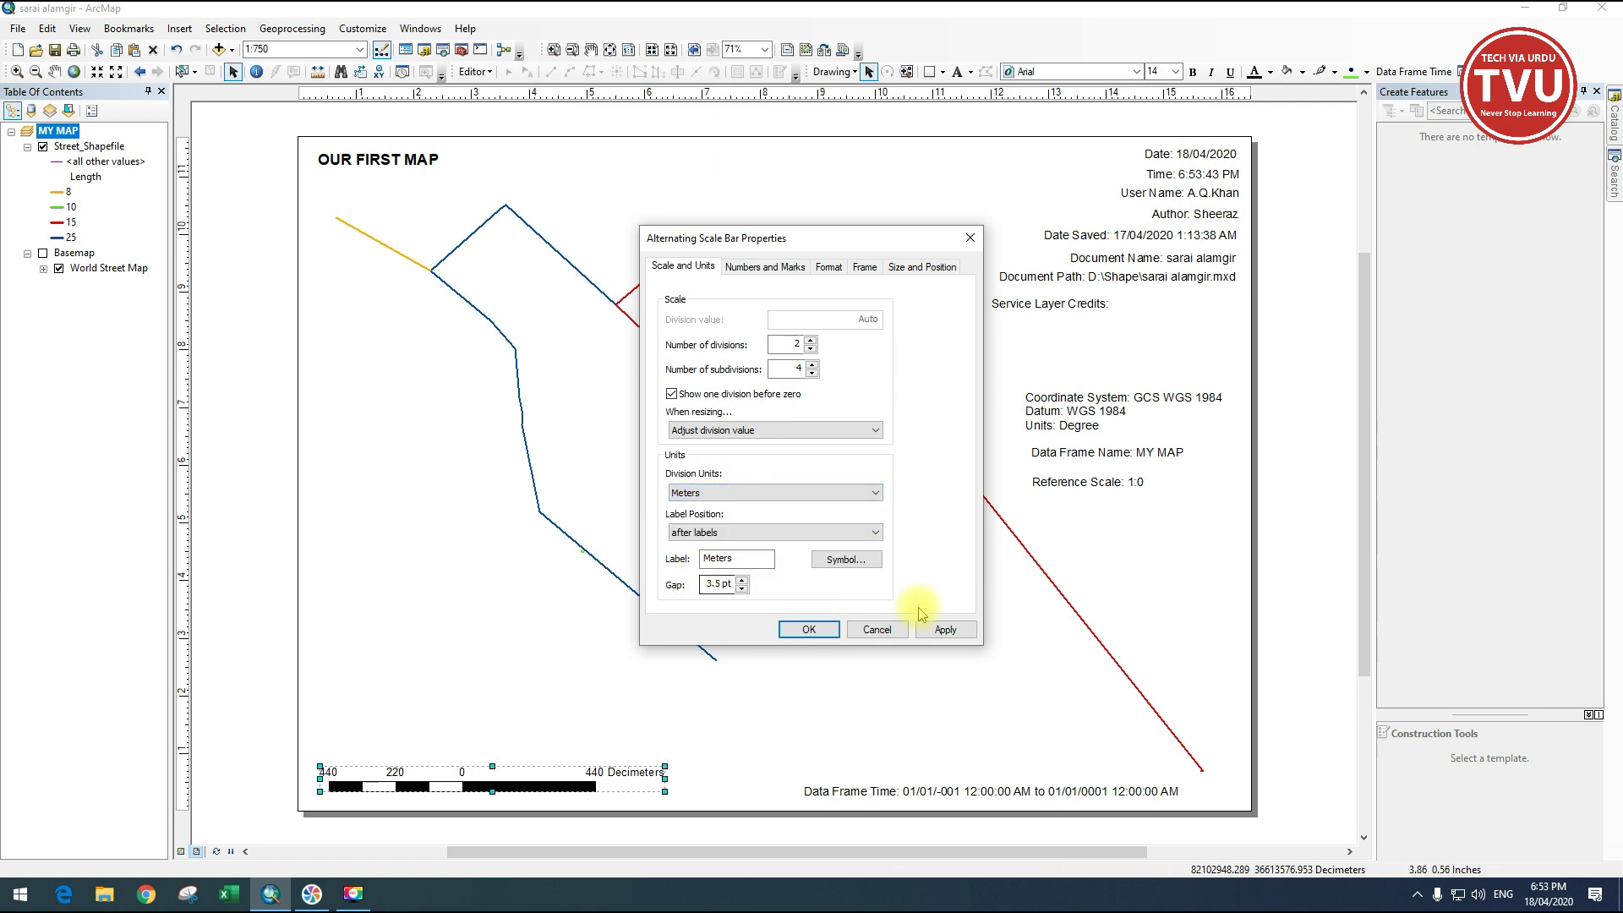
pyautogui.click(944, 629)
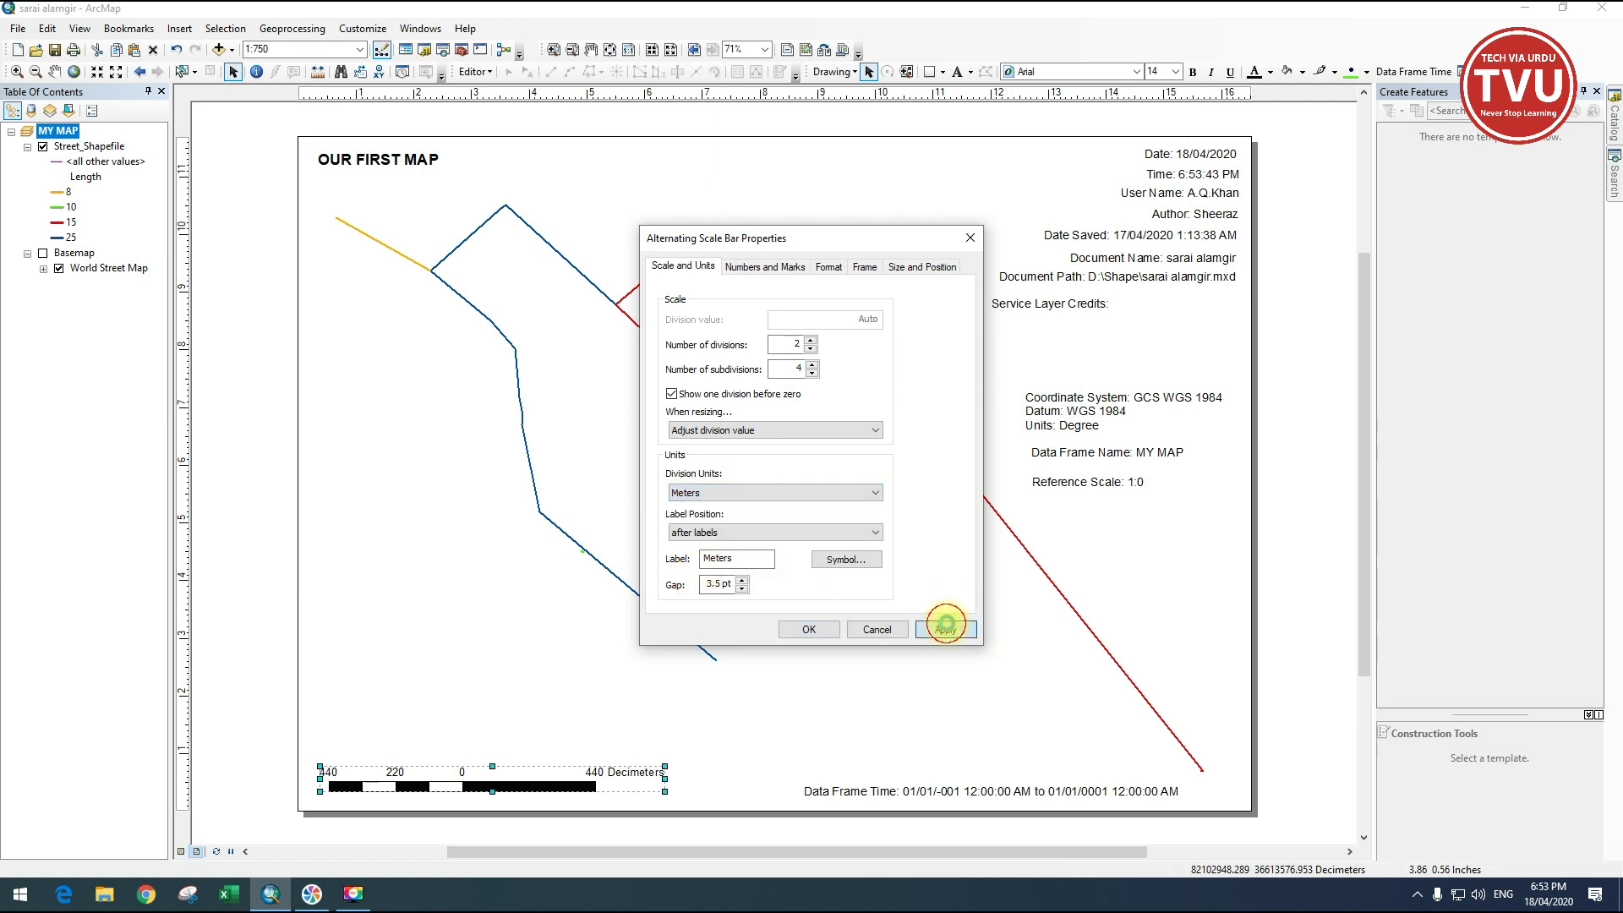
pyautogui.click(809, 633)
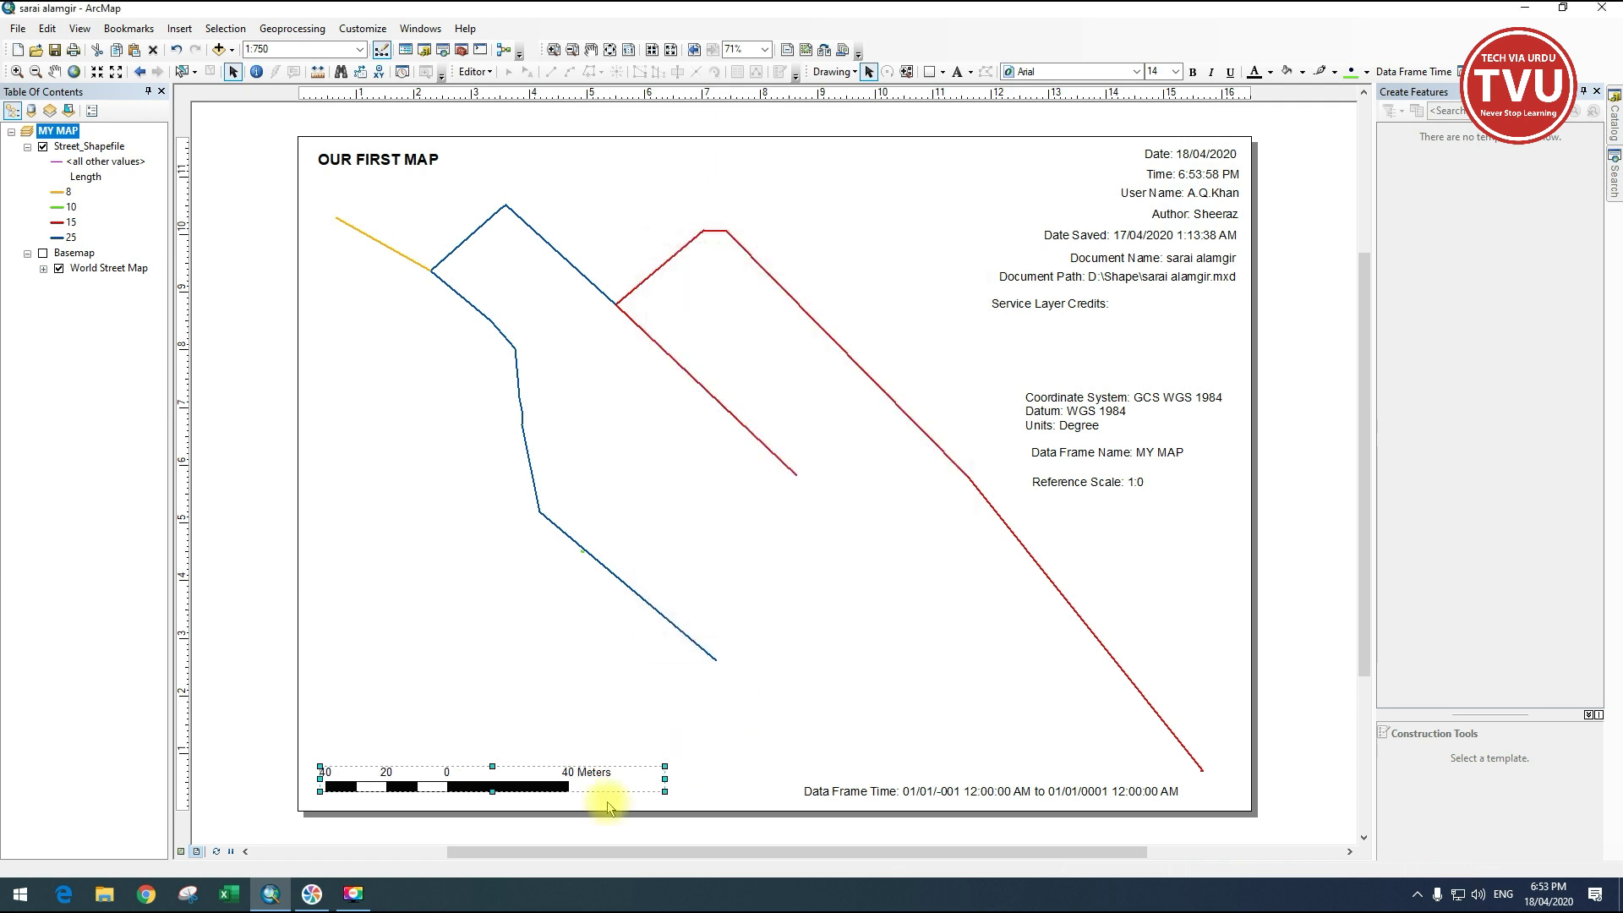
# Review the scale bar's number, format, frame and size settings, and set its label position to below center.
pyautogui.rightClick(552, 785)
pyautogui.click(597, 773)
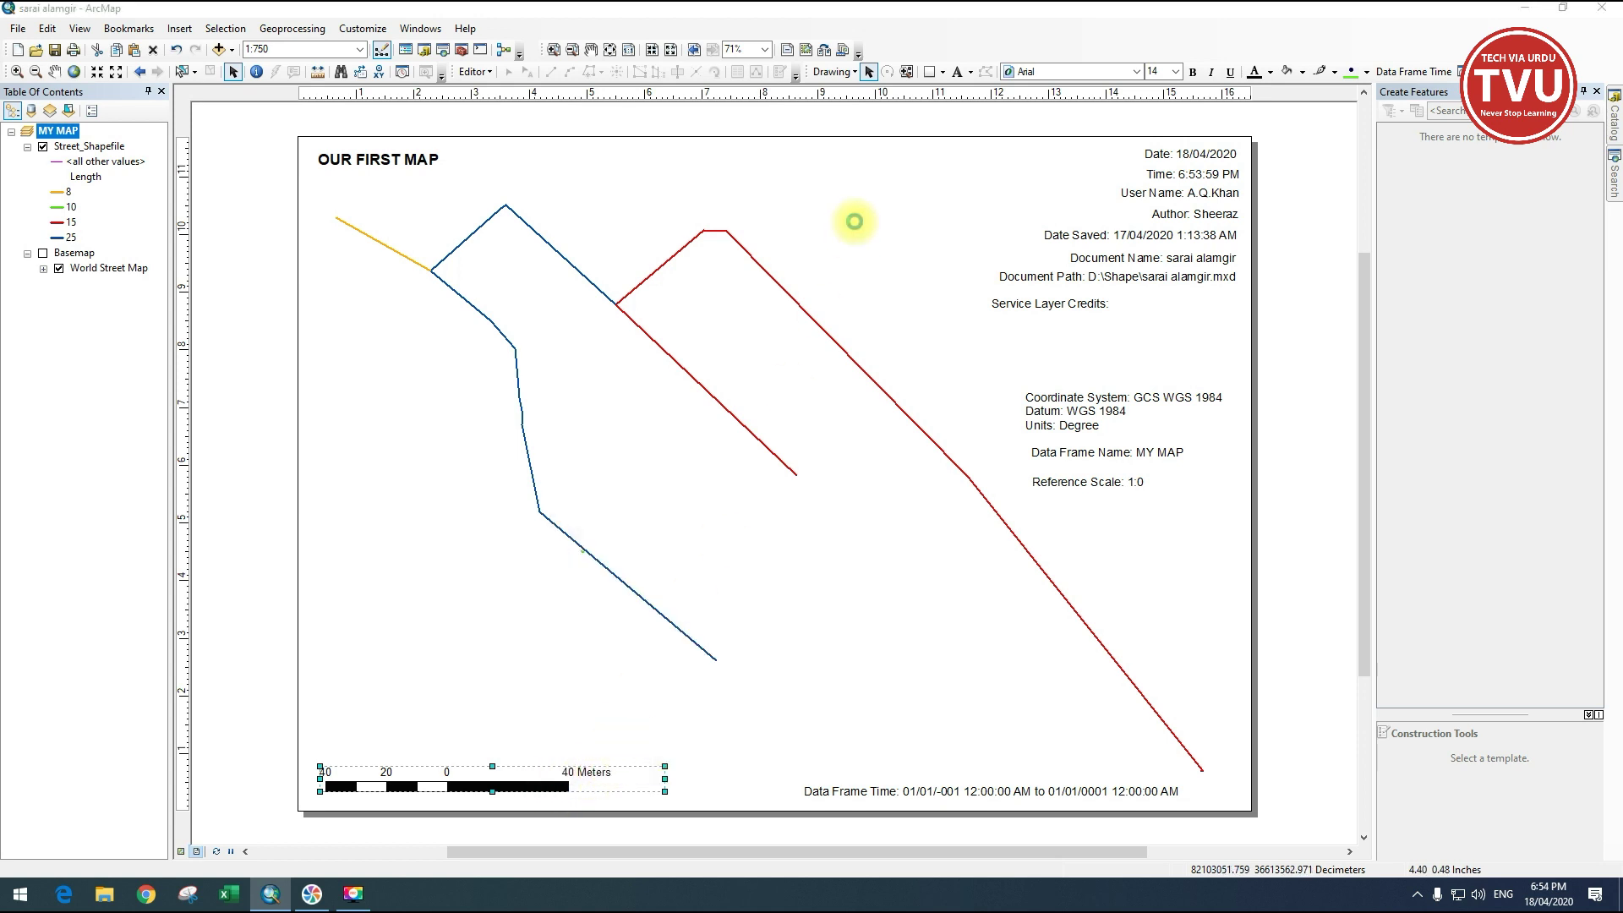
pyautogui.click(755, 267)
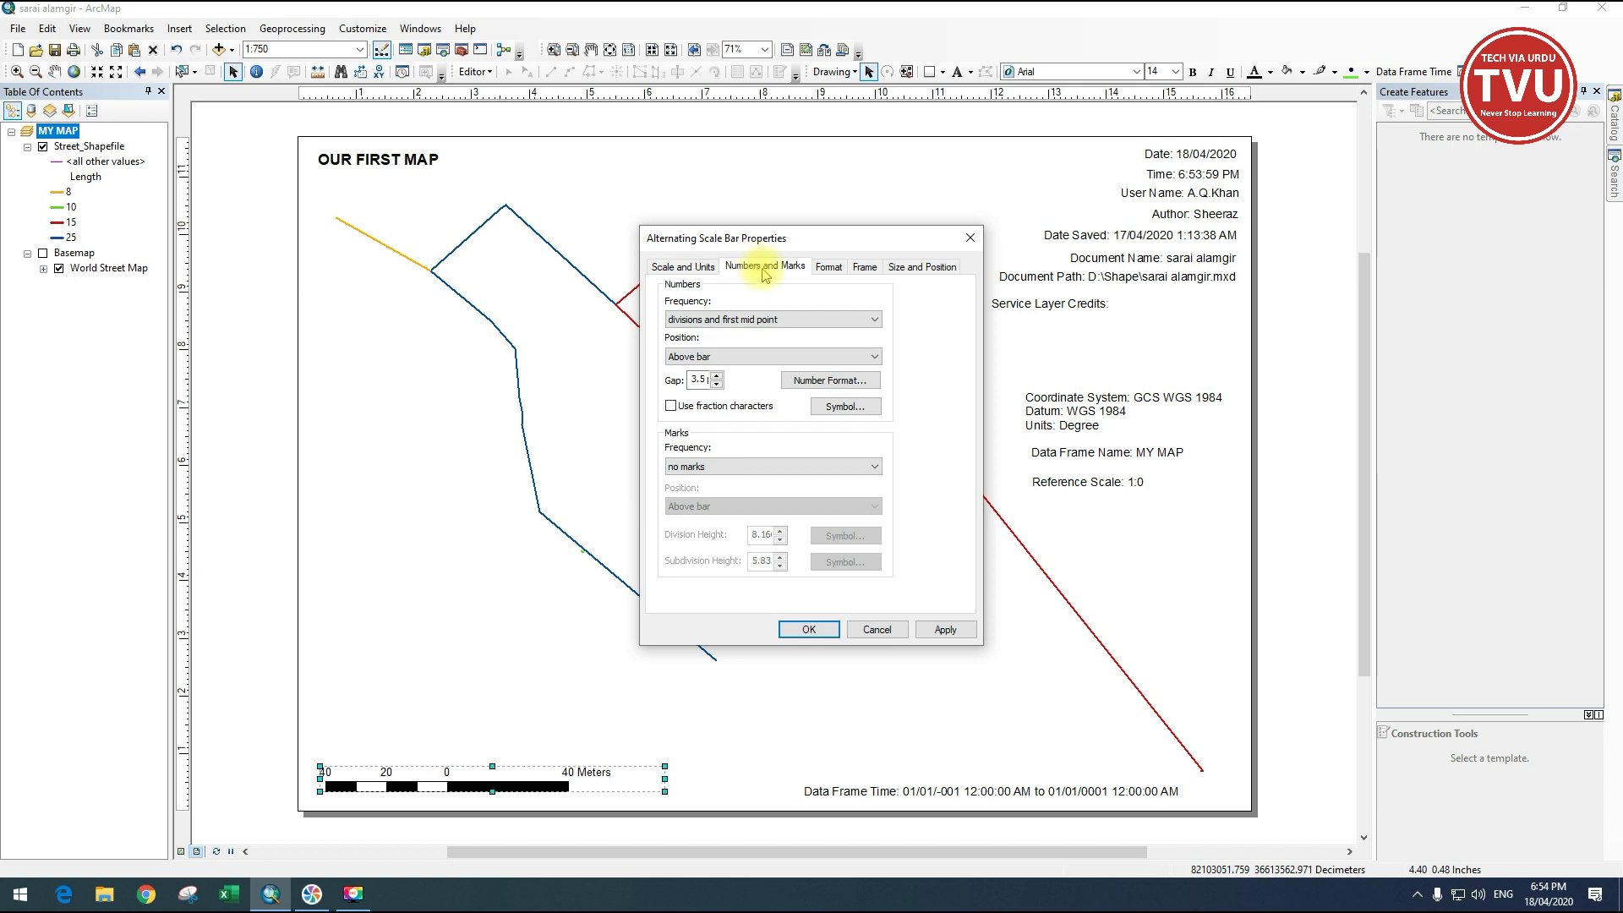
pyautogui.click(830, 268)
pyautogui.click(864, 268)
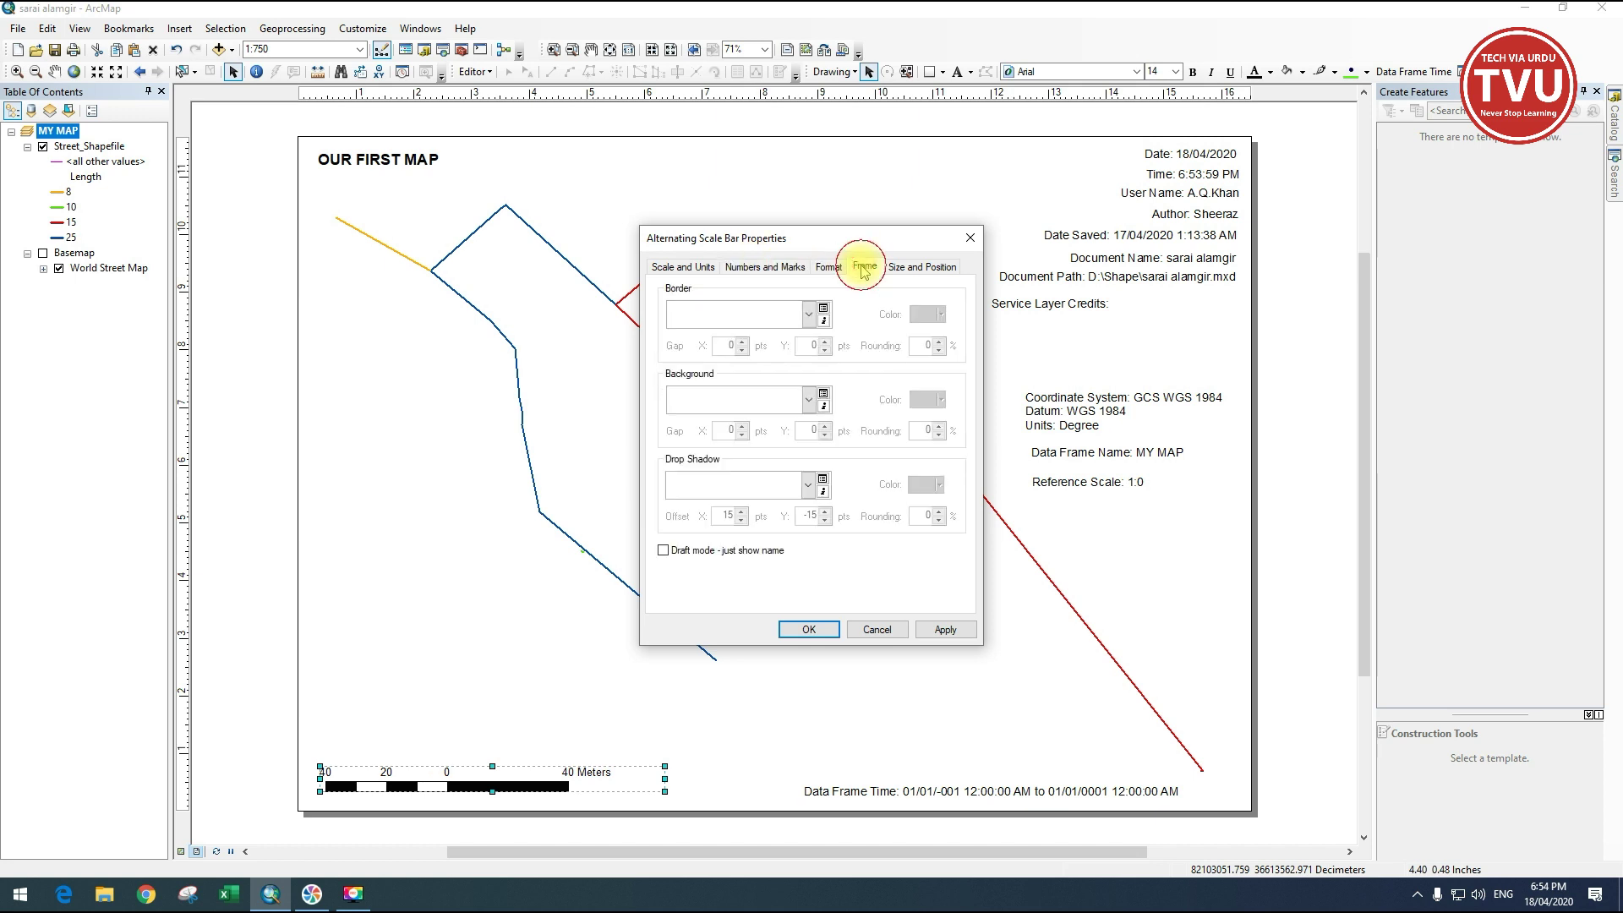
pyautogui.click(928, 270)
pyautogui.click(690, 269)
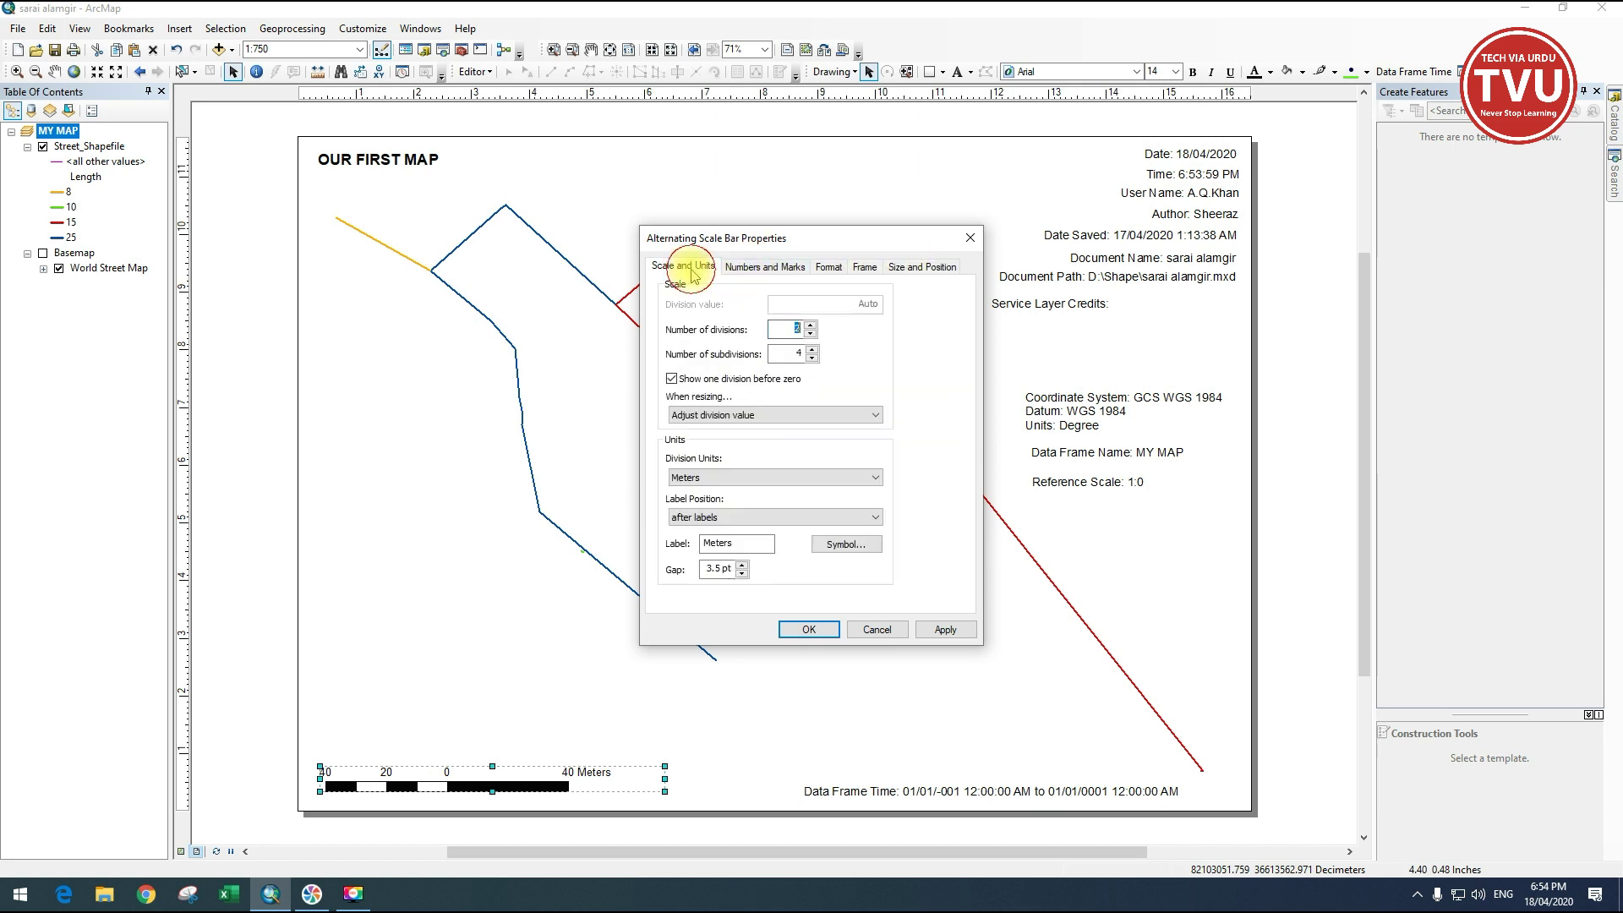
pyautogui.click(699, 519)
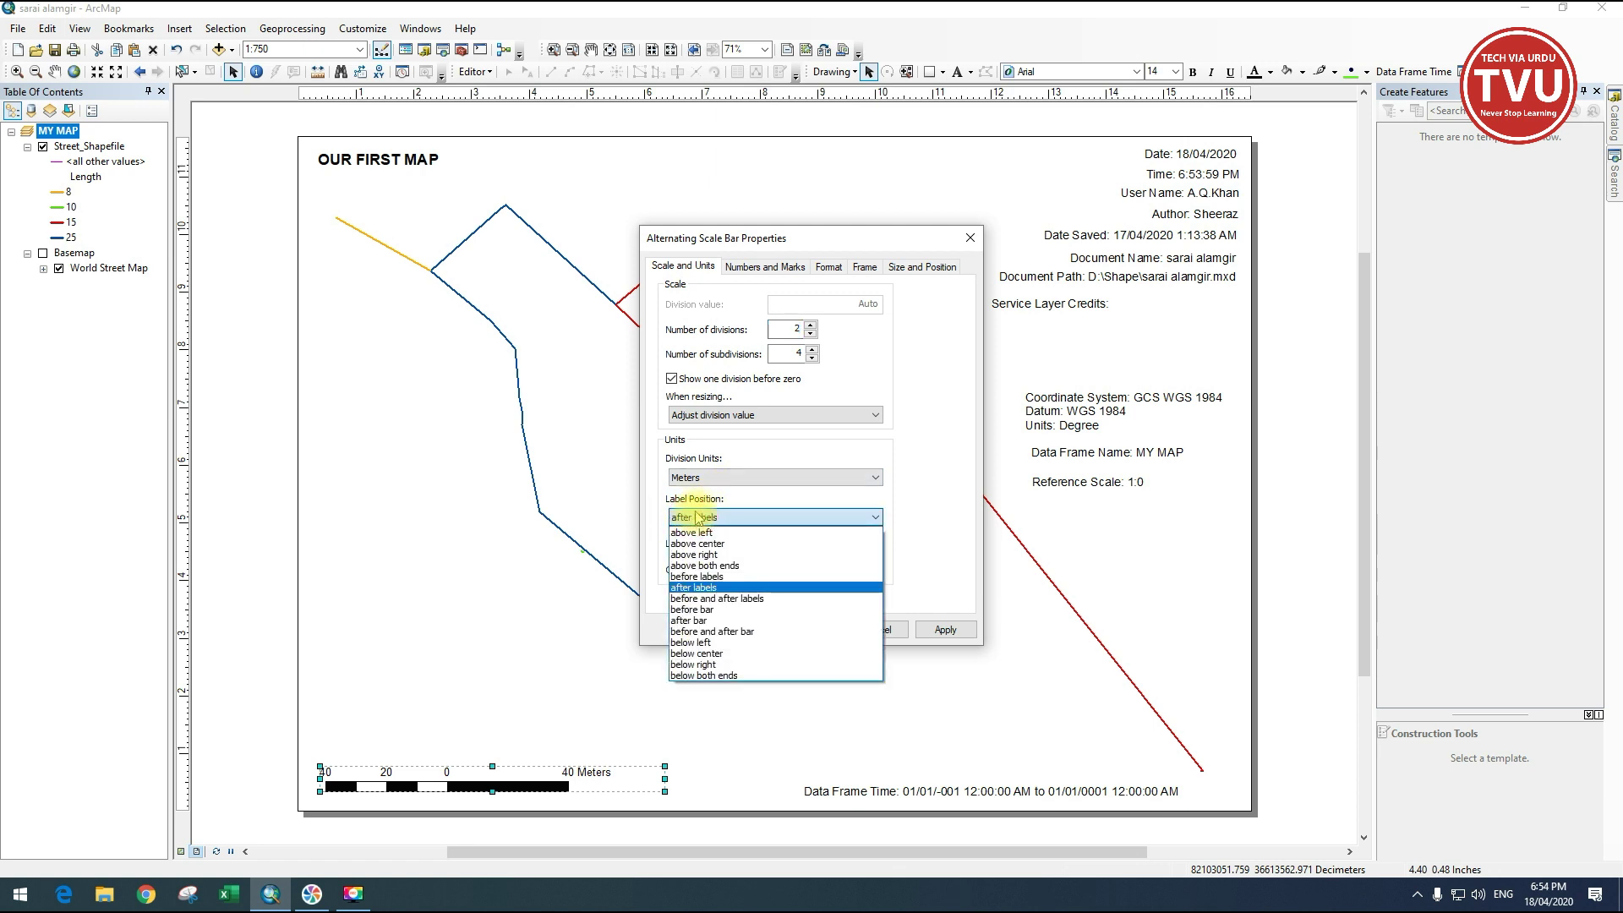
pyautogui.click(709, 653)
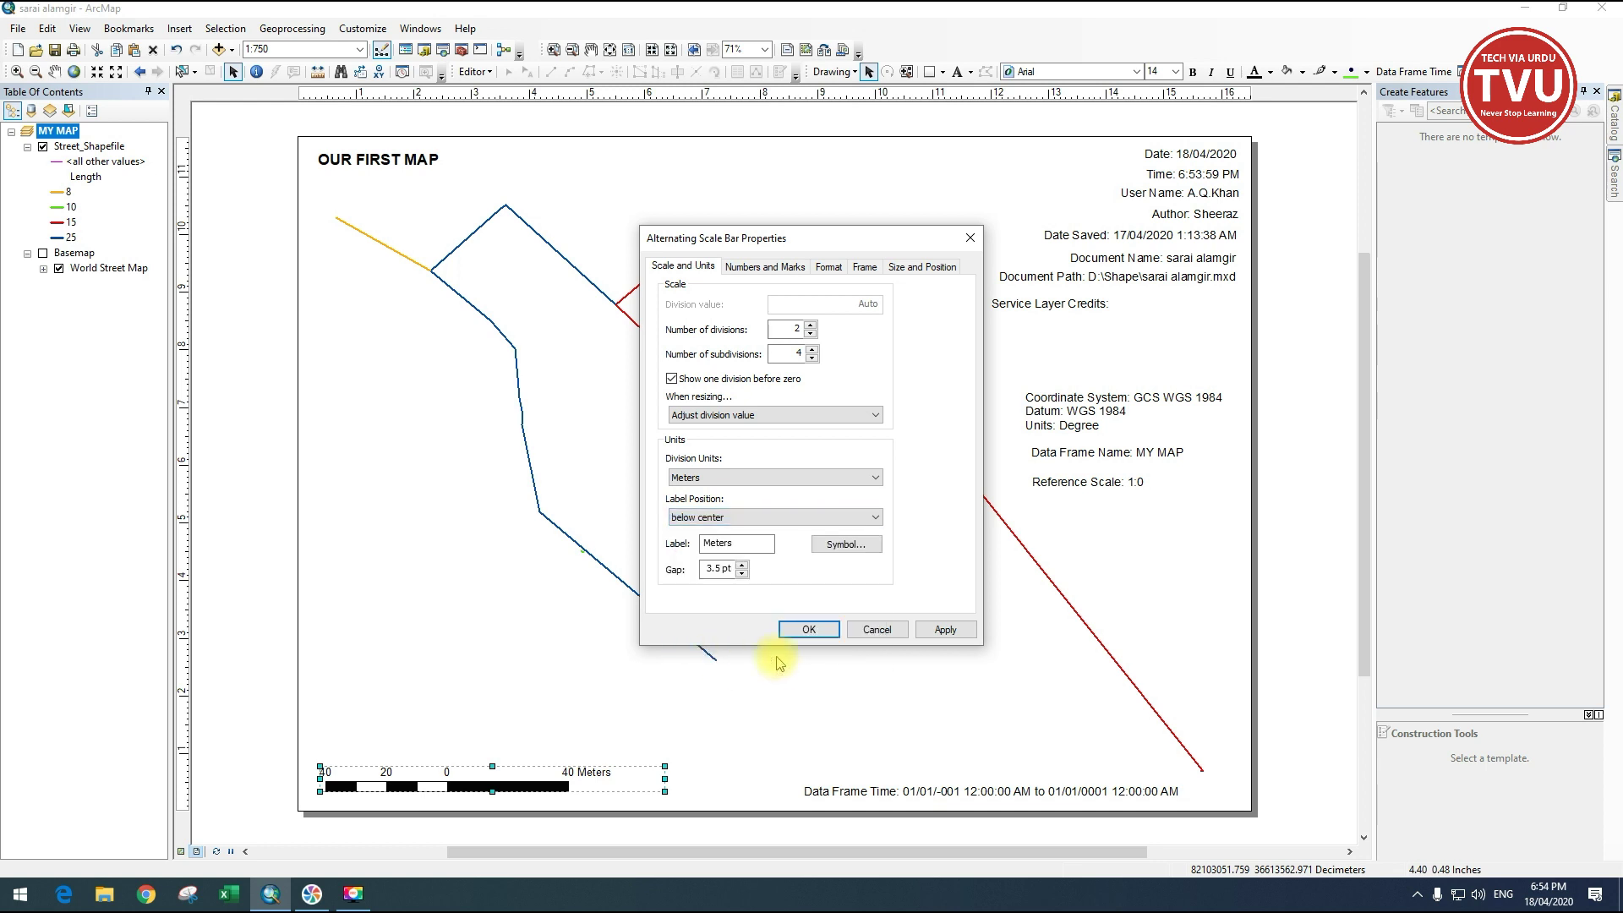
pyautogui.click(950, 630)
pyautogui.click(812, 629)
pyautogui.click(261, 753)
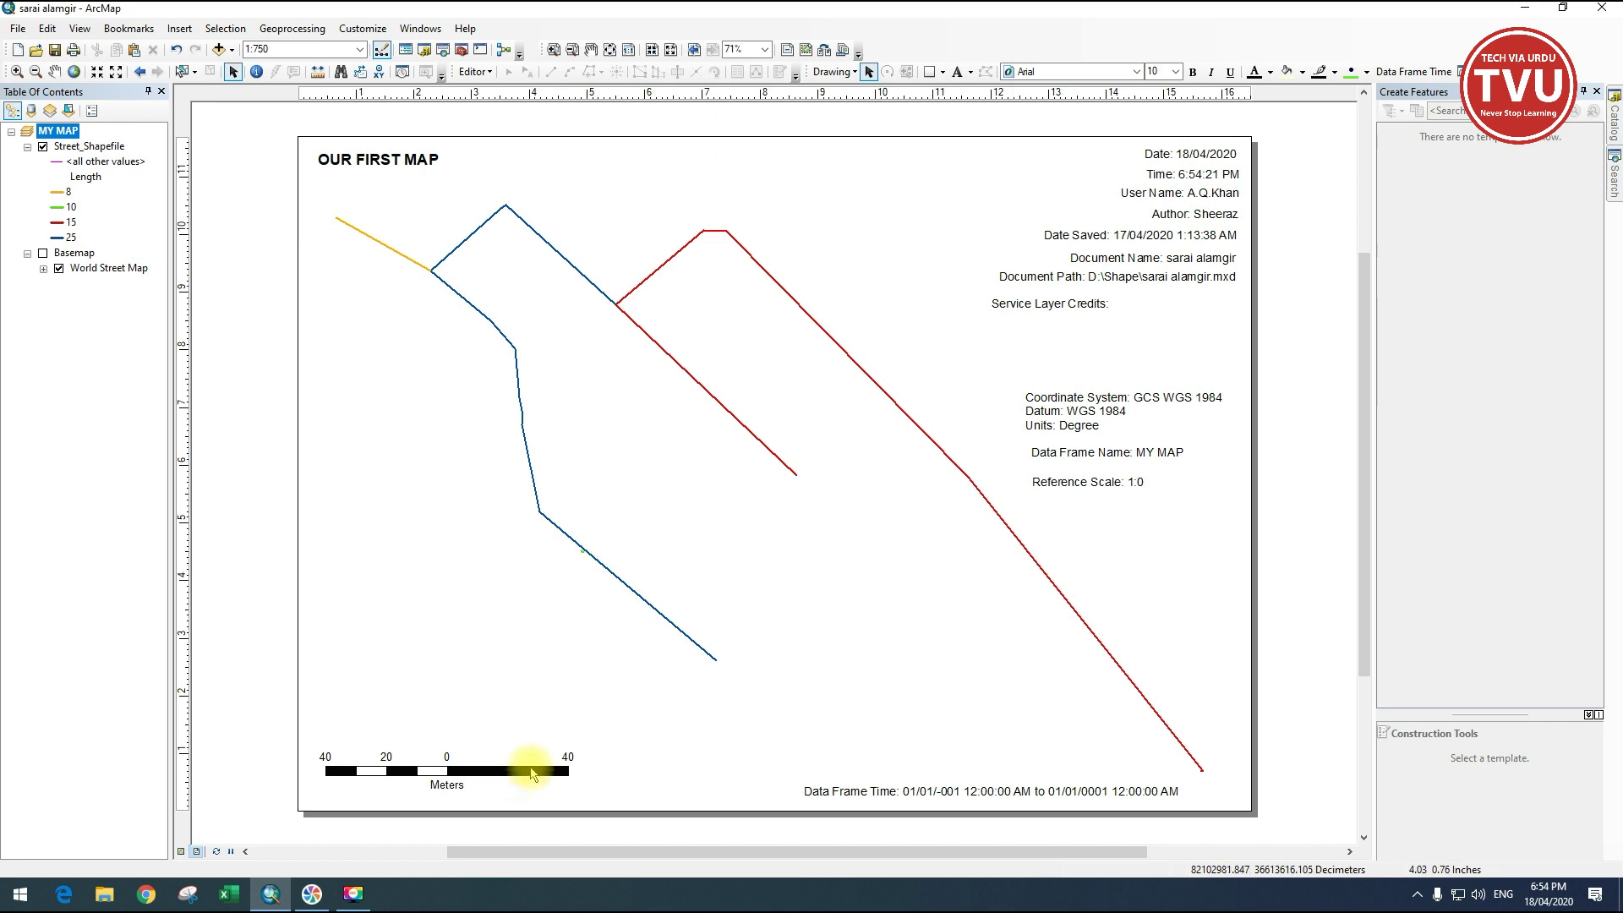
# Change the scale bar's style to Scale Line 2 Metric.
pyautogui.doubleClick(532, 765)
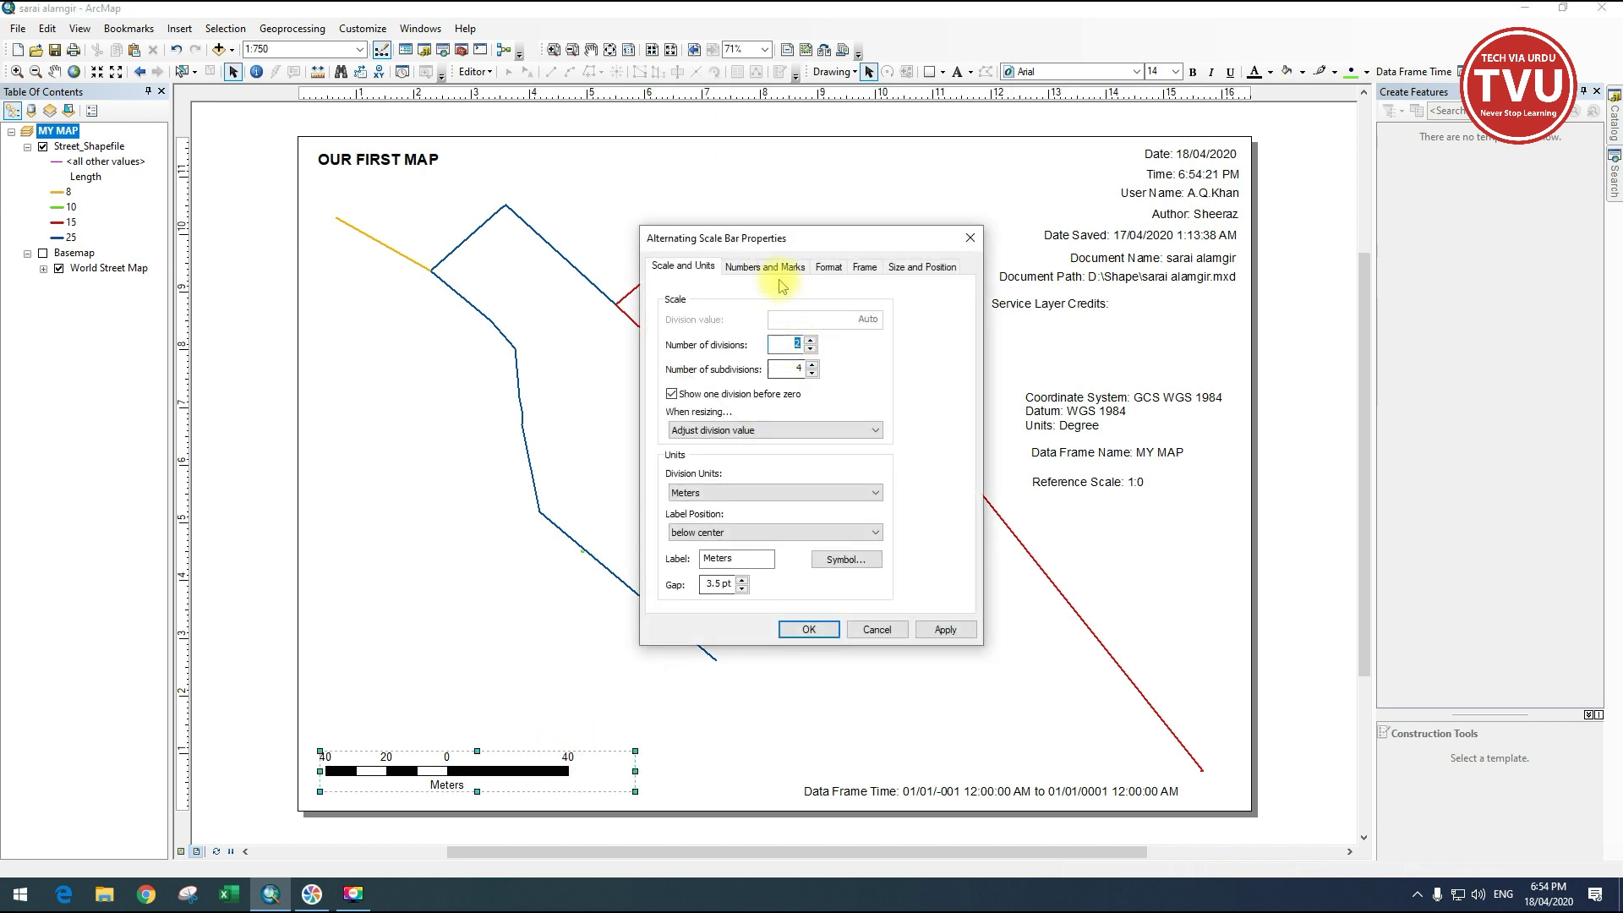
pyautogui.click(765, 268)
pyautogui.click(836, 269)
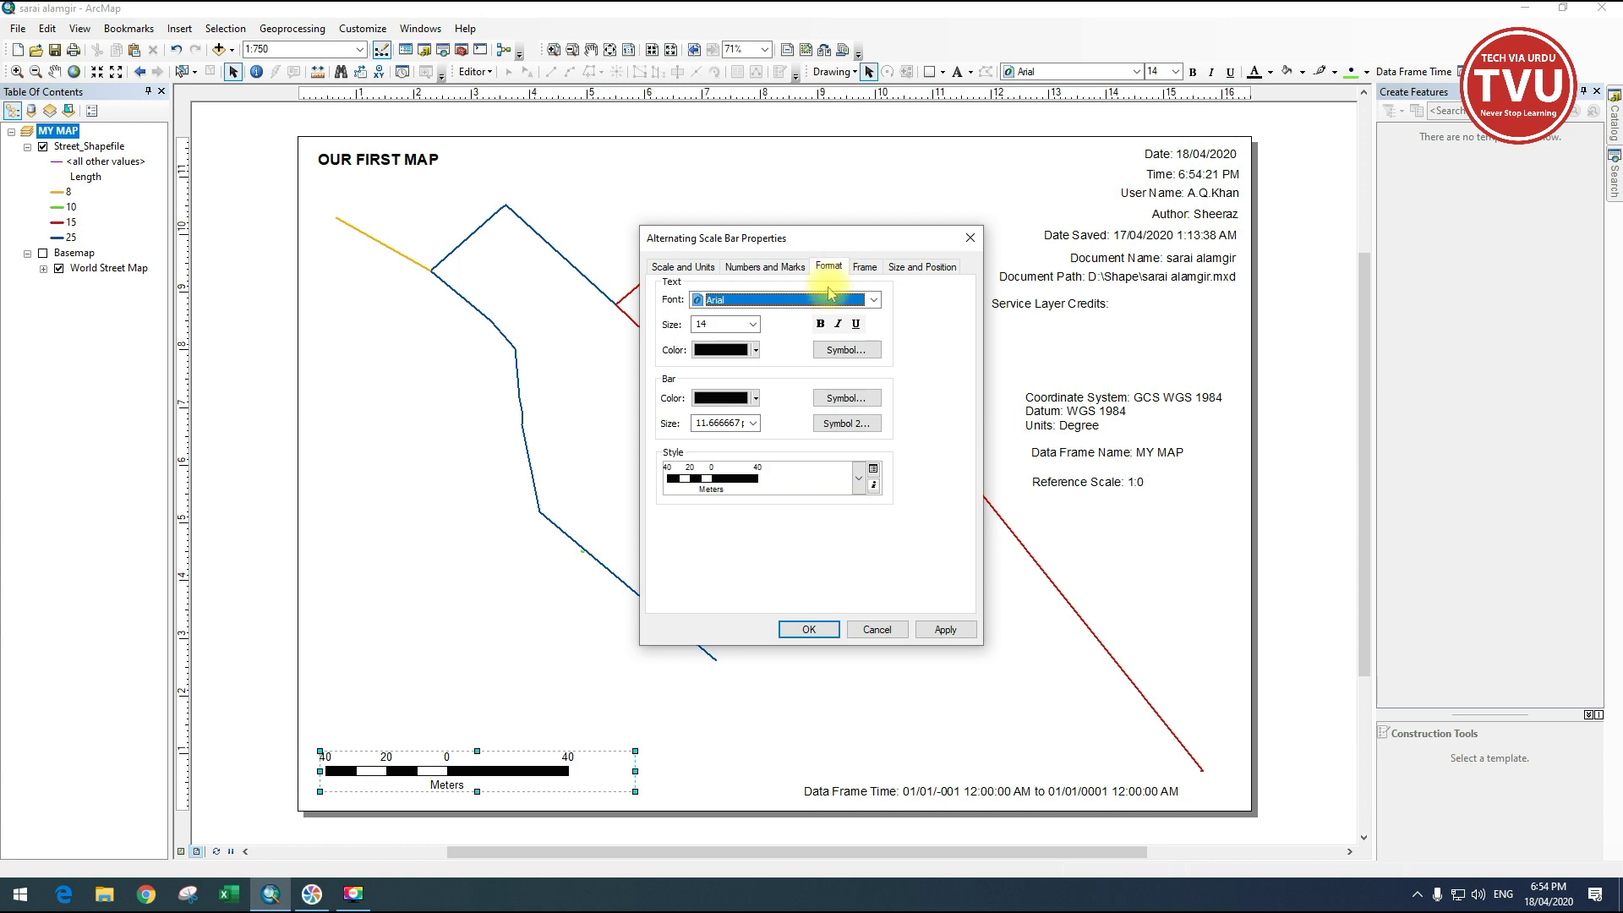
pyautogui.click(859, 481)
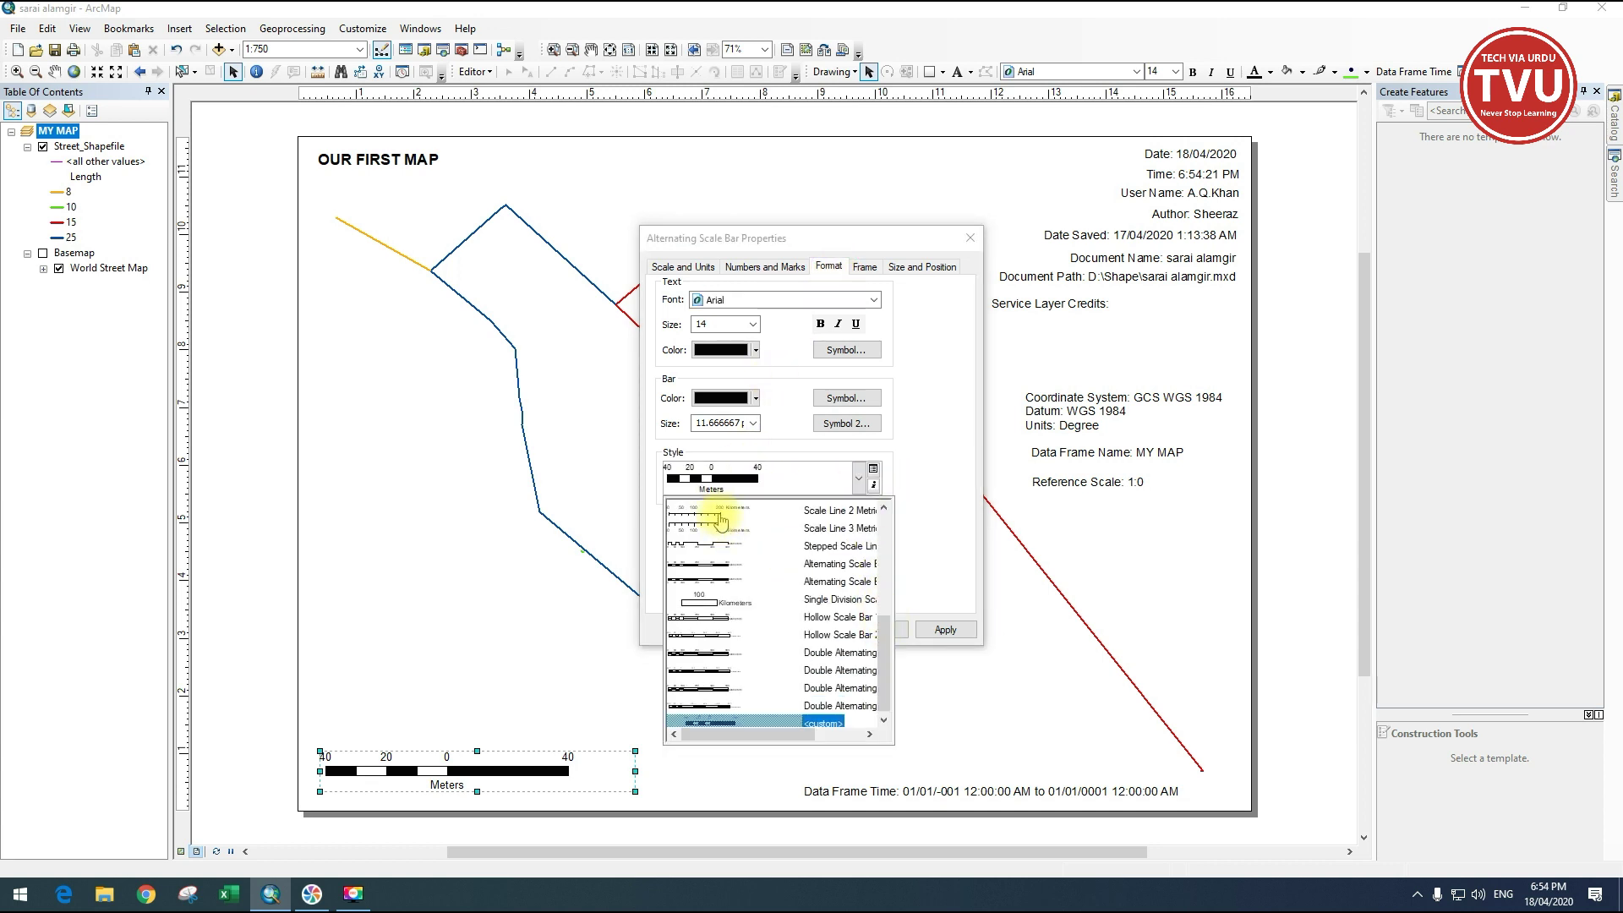
pyautogui.click(721, 514)
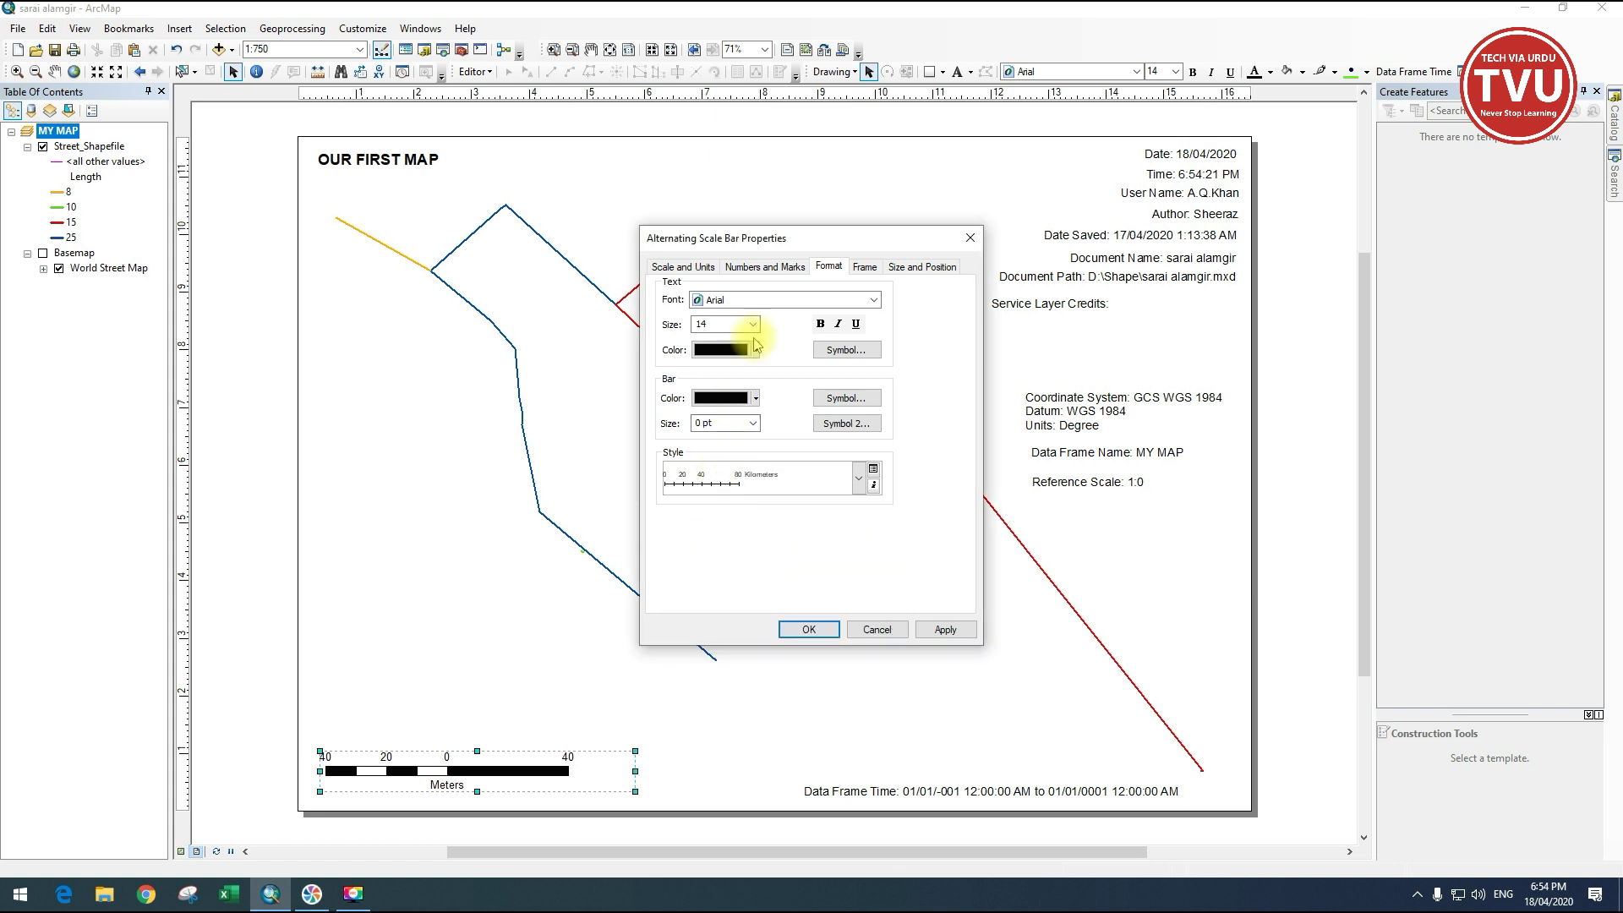
pyautogui.click(936, 629)
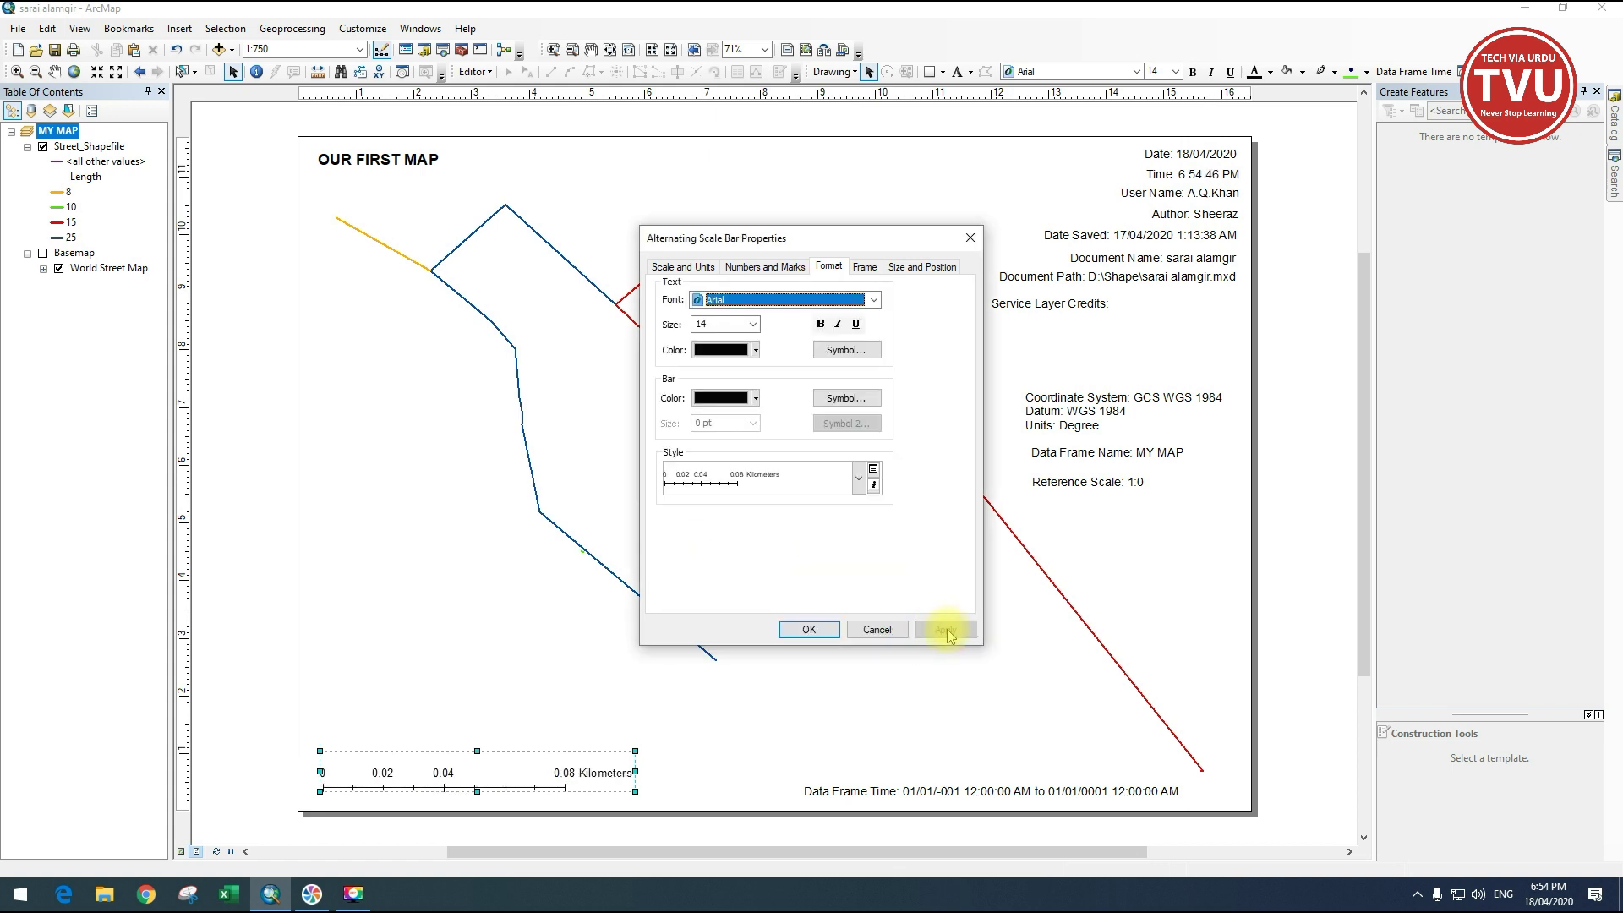
# Give the restyled scale line Meters as its division units and place its unit label below center.
pyautogui.click(702, 267)
pyautogui.click(734, 479)
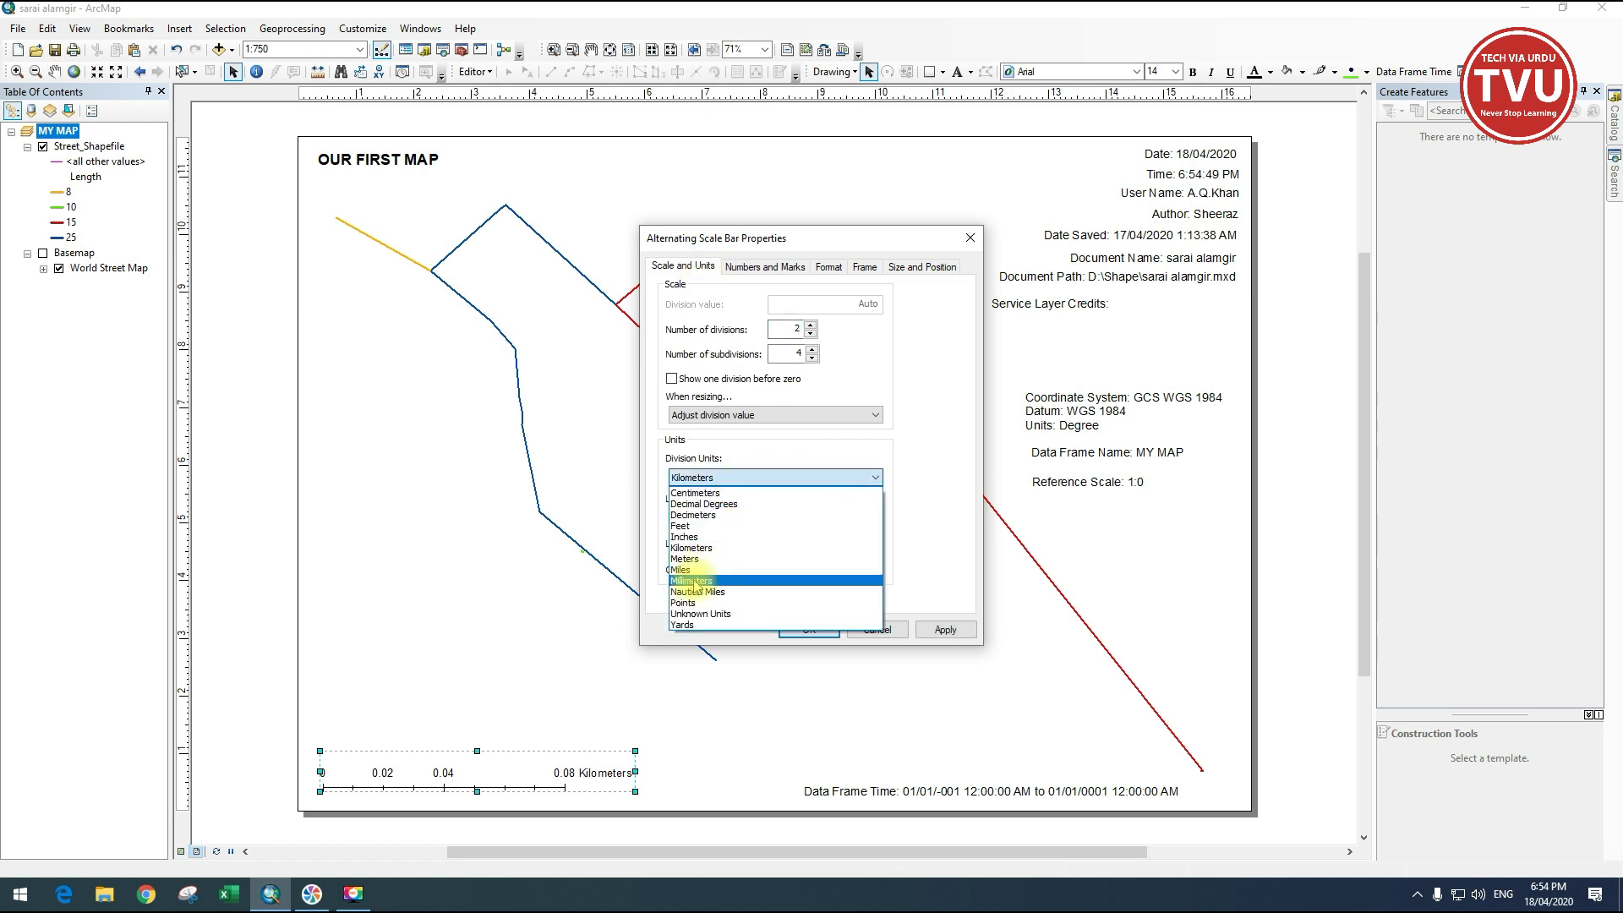
pyautogui.click(687, 559)
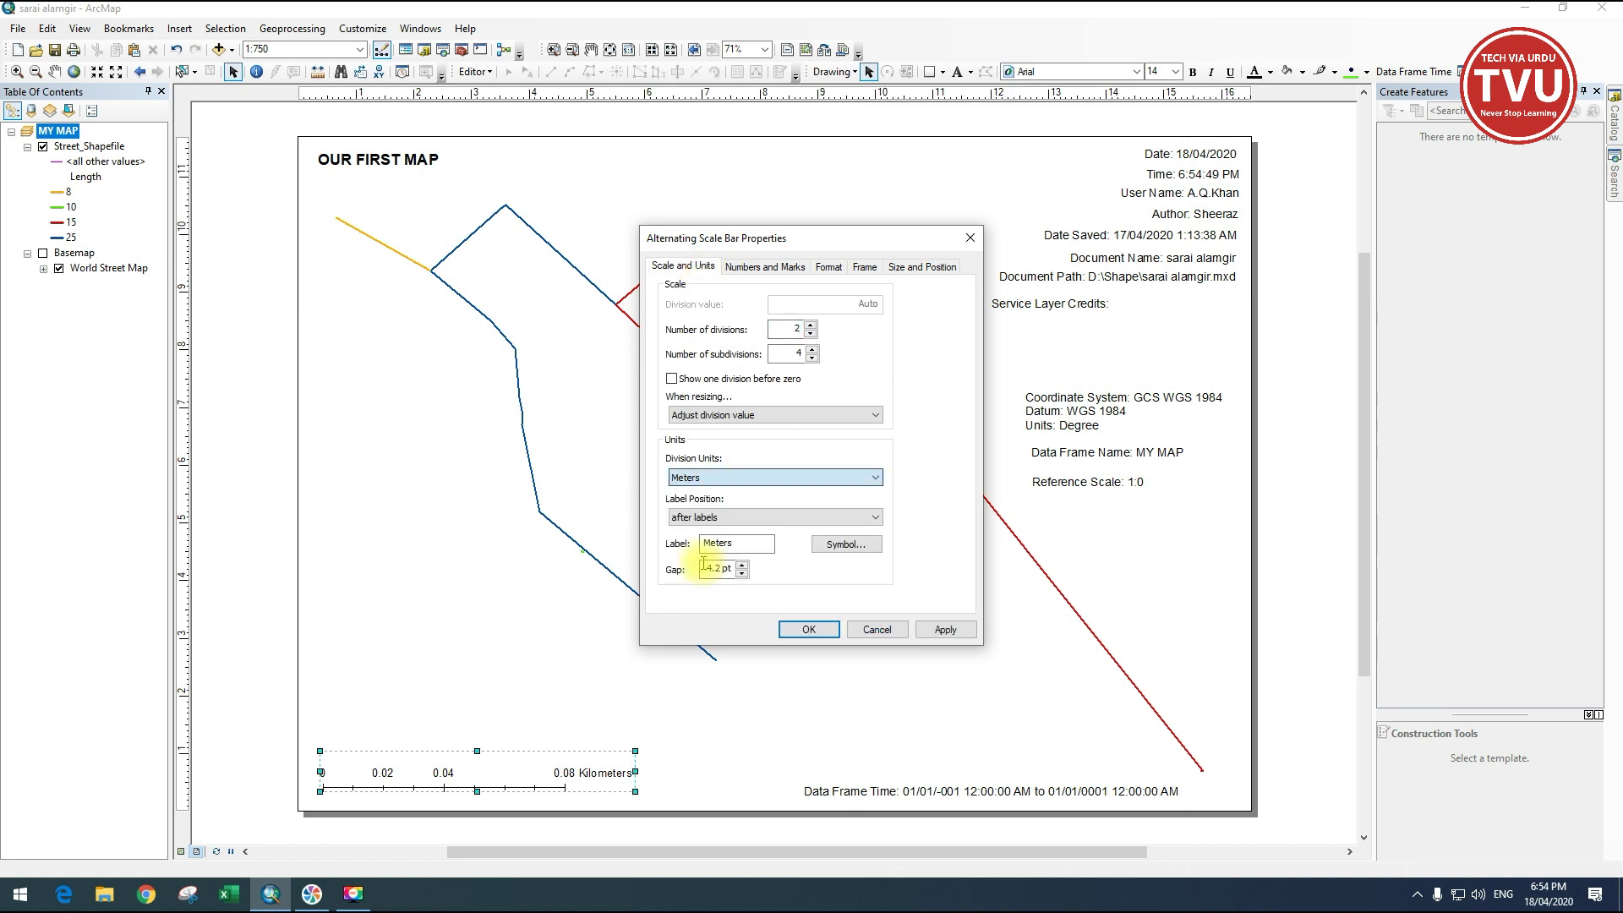
pyautogui.click(719, 517)
pyautogui.click(702, 654)
pyautogui.click(937, 630)
pyautogui.click(808, 629)
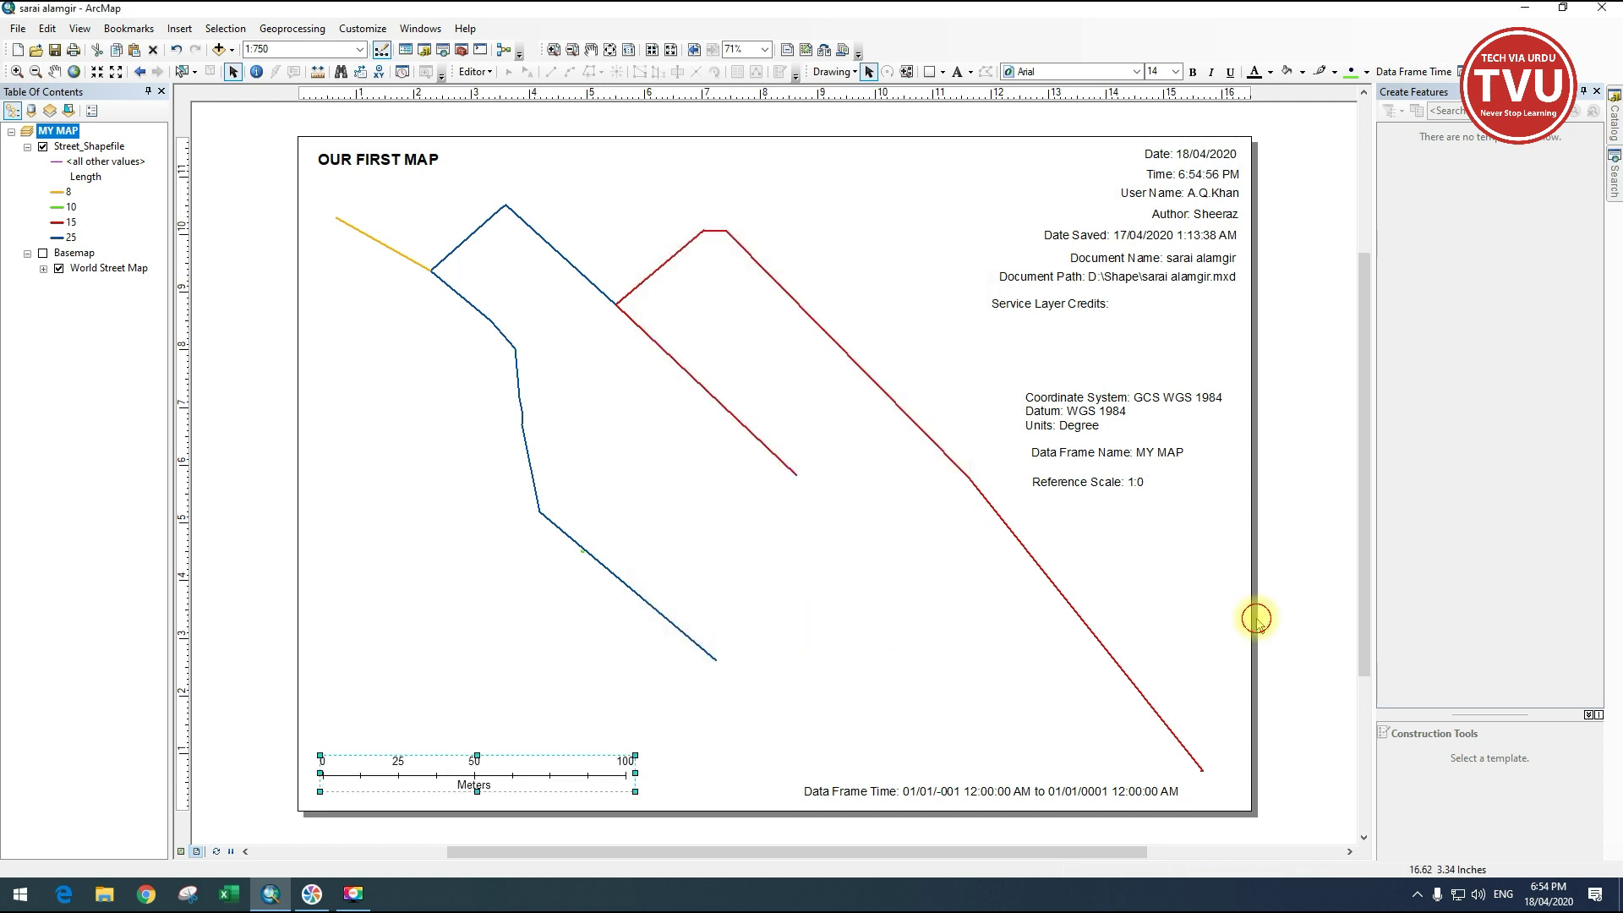
pyautogui.click(1259, 623)
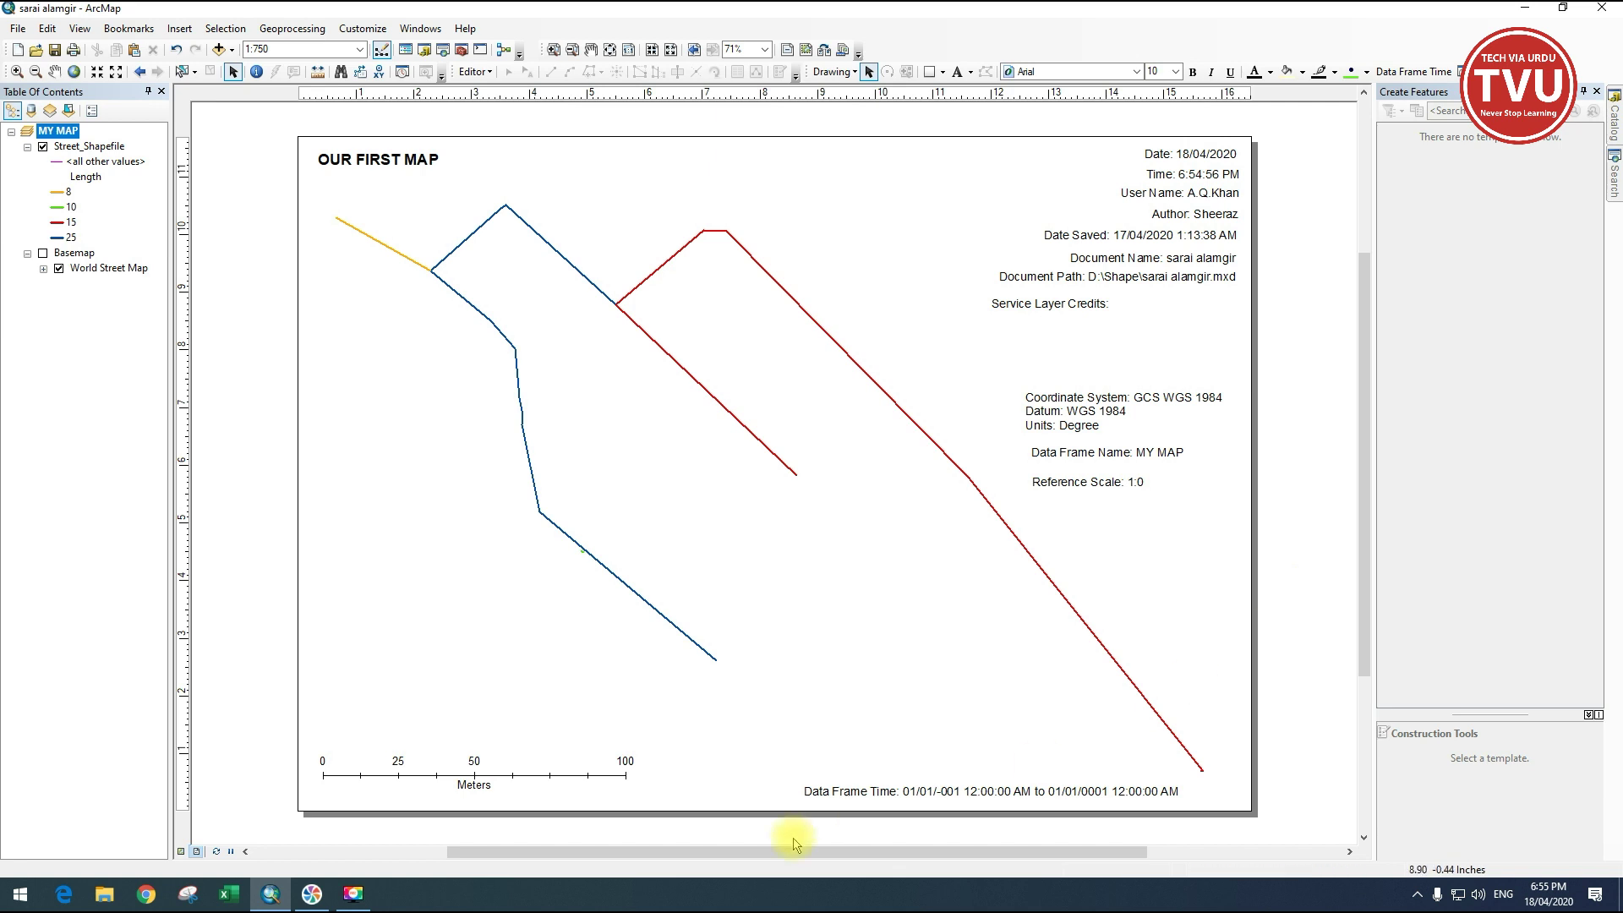
# Insert a scale text in the Centimeters = Kilometers style (1 cm = 10 km) on the layout page.
pyautogui.click(179, 28)
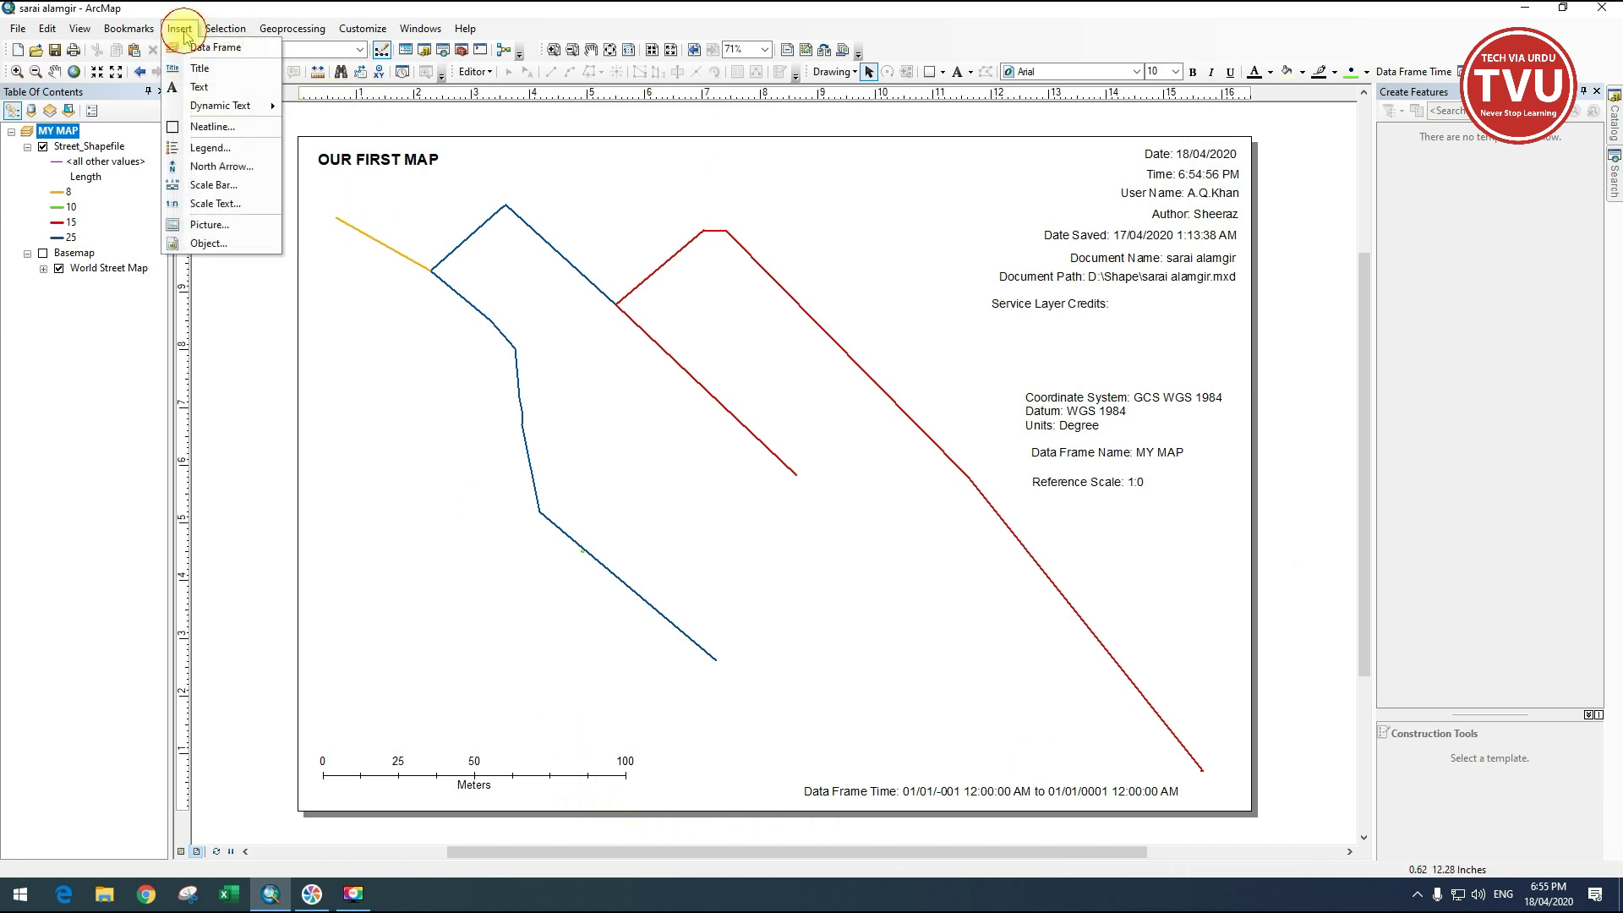
pyautogui.click(240, 209)
pyautogui.moveTo(219, 34); pyautogui.dragTo(1397, 353)
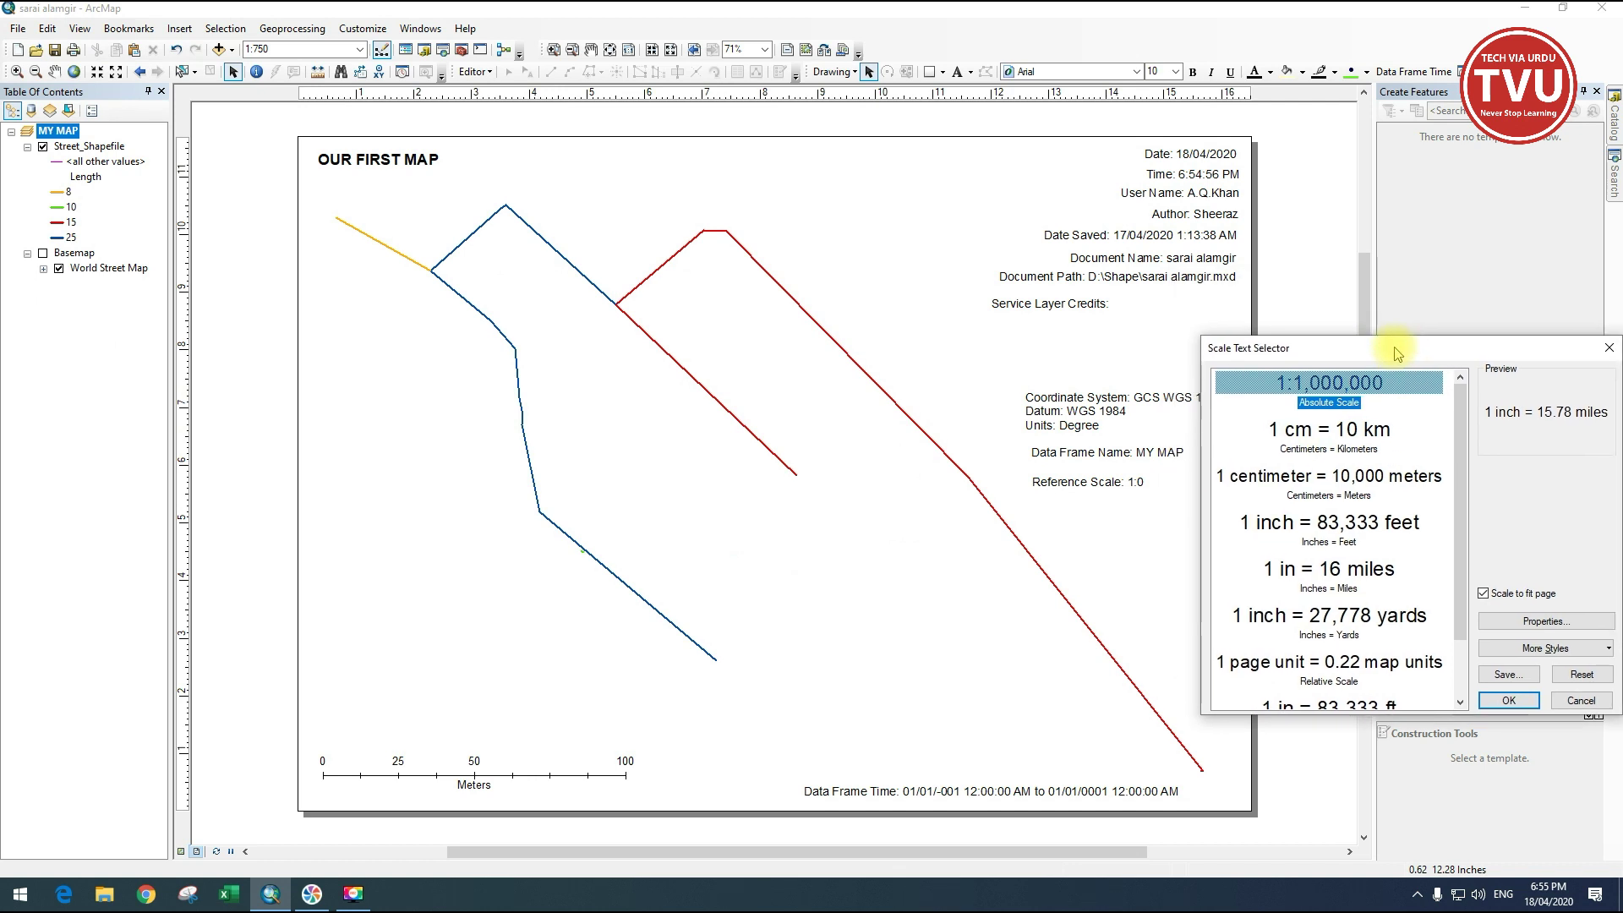
pyautogui.click(1325, 432)
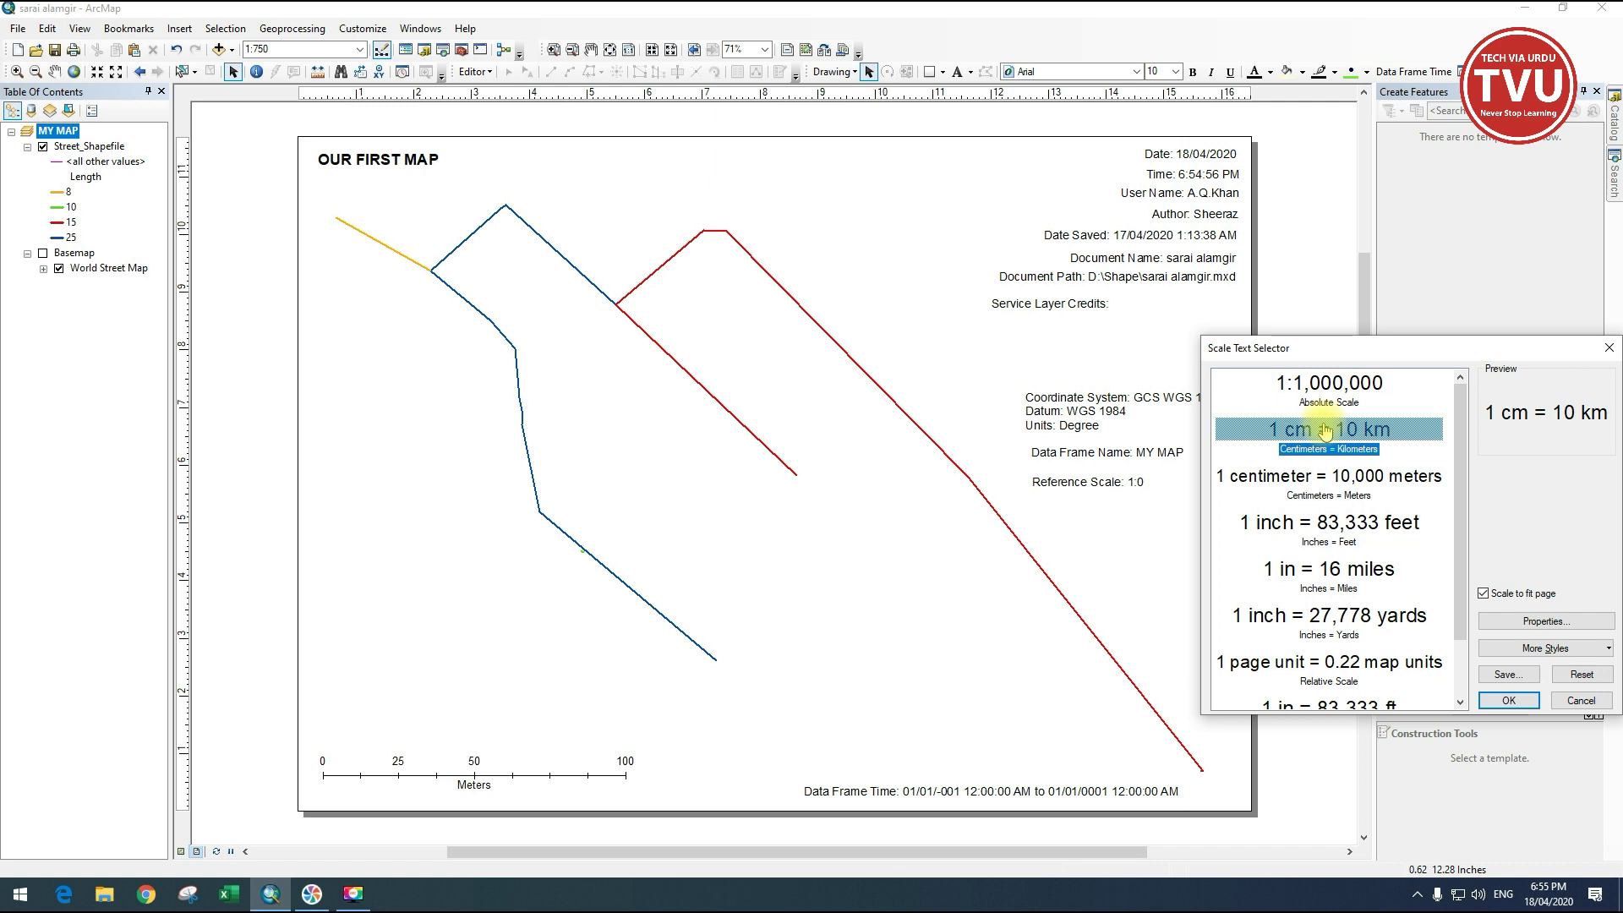
pyautogui.click(1508, 701)
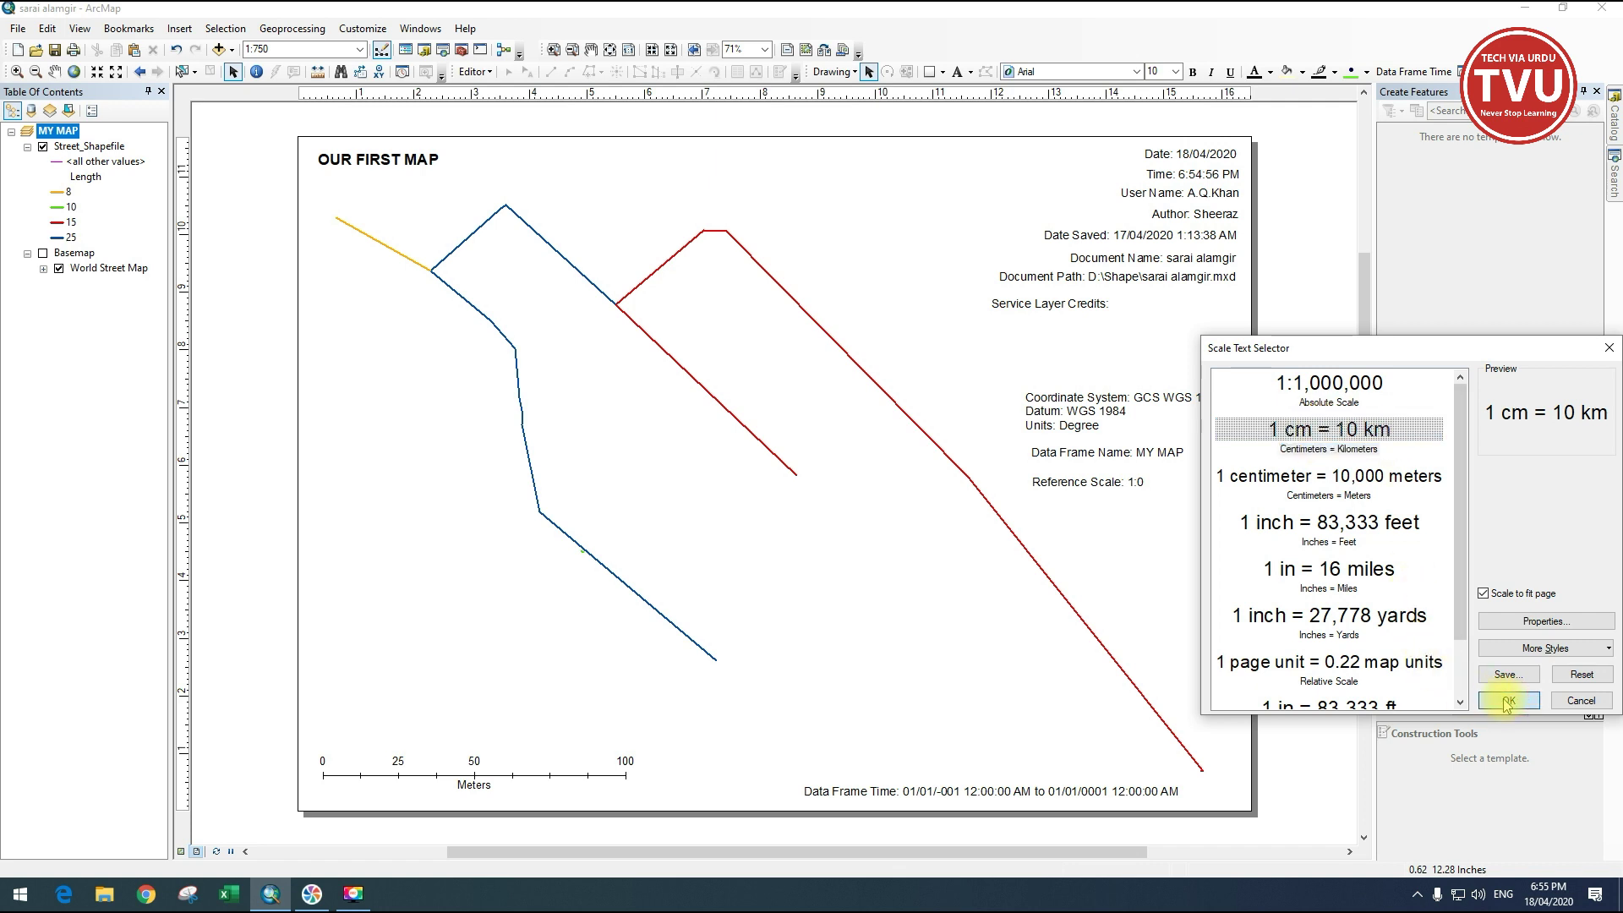
# Shrink the scale text and place it just above the scale bar in the page's lower-left corner.
pyautogui.moveTo(656, 489); pyautogui.dragTo(444, 564)
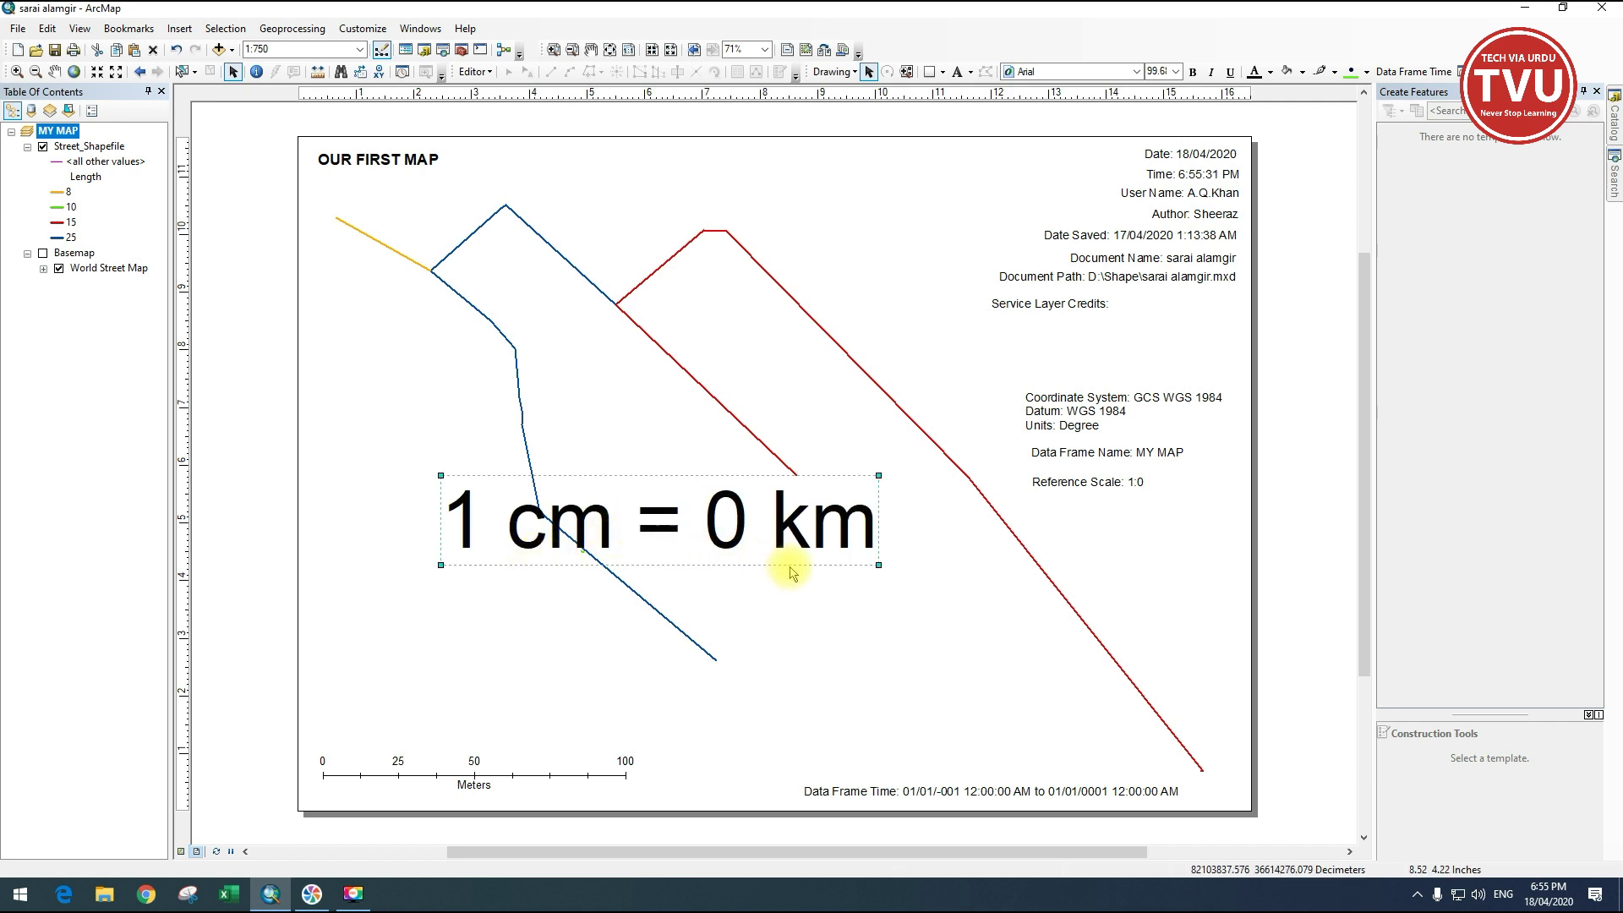
pyautogui.moveTo(880, 565); pyautogui.dragTo(622, 512)
pyautogui.moveTo(507, 511); pyautogui.dragTo(421, 750)
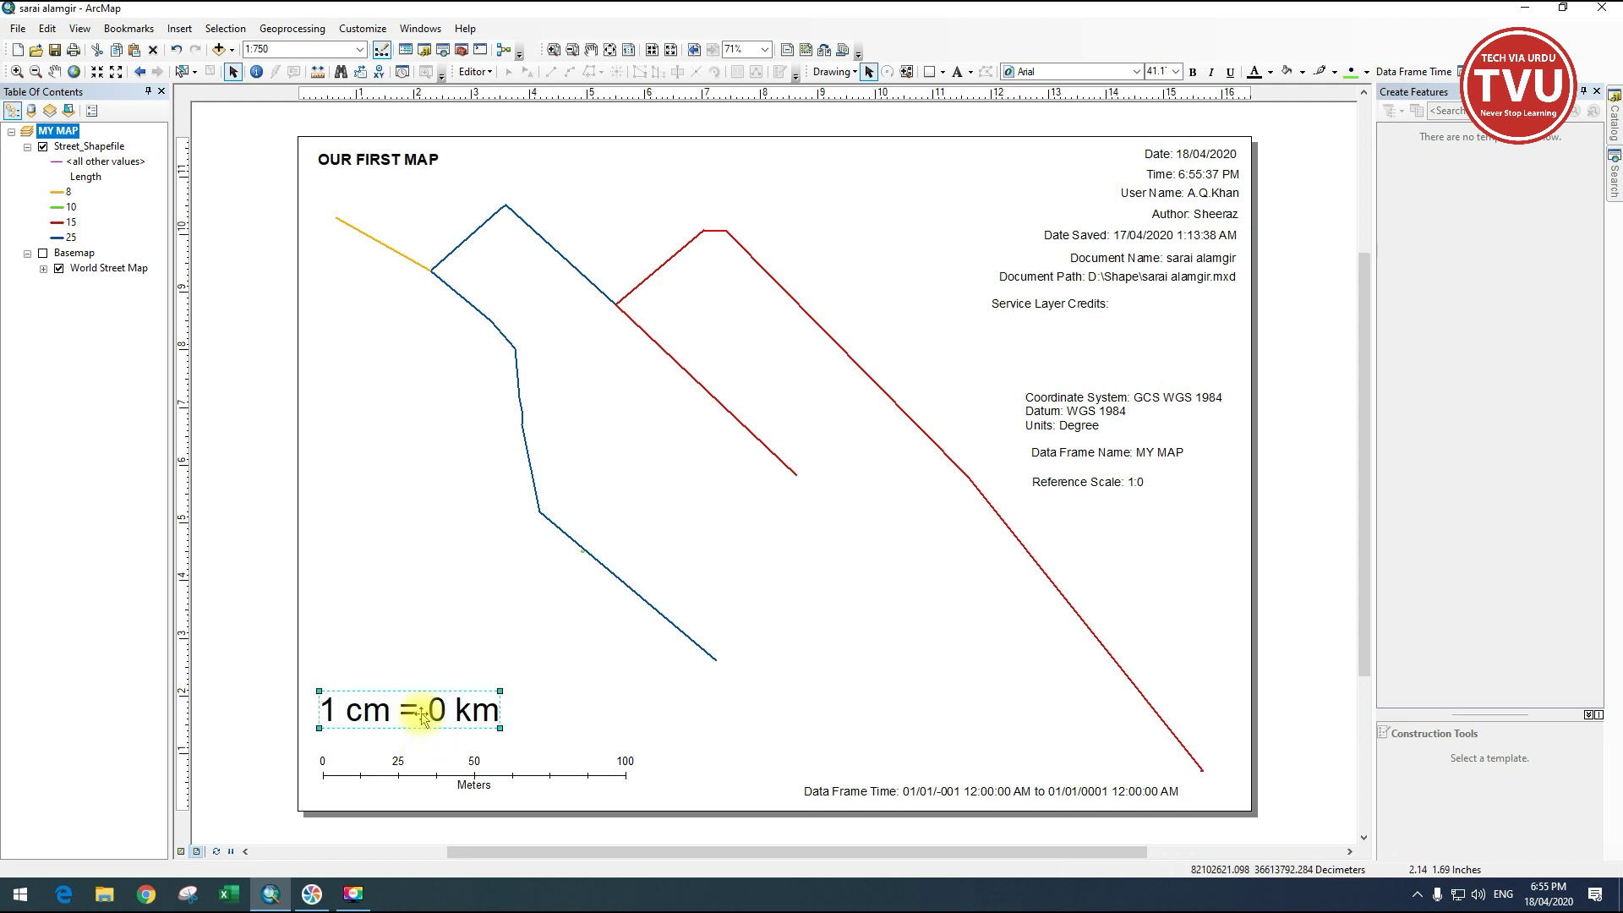
# Set the scale text's page units to Inches and its map units to Meters, and apply the change.
pyautogui.rightClick(423, 715)
pyautogui.click(469, 709)
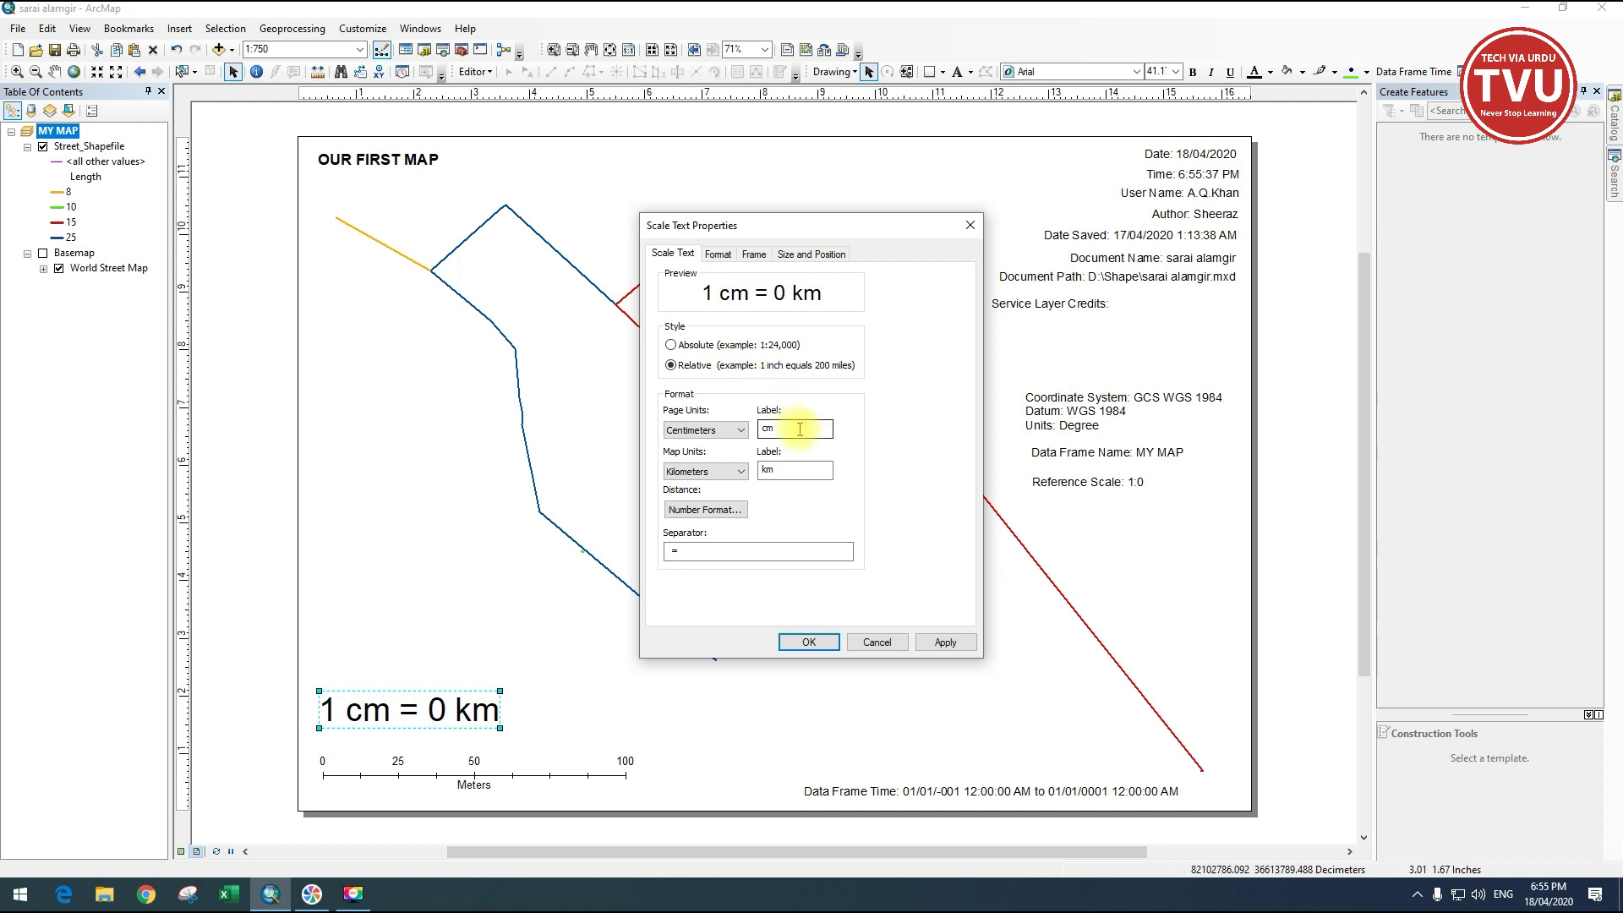
pyautogui.click(730, 442)
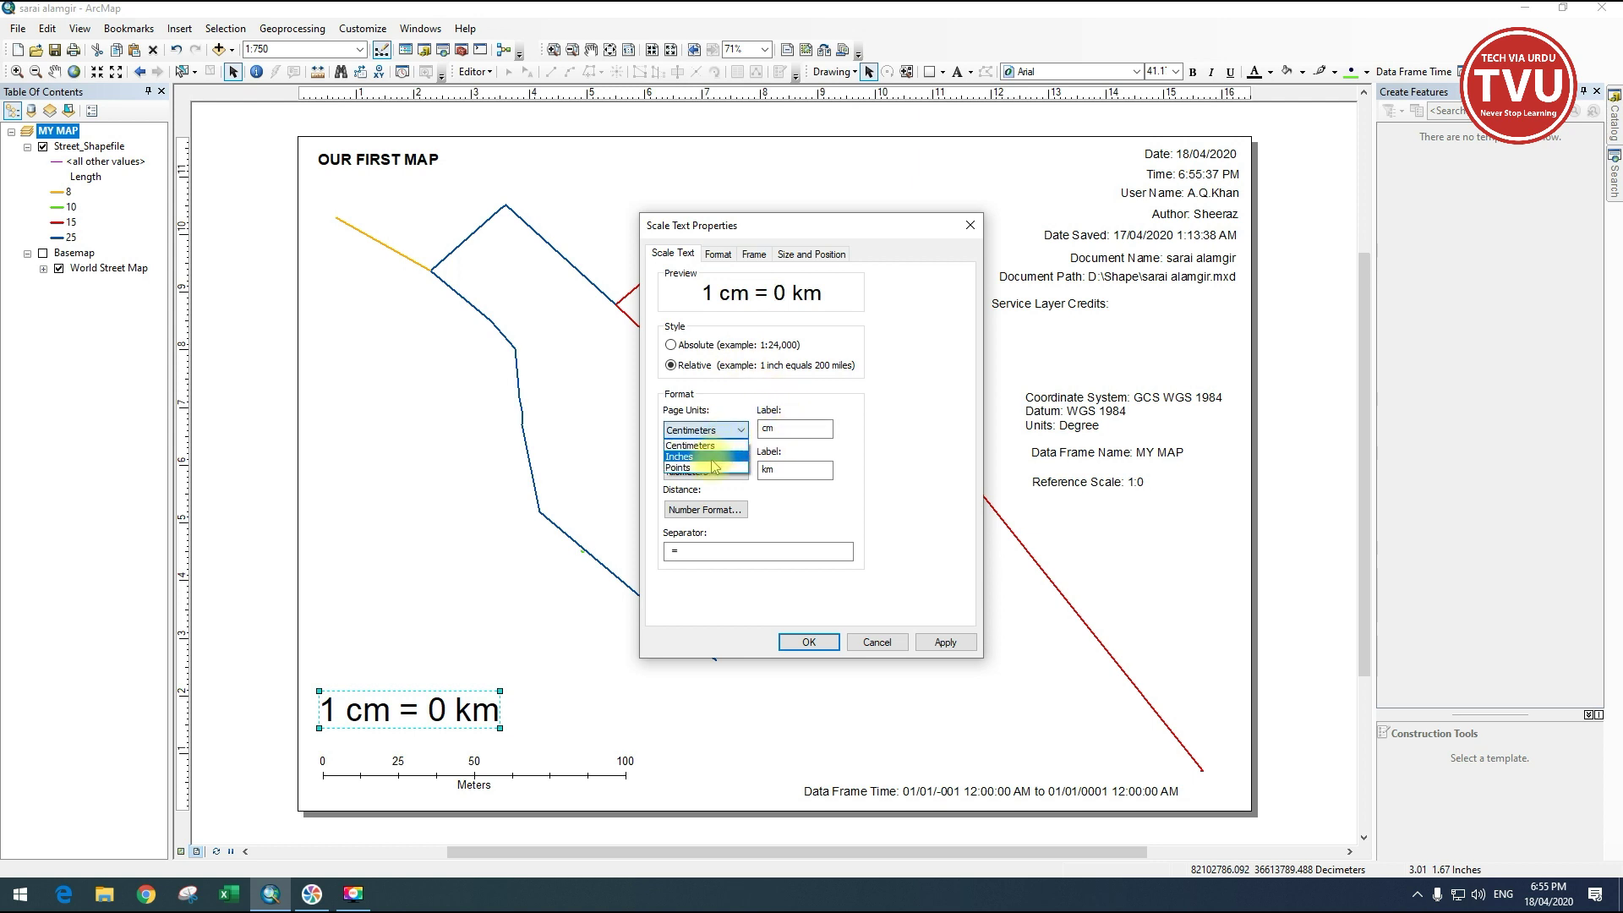
pyautogui.click(712, 458)
pyautogui.click(706, 471)
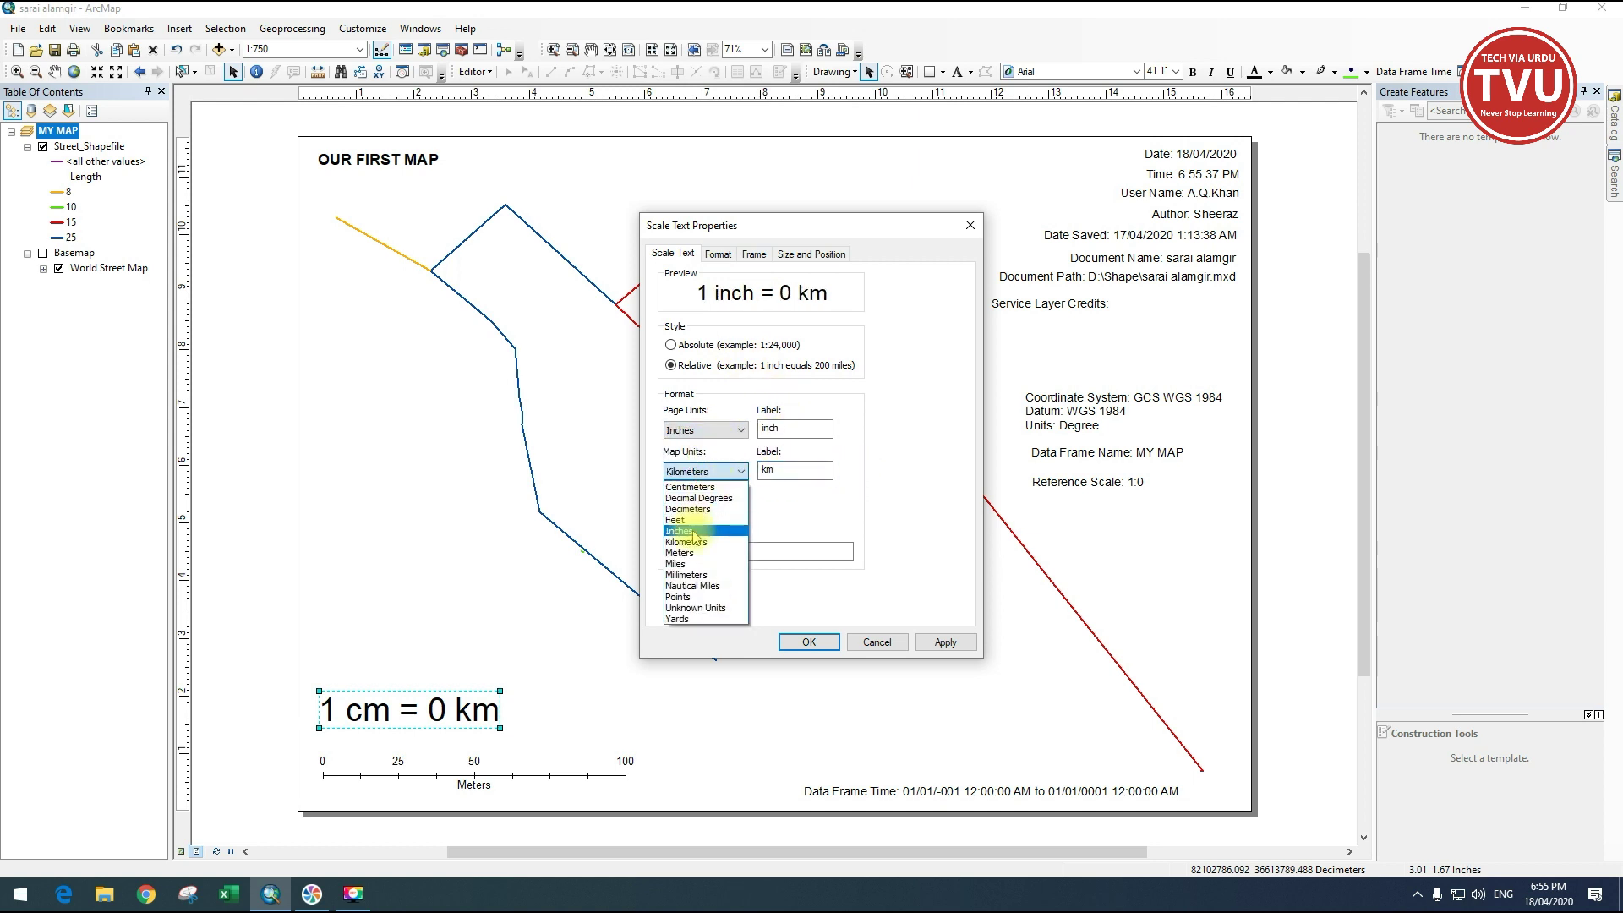
pyautogui.click(681, 553)
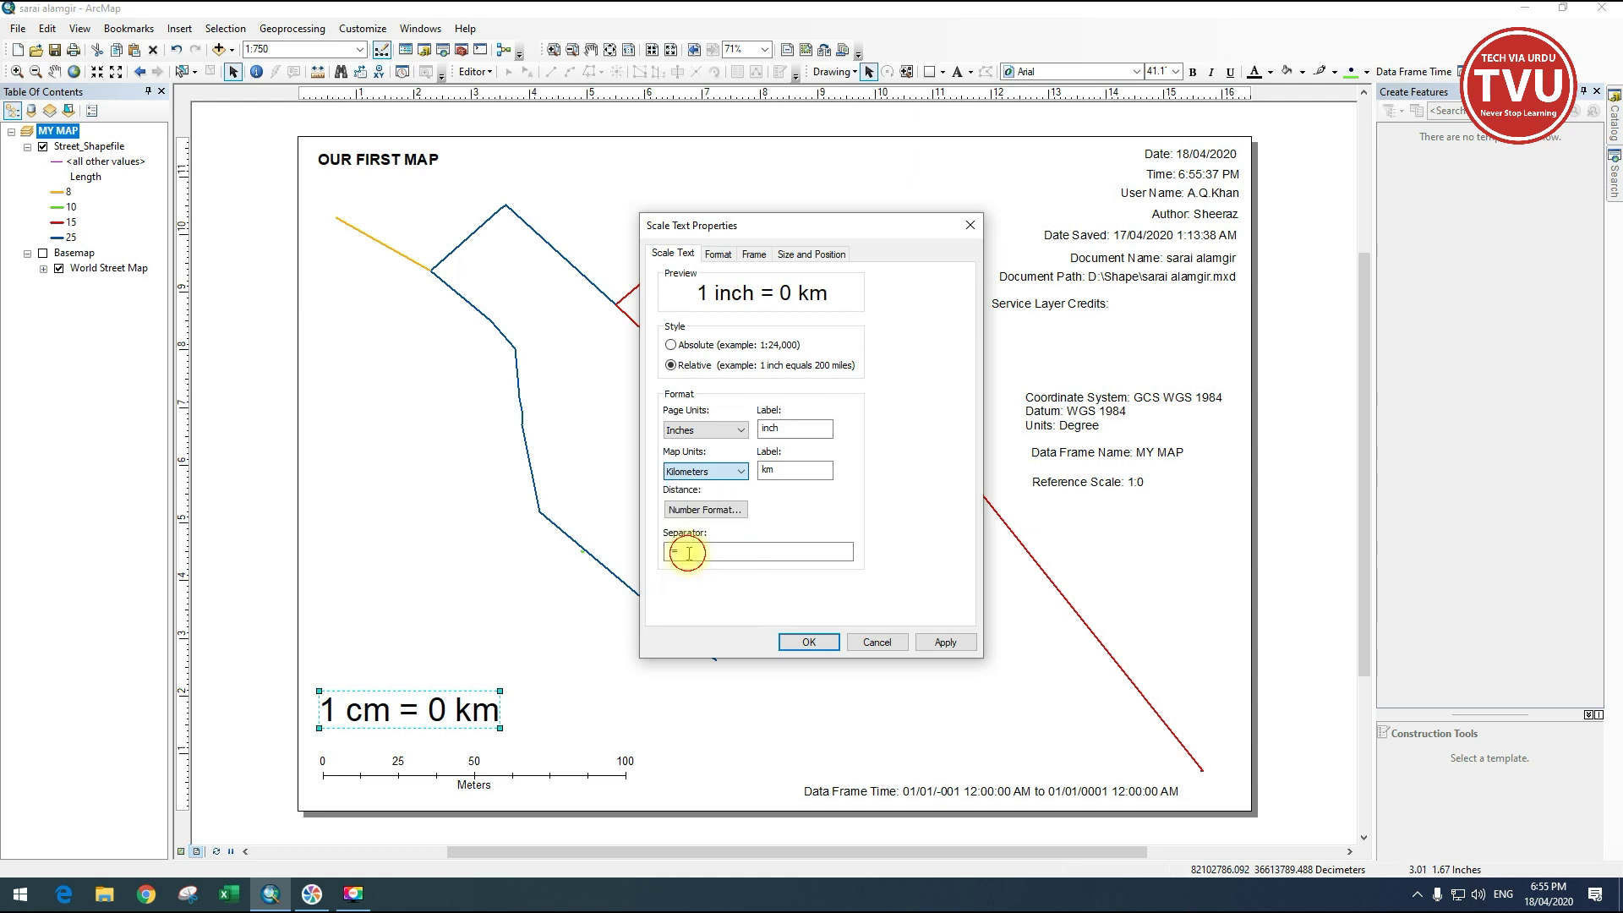
pyautogui.click(949, 645)
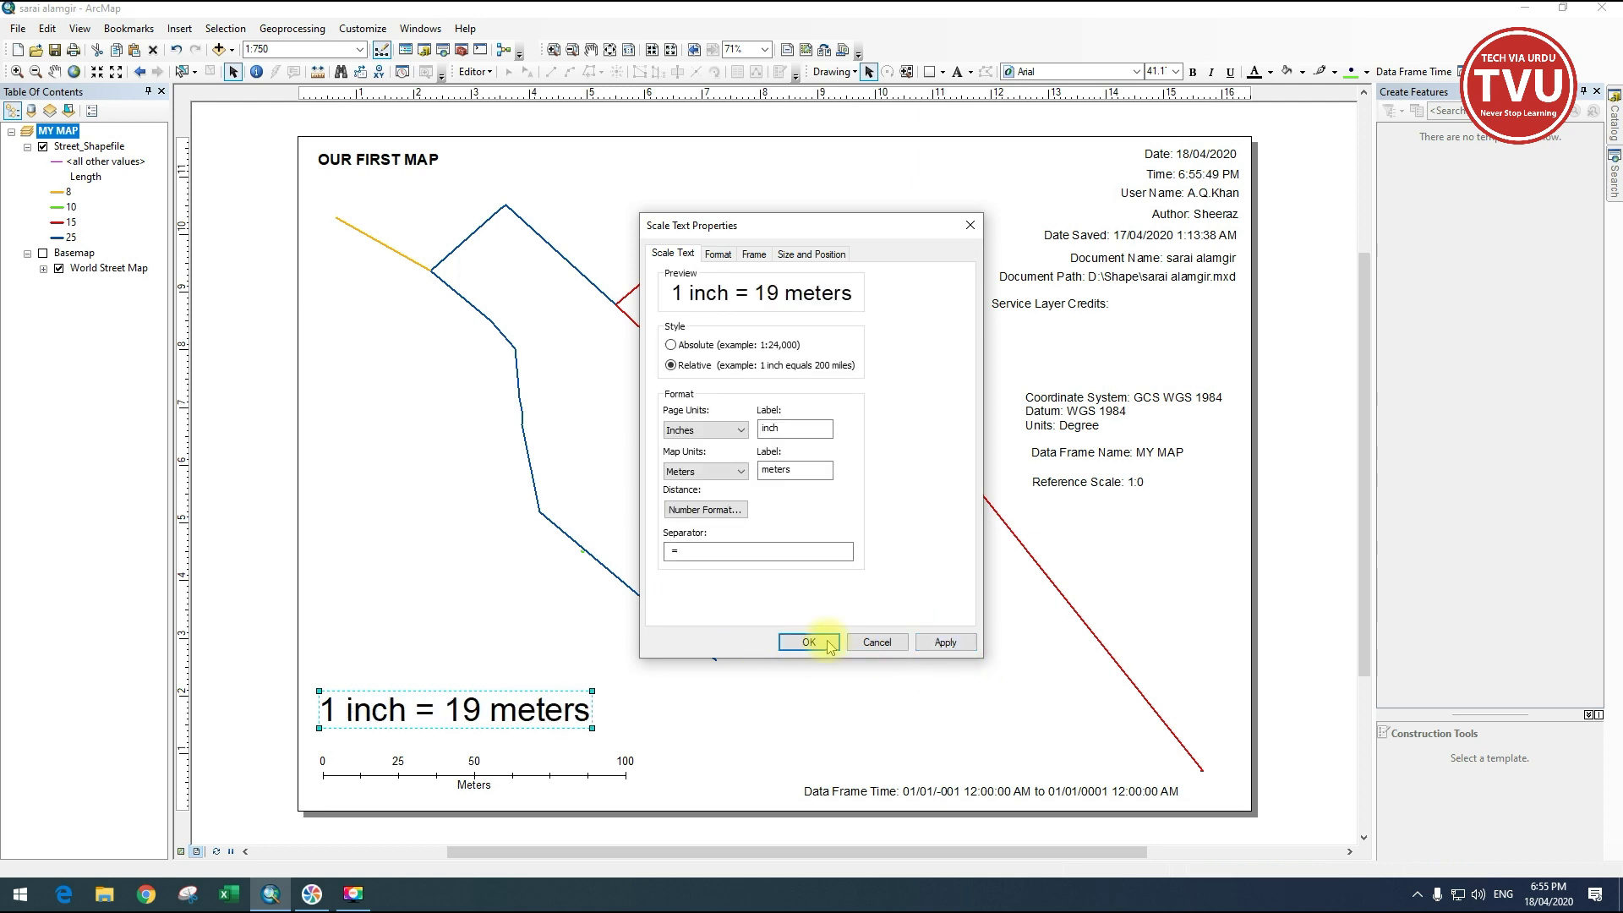
# Set the scale text's page units to Centimeters and close its properties.
pyautogui.click(725, 430)
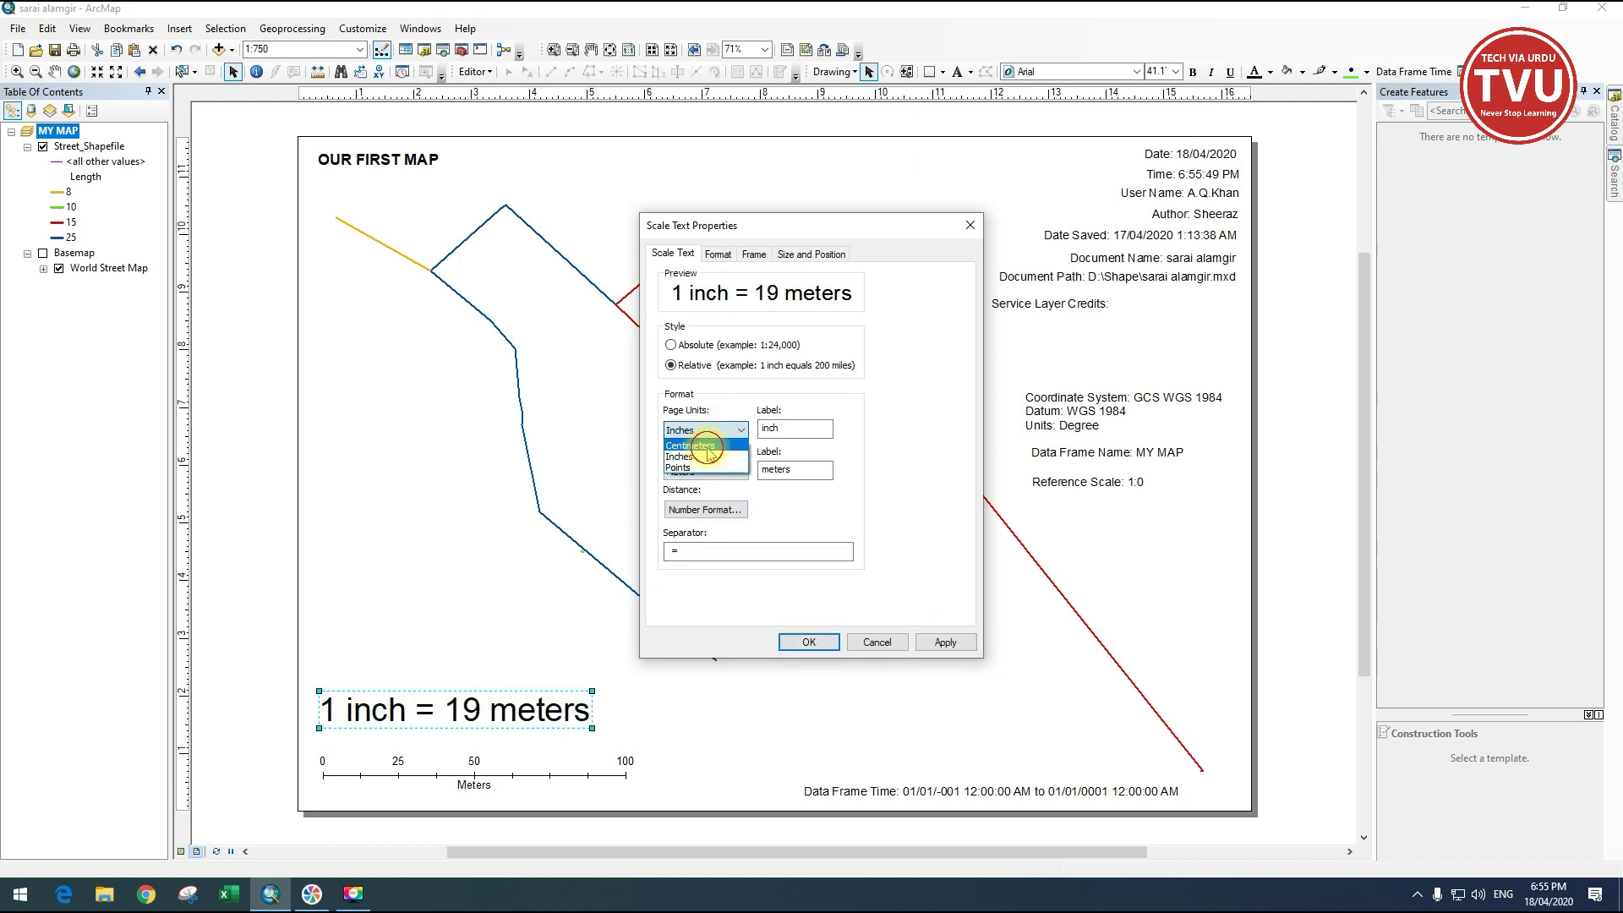
pyautogui.click(703, 449)
pyautogui.click(947, 643)
pyautogui.click(808, 641)
pyautogui.click(252, 693)
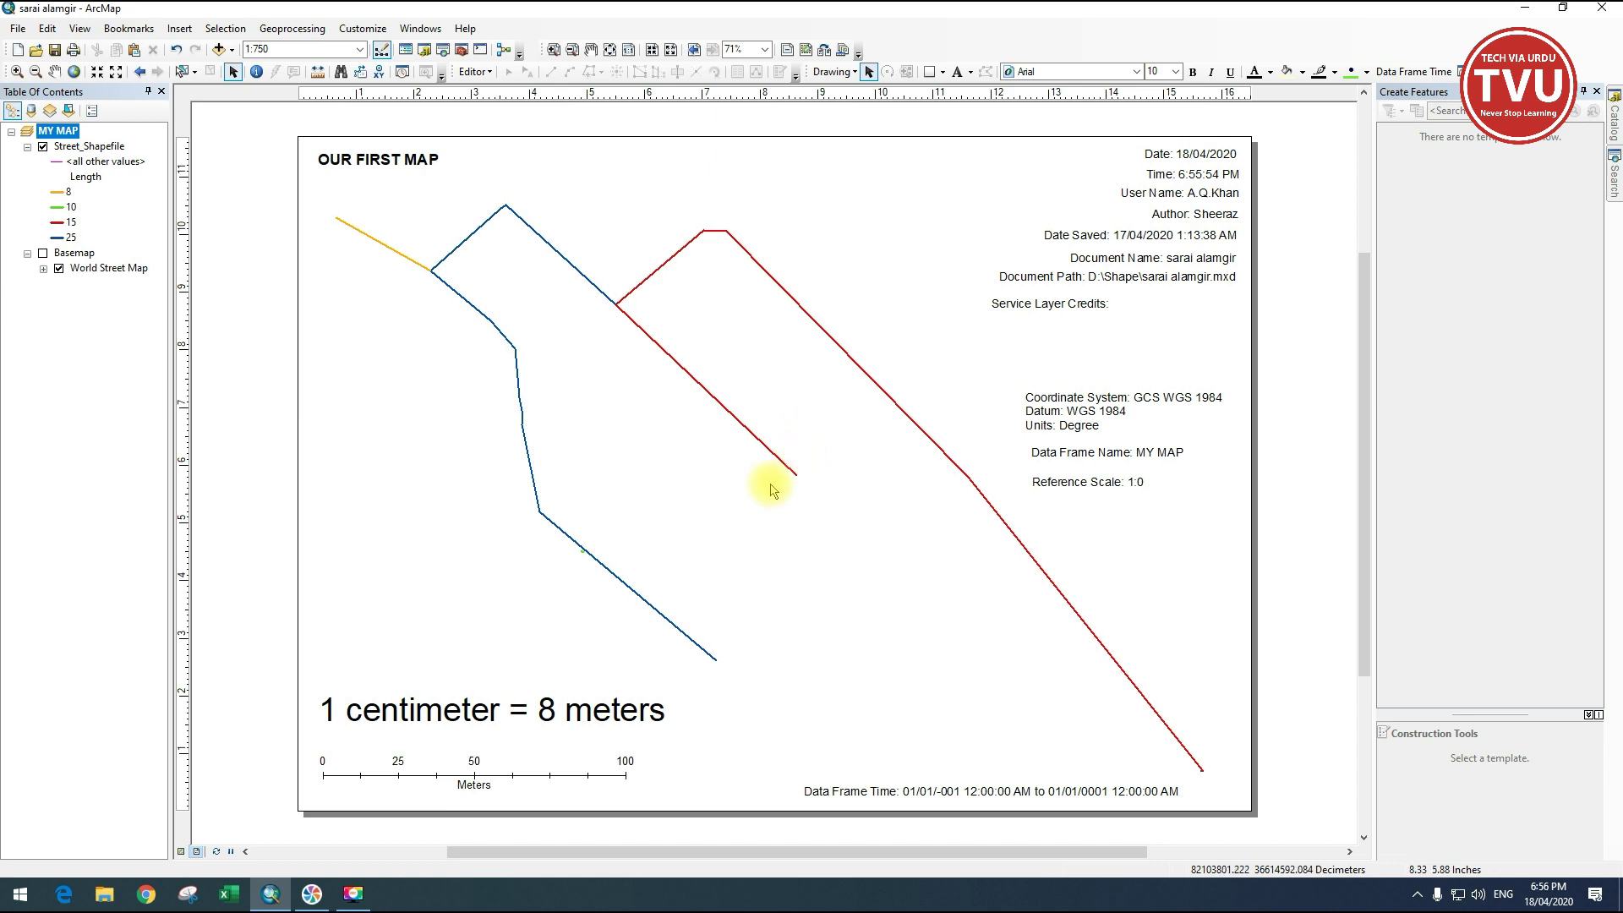
pyautogui.click(592, 714)
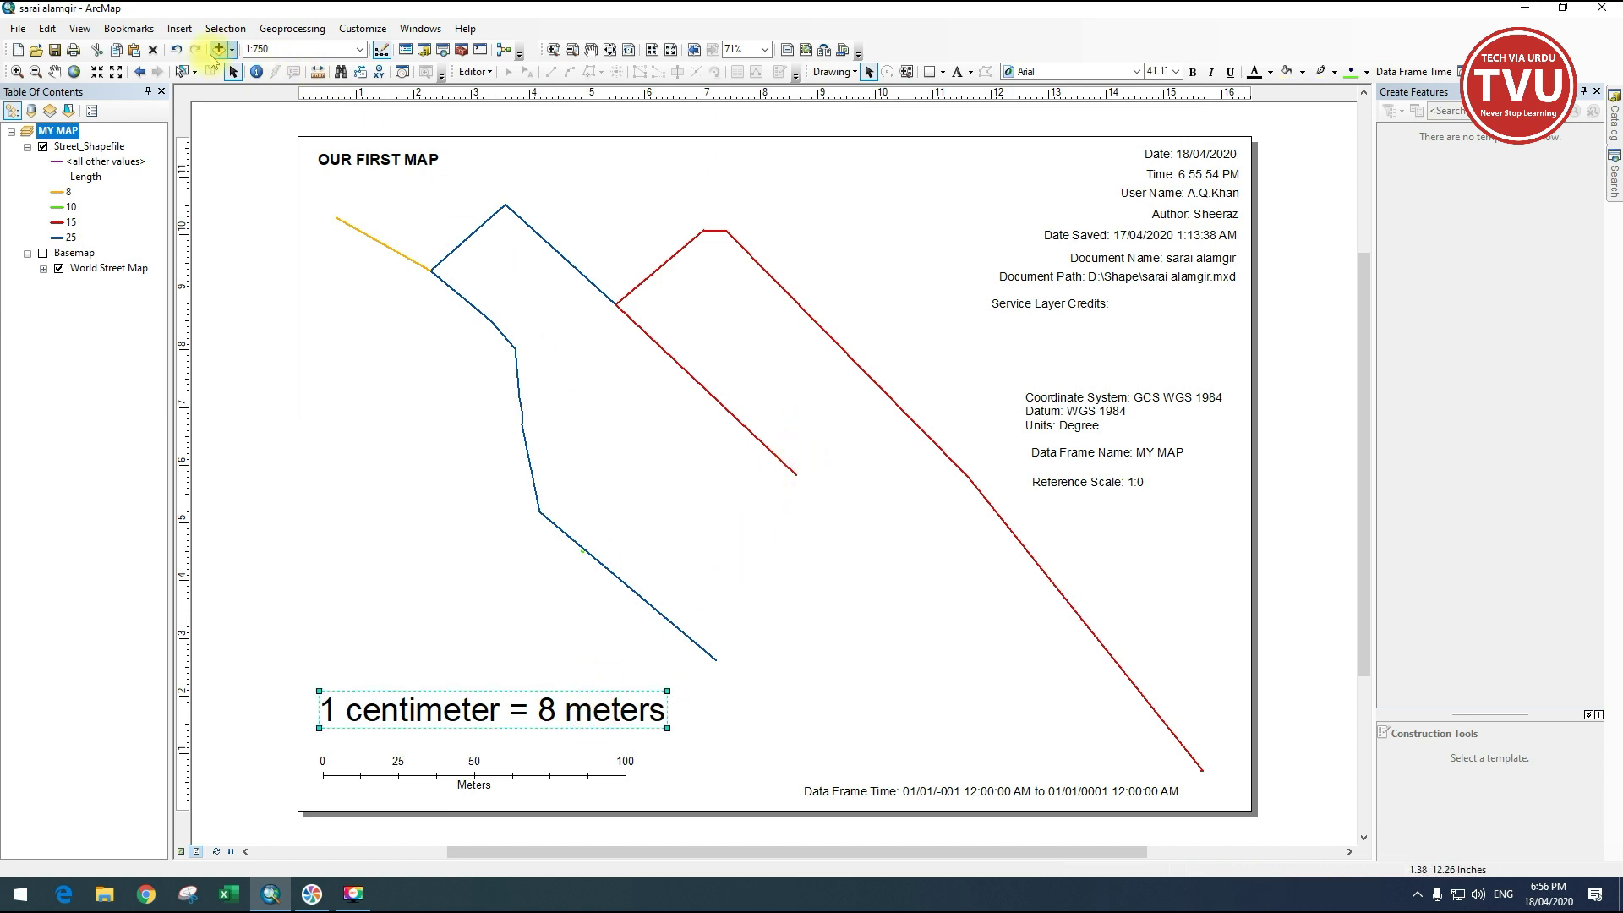
# Insert the globe picture file "images" from the Desktop onto the layout page.
pyautogui.click(190, 35)
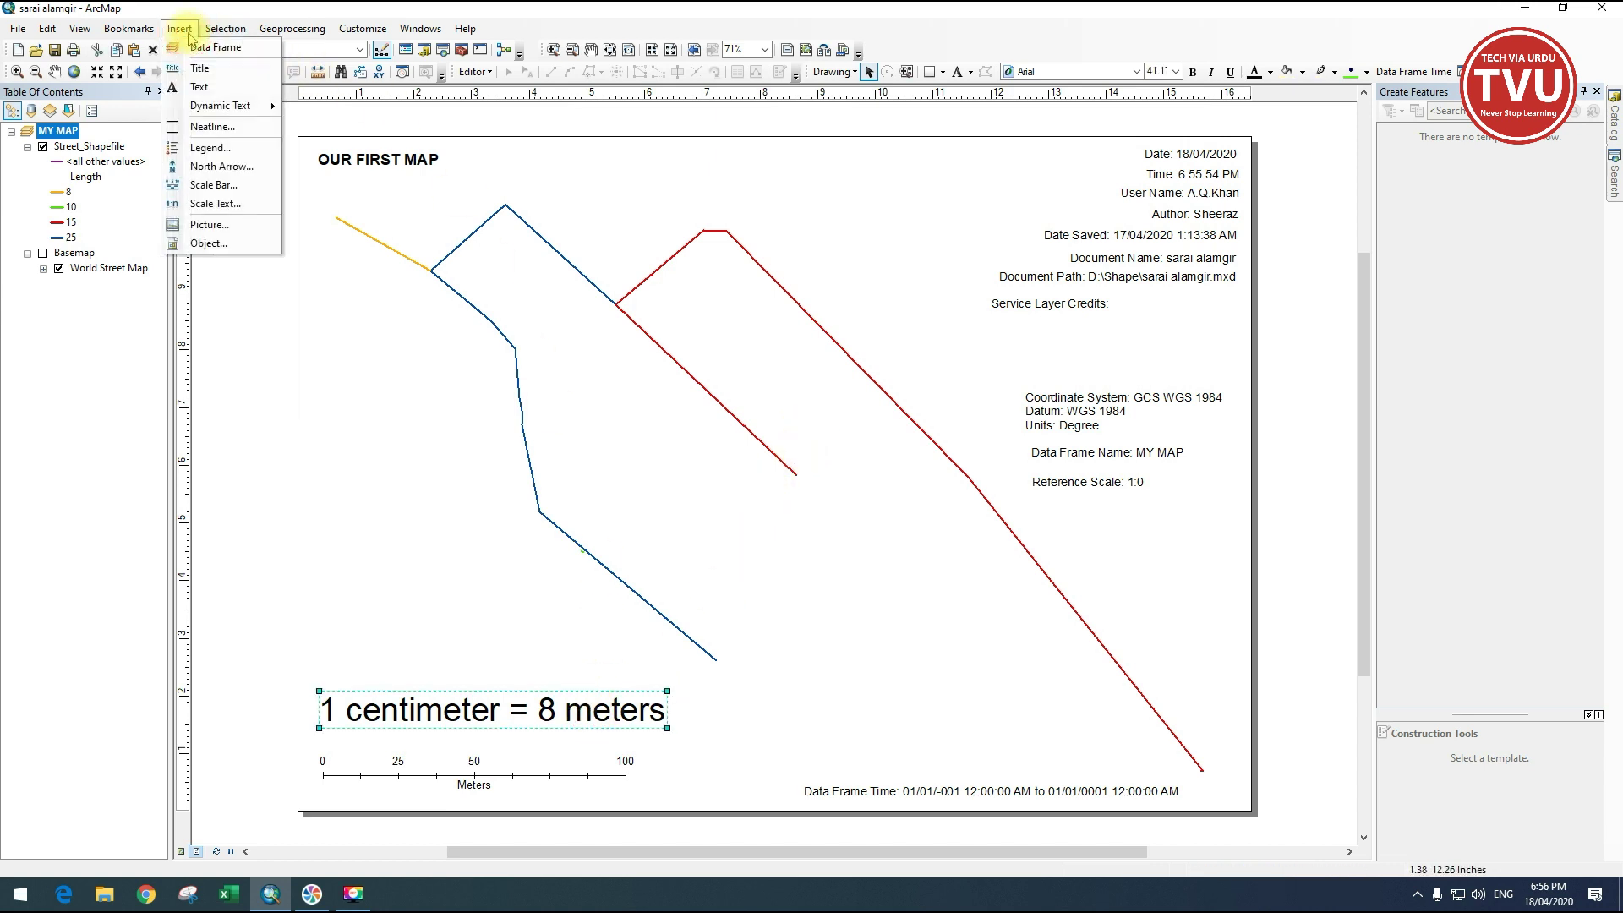
pyautogui.click(200, 226)
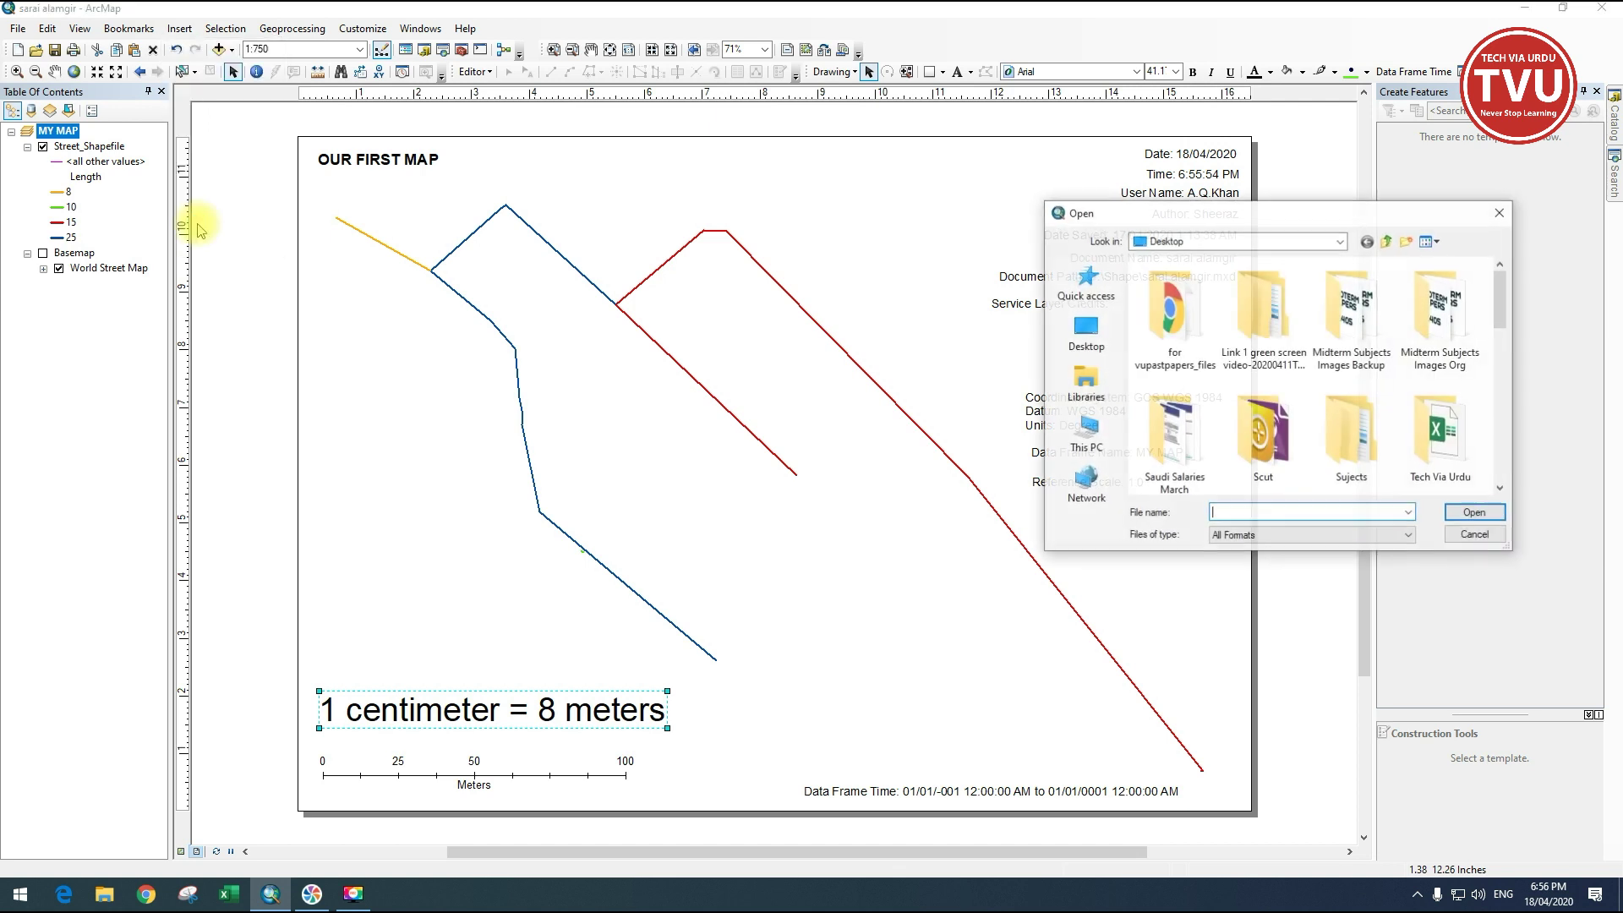
pyautogui.moveTo(1502, 297); pyautogui.dragTo(1493, 414)
pyautogui.click(1263, 380)
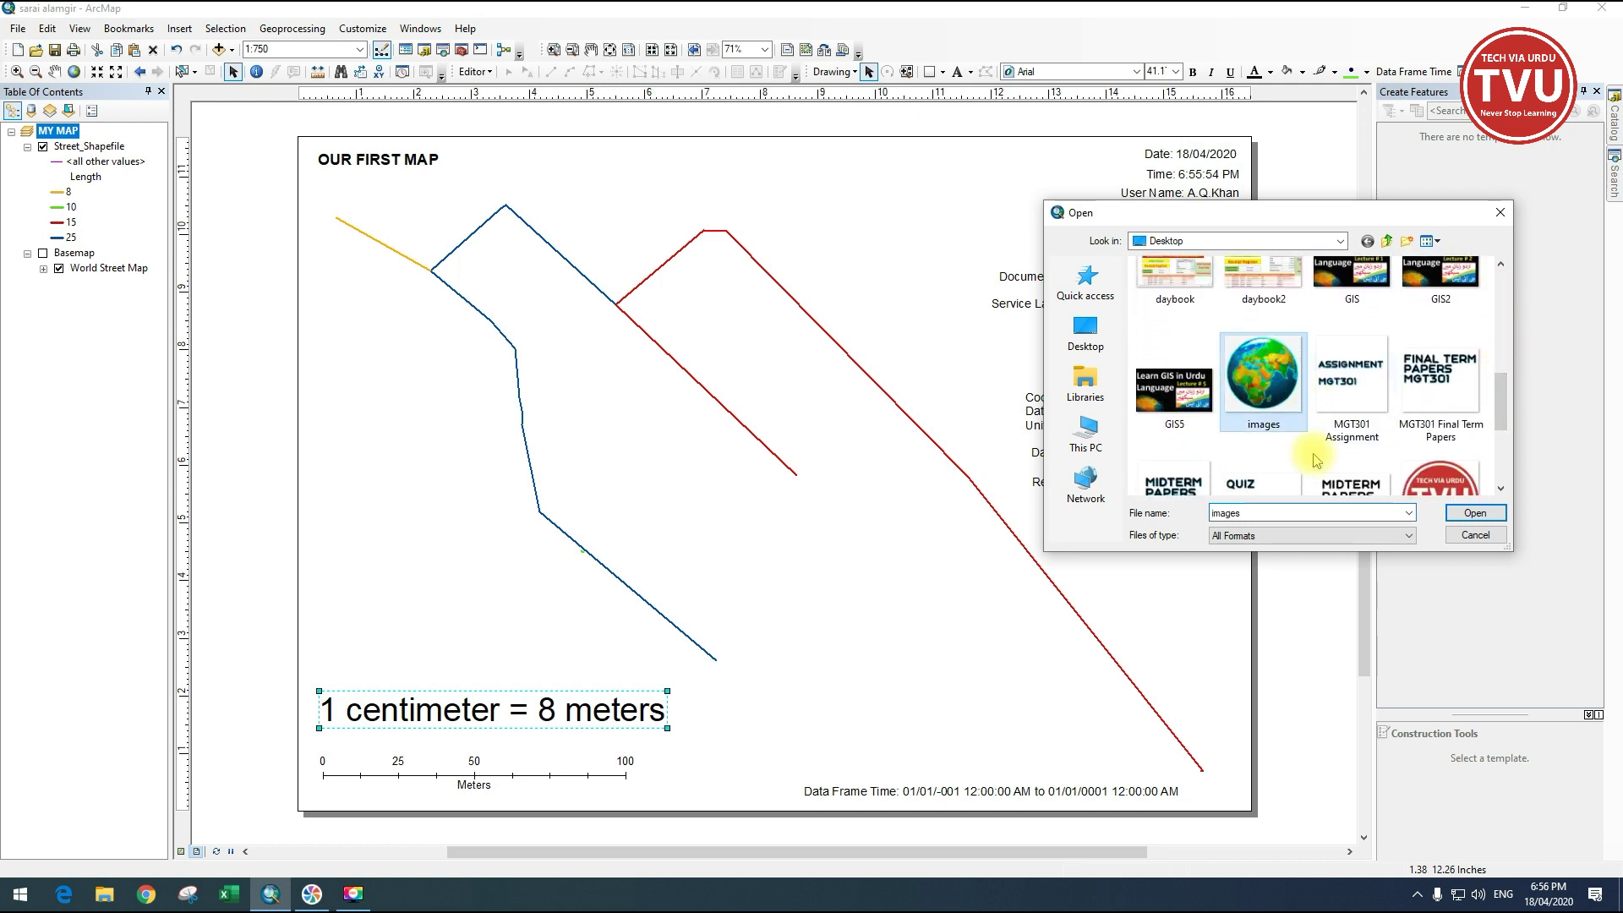
pyautogui.click(1475, 513)
# Place the globe picture just above the scale text near the map's left edge and shrink it.
pyautogui.moveTo(745, 496); pyautogui.dragTo(354, 629)
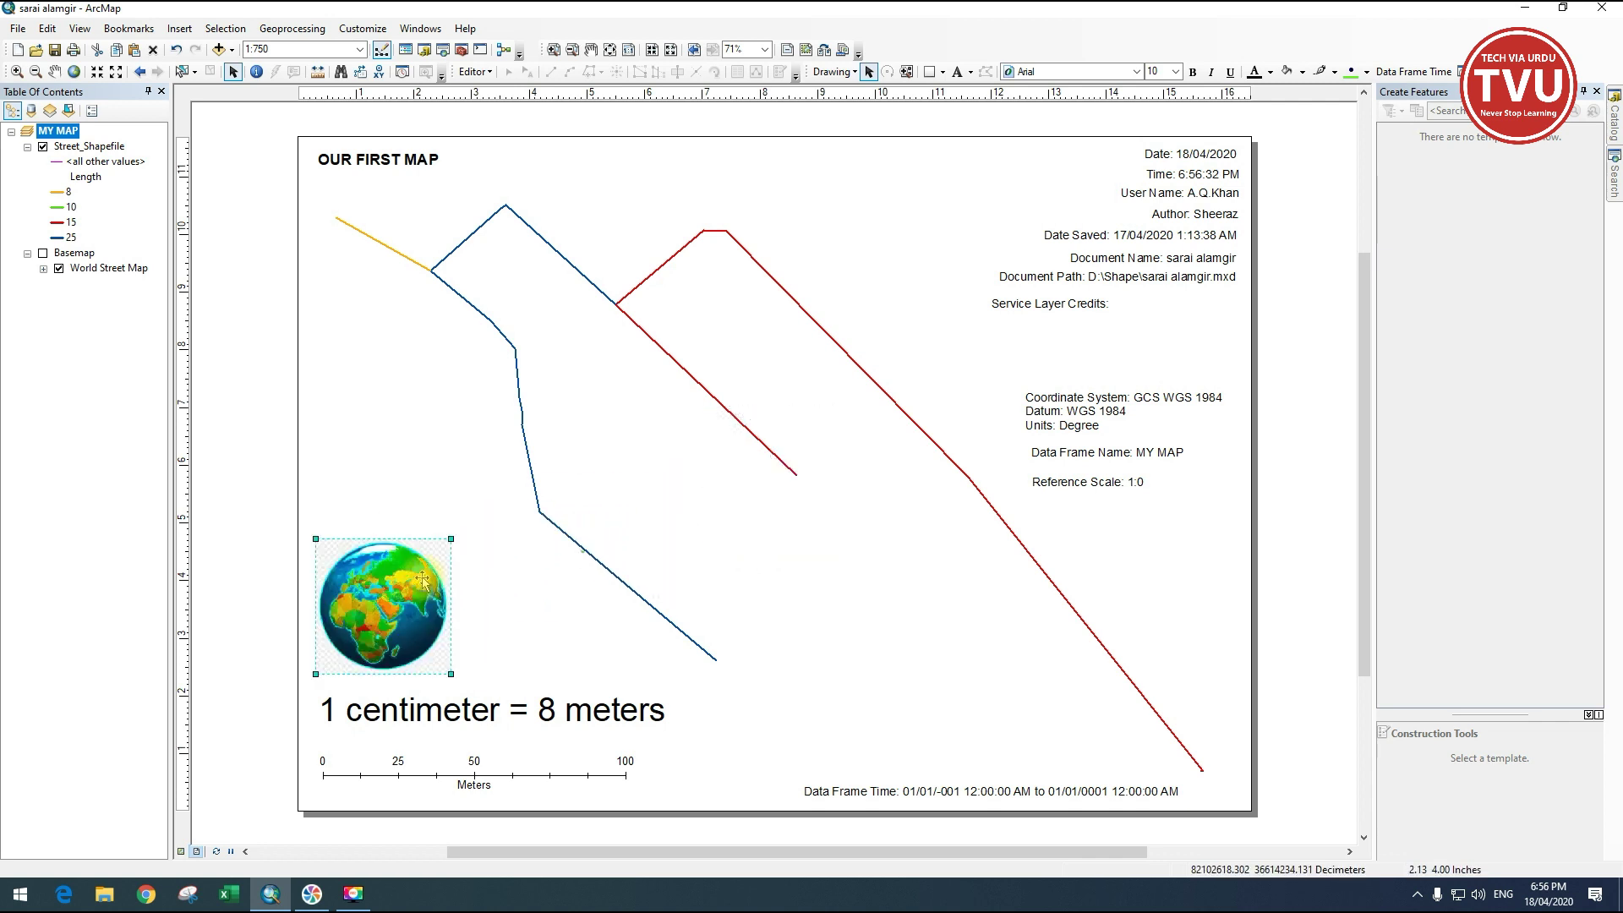
pyautogui.moveTo(447, 541); pyautogui.dragTo(406, 584)
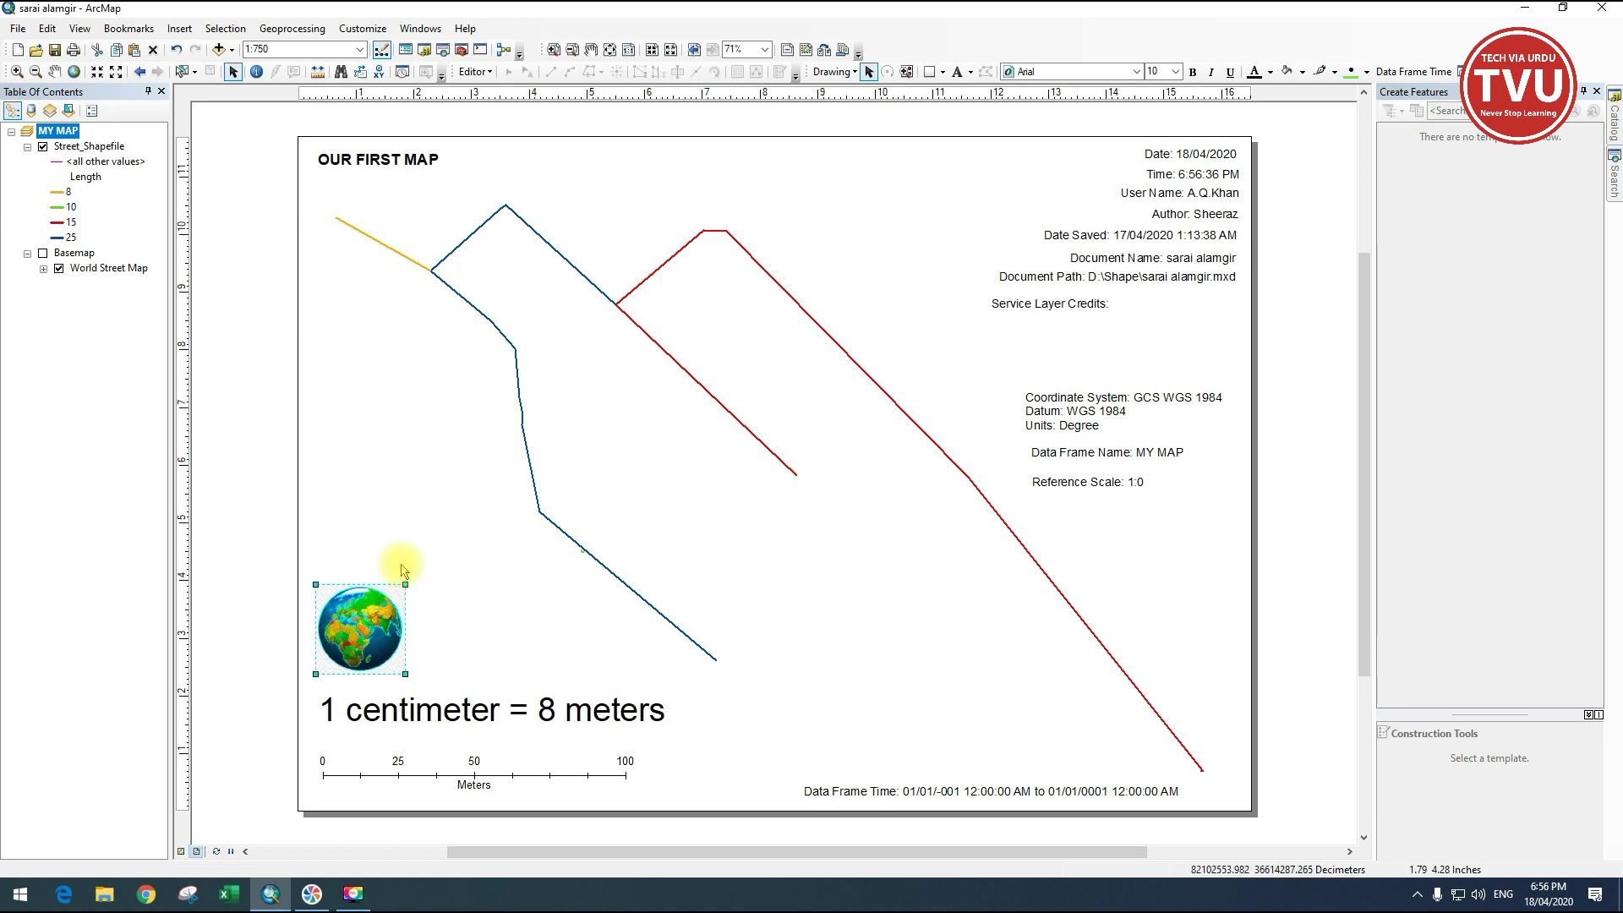
pyautogui.moveTo(352, 631); pyautogui.dragTo(362, 635)
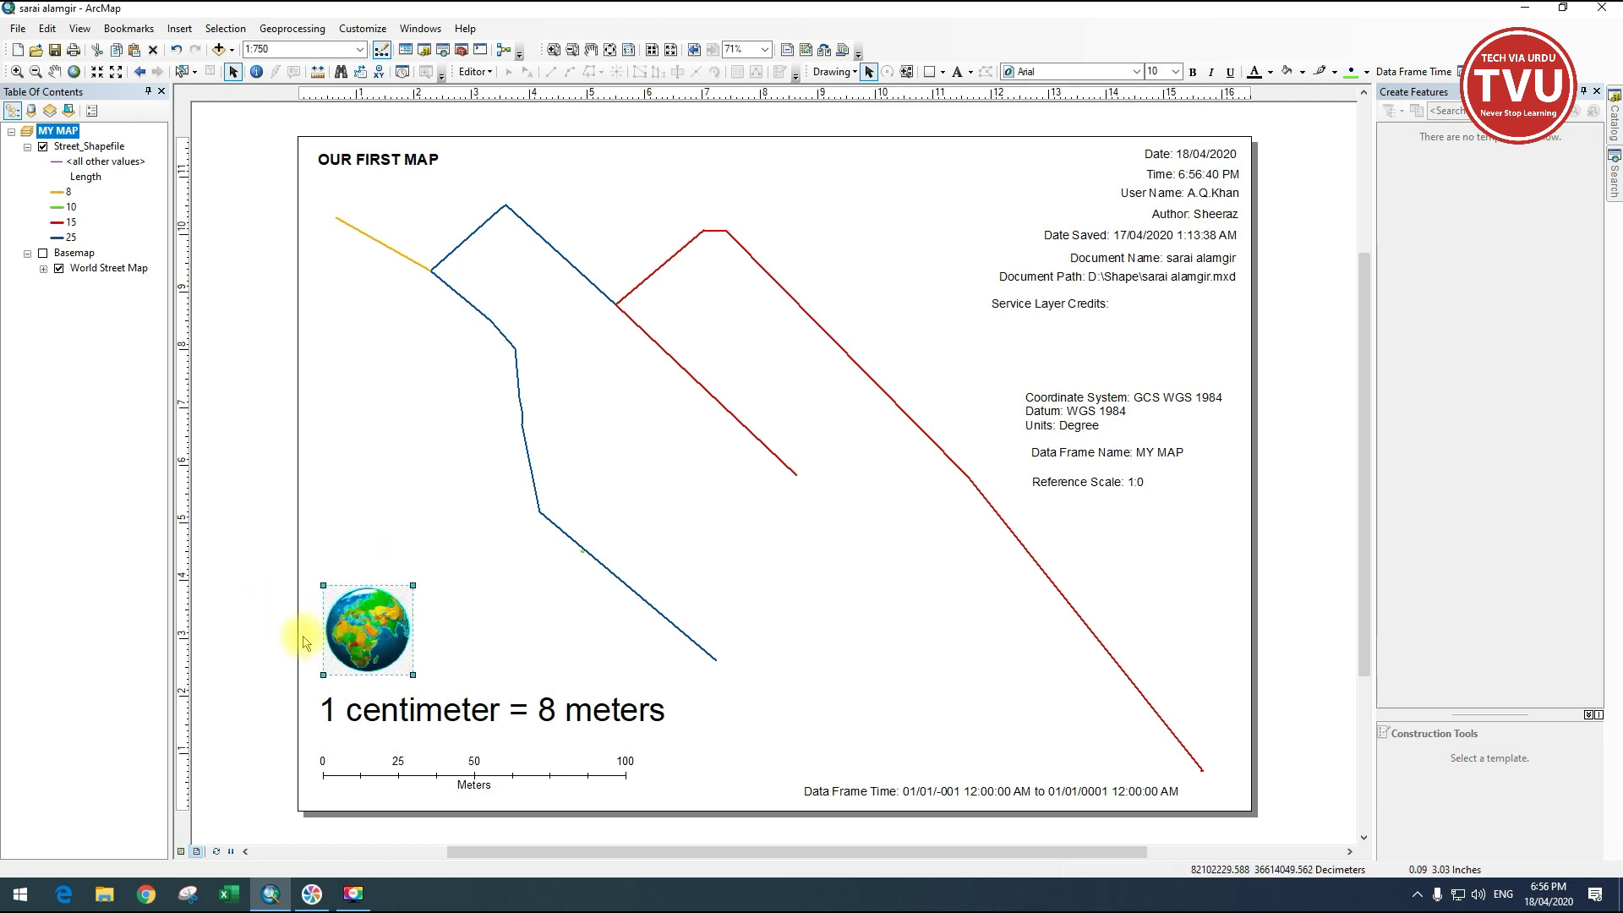
pyautogui.click(272, 628)
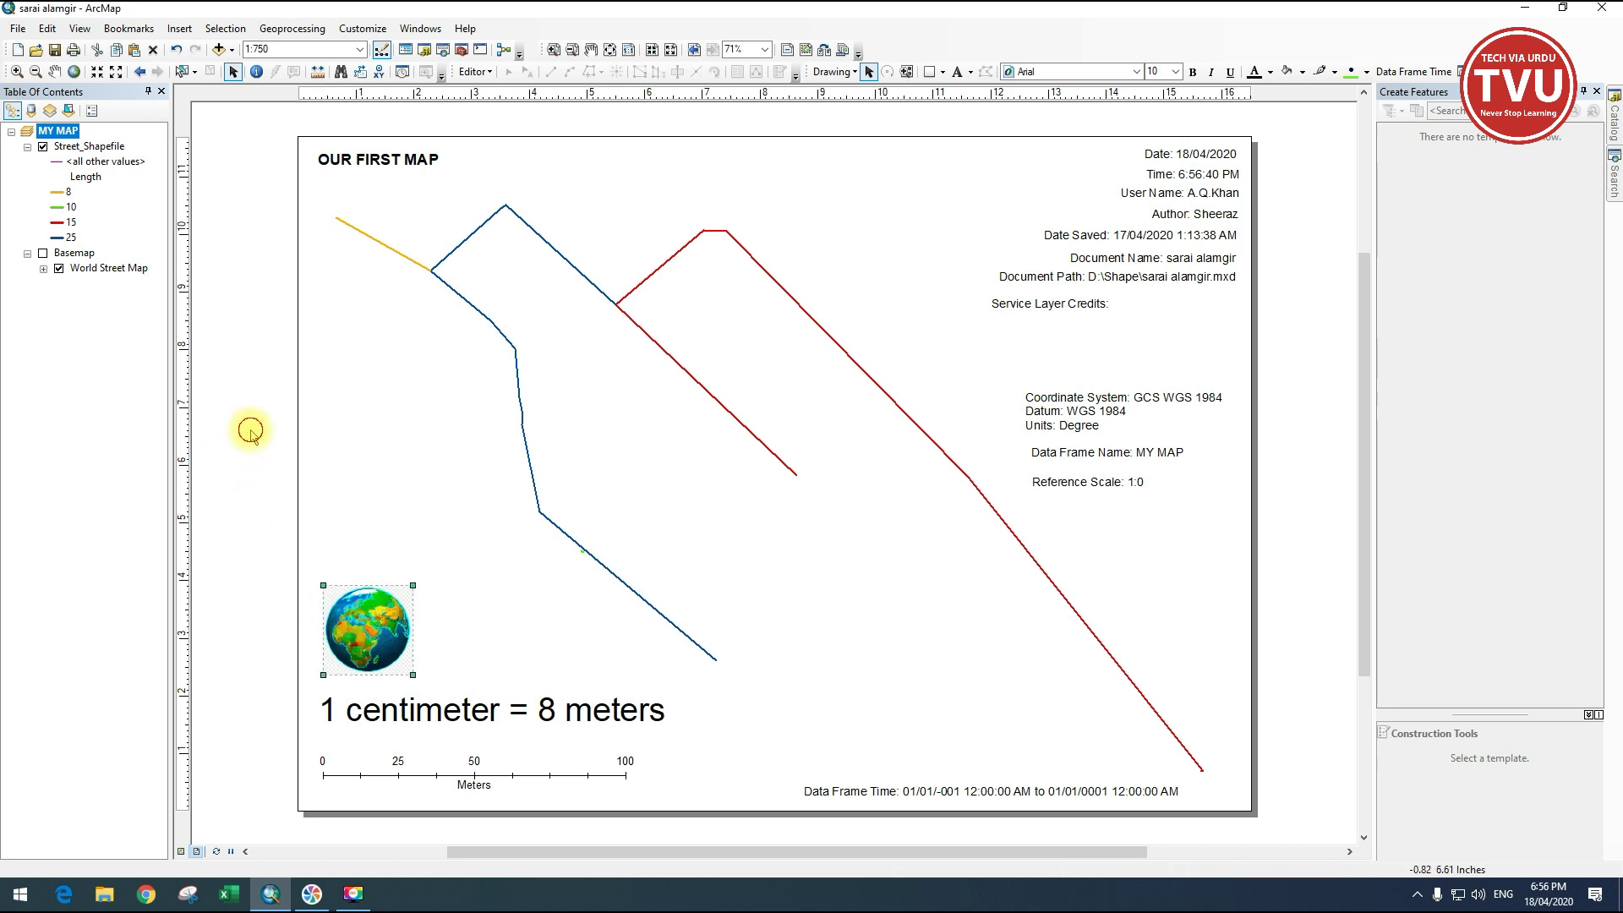
# Browse the object types that can be newly created and inserted on the layout page.
pyautogui.click(180, 29)
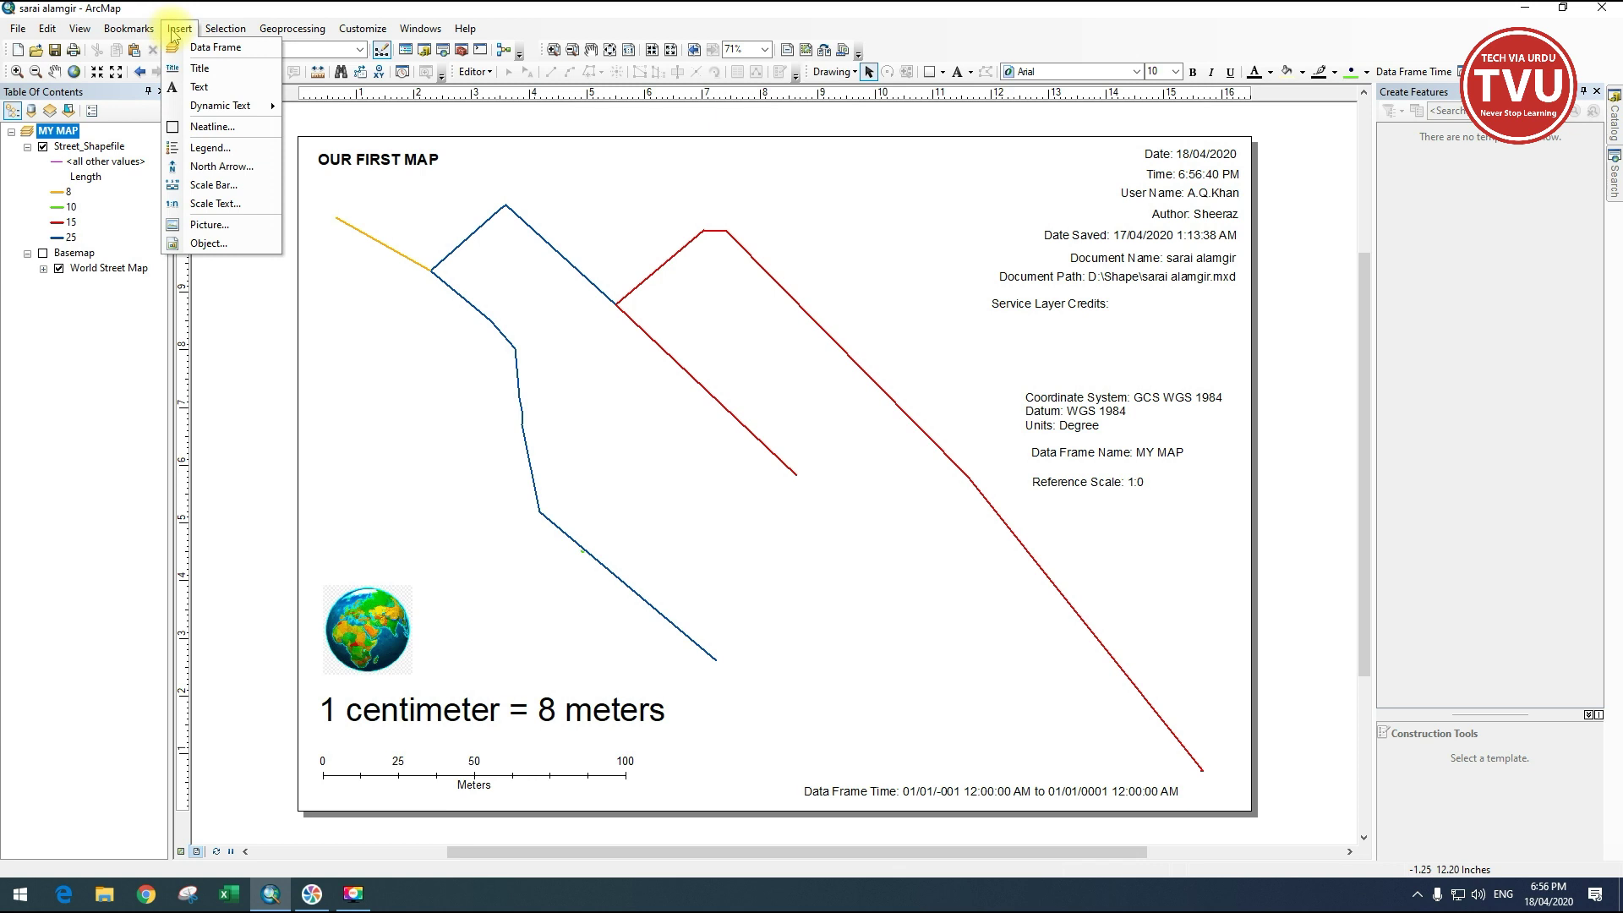
pyautogui.click(209, 243)
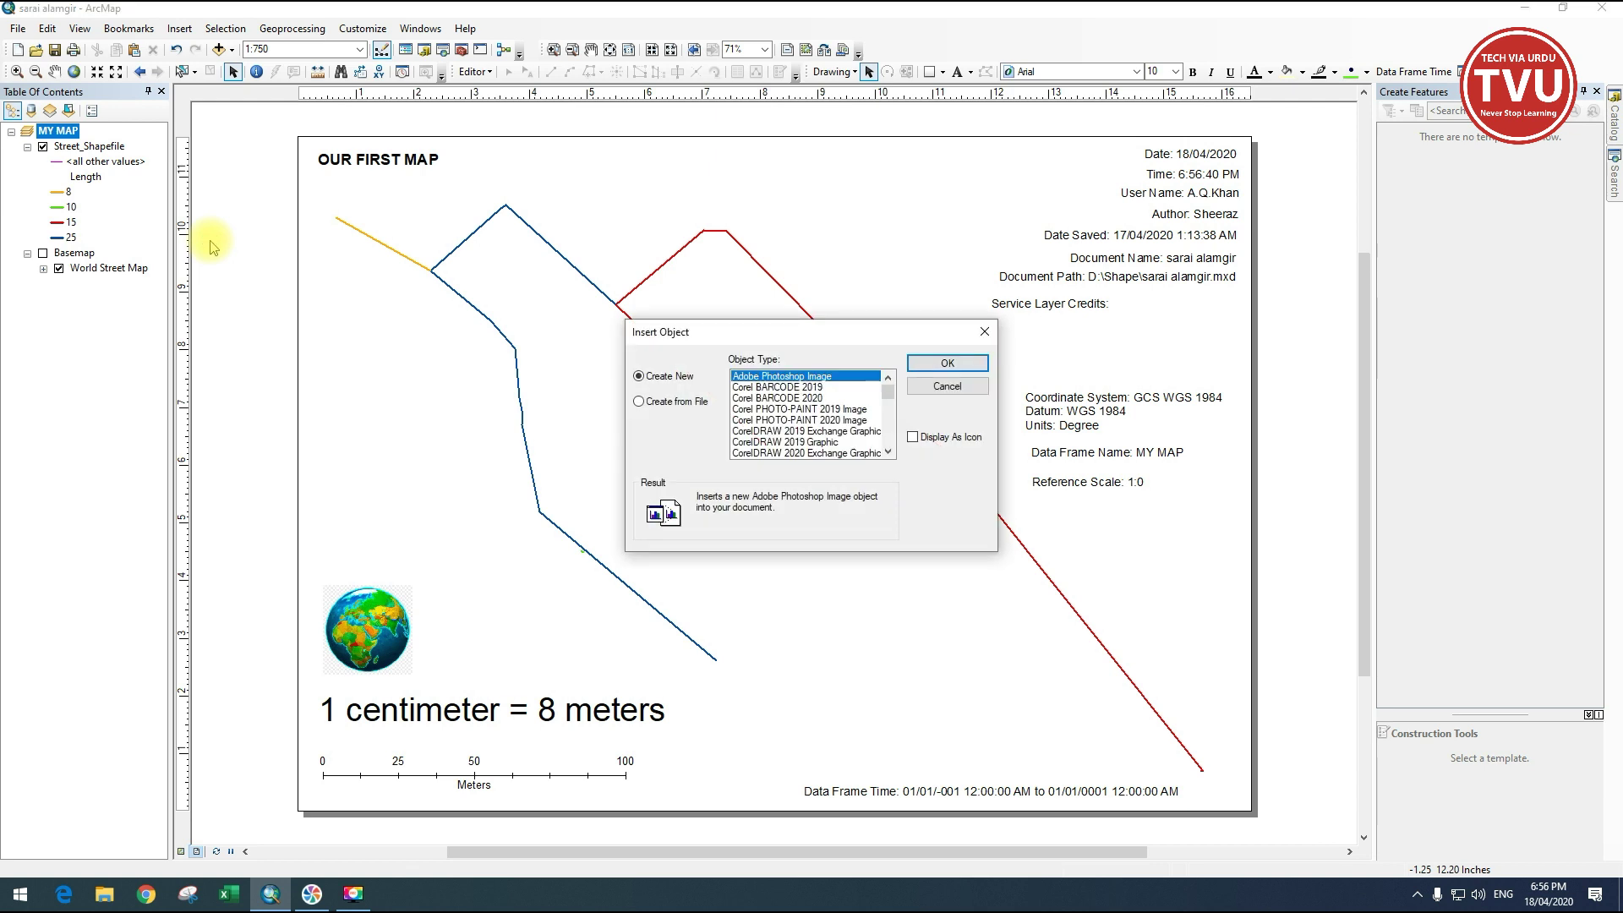
pyautogui.moveTo(888, 391); pyautogui.dragTo(890, 423)
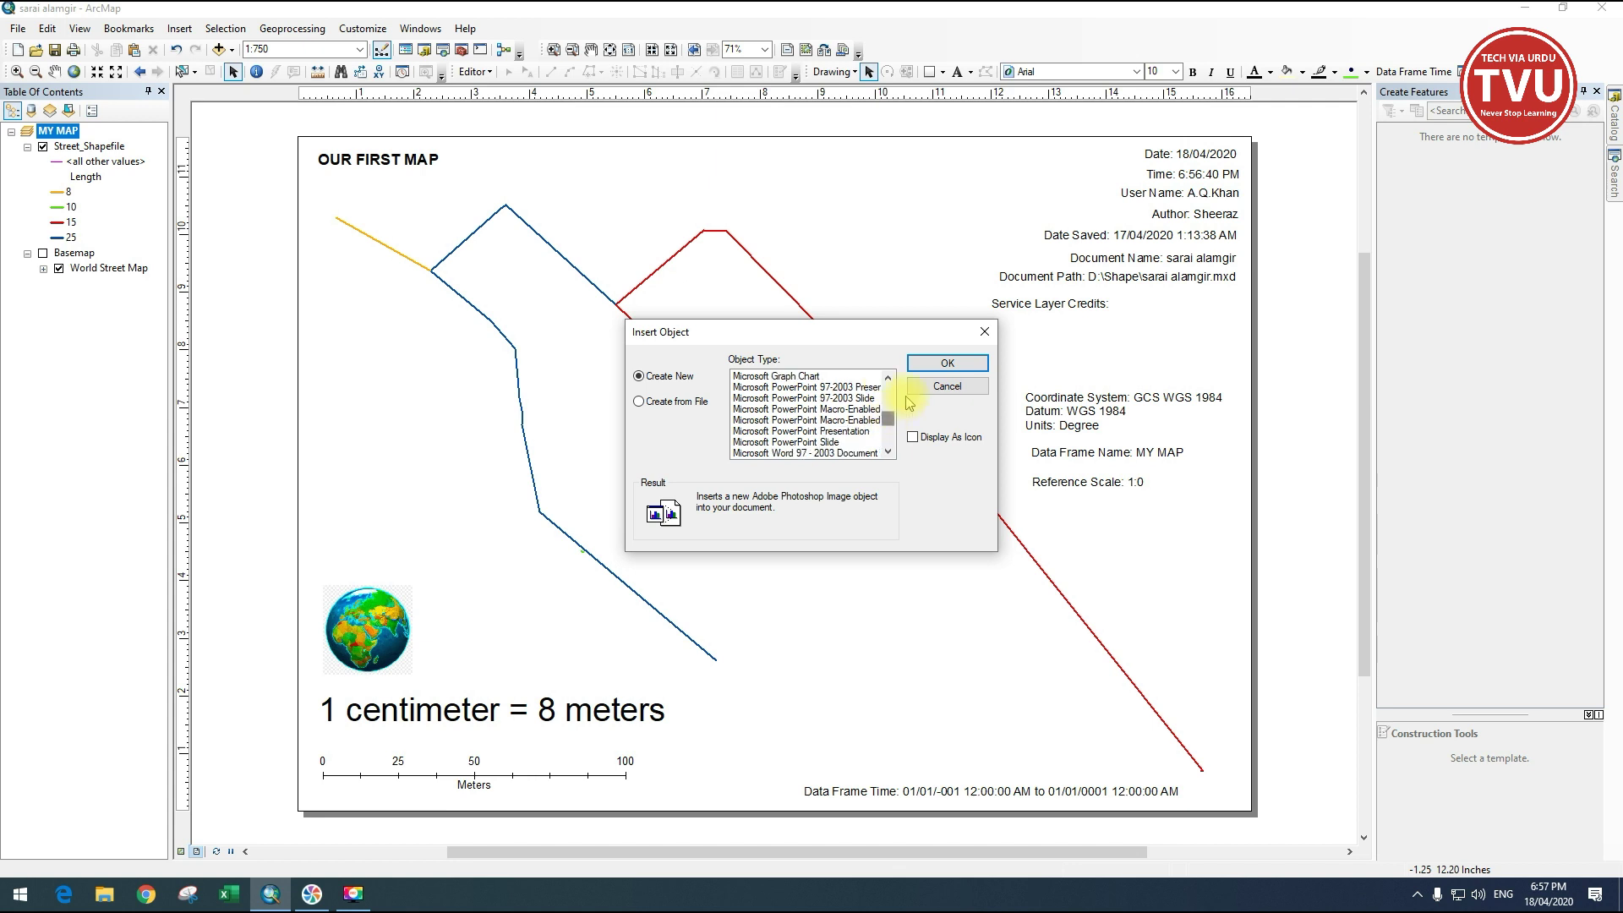
pyautogui.moveTo(889, 419); pyautogui.dragTo(893, 394)
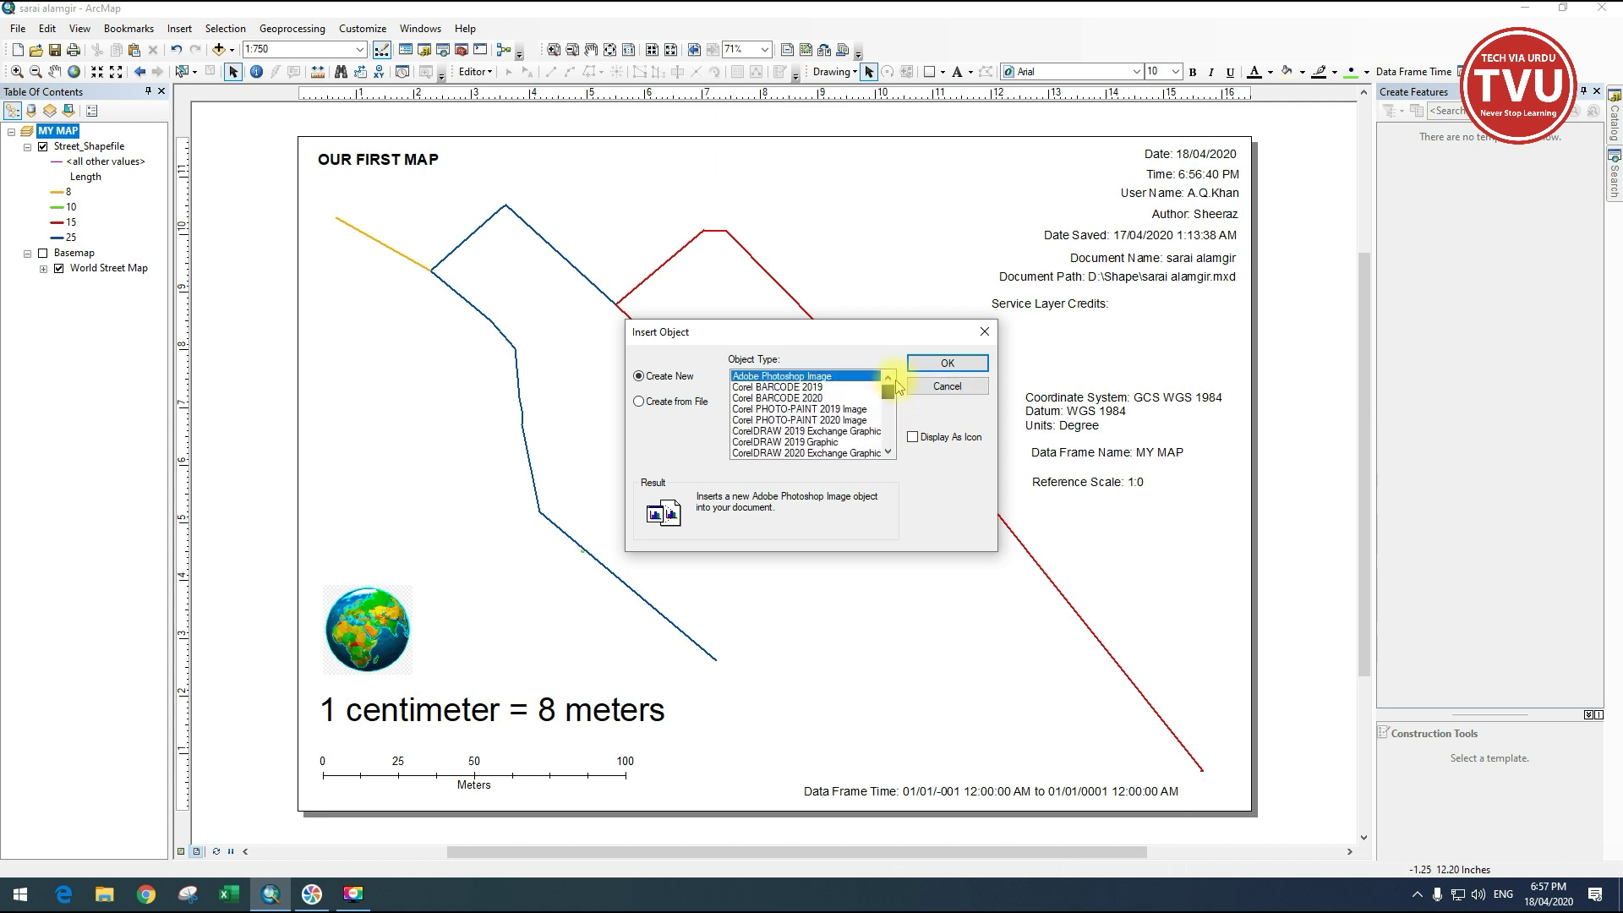
pyautogui.click(948, 389)
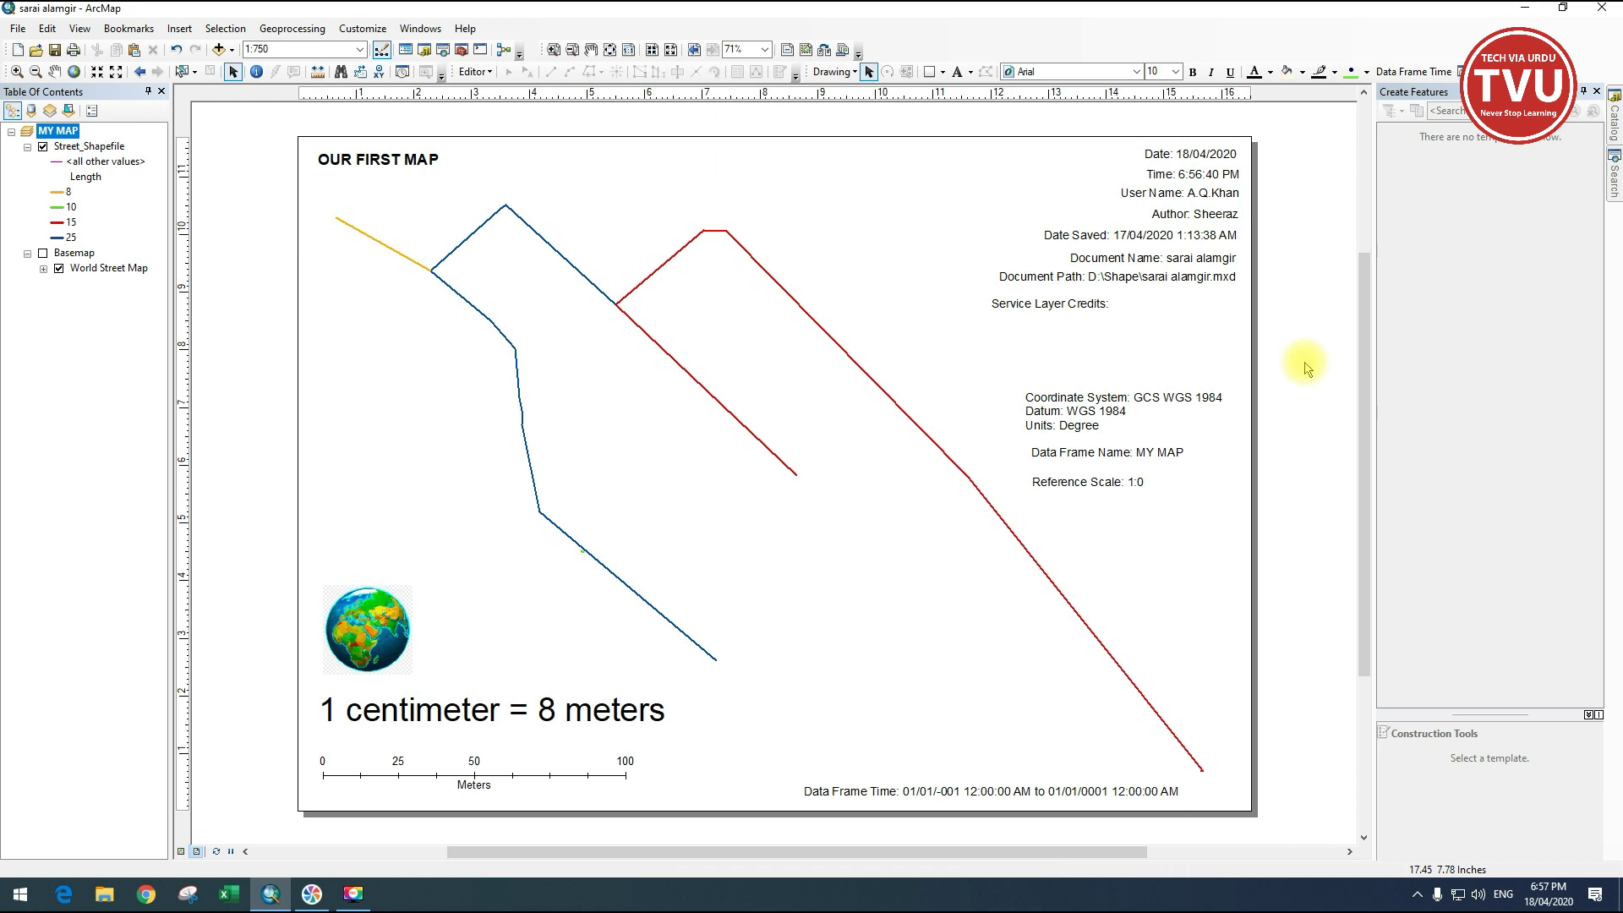
pyautogui.click(181, 32)
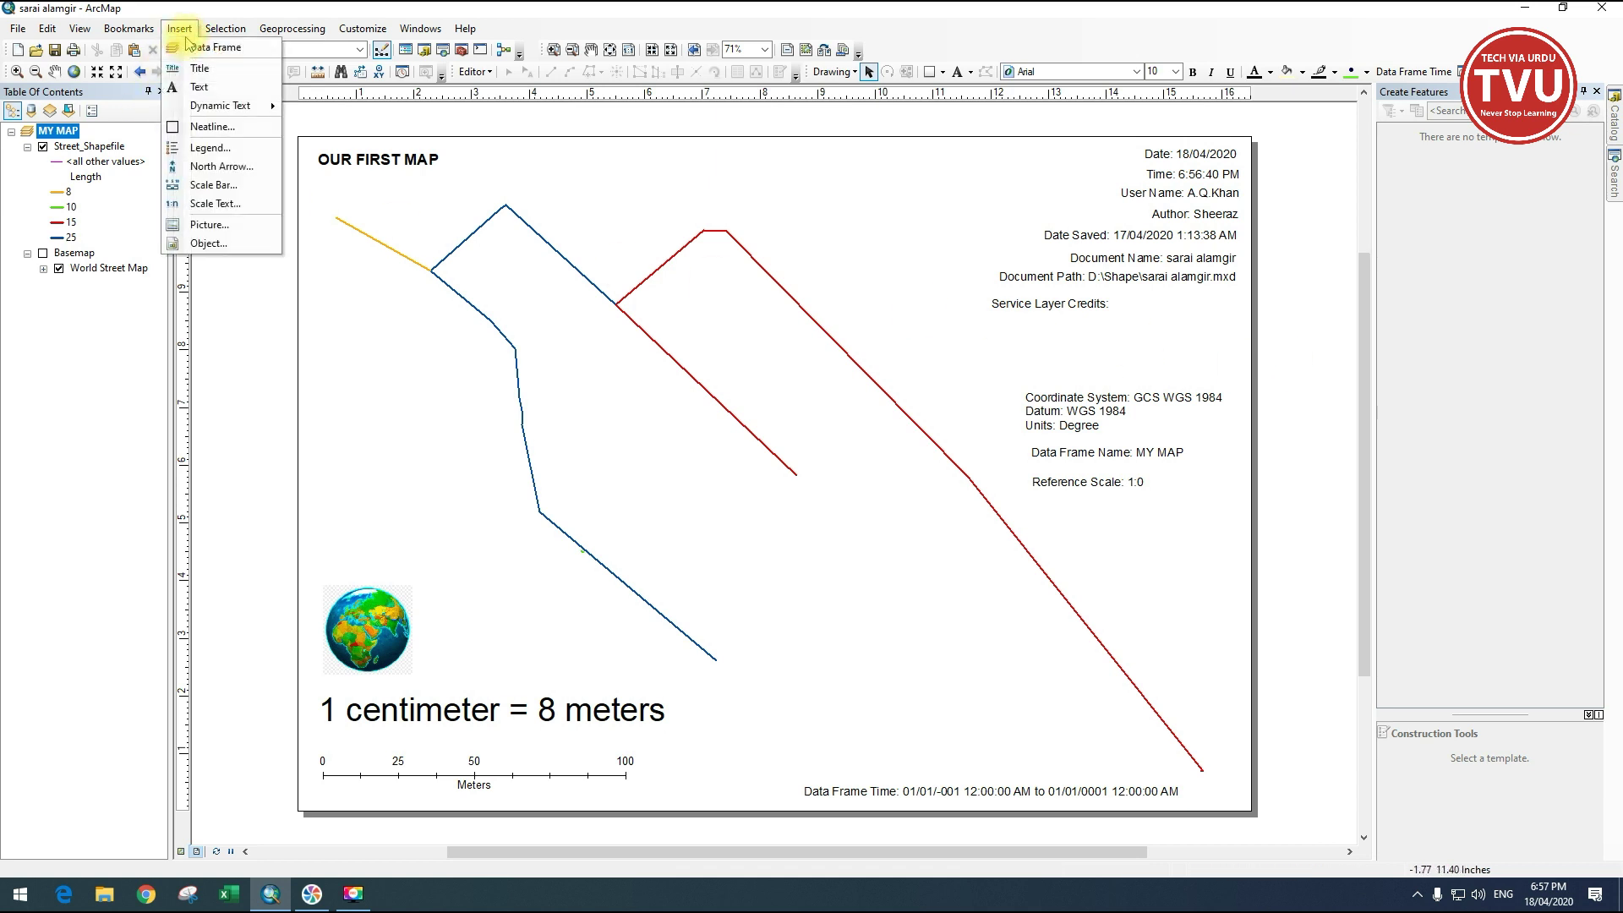